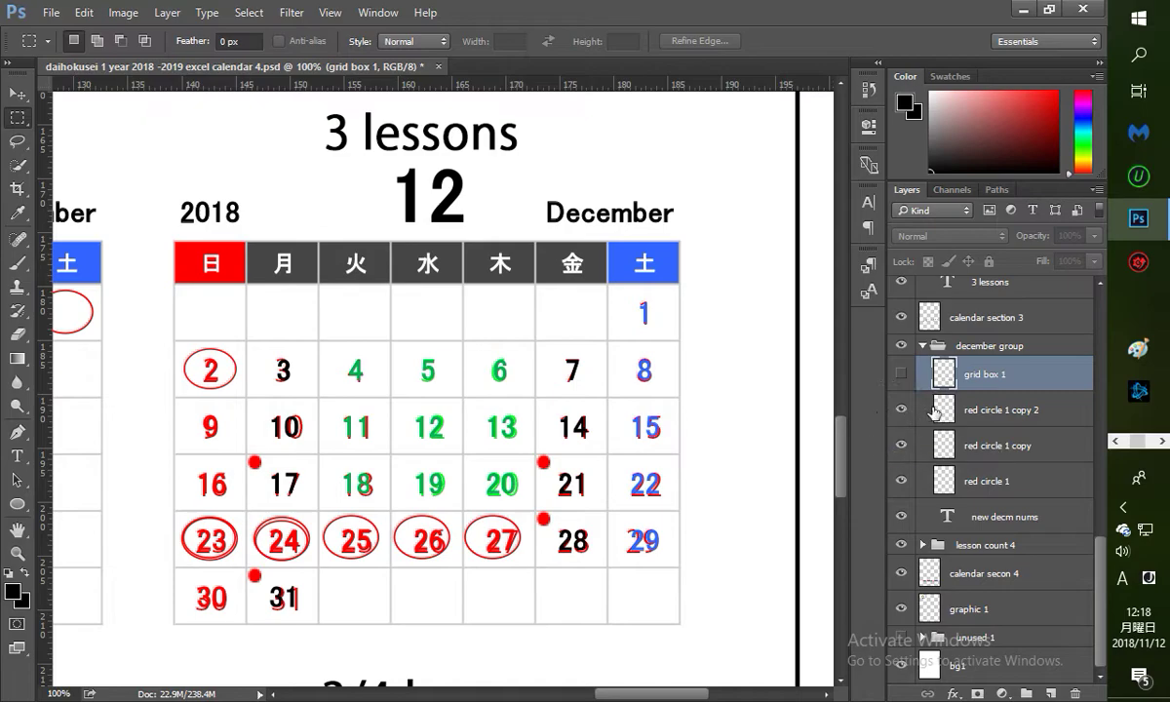
# Step: Add a new layer above grid box 1 and place vertical guides along both outer side edges of the December calendar table
pyautogui.click(1053, 693)
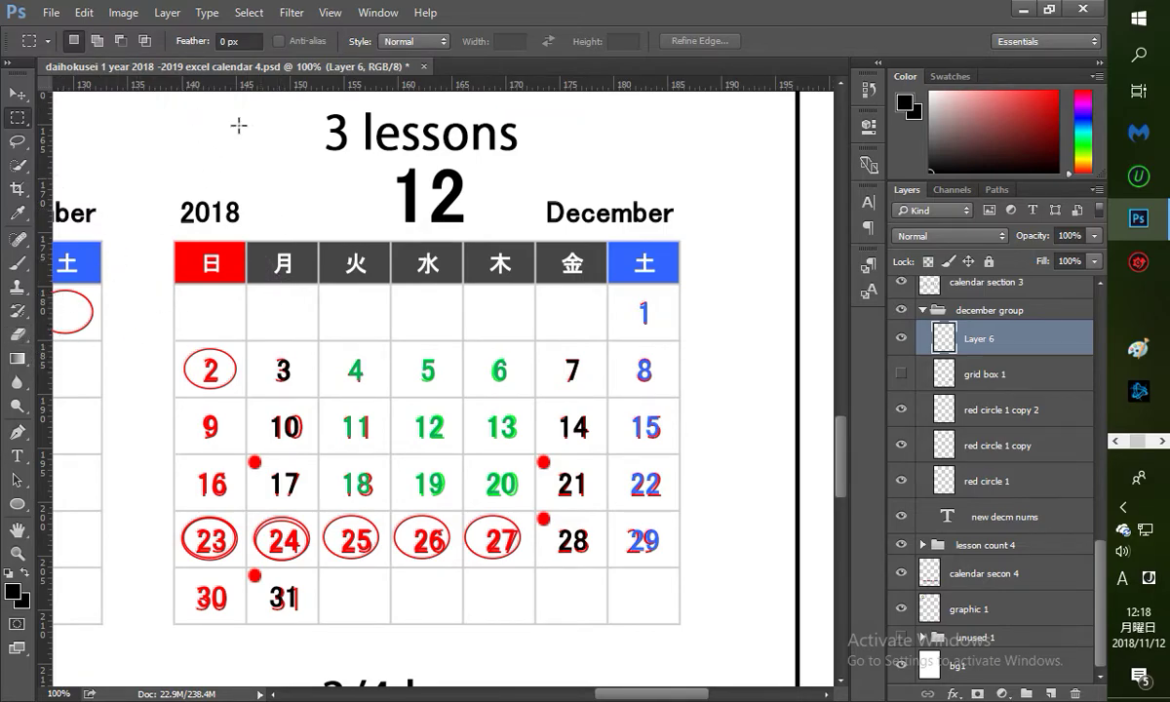
pyautogui.click(329, 12)
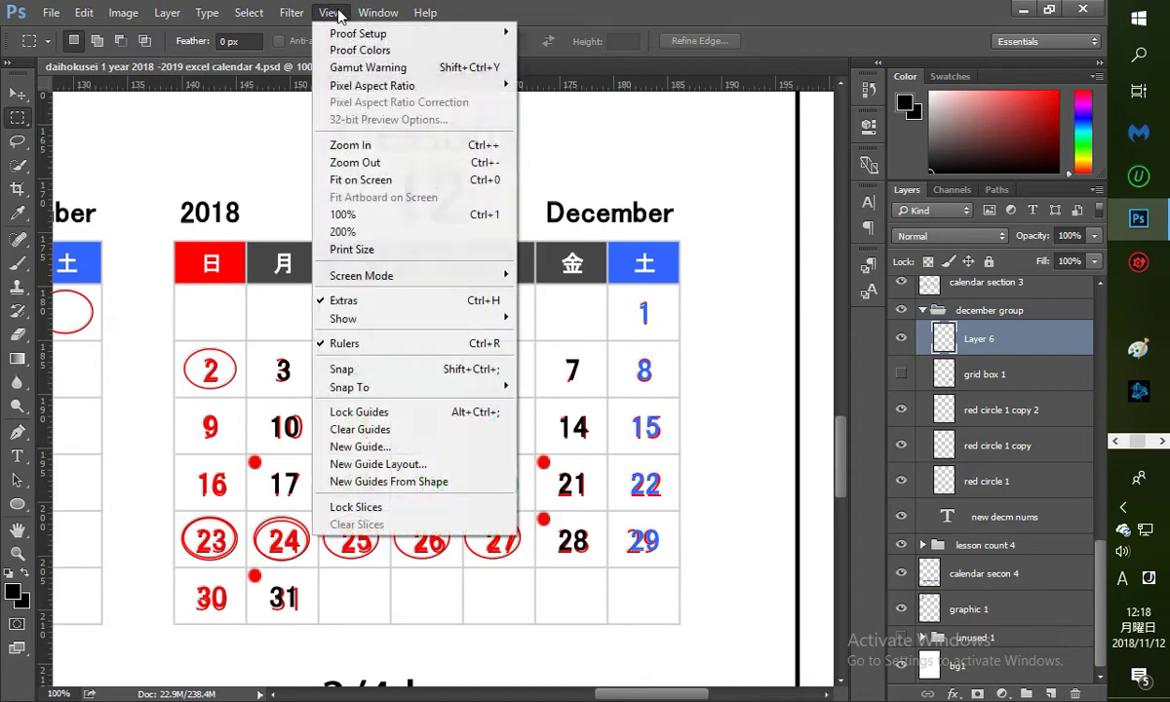
pyautogui.click(690, 13)
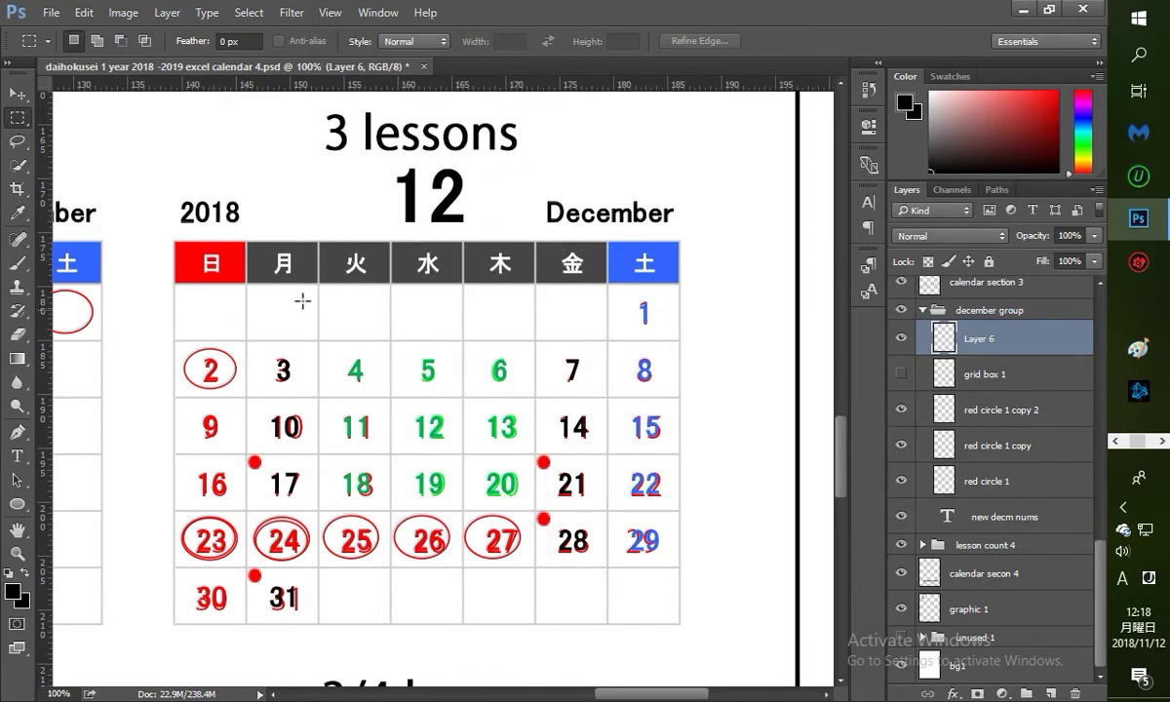
pyautogui.moveTo(50, 336); pyautogui.dragTo(172, 340)
pyautogui.moveTo(45, 346); pyautogui.dragTo(680, 328)
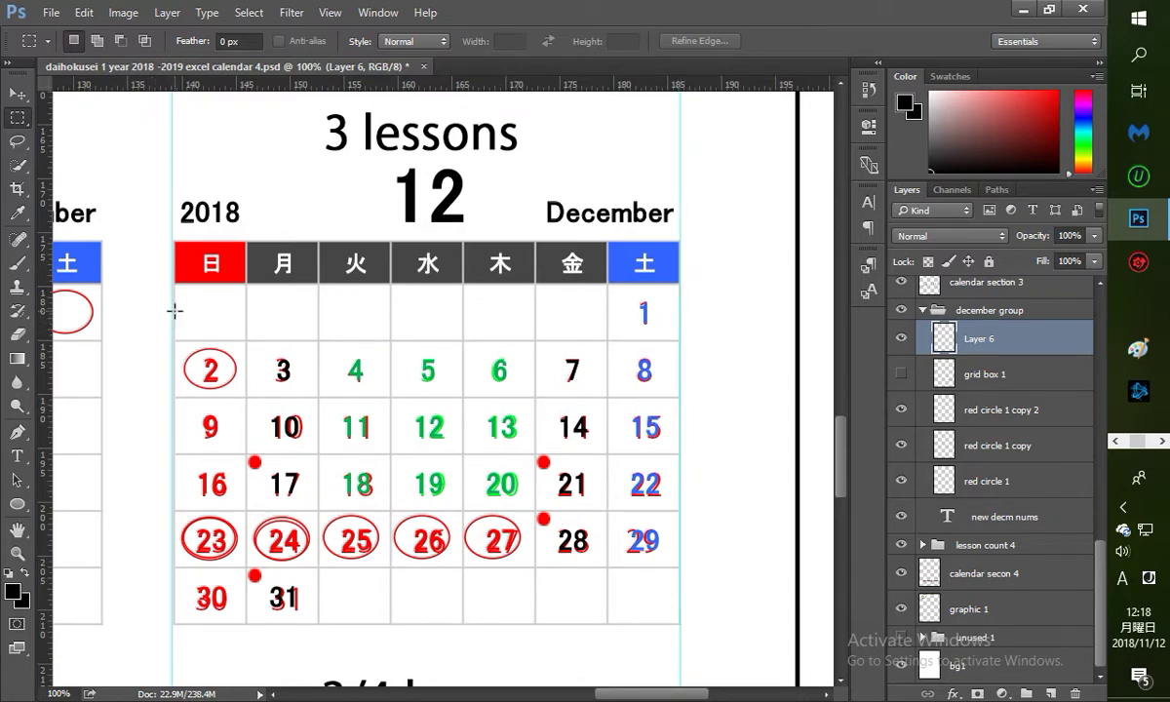
pyautogui.press('alt')
pyautogui.moveTo(172, 305); pyautogui.dragTo(175, 317)
# Step: Place six vertical guides on the inner column borders between the weekday columns of the December table
pyautogui.click(17, 552)
pyautogui.click(285, 336)
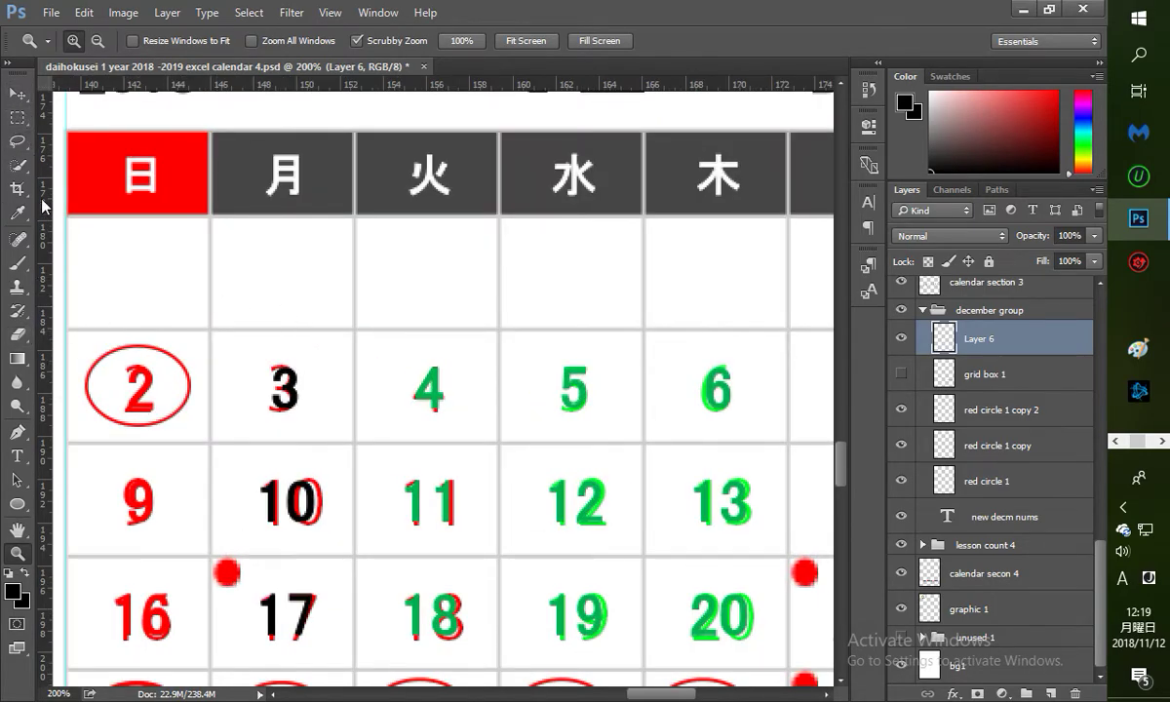
pyautogui.click(19, 89)
pyautogui.moveTo(58, 281); pyautogui.dragTo(210, 299)
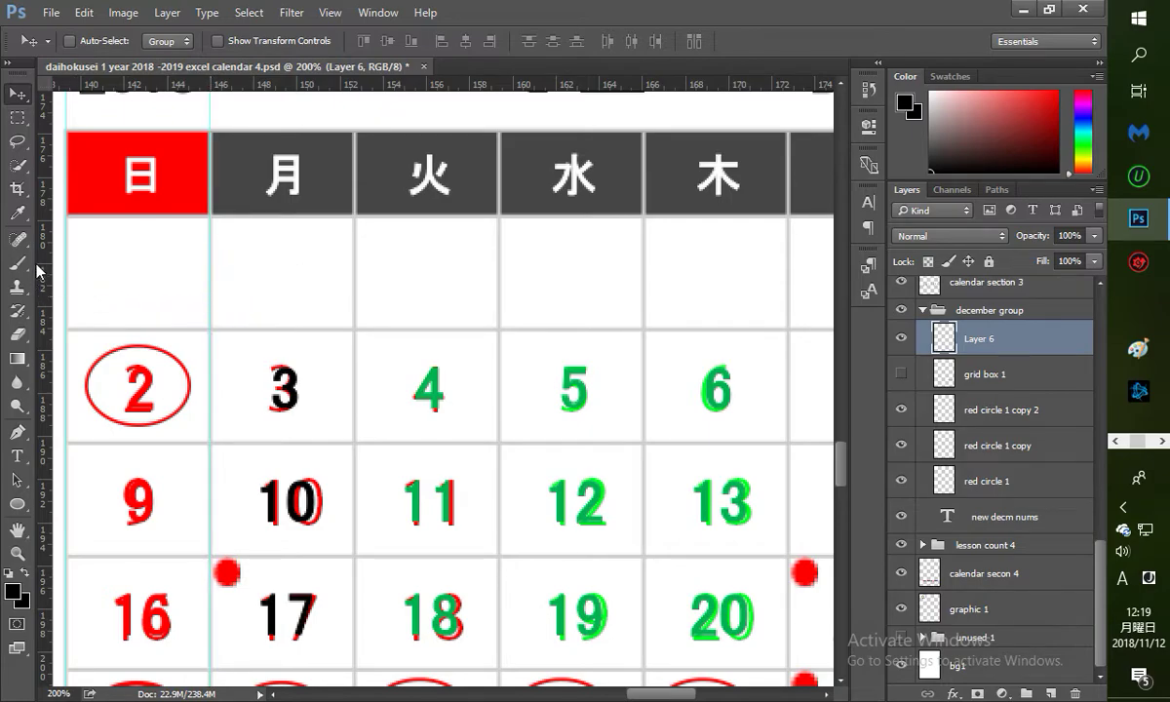
pyautogui.moveTo(43, 271); pyautogui.dragTo(354, 289)
pyautogui.moveTo(51, 322); pyautogui.dragTo(498, 326)
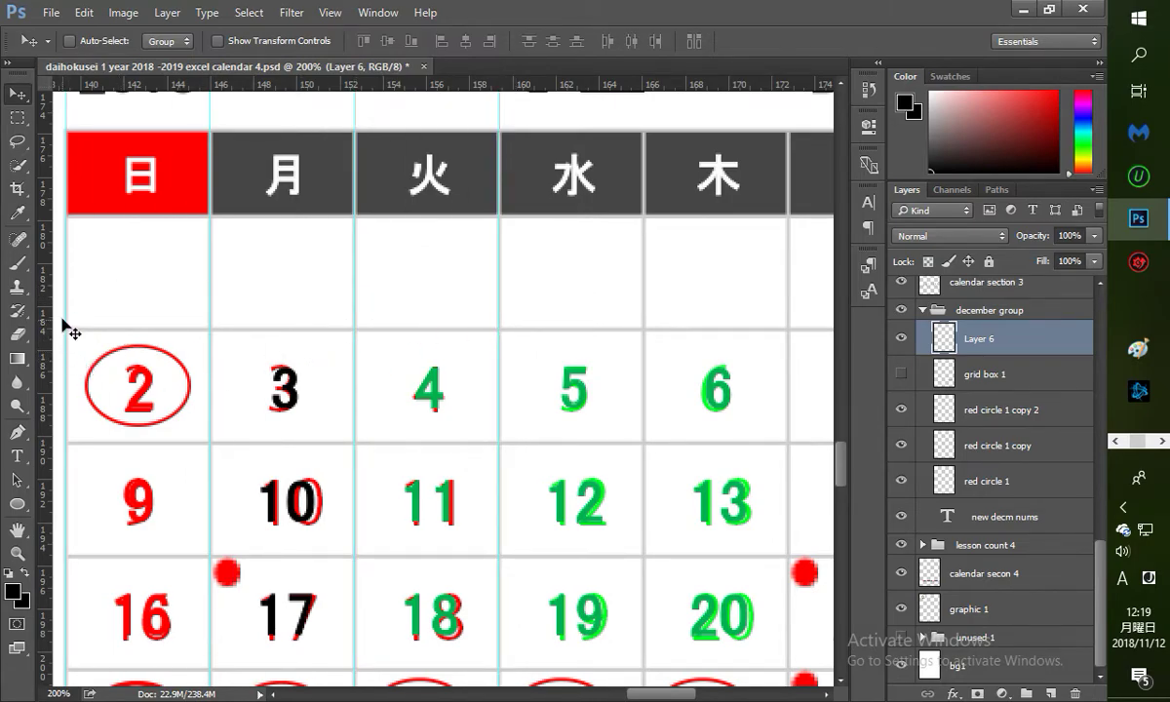
pyautogui.moveTo(49, 329); pyautogui.dragTo(644, 326)
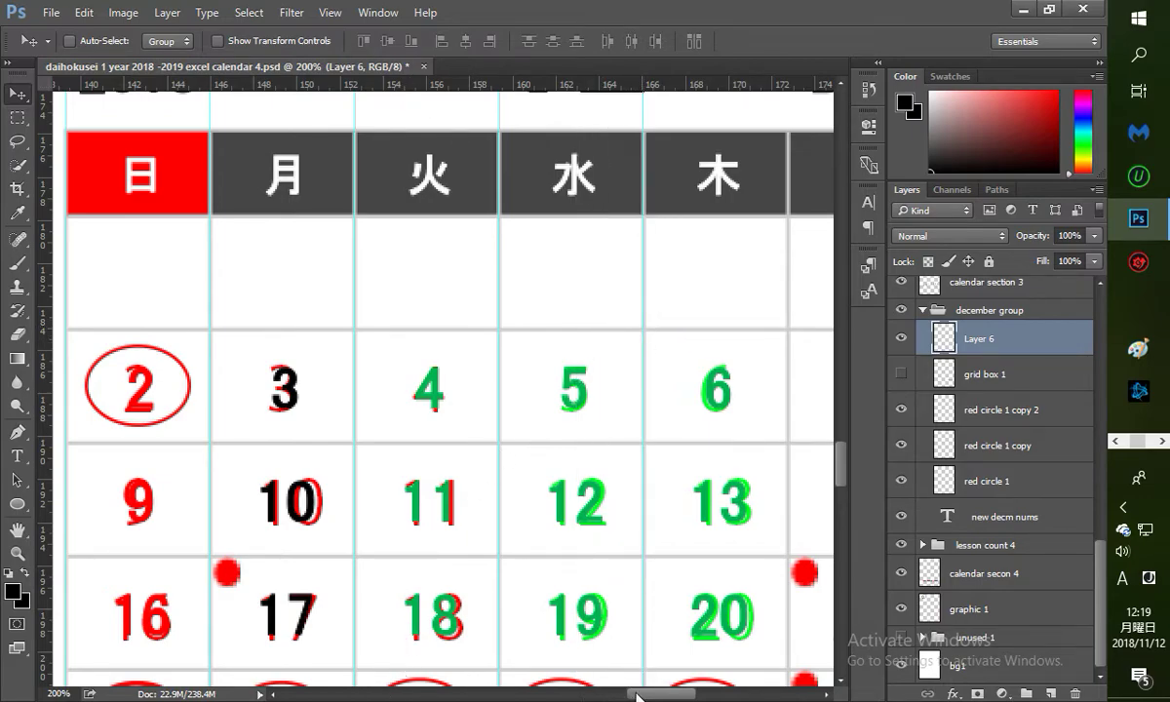
pyautogui.moveTo(635, 696); pyautogui.dragTo(655, 695)
pyautogui.moveTo(43, 328); pyautogui.dragTo(558, 324)
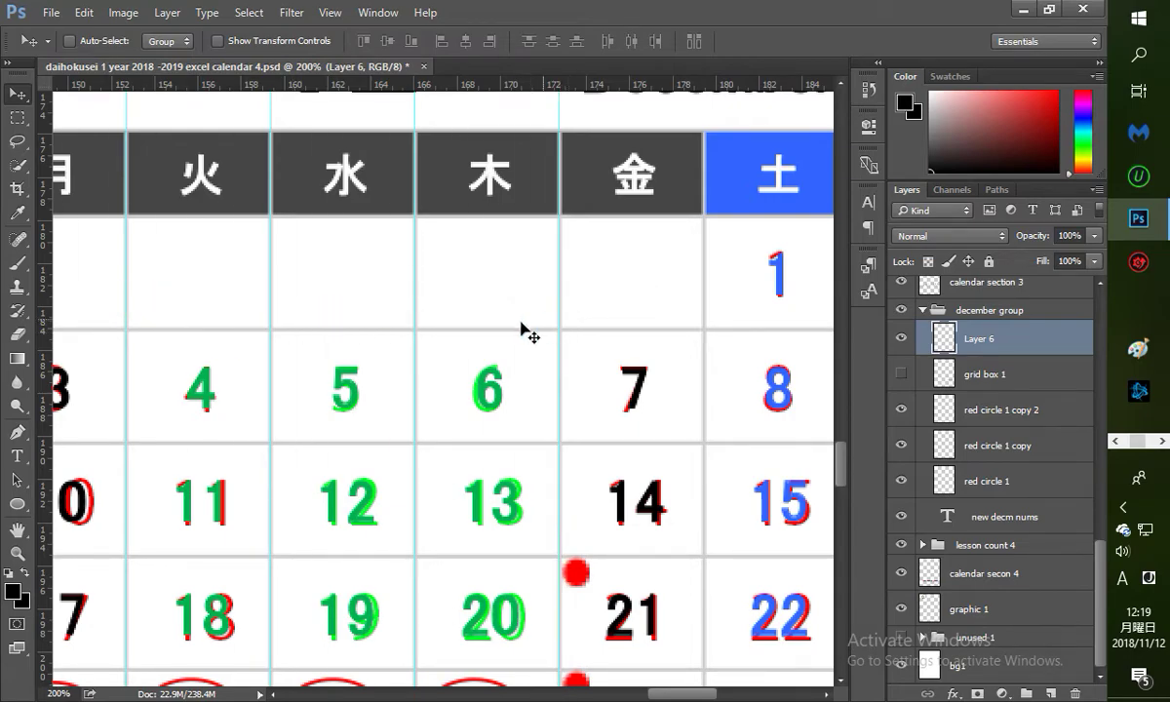
pyautogui.moveTo(44, 355); pyautogui.dragTo(704, 297)
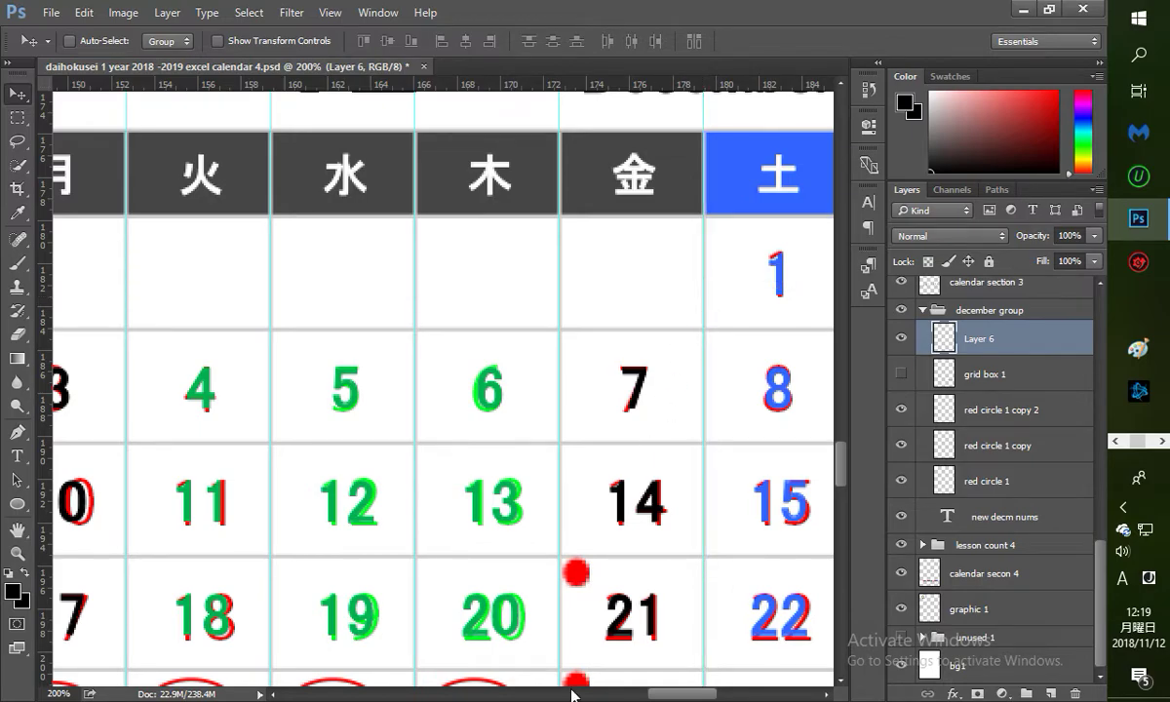
# Step: Place horizontal guides along the upper edge of the weekday header row and the lower edge of the December table
pyautogui.moveTo(671, 697)
pyautogui.mouseDown()
pyautogui.moveTo(700, 697)
pyautogui.moveTo(652, 697)
pyautogui.mouseUp()
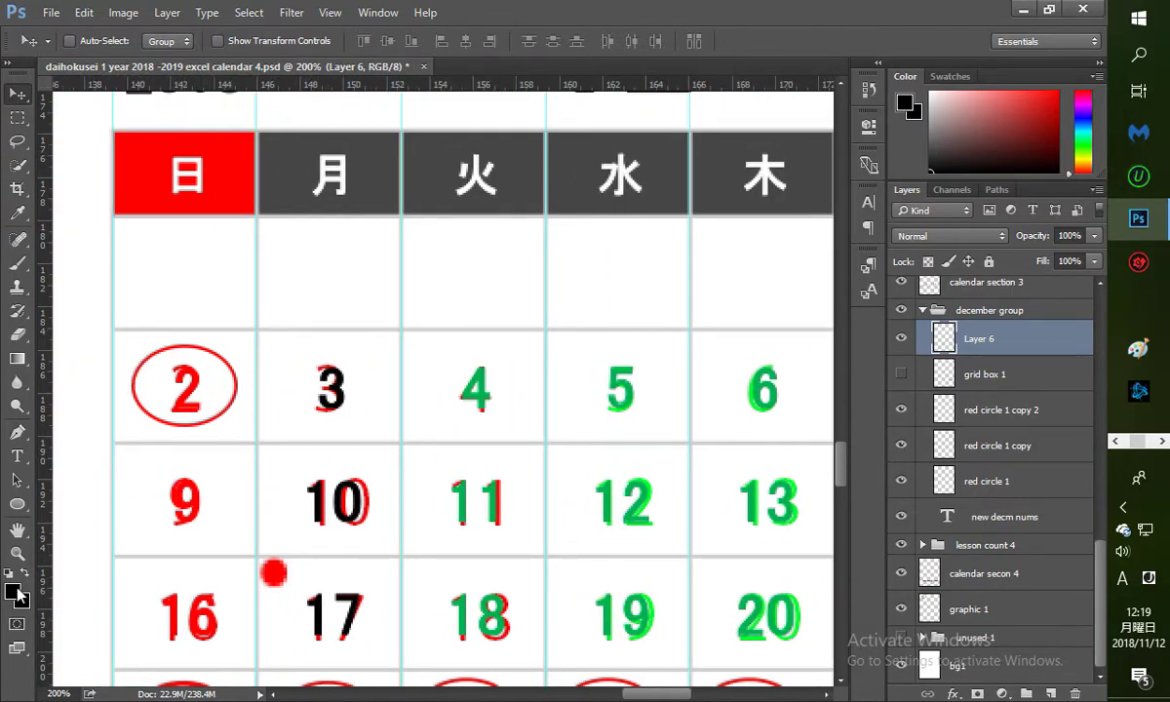
pyautogui.click(18, 552)
pyautogui.keyDown('alt'); pyautogui.click(272, 546); pyautogui.keyUp('alt')
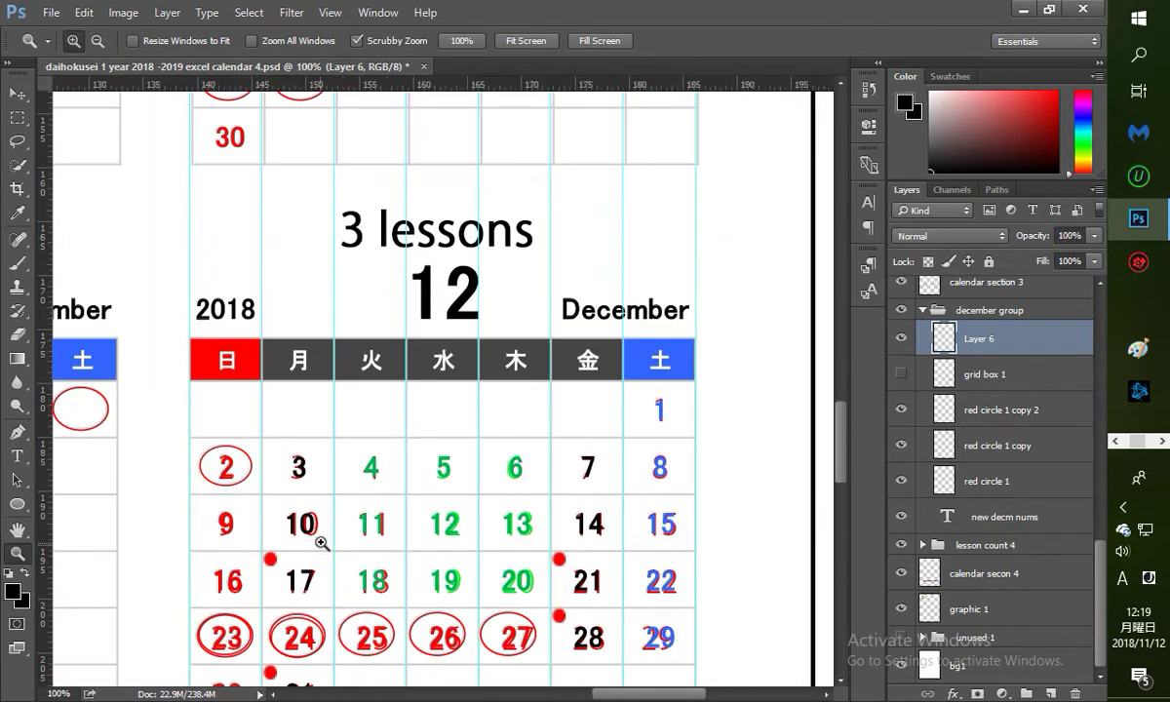
pyautogui.moveTo(152, 89); pyautogui.dragTo(223, 340)
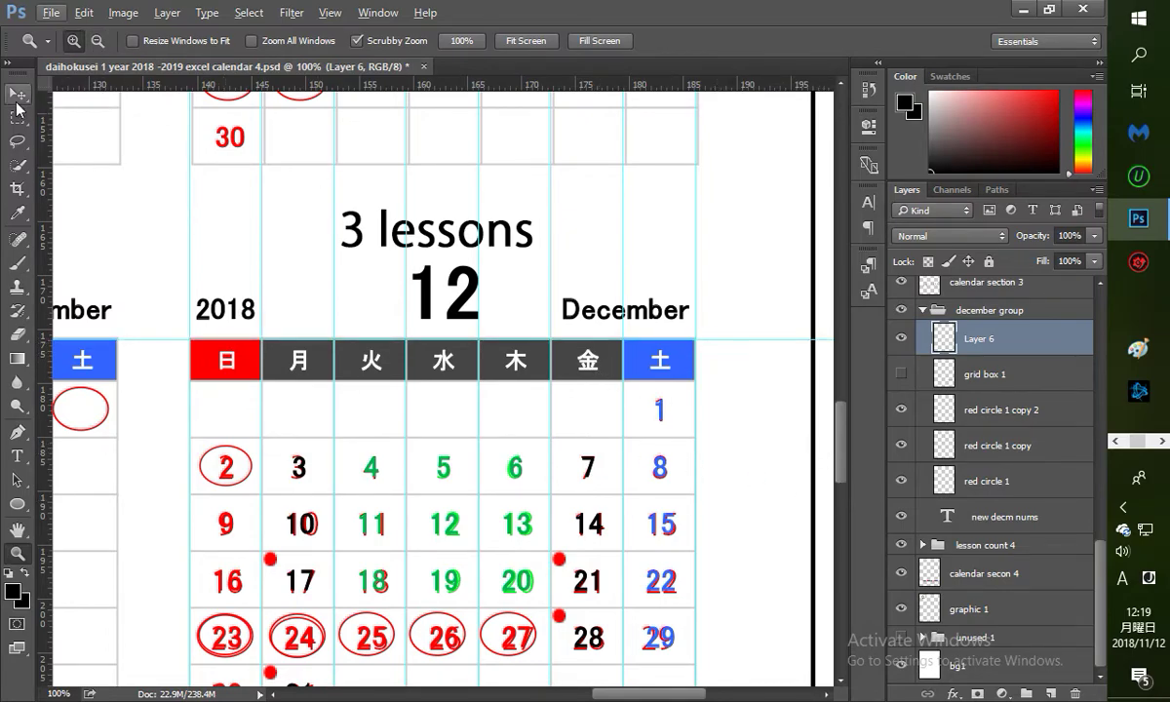
pyautogui.click(17, 98)
pyautogui.moveTo(720, 342); pyautogui.dragTo(721, 339)
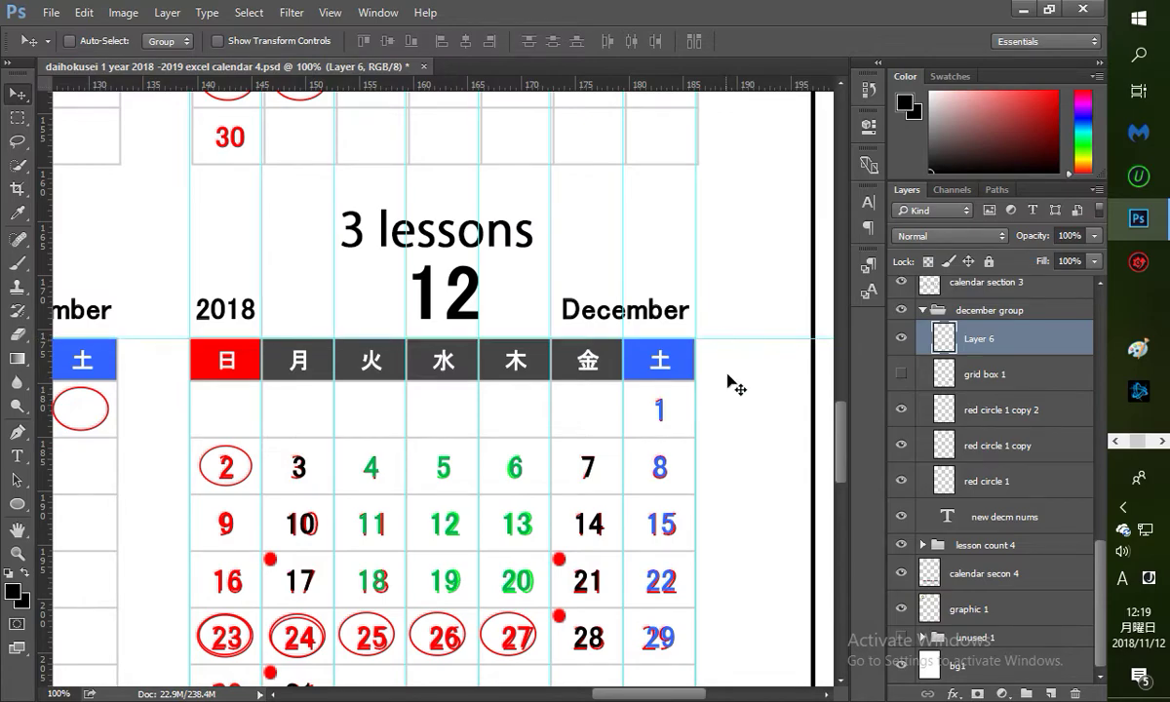
pyautogui.moveTo(846, 434); pyautogui.dragTo(849, 455)
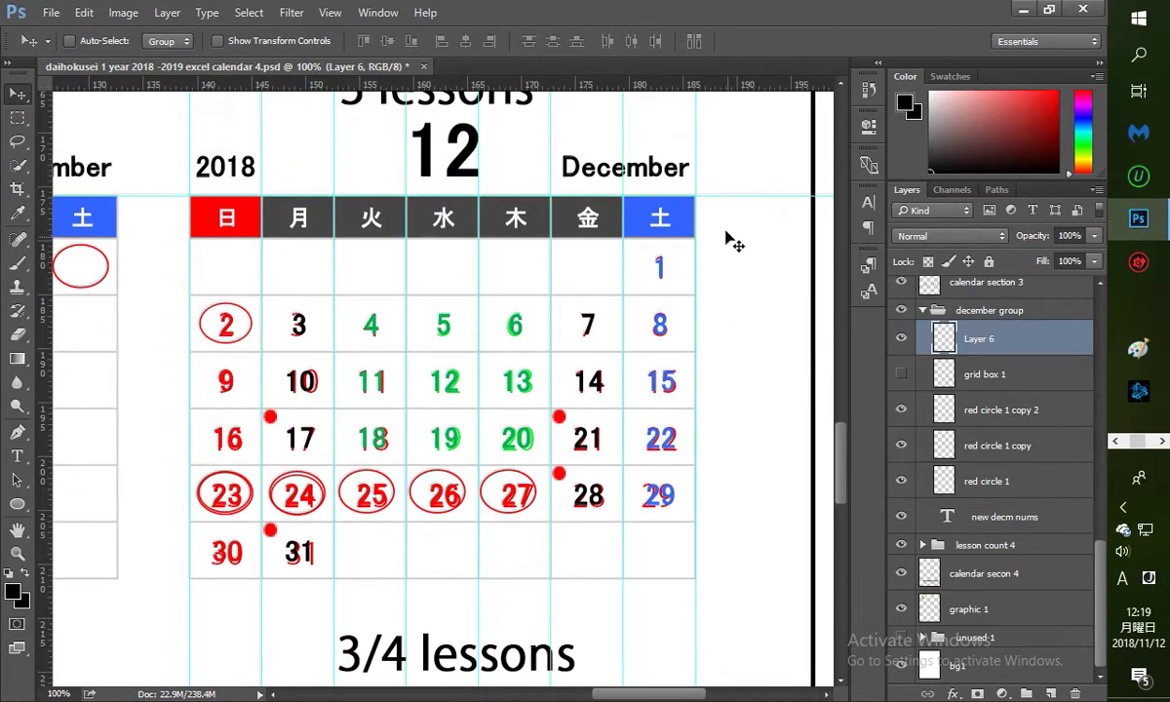
pyautogui.moveTo(483, 86); pyautogui.dragTo(561, 580)
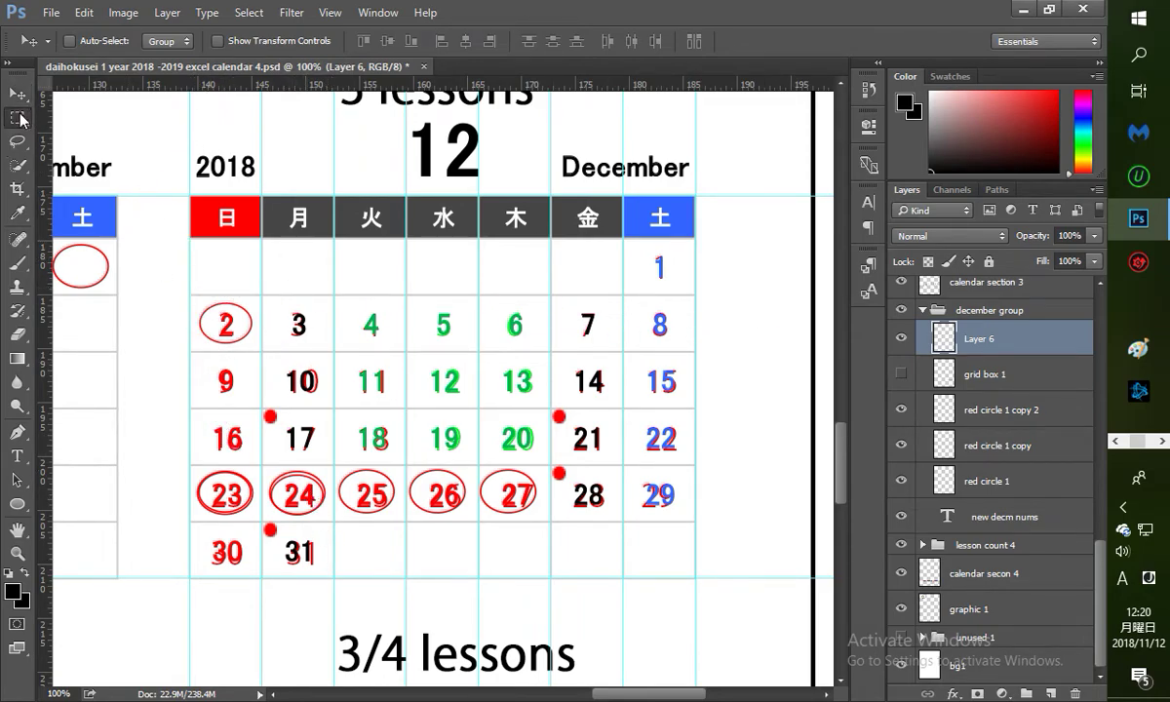
# Step: Outline the whole December table with a 3 px black outside stroke on the new layer and clear the selection
pyautogui.click(18, 118)
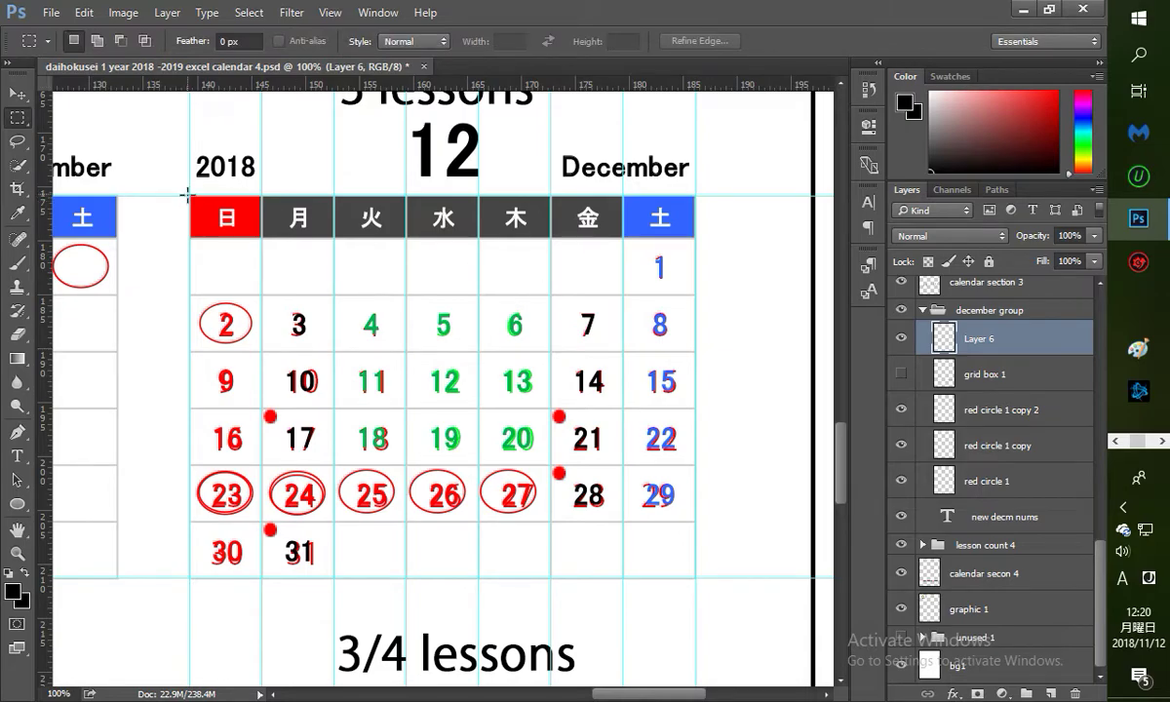
pyautogui.moveTo(188, 196); pyautogui.dragTo(696, 578)
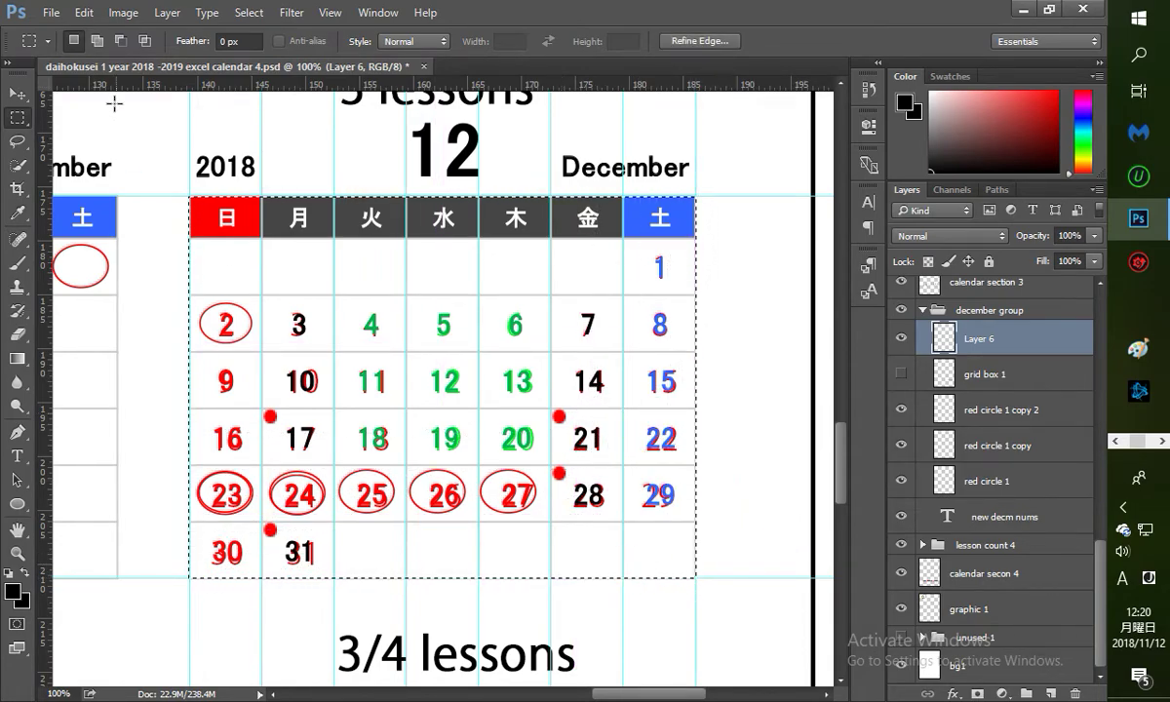
pyautogui.click(84, 13)
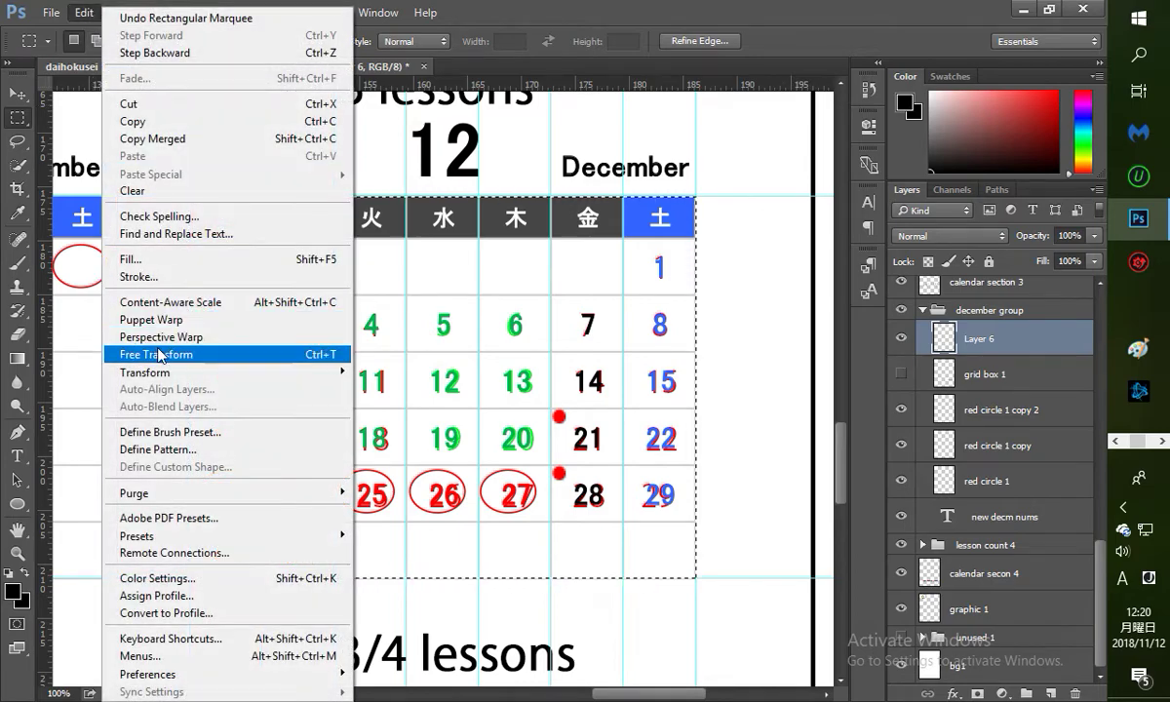
pyautogui.click(182, 279)
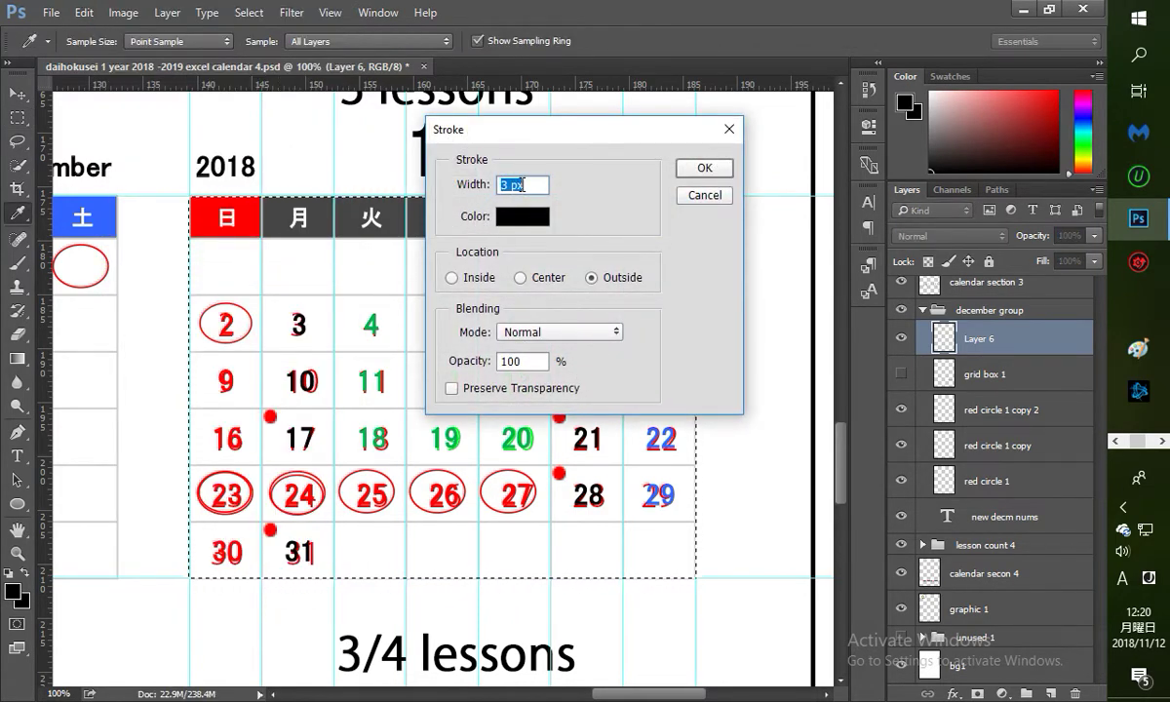
pyautogui.click(704, 167)
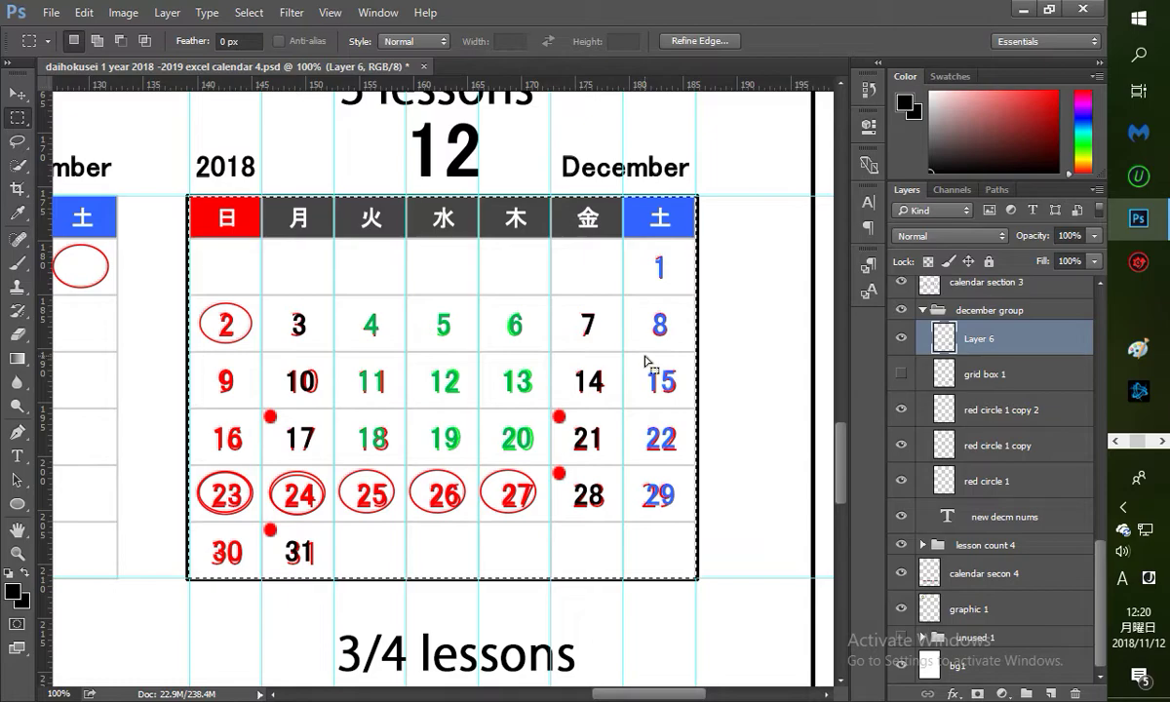
pyautogui.hotkey('ctrl', 'd')
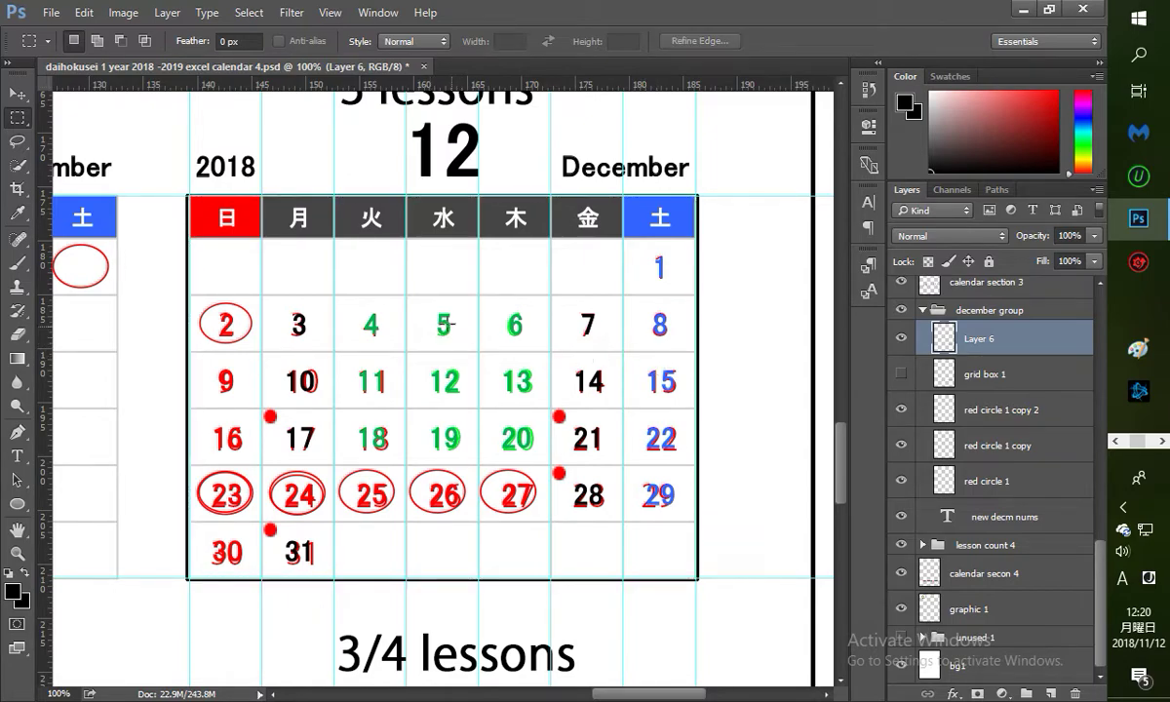
# Step: Hide the guides and toggle the calendar section 3 layer's visibility to check the black outline and the date numbers
pyautogui.click(329, 12)
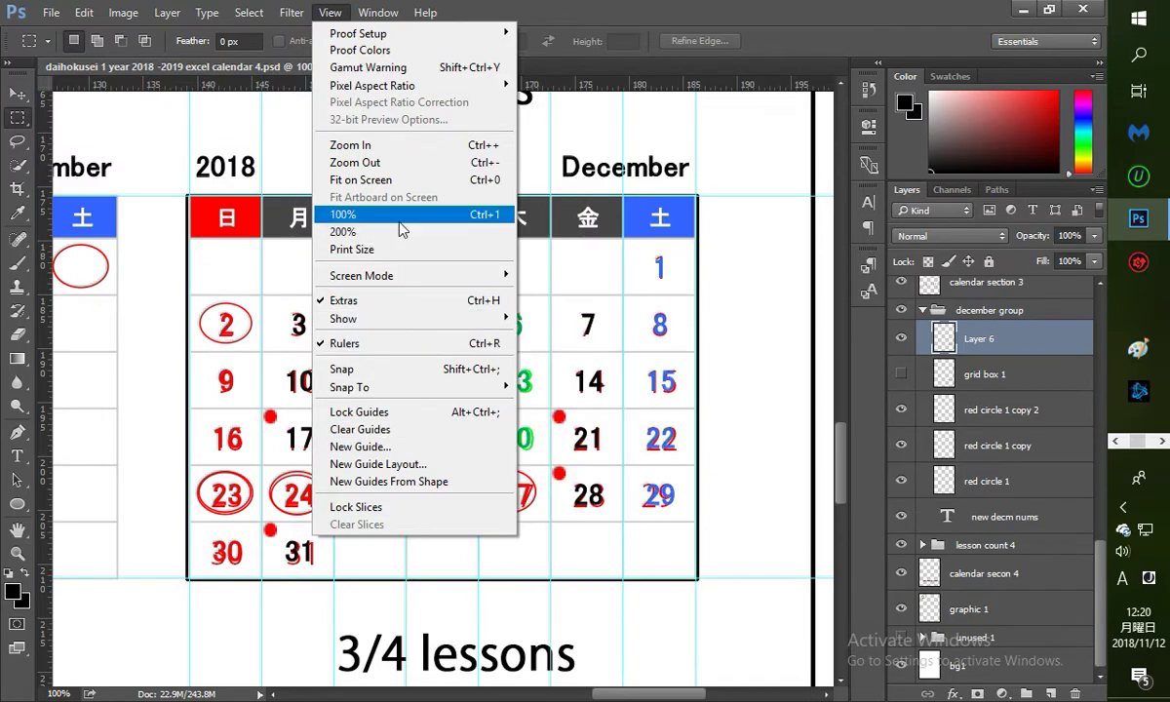
pyautogui.moveTo(444, 318)
pyautogui.click(548, 387)
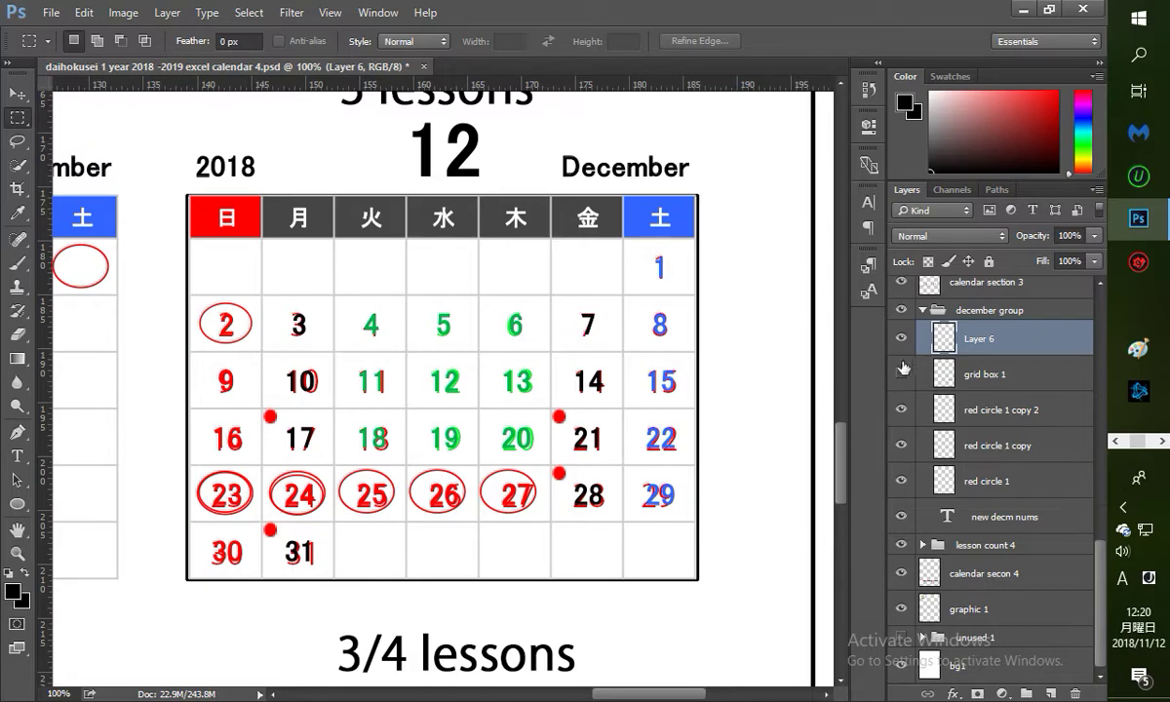
pyautogui.click(902, 283)
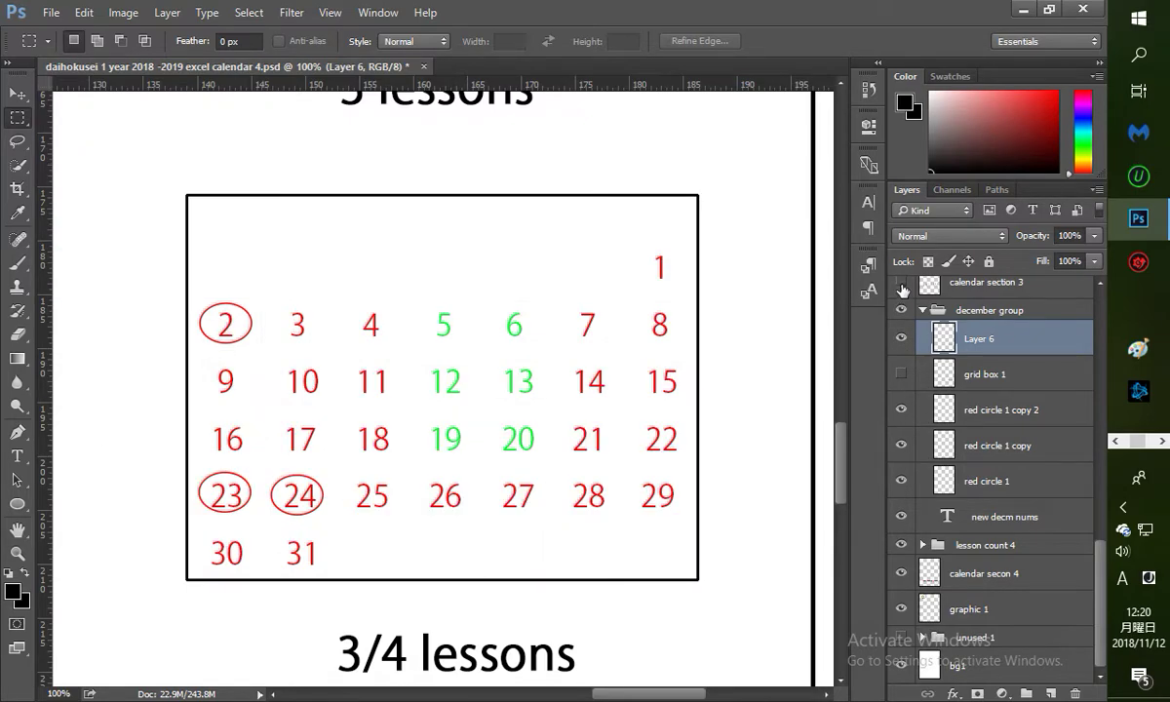
pyautogui.click(902, 283)
pyautogui.click(902, 285)
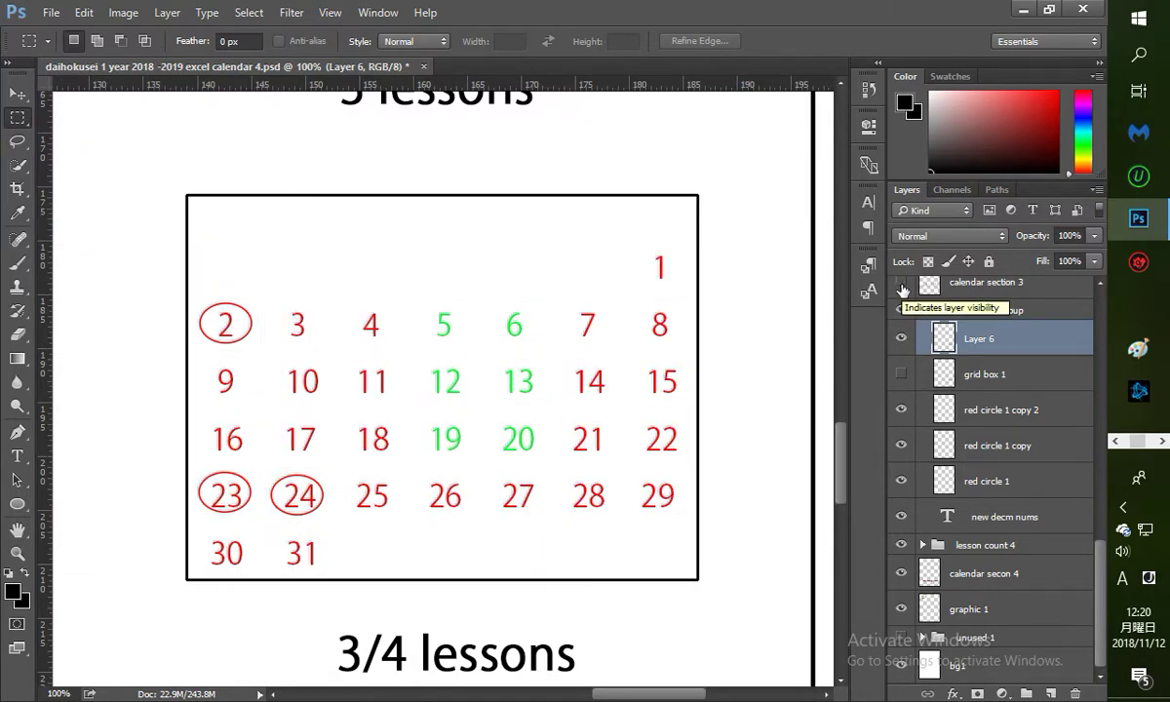
pyautogui.click(901, 285)
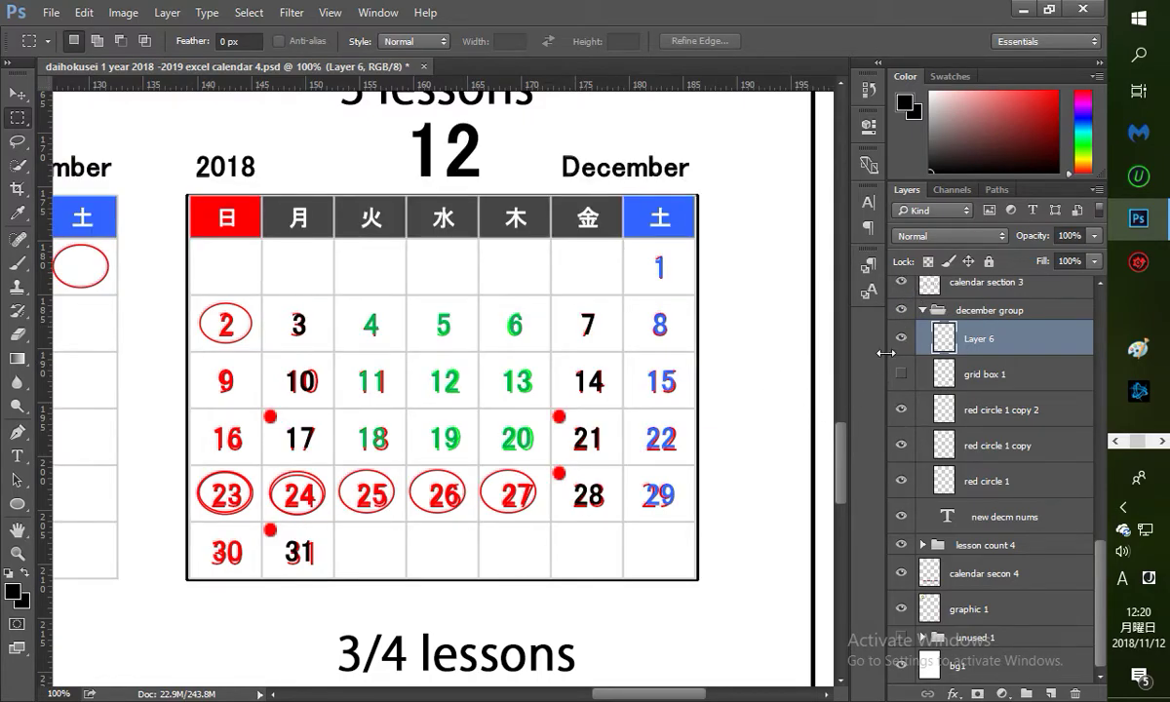
# Step: Rename Layer 6 as grid section 1
pyautogui.doubleClick(979, 339)
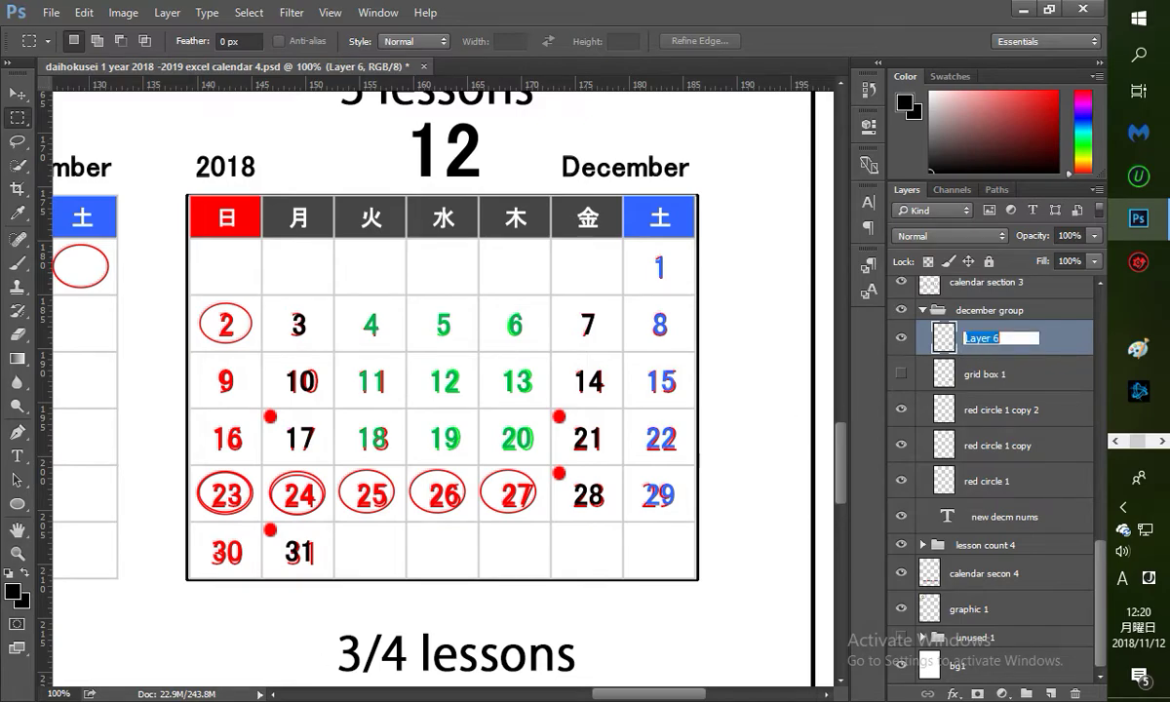
pyautogui.write('gr')
pyautogui.press('Return')
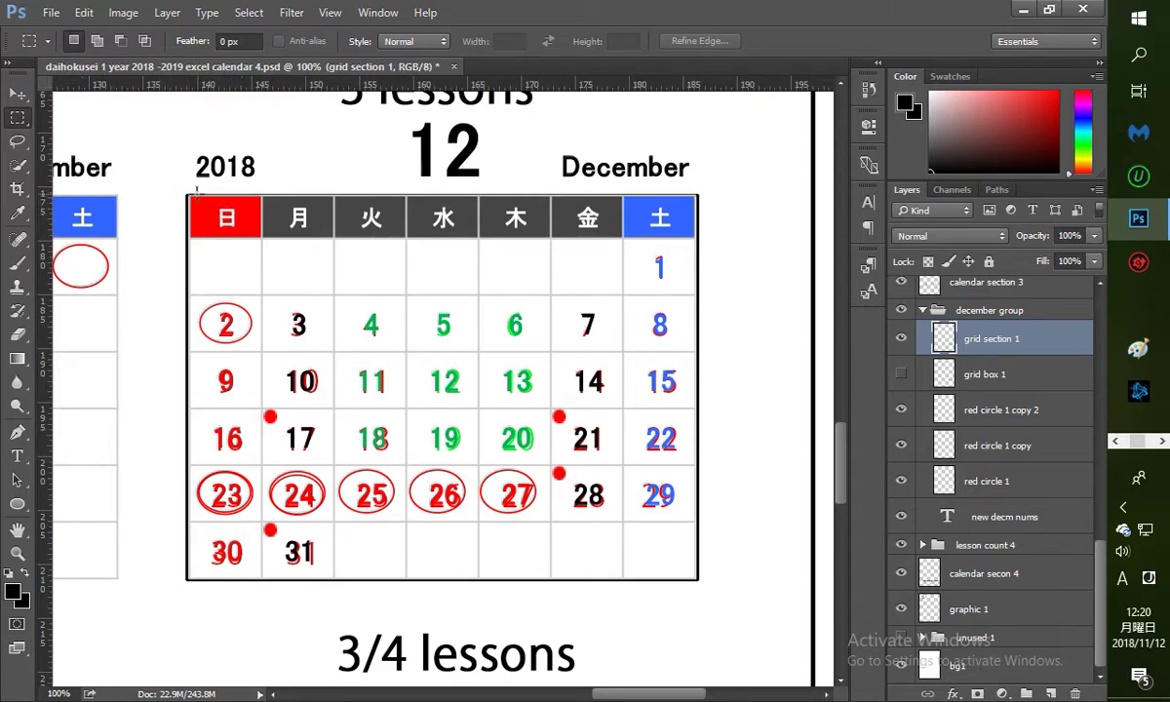
# Step: Show the guides again over the December calendar
pyautogui.click(329, 12)
pyautogui.moveTo(351, 318)
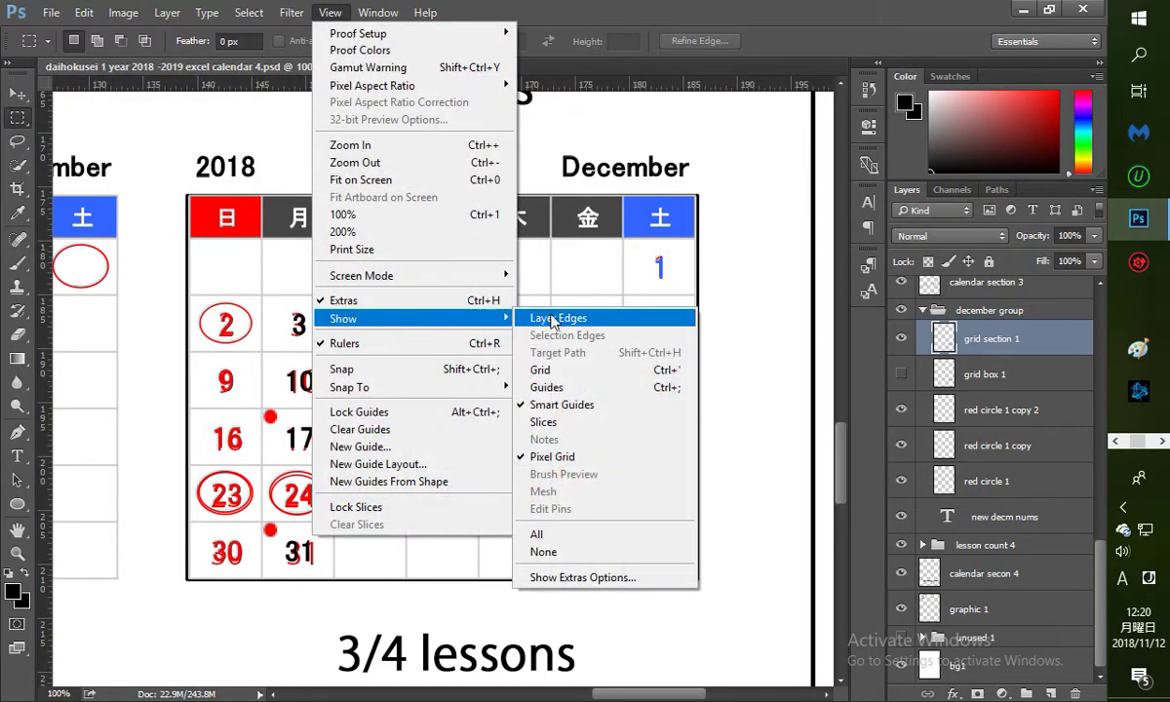
pyautogui.click(546, 387)
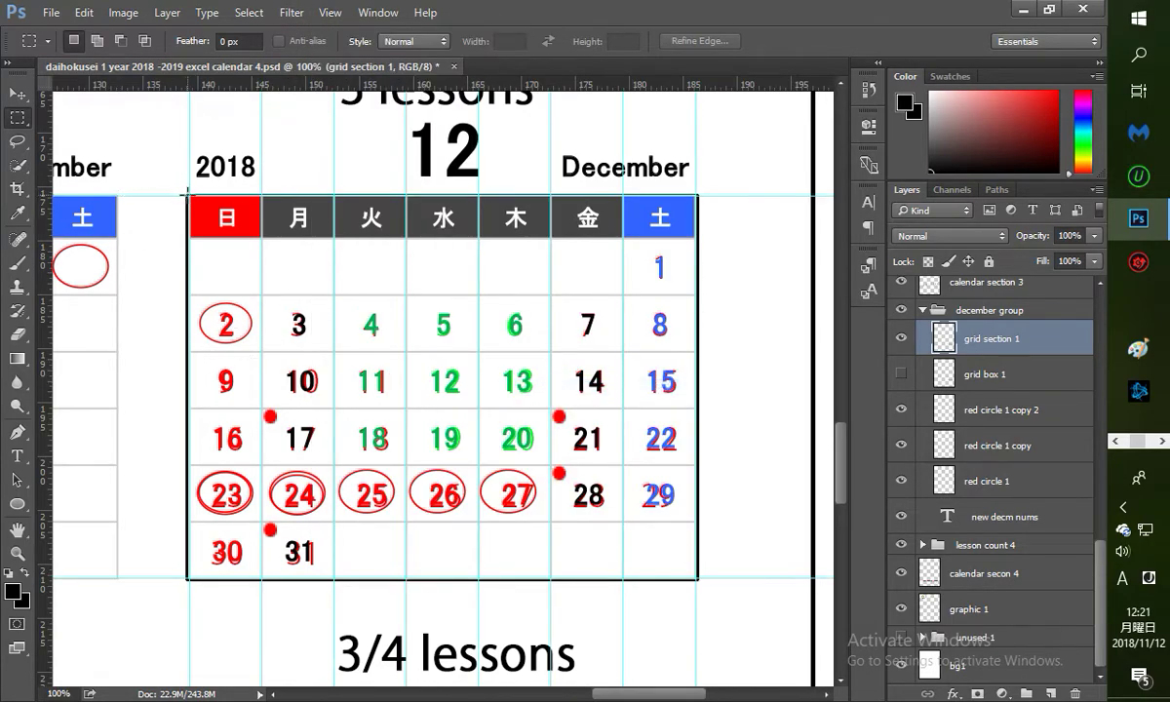
# Step: Turn on snapping so marquee selections align with the guides, and discard the partial selection of the Sunday column
pyautogui.moveTo(188, 194); pyautogui.dragTo(258, 541)
pyautogui.click(340, 13)
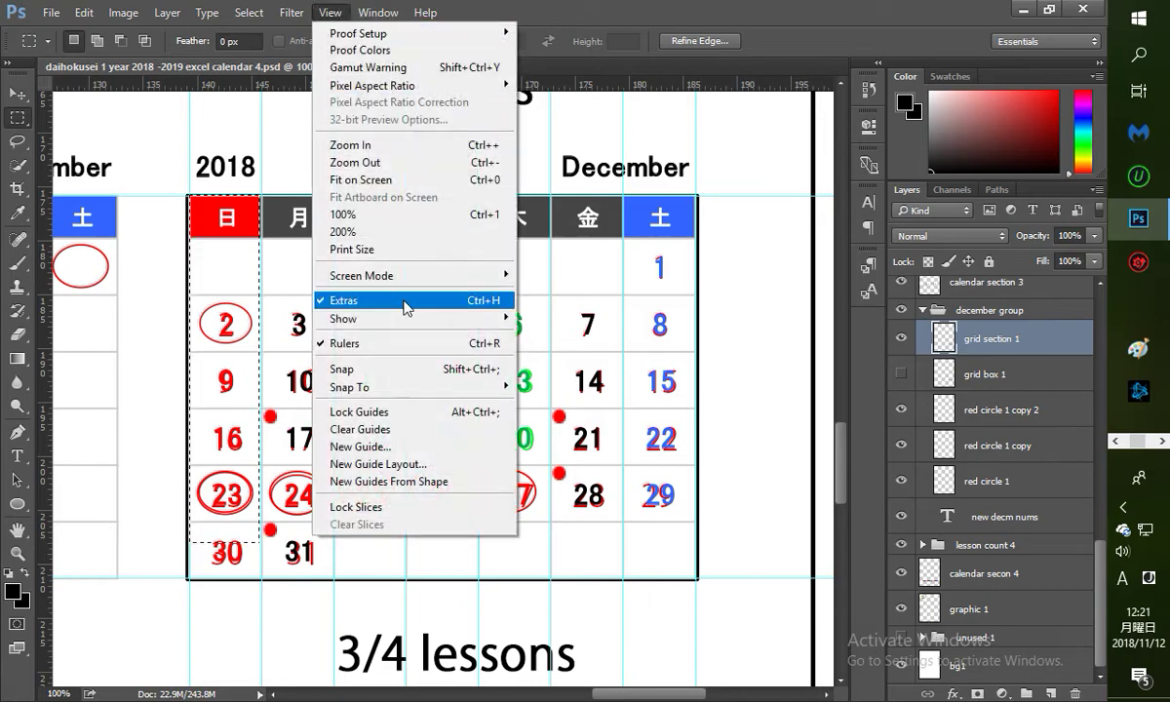
pyautogui.click(386, 371)
pyautogui.click(168, 194)
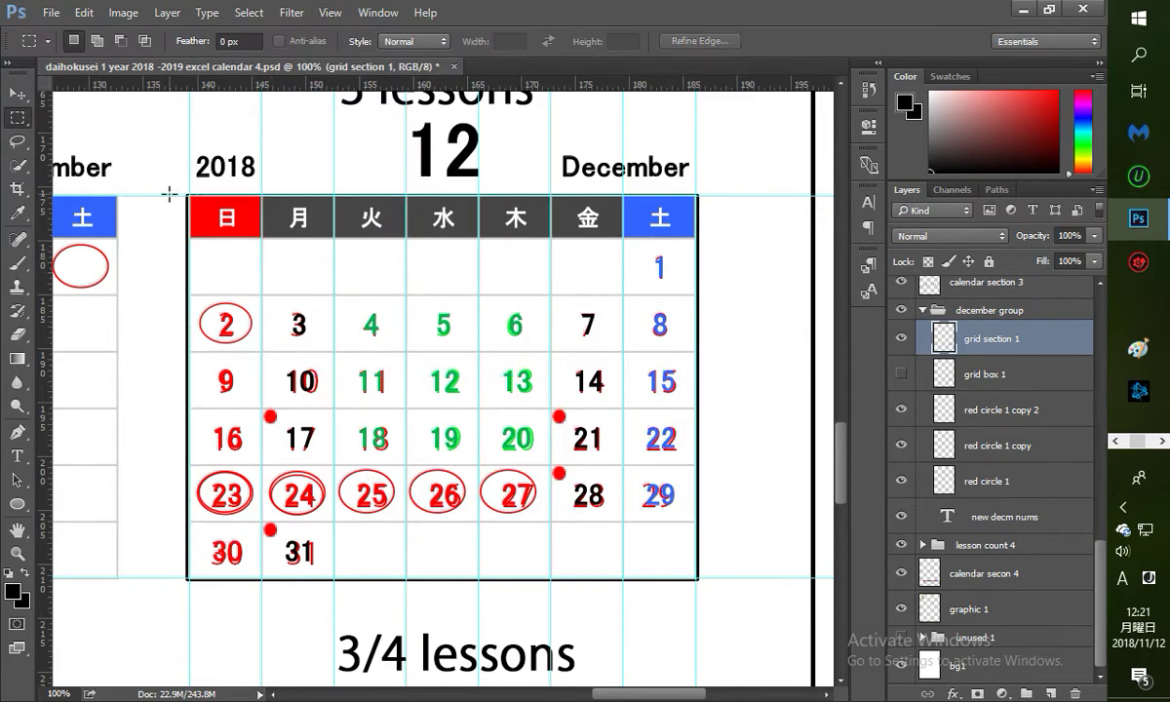
# Step: Select the full Sunday column from header to last row, apply a 3 px black outside stroke and clear the selection
pyautogui.moveTo(186, 195); pyautogui.dragTo(272, 590)
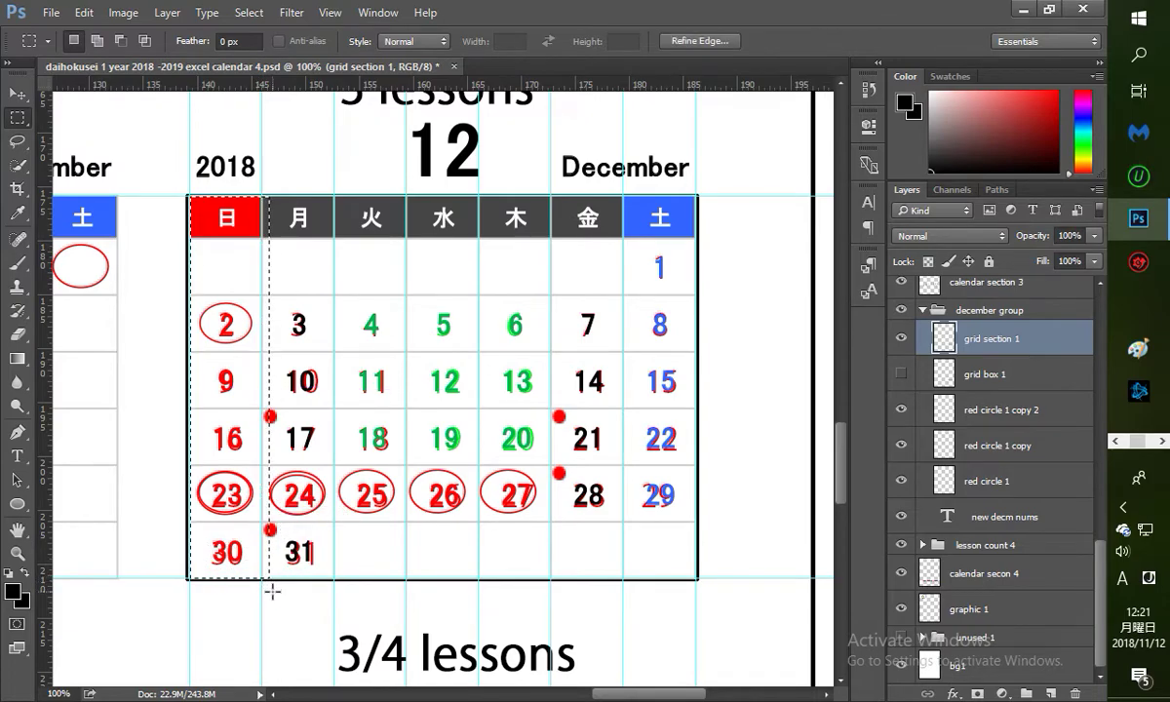
pyautogui.click(177, 186)
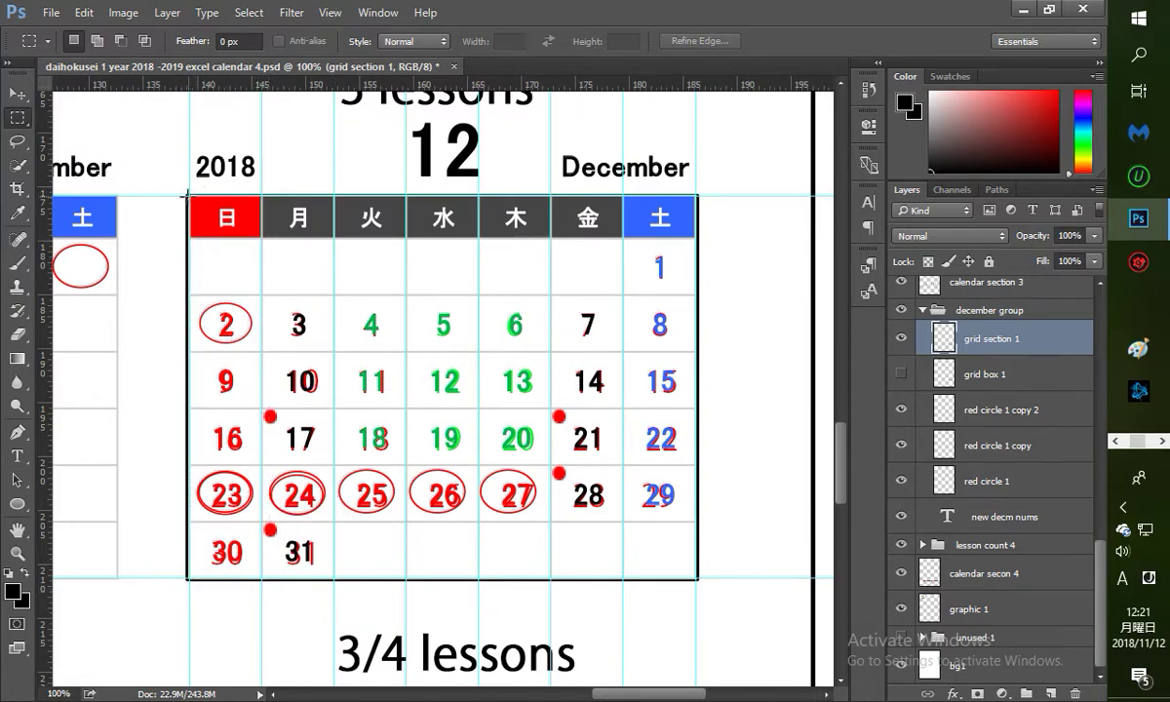
pyautogui.moveTo(198, 229); pyautogui.dragTo(260, 579)
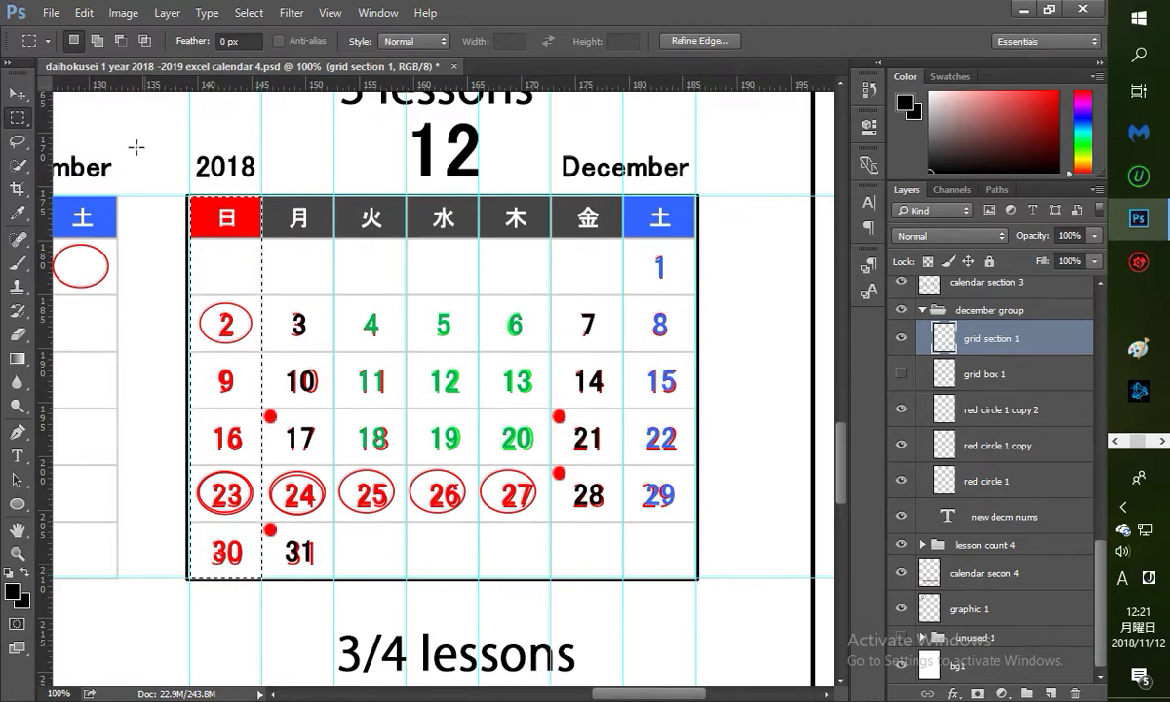
pyautogui.click(84, 14)
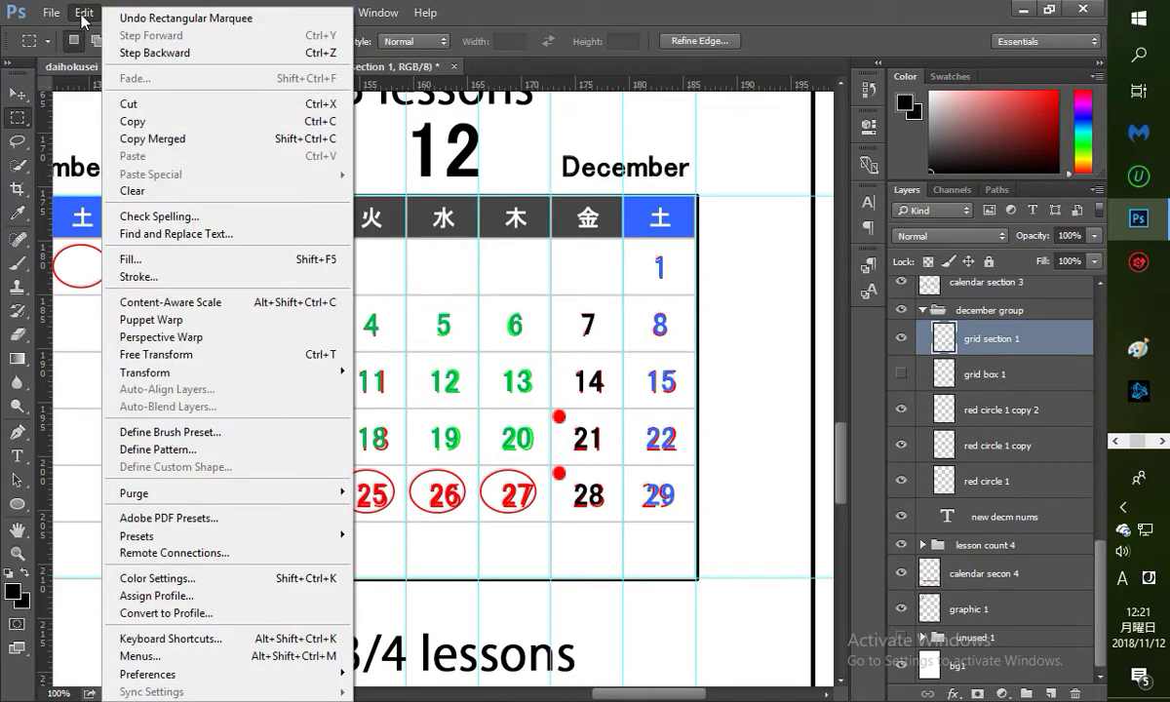
pyautogui.click(156, 276)
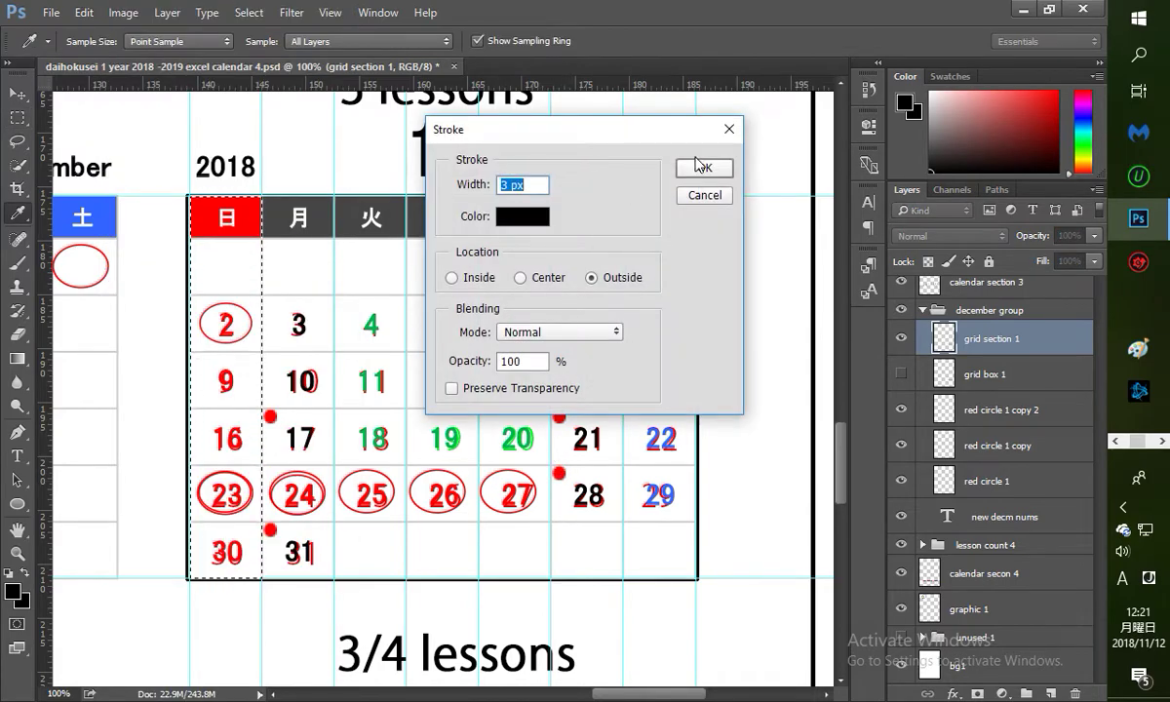
pyautogui.click(698, 166)
pyautogui.hotkey('ctrl', 'd')
# Step: Select the full Monday column, apply a 3 px black outside stroke and clear the selection
pyautogui.moveTo(261, 195)
pyautogui.mouseDown()
pyautogui.moveTo(339, 520)
pyautogui.moveTo(343, 600)
pyautogui.moveTo(347, 549)
pyautogui.moveTo(331, 579)
pyautogui.mouseUp()
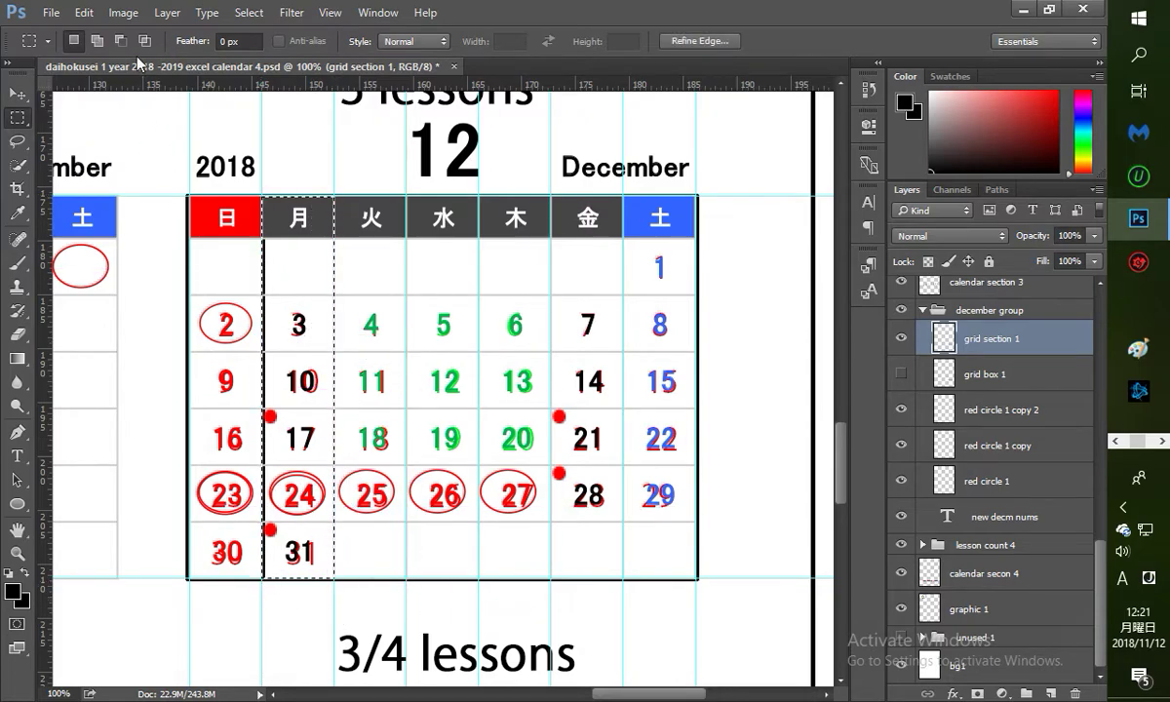
pyautogui.click(84, 13)
pyautogui.click(177, 278)
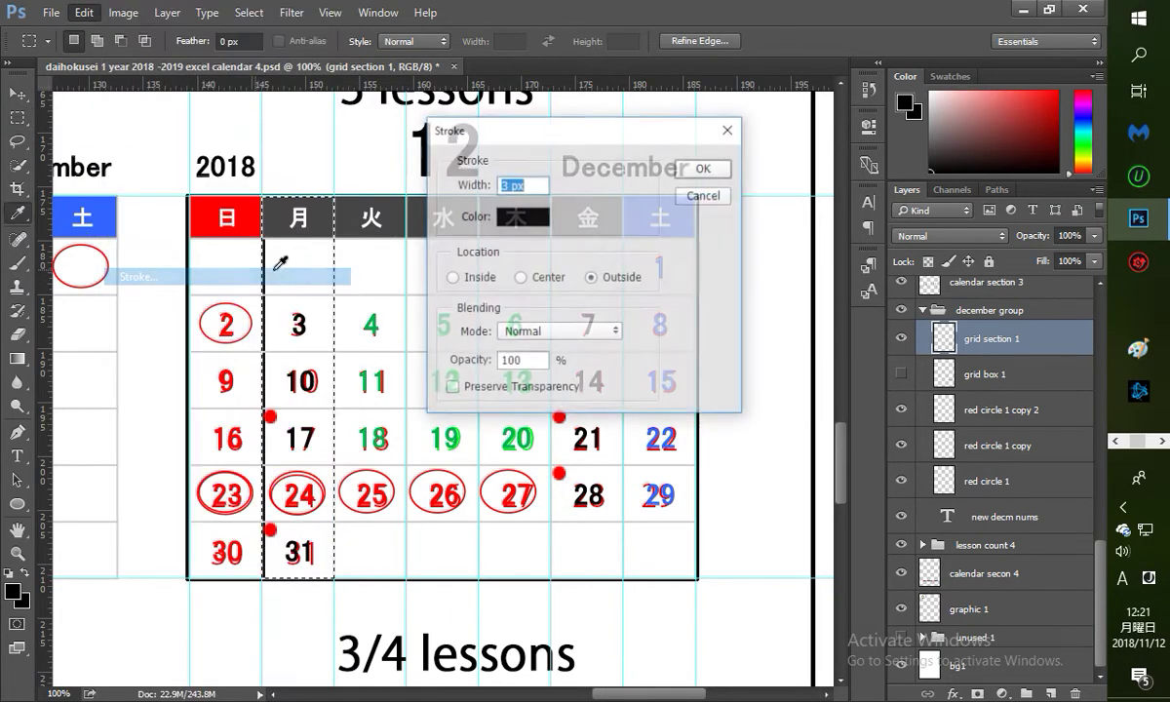
pyautogui.write('3')
pyautogui.click(700, 166)
pyautogui.hotkey('ctrl', 'd')
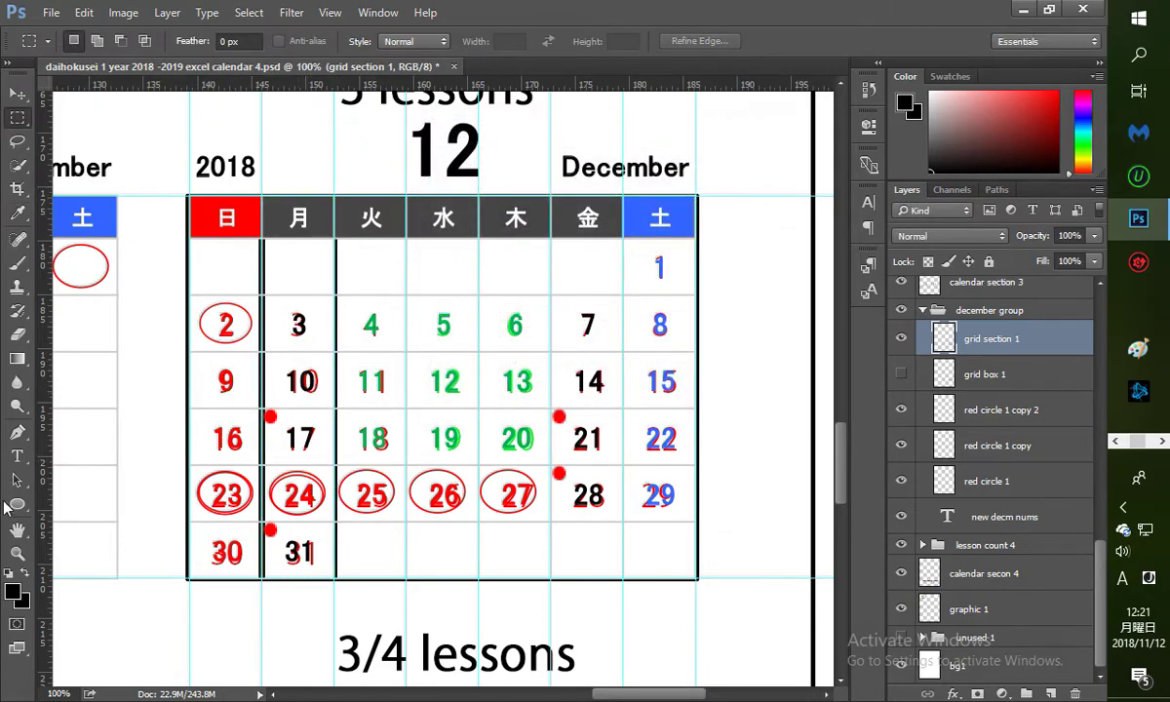
# Step: Undo the black strokes around the Monday and Sunday columns
pyautogui.click(18, 552)
pyautogui.click(269, 314)
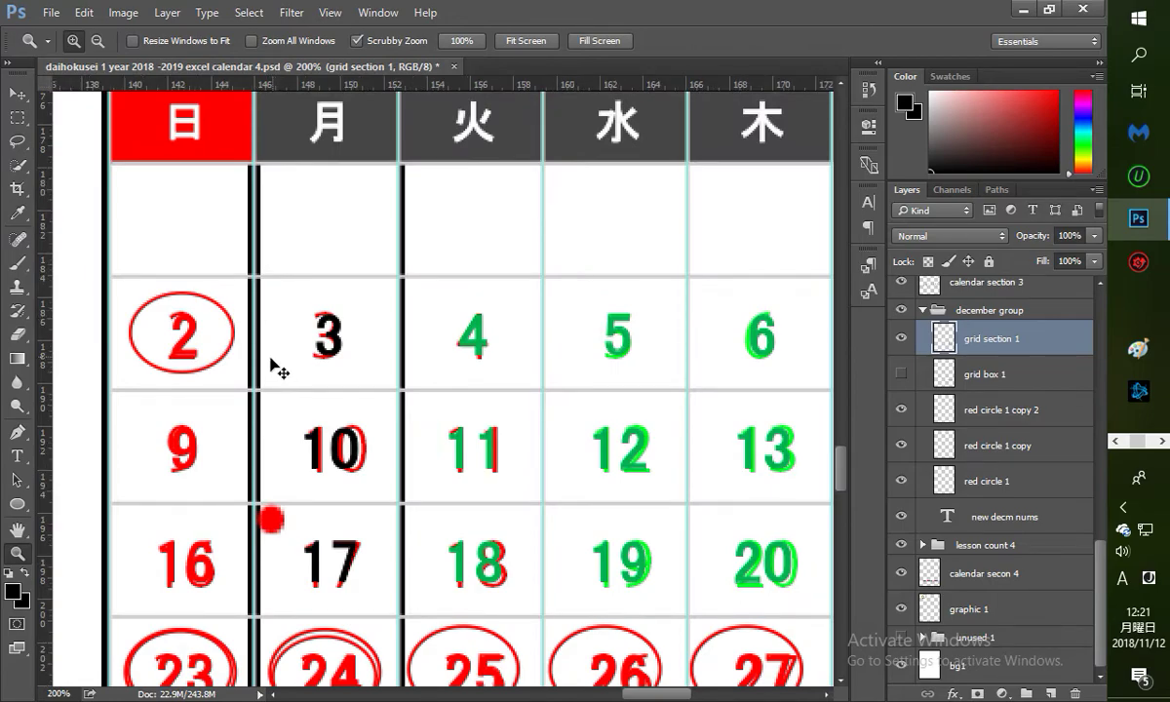
pyautogui.hotkey('ctrl', 'alt', 'z')
pyautogui.hotkey('ctrl', 'alt', 'z')
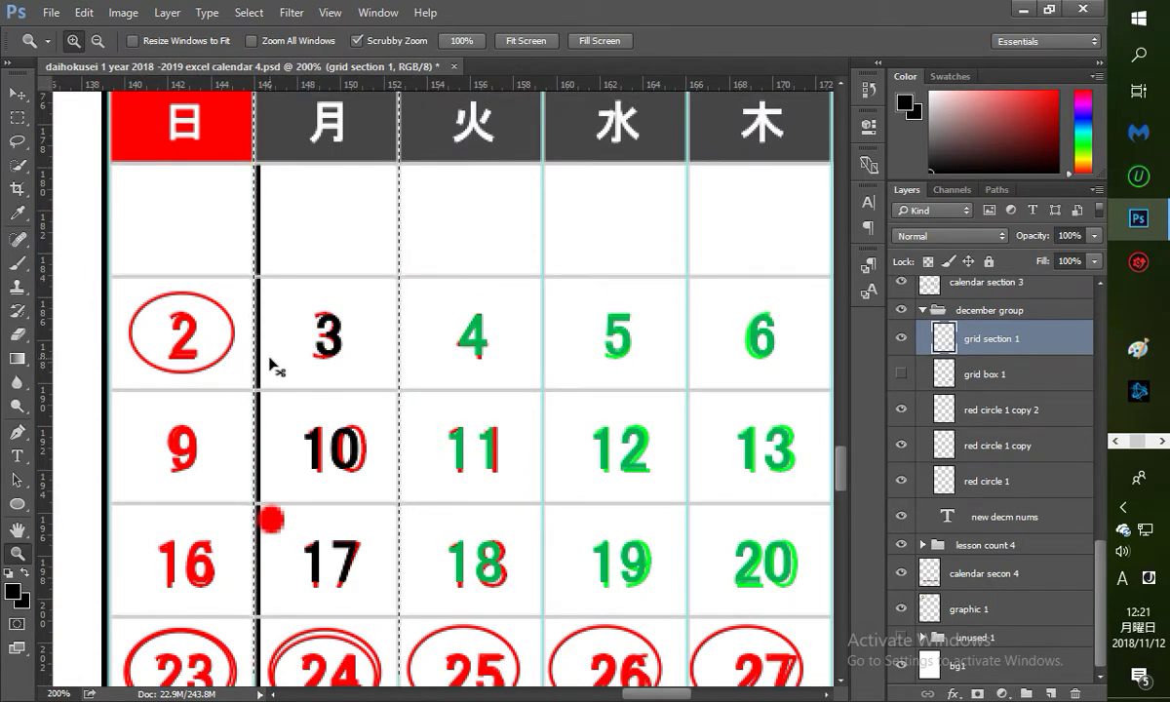
pyautogui.hotkey('ctrl', 'd')
pyautogui.hotkey('ctrl', 'alt', 'z')
pyautogui.hotkey('ctrl', 'alt', 'z')
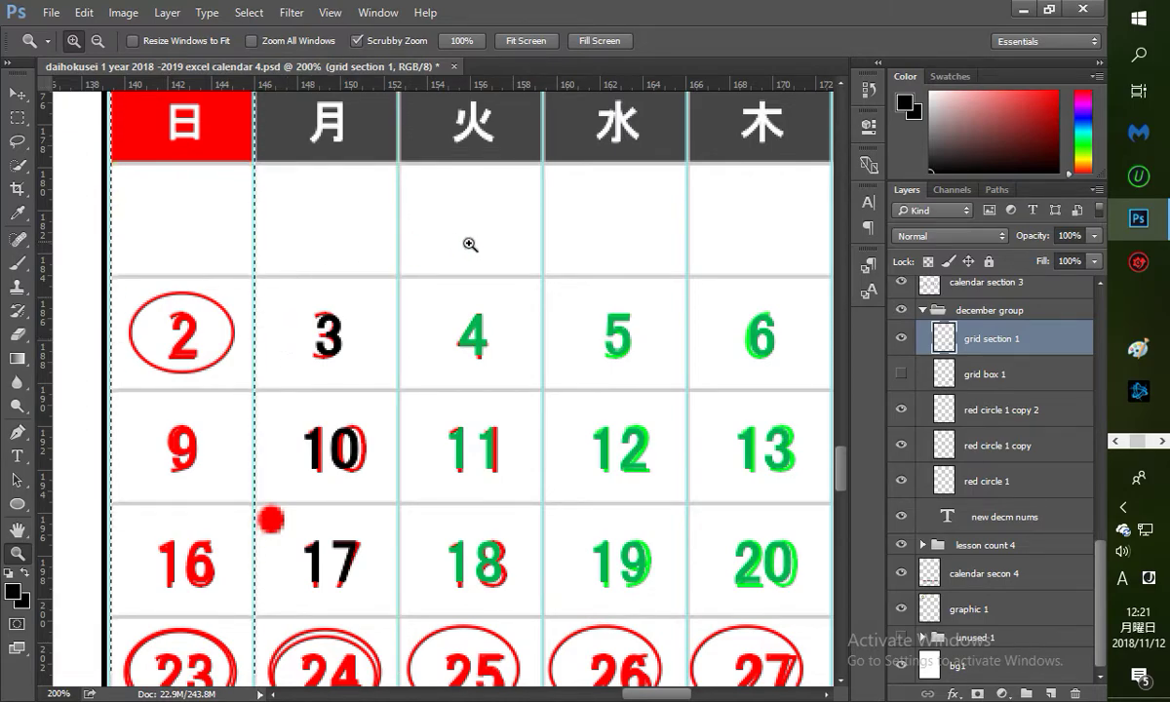
# Step: Try to reselect the full Sunday column, from the header's outer corner down to the table's last row
pyautogui.moveTo(840, 467); pyautogui.dragTo(844, 458)
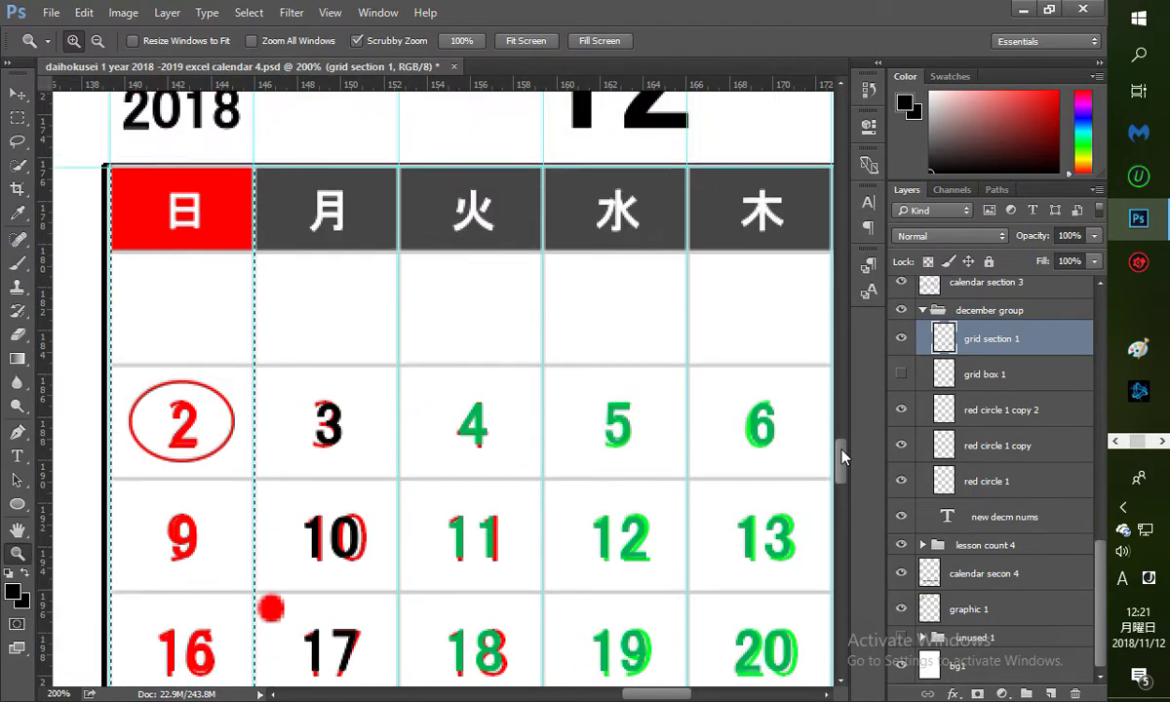
pyautogui.scroll(1, 844, 459)
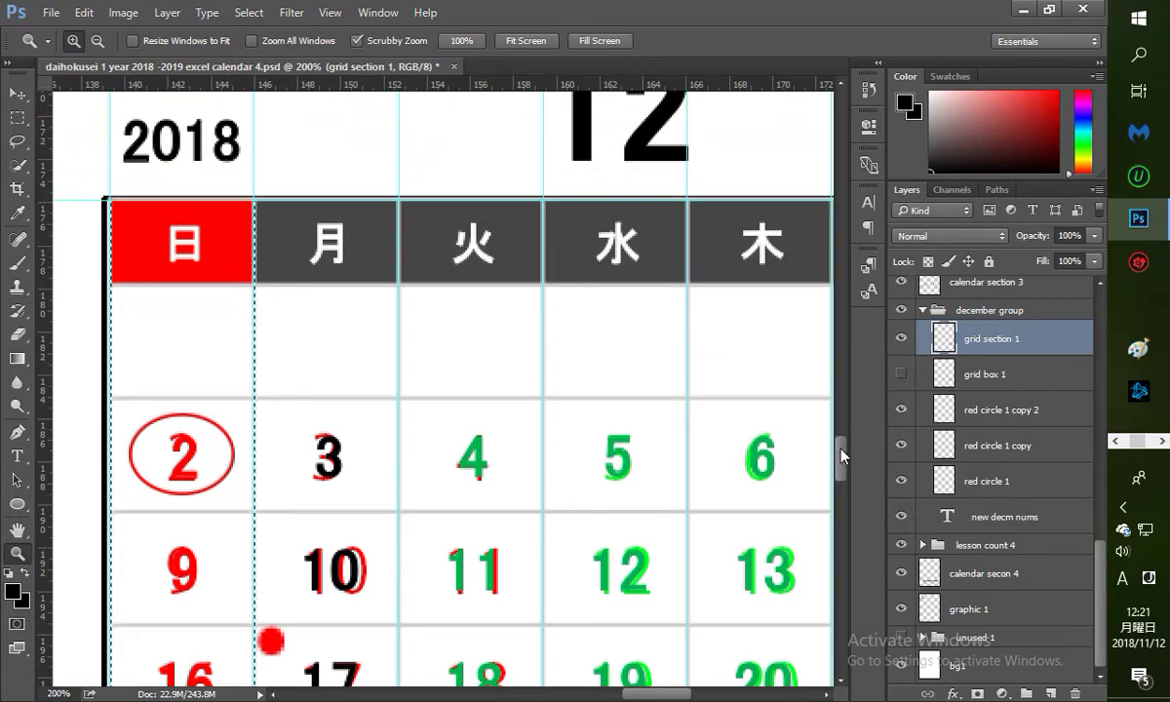
pyautogui.click(18, 117)
pyautogui.click(116, 214)
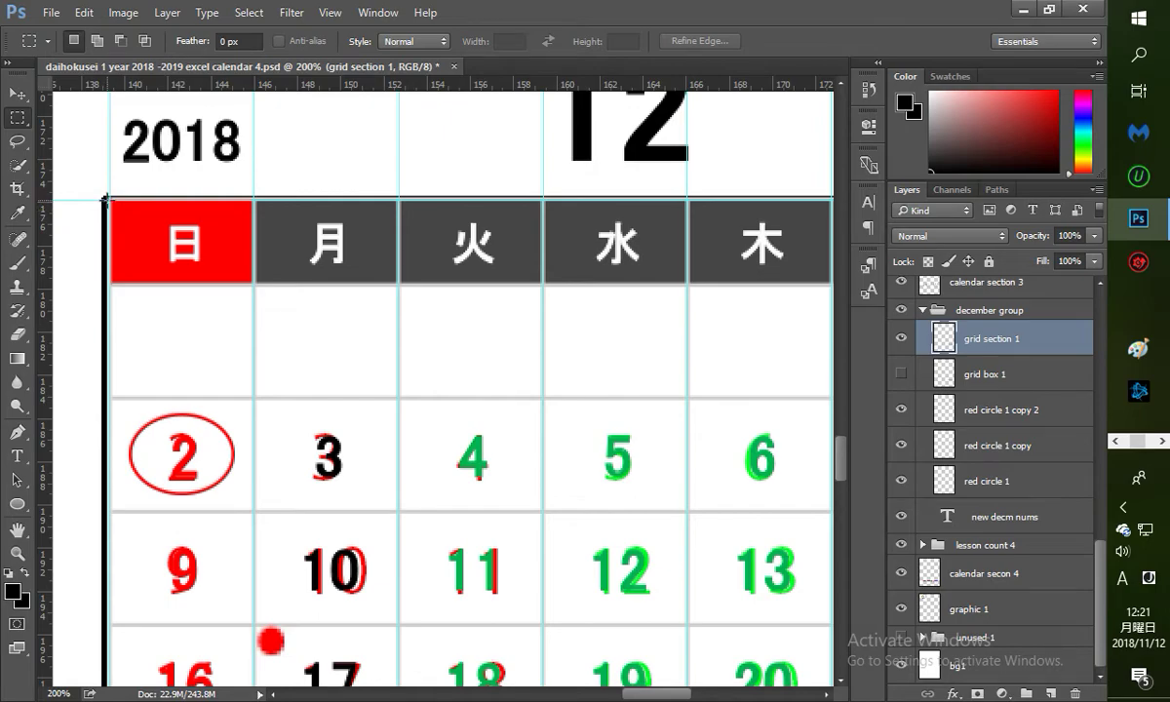
pyautogui.moveTo(118, 207); pyautogui.dragTo(146, 247)
pyautogui.moveTo(224, 344); pyautogui.dragTo(252, 630)
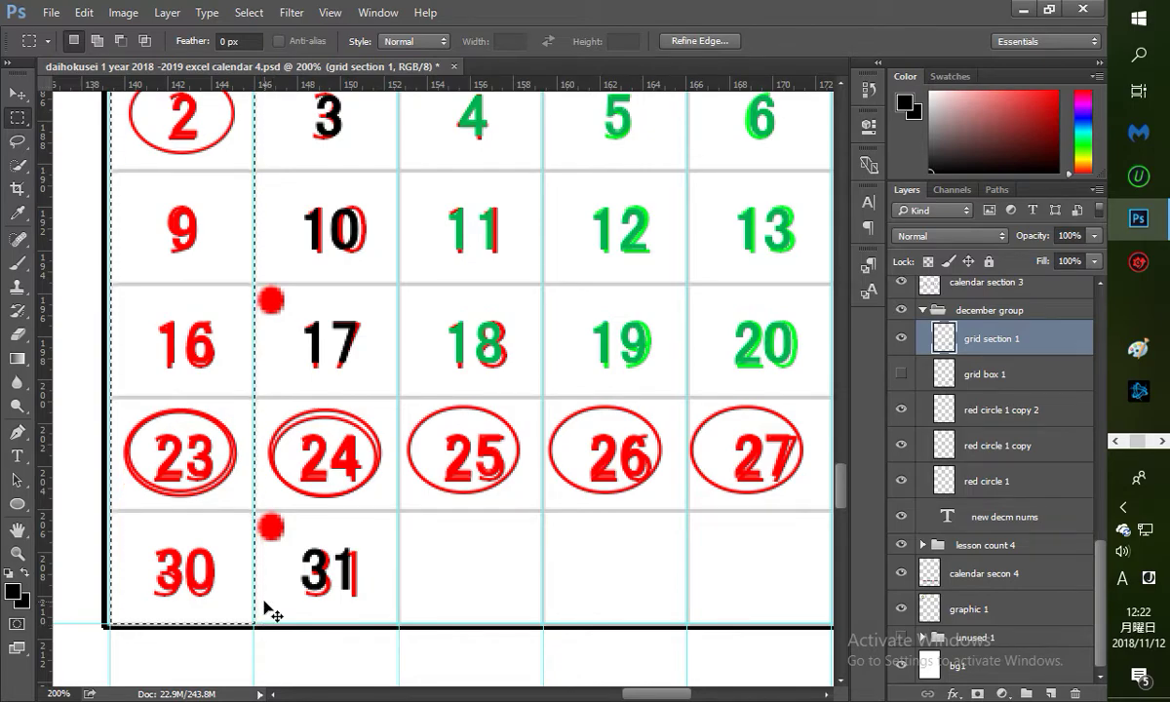
# Step: Undo the column selections, the layer rename, the black table outline and the selection used for it
pyautogui.hotkey('ctrl', 'alt', 'z')
pyautogui.hotkey('ctrl', 'alt', 'z')
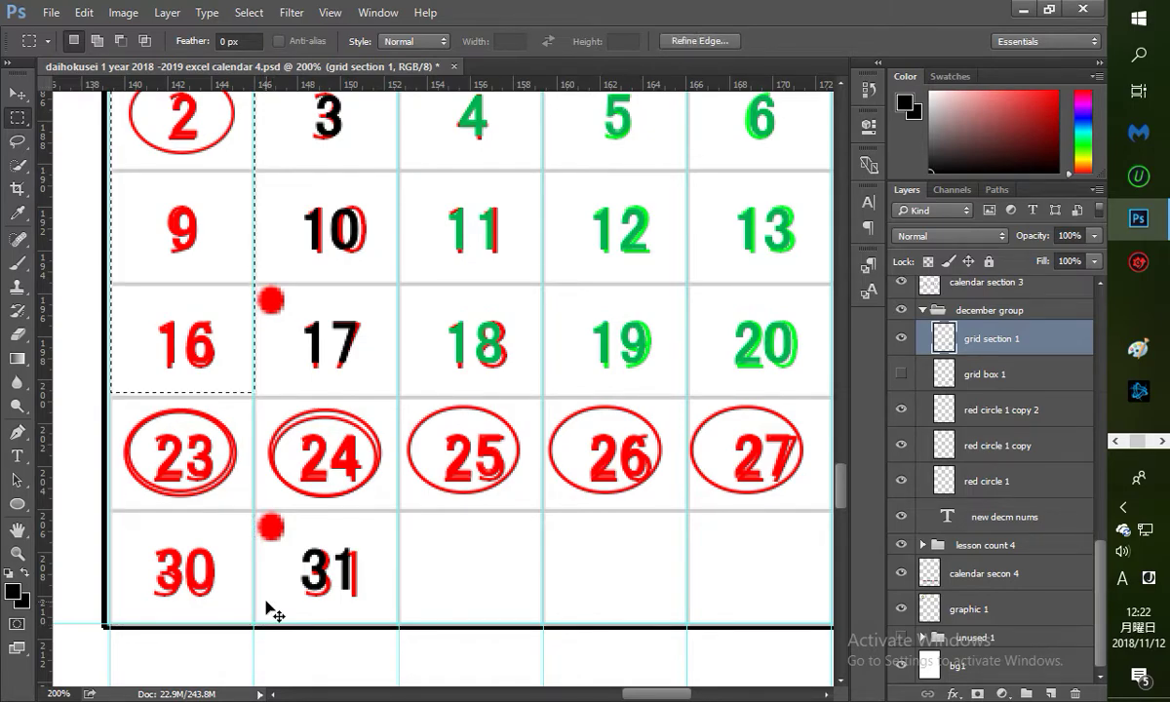
pyautogui.hotkey('ctrl', 'alt', 'z')
pyautogui.hotkey('ctrl', 'shift', 'z')
pyautogui.hotkey('ctrl', 'alt', 'z')
pyautogui.hotkey('ctrl', 'alt', 'z')
pyautogui.hotkey('ctrl', 'alt', 'z')
pyautogui.hotkey('ctrl', 'alt', 'z')
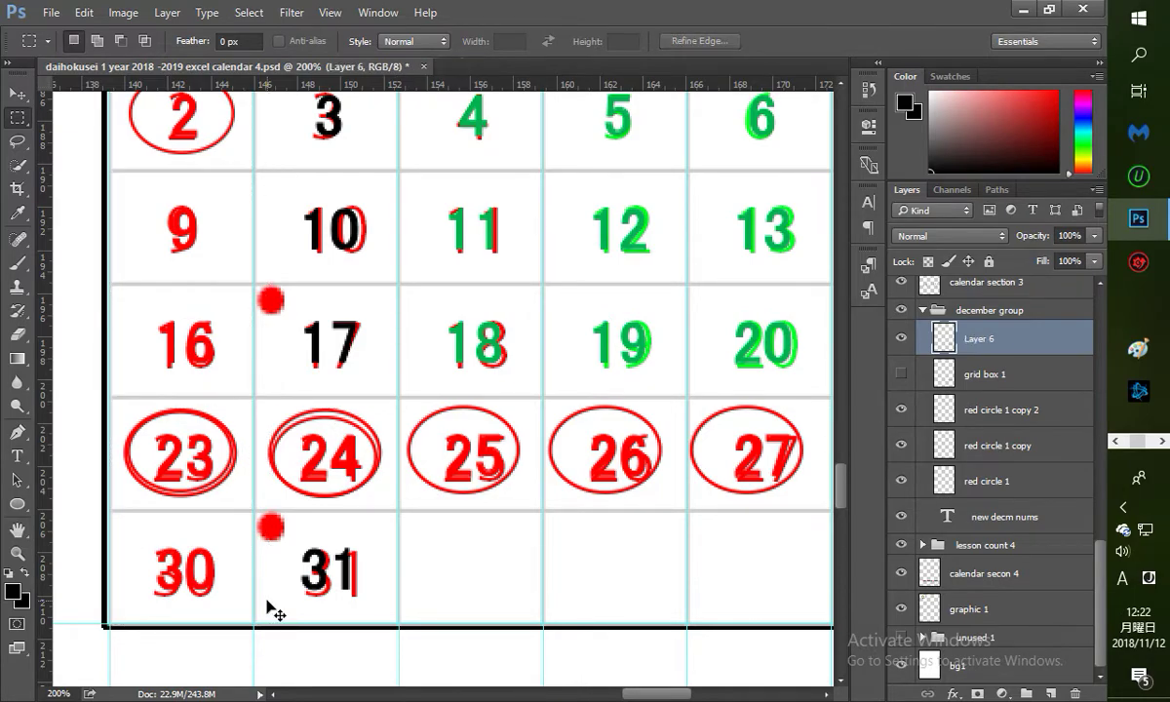
pyautogui.hotkey('ctrl', 'alt', 'z')
pyautogui.hotkey('ctrl', 'alt', 'z')
pyautogui.hotkey('ctrl', 'alt', 'z')
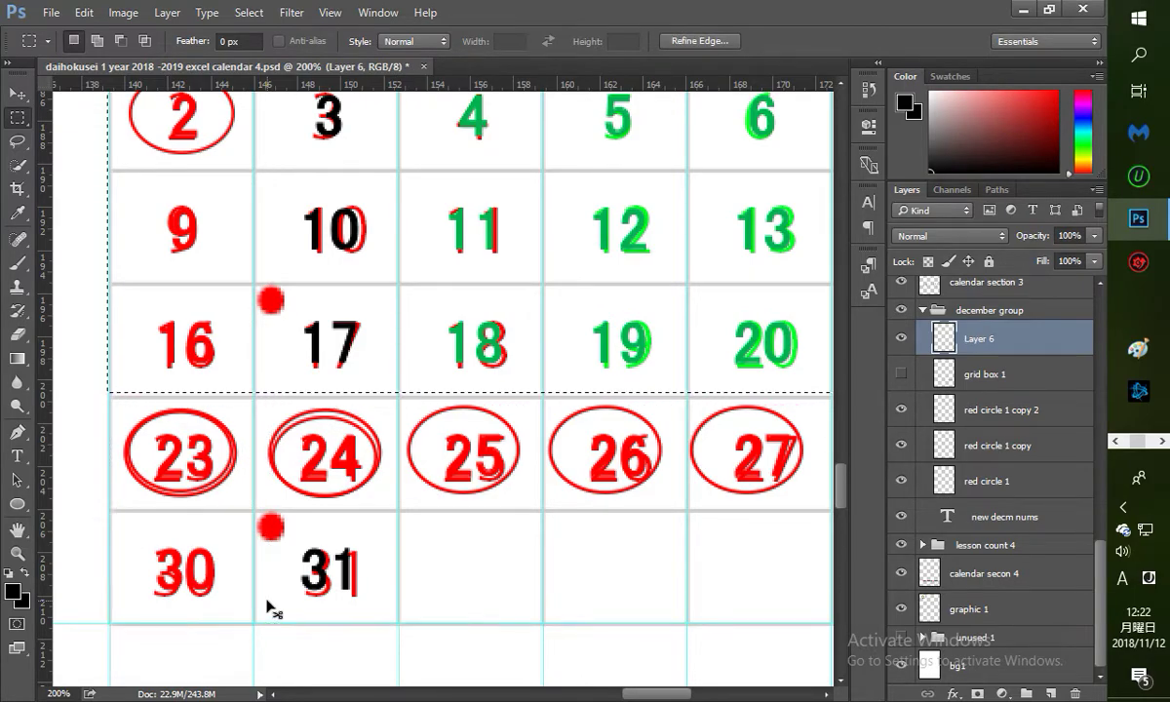
pyautogui.hotkey('ctrl', 'alt', 'z')
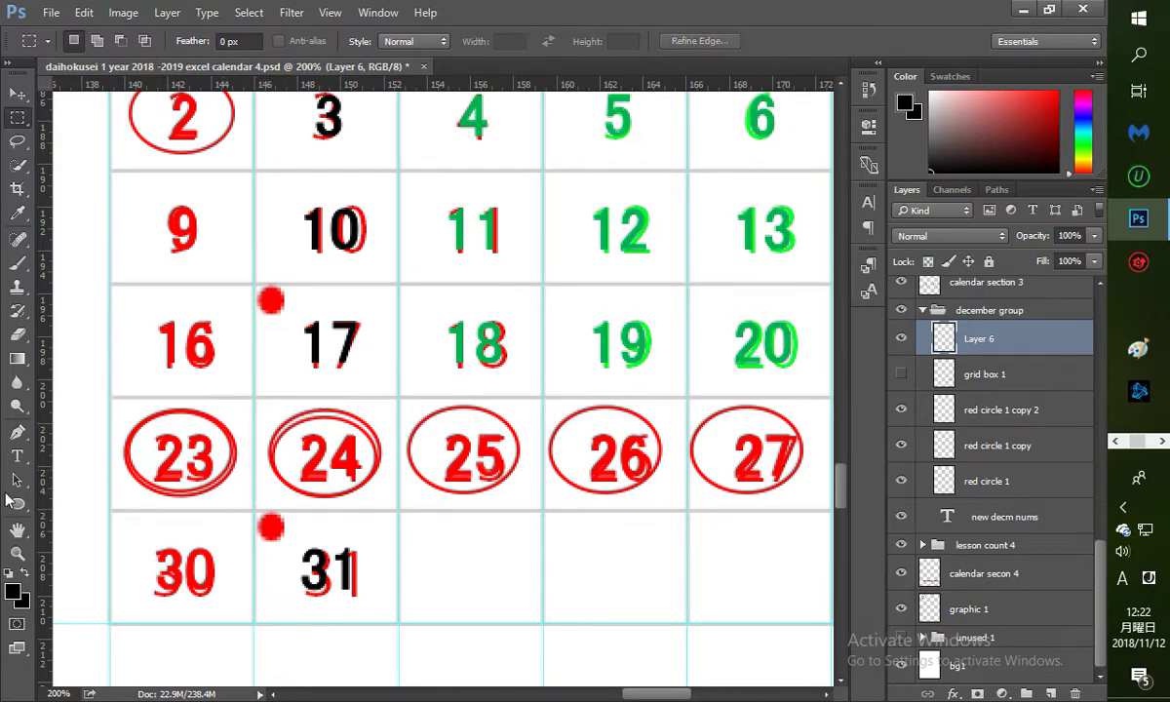
# Step: Select the whole December table along the guides and outline it with a 3 px black outside stroke on Layer 6
pyautogui.click(17, 552)
pyautogui.keyDown('alt'); pyautogui.click(434, 517); pyautogui.keyUp('alt')
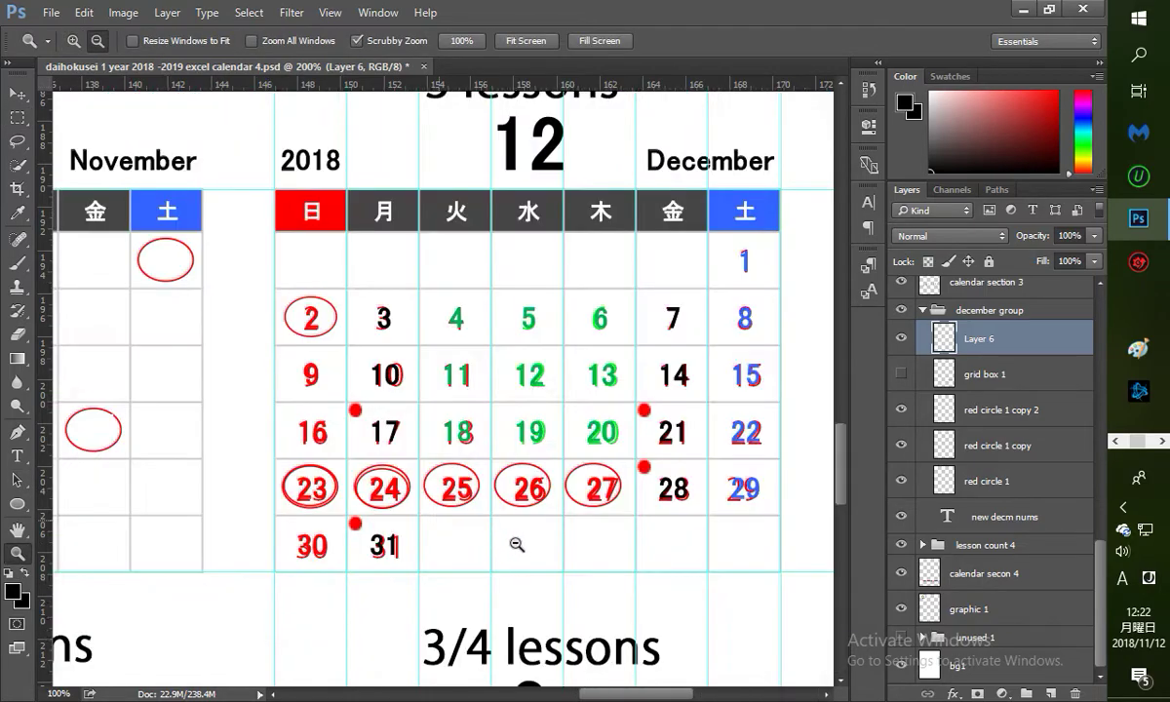
pyautogui.click(16, 117)
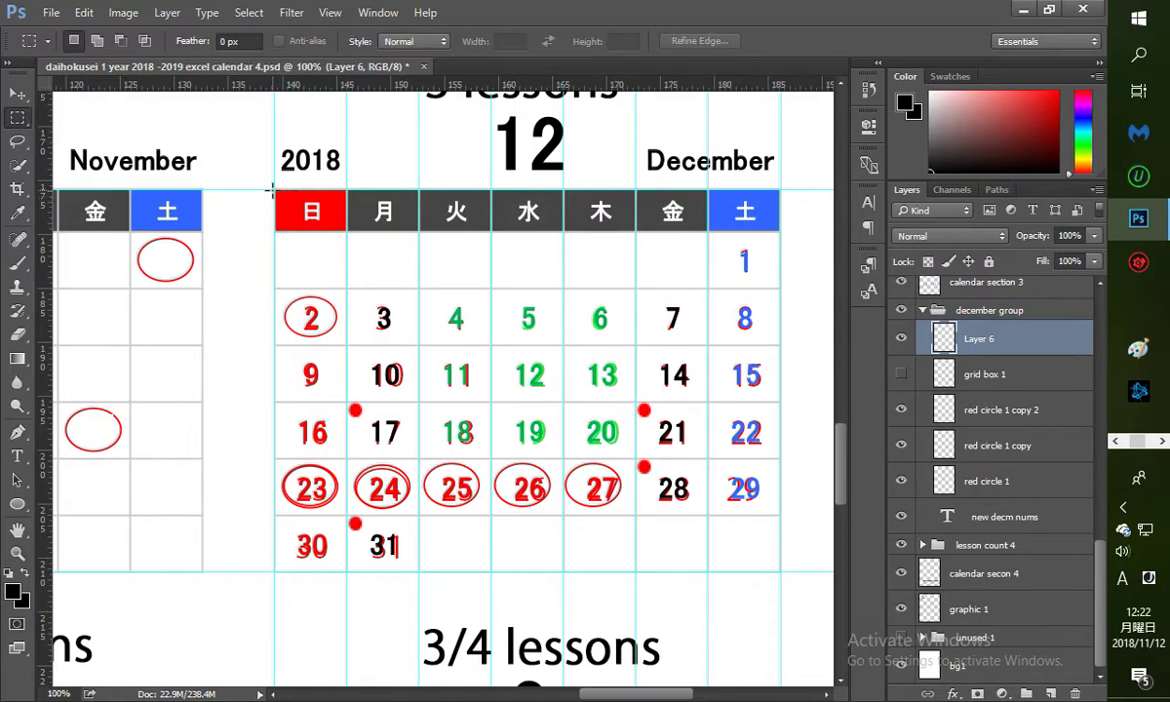
pyautogui.moveTo(274, 188); pyautogui.dragTo(779, 573)
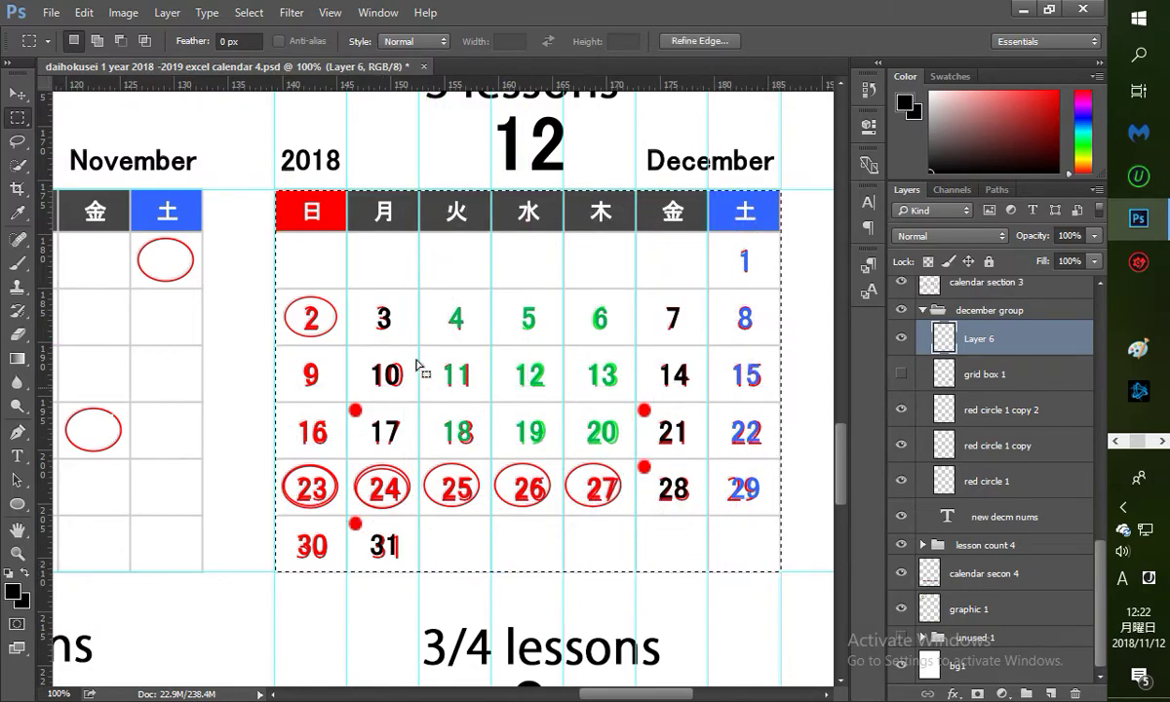
pyautogui.click(84, 13)
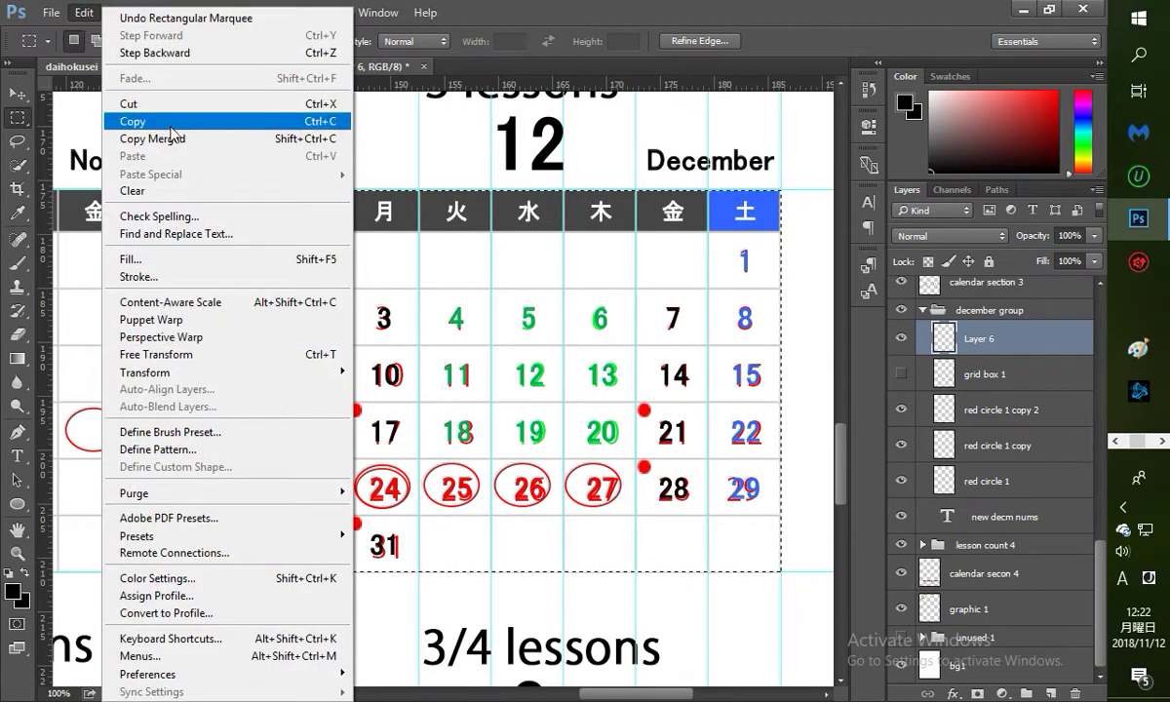
pyautogui.click(191, 278)
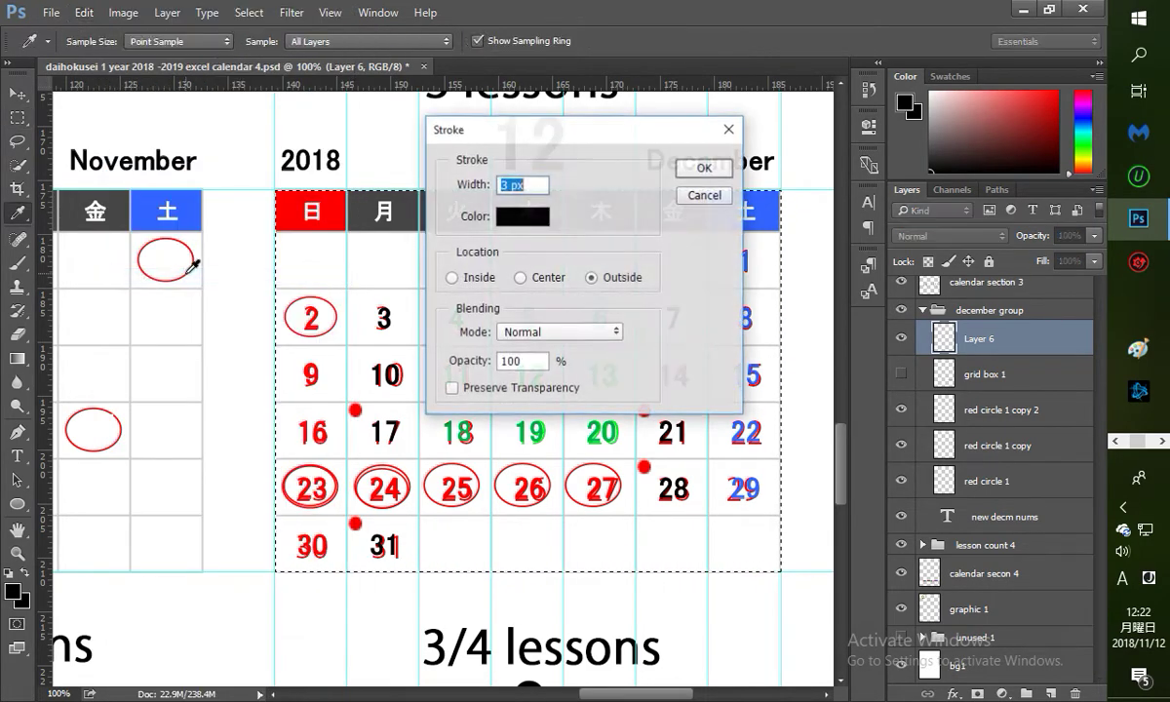
pyautogui.click(698, 167)
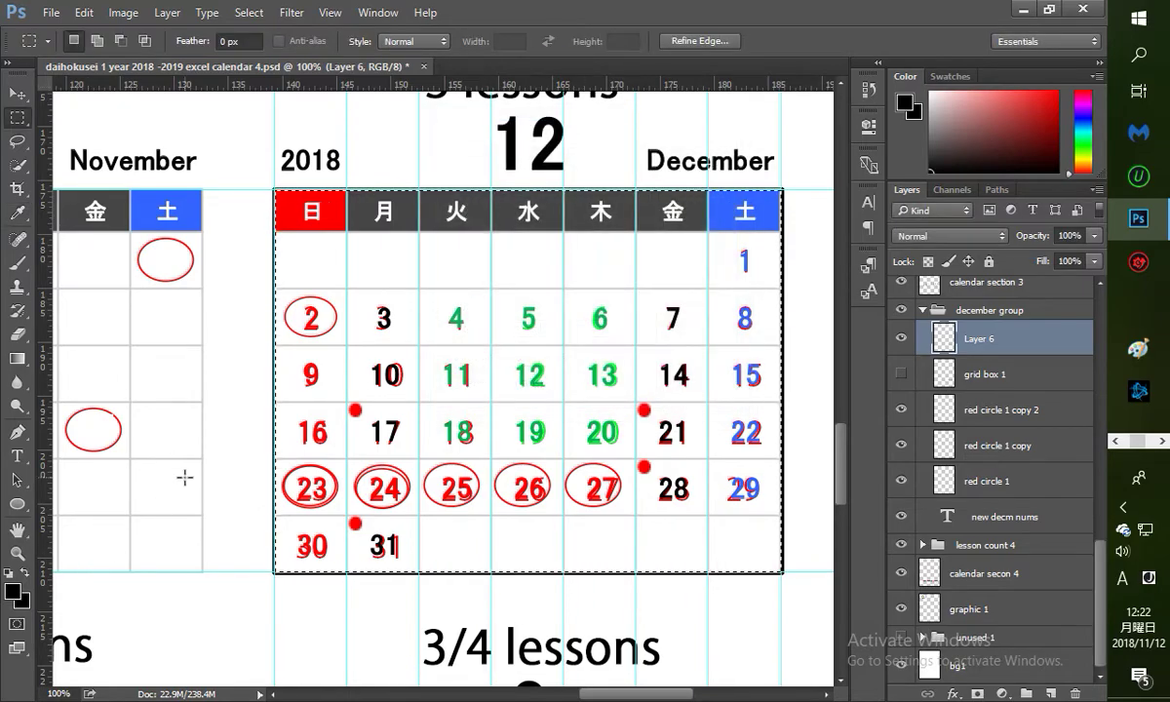
# Step: Switch to Messenger, open the conversation with the missed calls and send the message "sorry busy"
pyautogui.hotkey('alt', 'Tab')
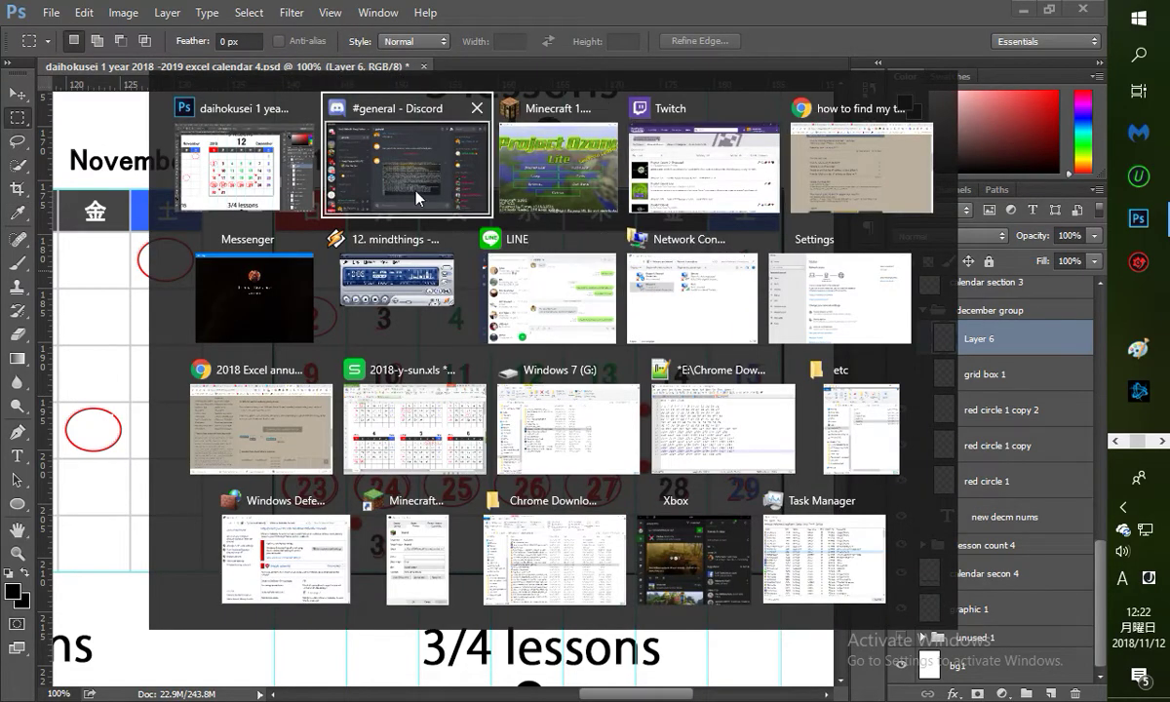
pyautogui.click(261, 294)
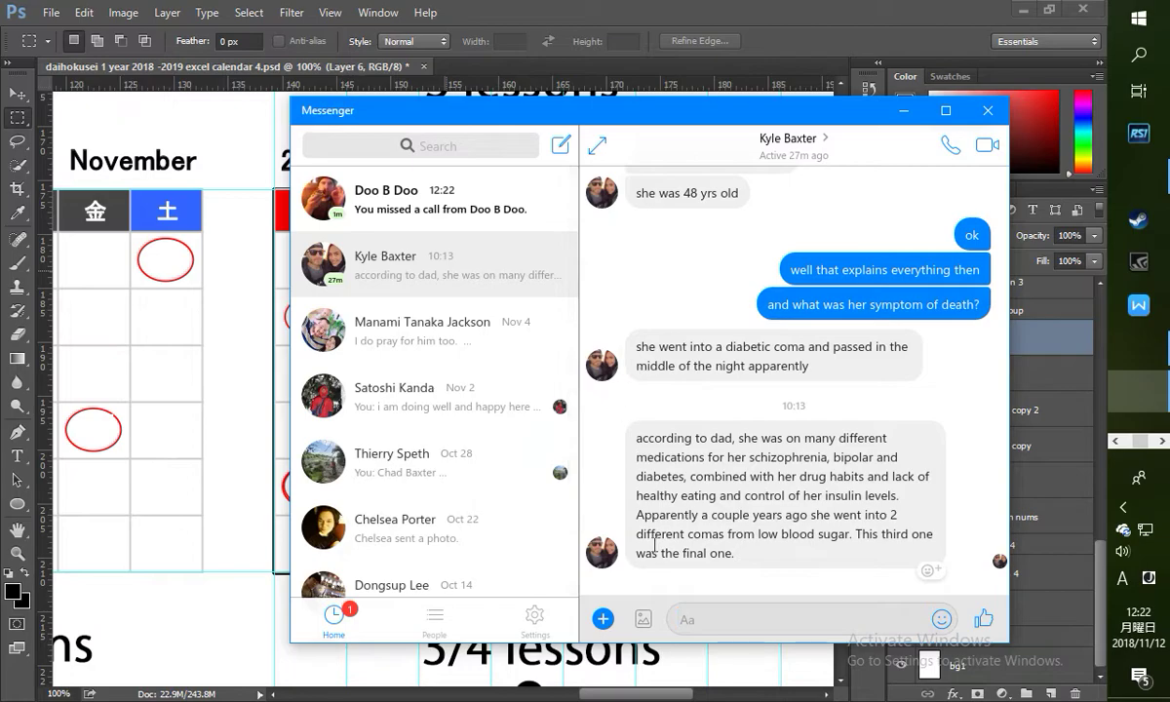
pyautogui.click(397, 224)
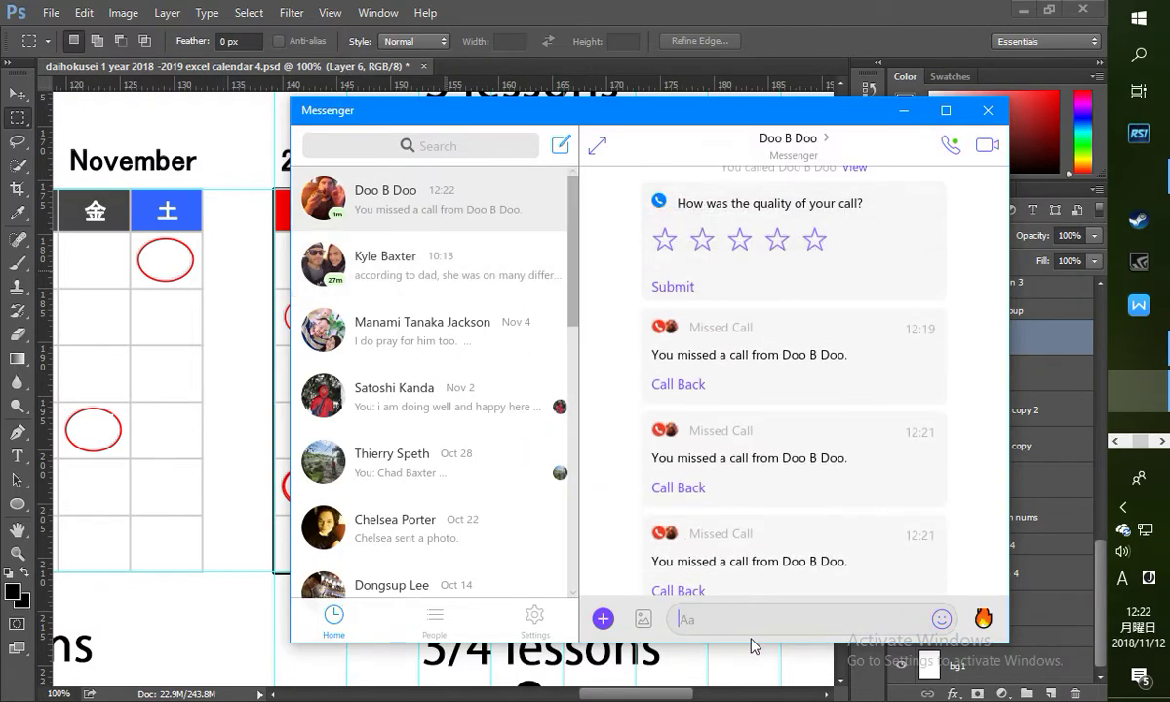
pyautogui.write('sorry')
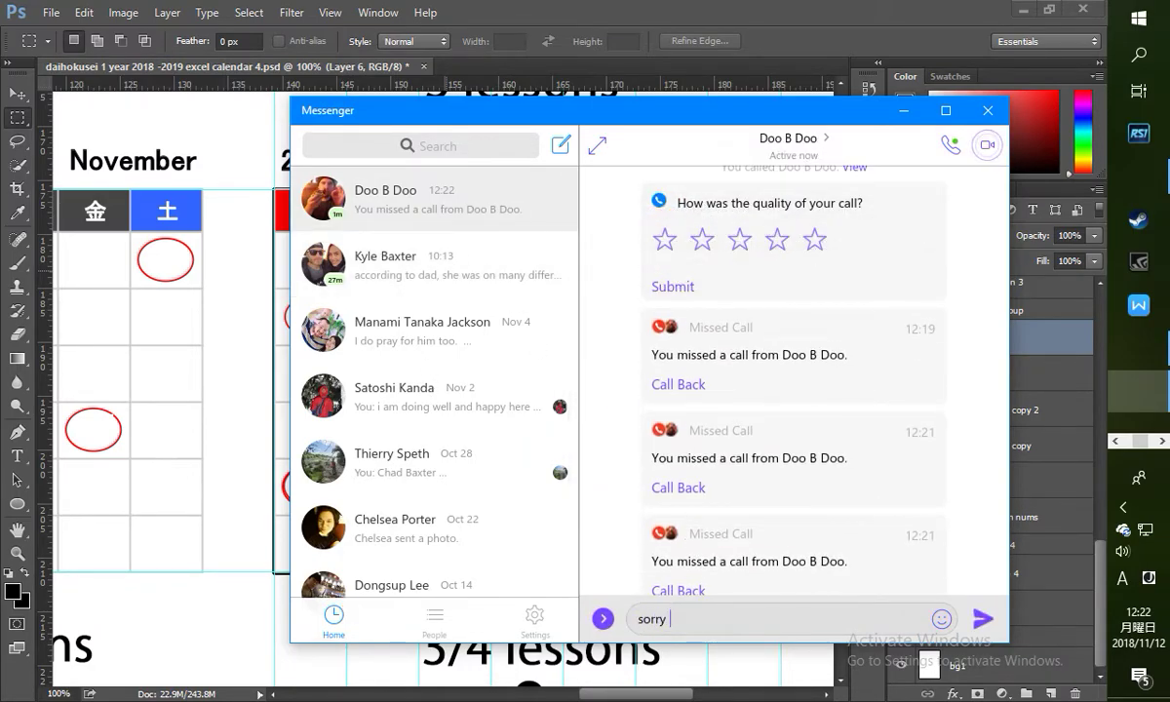
pyautogui.write(' busy')
pyautogui.press('Return')
# Step: Send the messages "no", "now" and "will talk later" in the same conversation and return to Photoshop
pyautogui.write('no')
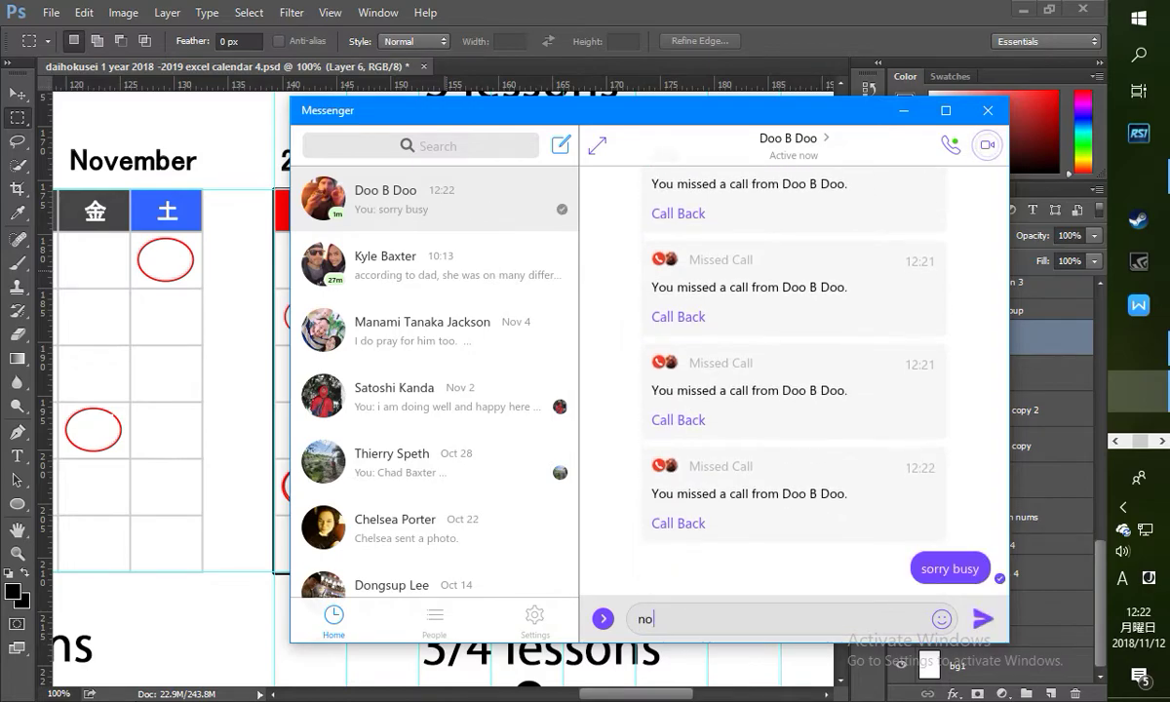
pyautogui.press('Return')
pyautogui.write('now')
pyautogui.write('will')
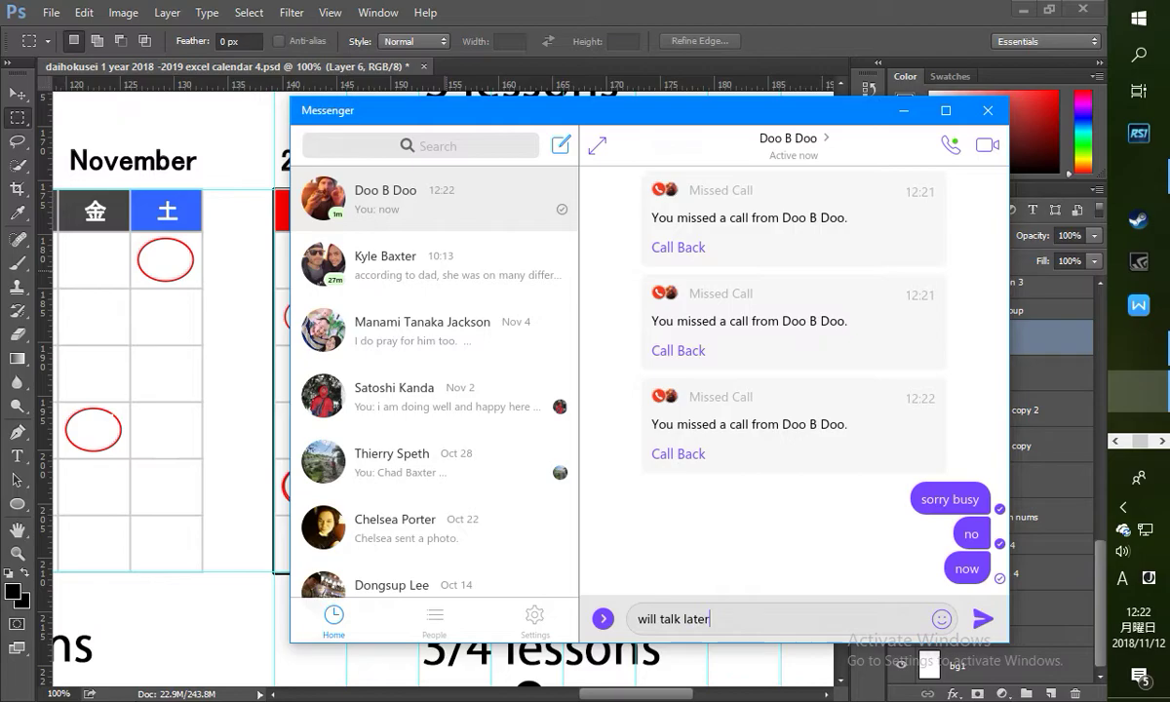
pyautogui.write(' talk later')
pyautogui.press('Return')
pyautogui.hotkey('alt', 'Tab')
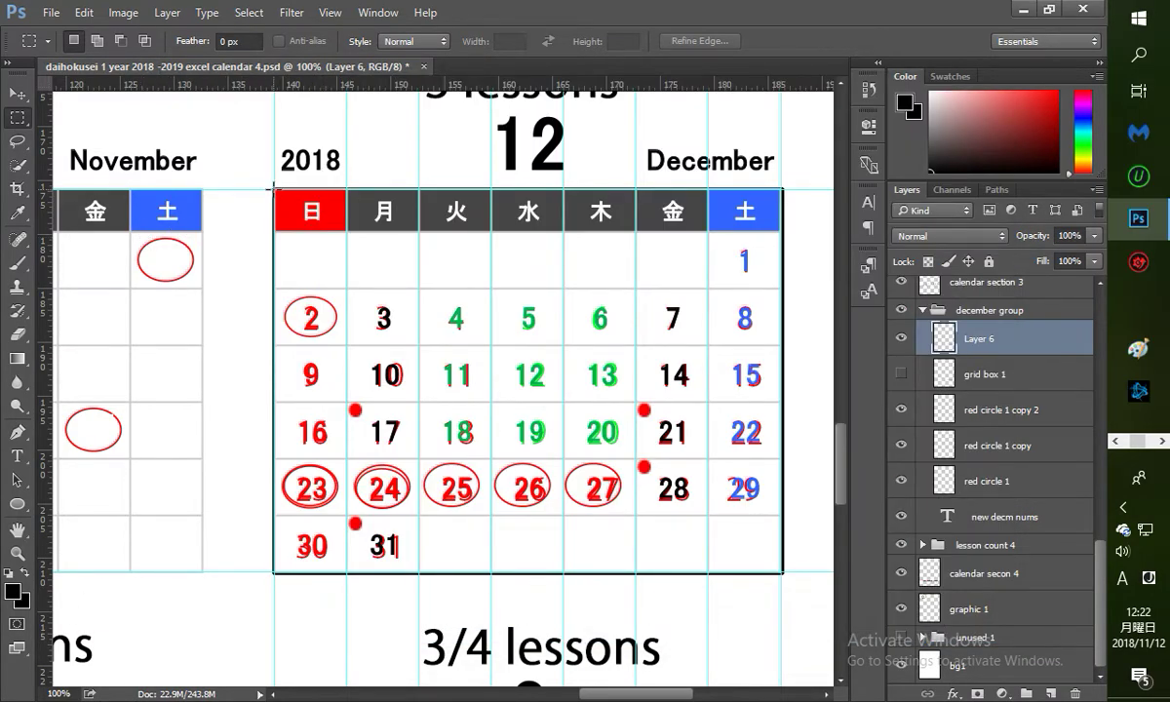
# Step: Select the full-height Sunday column of the December table along the guides, outline it with a black stroke on Layer 6 and deselect
pyautogui.click(18, 552)
pyautogui.click(305, 200)
pyautogui.click(277, 215)
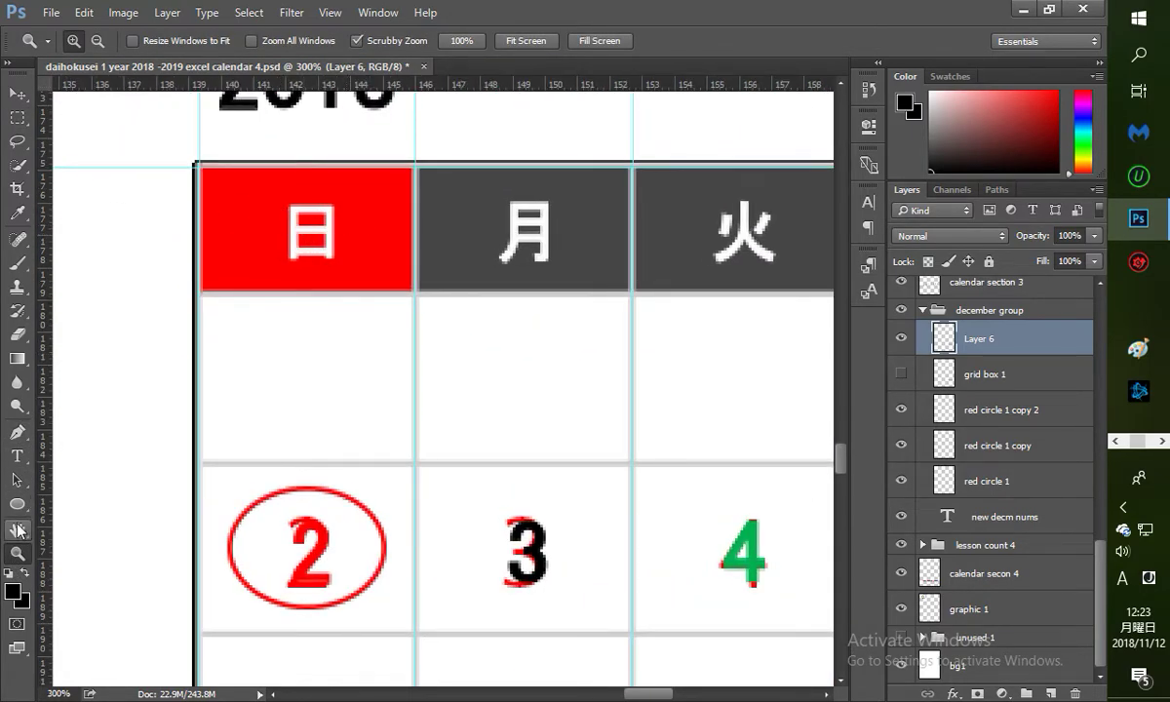
pyautogui.click(17, 118)
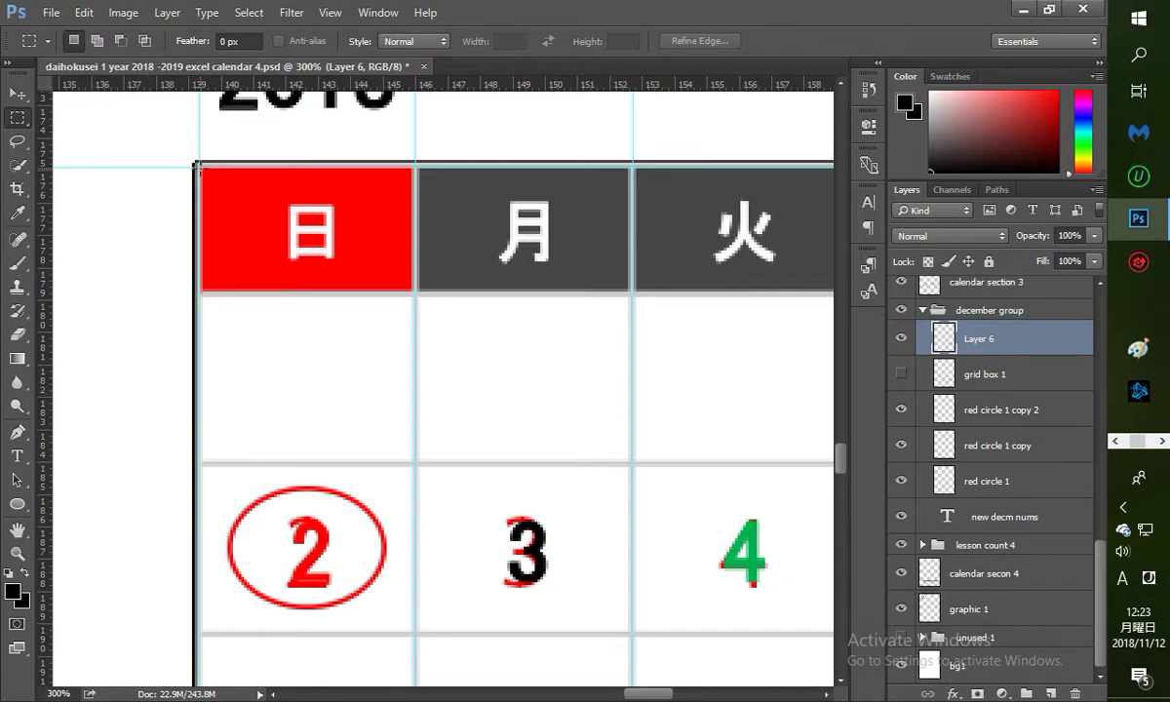
pyautogui.moveTo(197, 168); pyautogui.dragTo(413, 643)
pyautogui.click(86, 19)
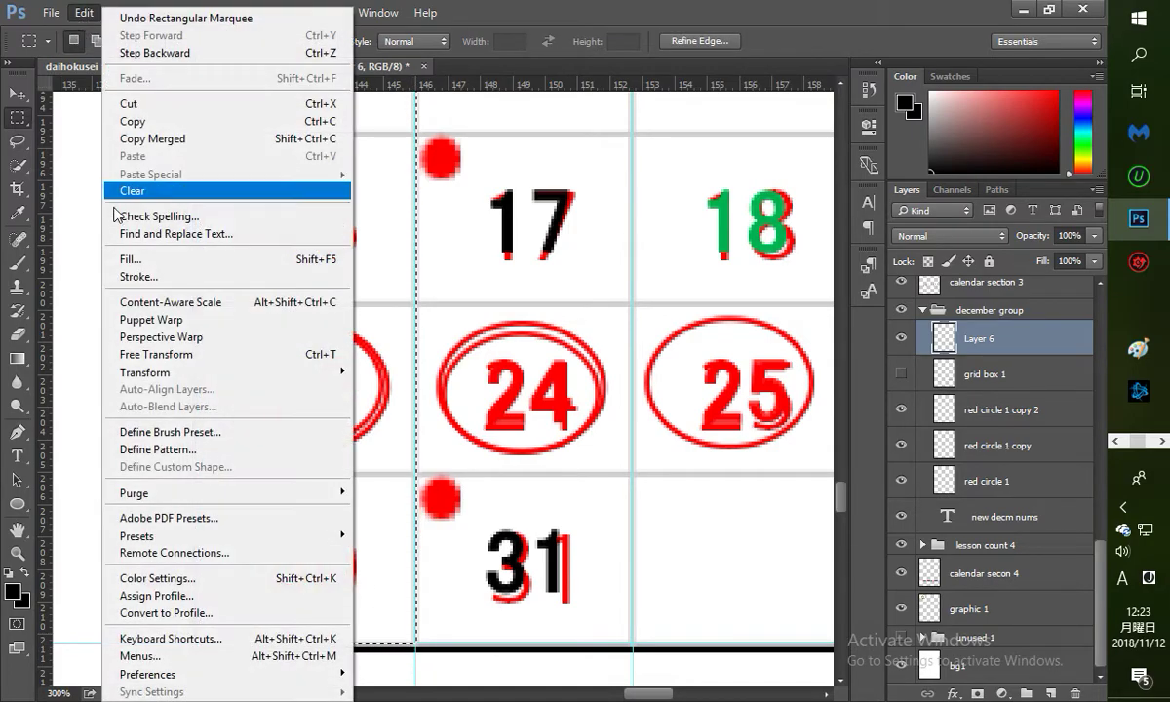
pyautogui.click(180, 272)
pyautogui.click(703, 168)
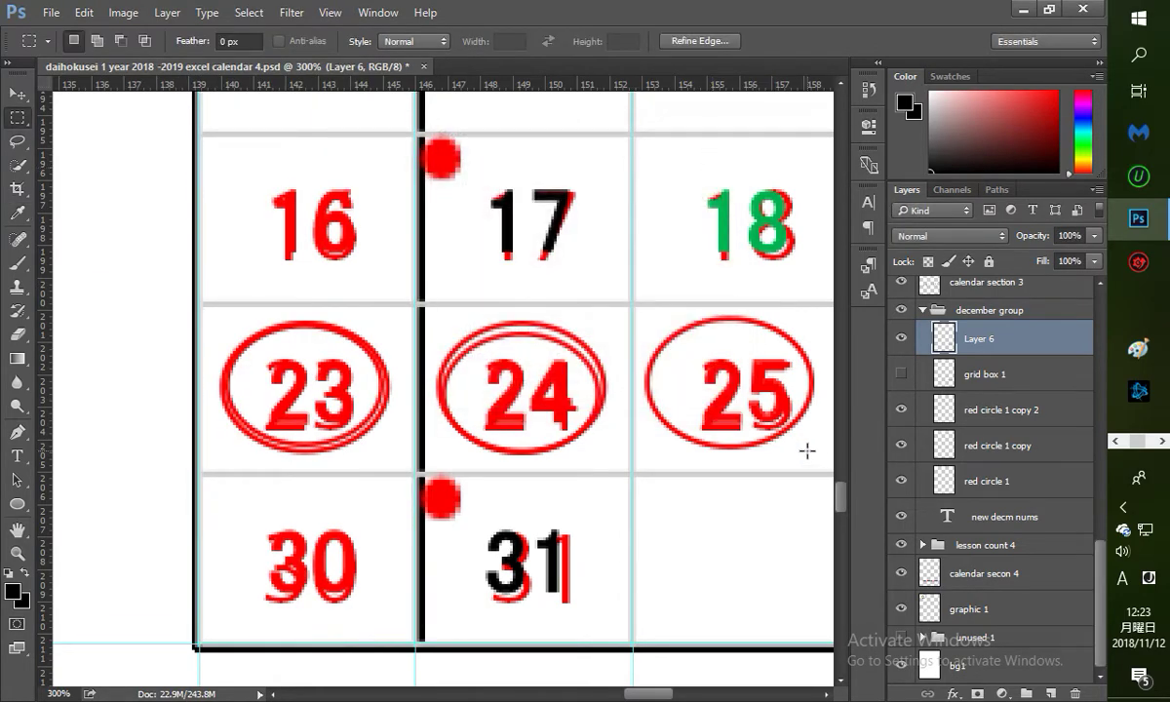
pyautogui.moveTo(838, 505); pyautogui.dragTo(843, 465)
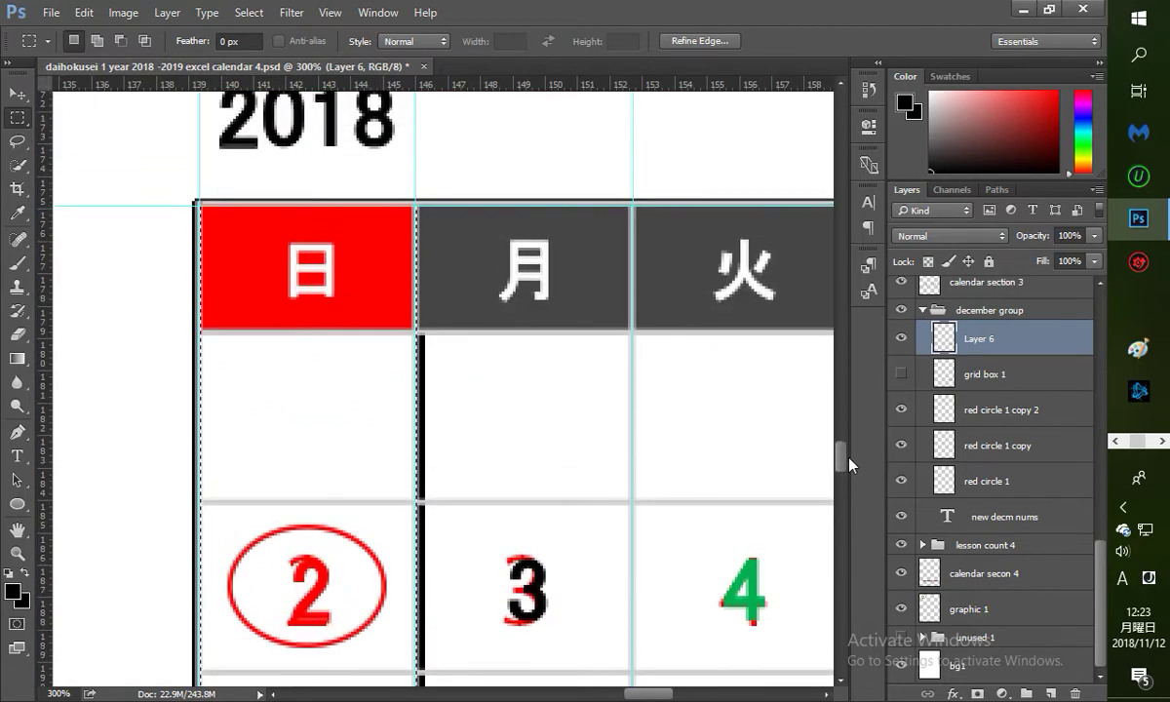
pyautogui.hotkey('ctrl', 'd')
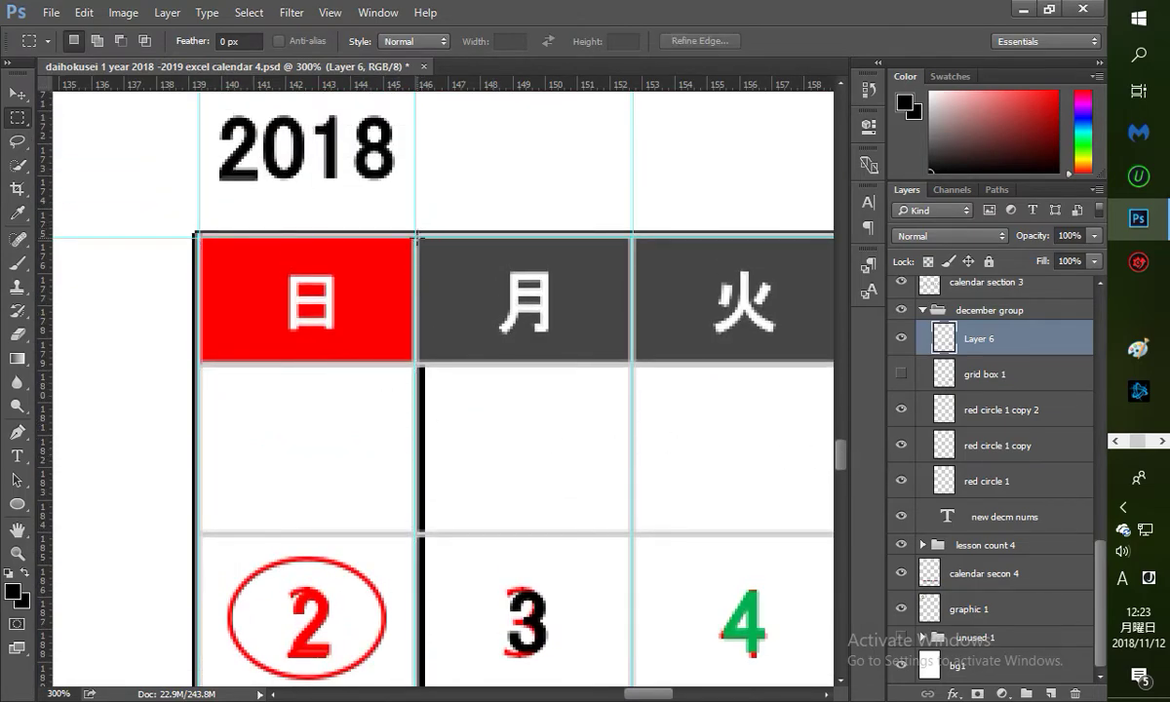
# Step: Try to outline the Monday column along the guides with a black stroke on Layer 6
pyautogui.moveTo(416, 239); pyautogui.dragTo(634, 611)
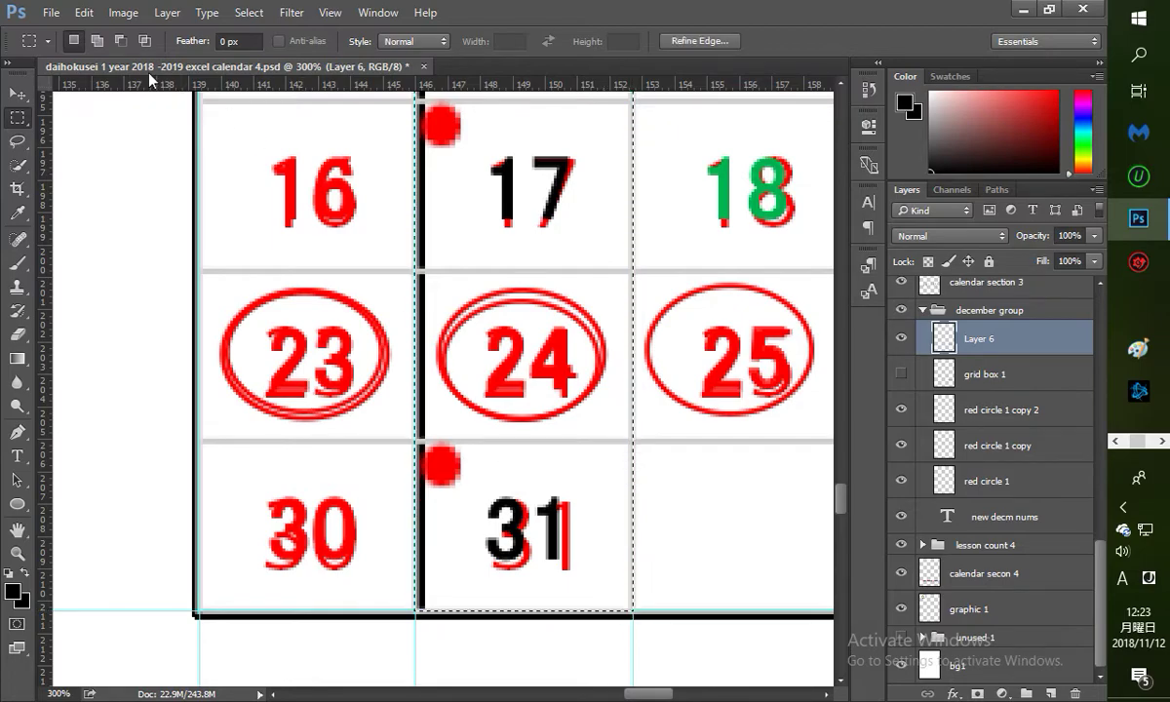
pyautogui.click(84, 12)
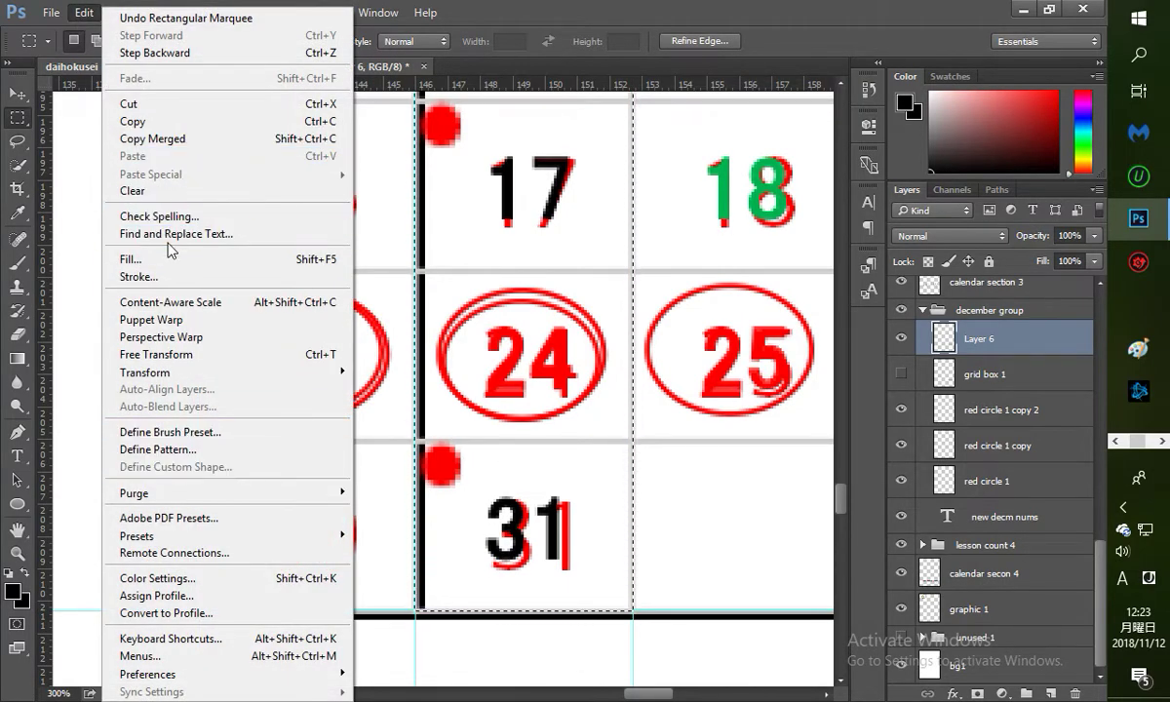
pyautogui.click(166, 275)
pyautogui.click(686, 167)
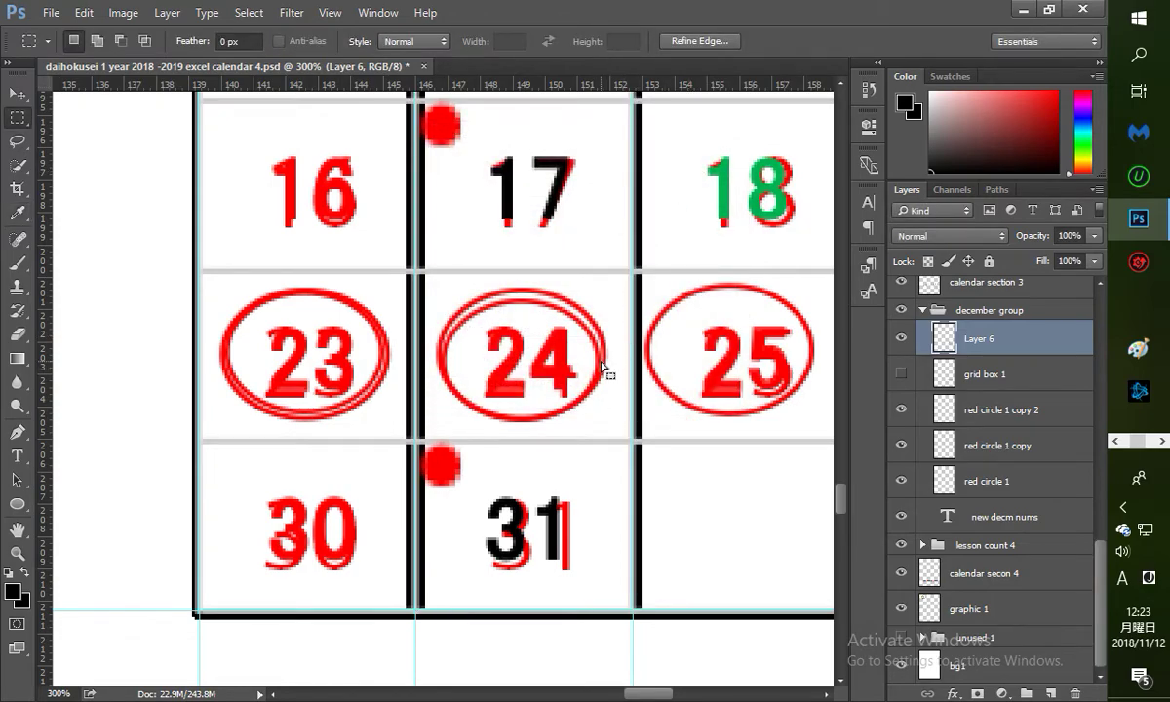
pyautogui.hotkey('ctrl', 'z')
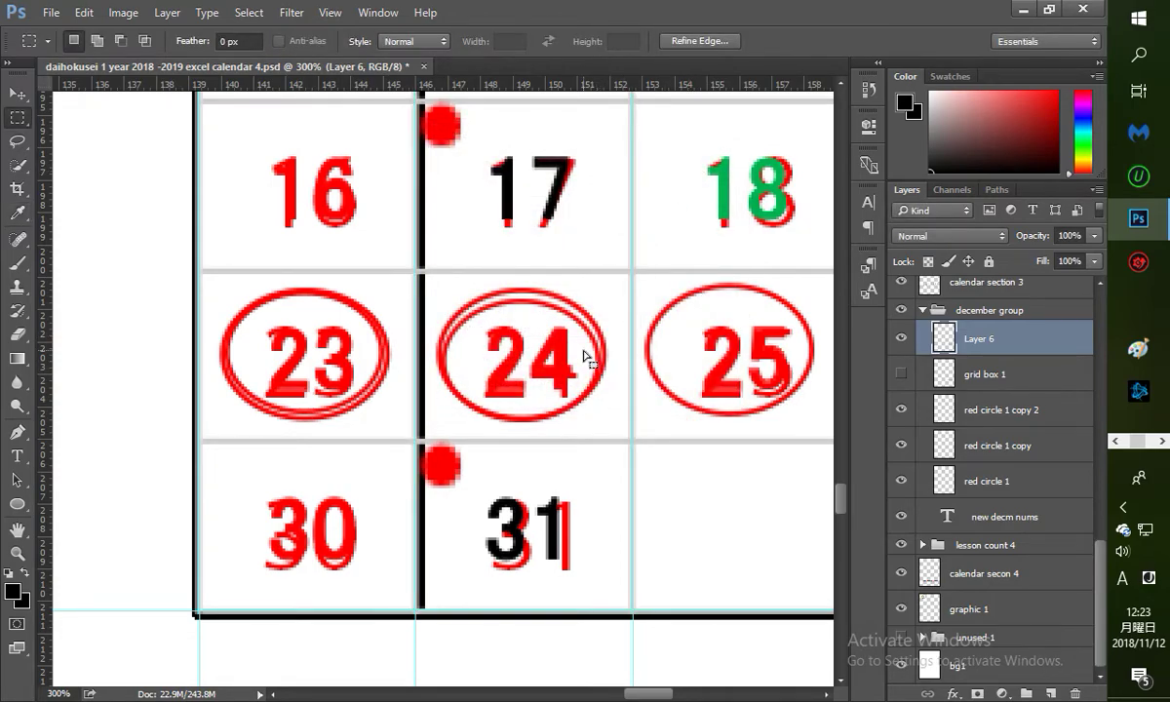
pyautogui.moveTo(841, 507); pyautogui.dragTo(842, 464)
# Step: Switch to Discord, disconnect from the voice channel and return to Photoshop
pyautogui.hotkey('alt', 'Tab')
pyautogui.hotkey('alt', 'Tab')
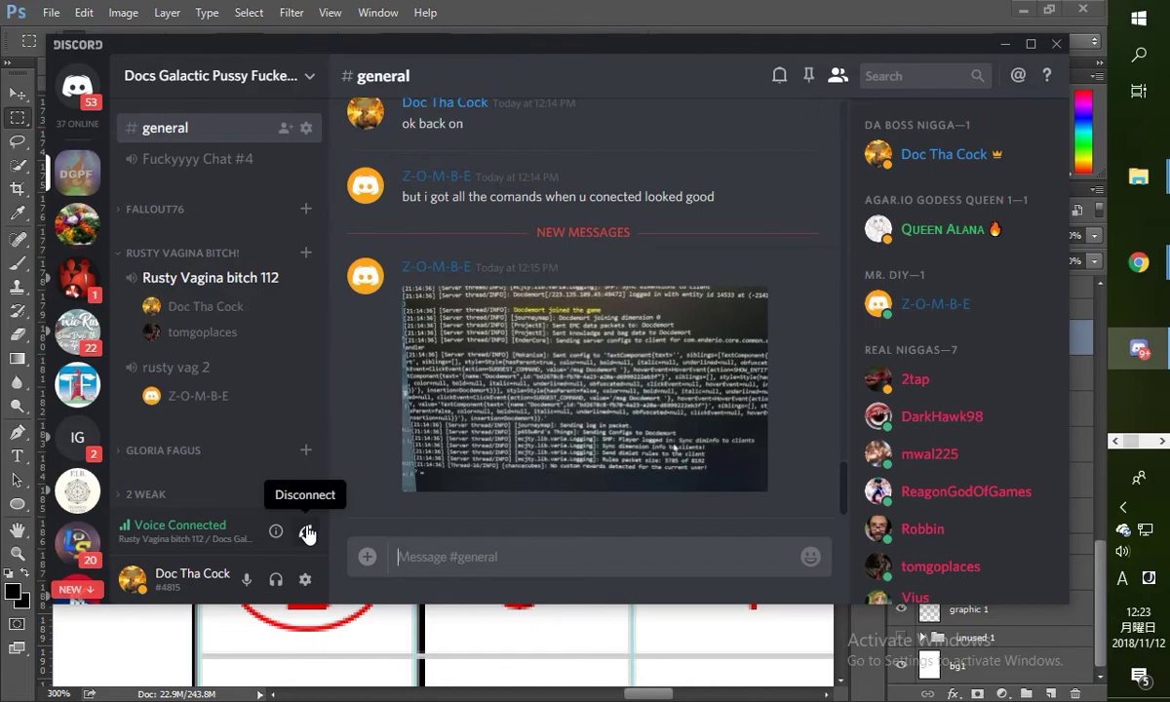
pyautogui.click(305, 531)
pyautogui.hotkey('alt', 'Tab')
pyautogui.hotkey('alt', 'Tab')
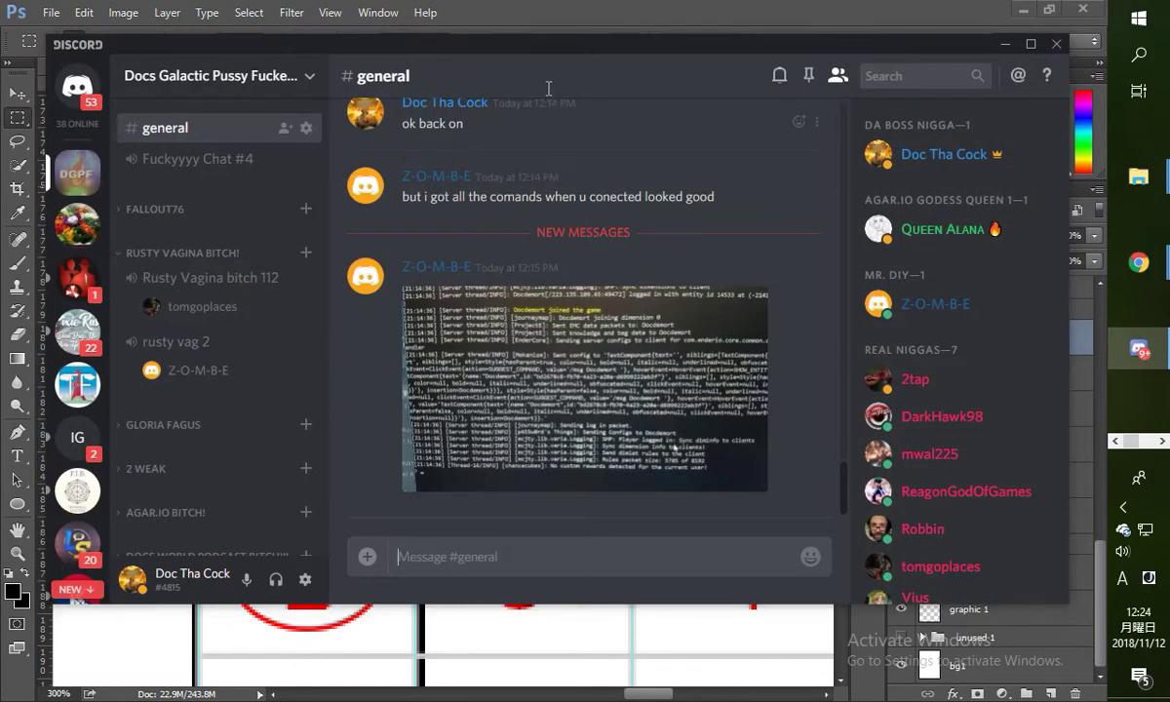
pyautogui.hotkey('alt', 'Tab')
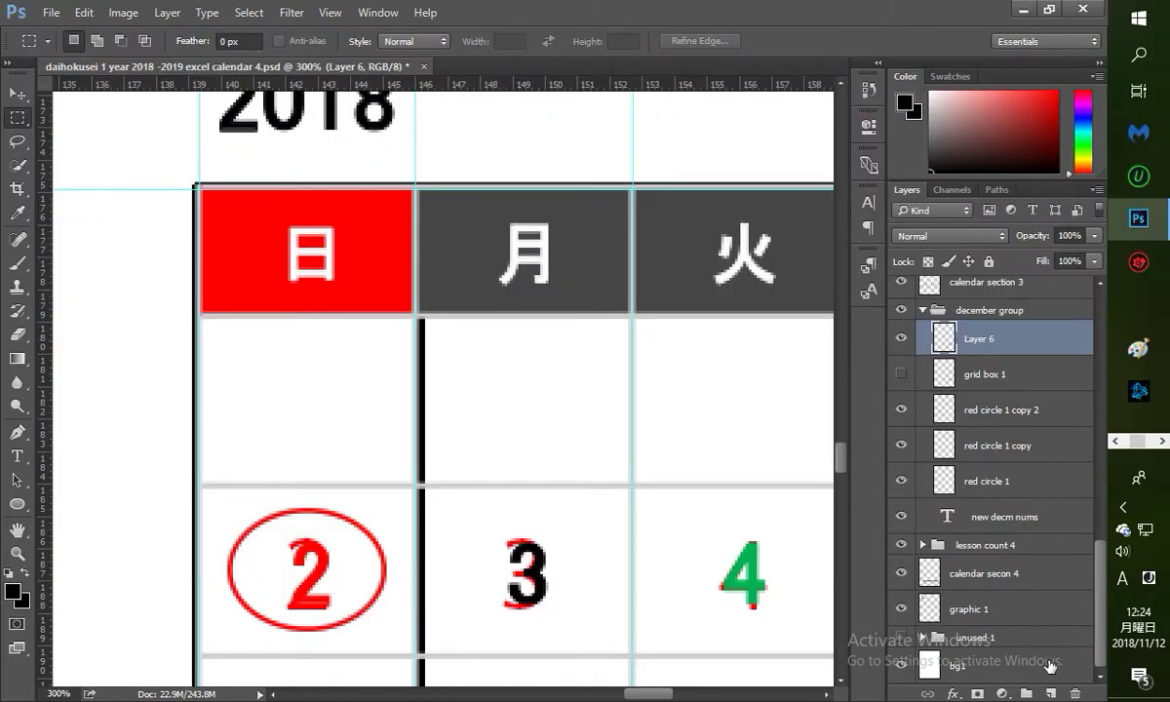
# Step: Add a new layer above Layer 6, select the Monday column along the guides, outline it there with a black stroke and deselect
pyautogui.click(1052, 693)
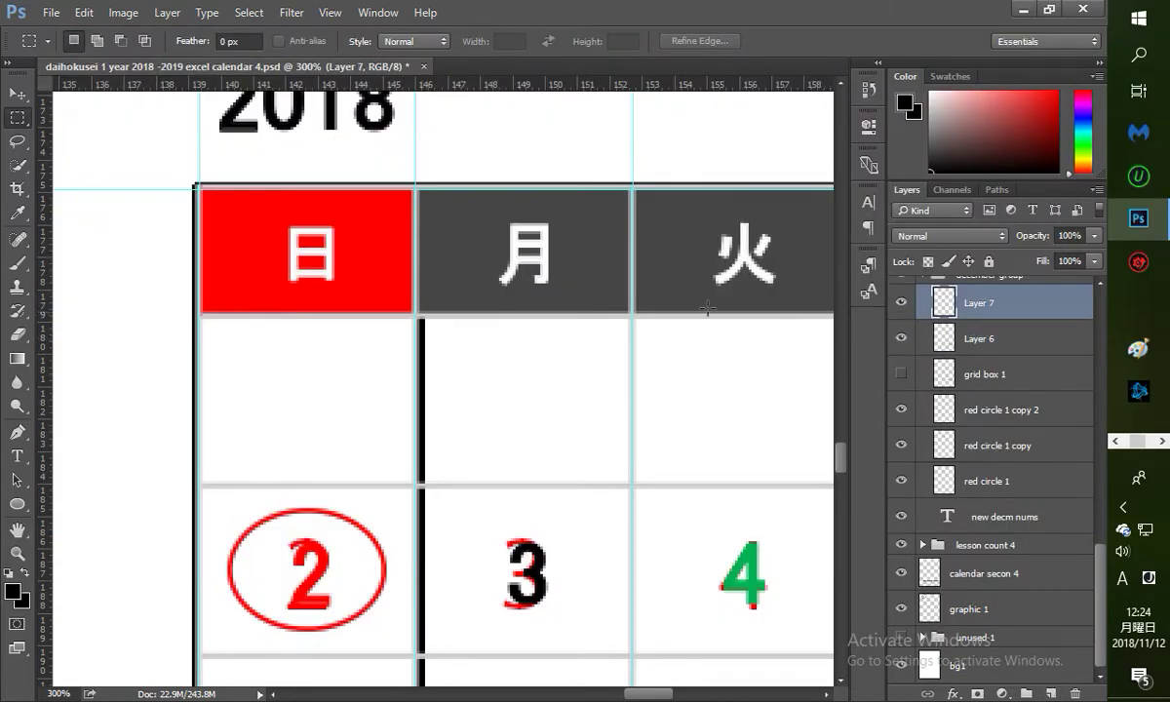
pyautogui.click(17, 551)
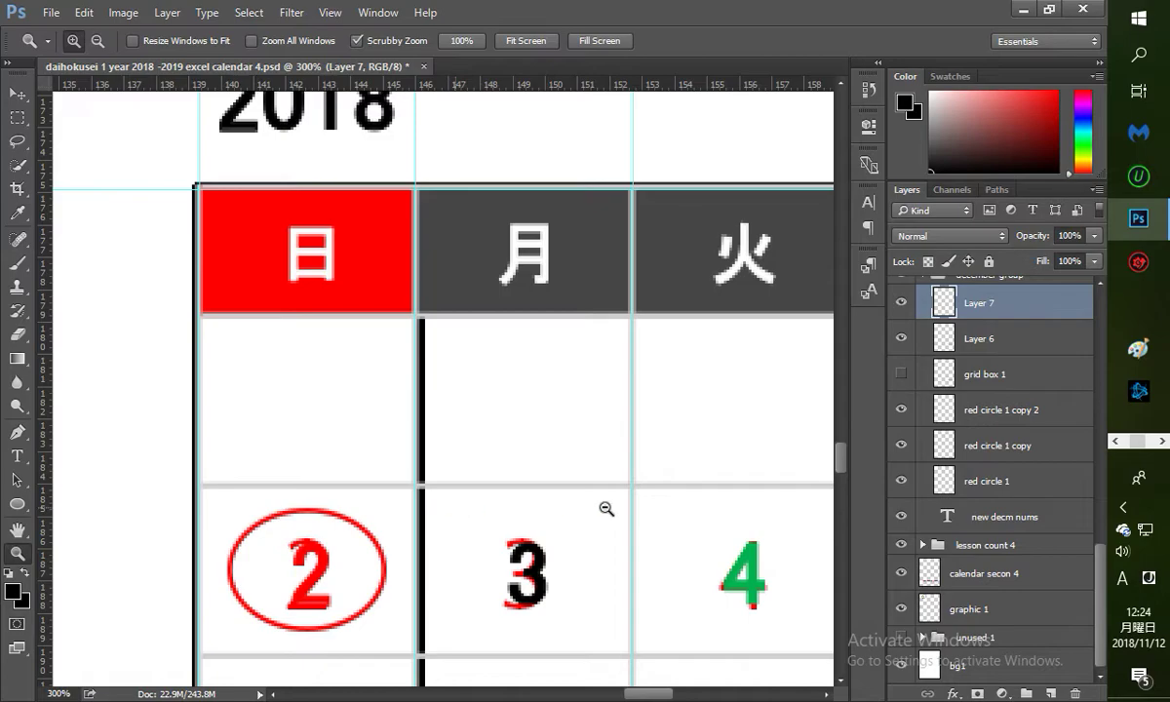
pyautogui.keyDown('alt'); pyautogui.click(673, 502); pyautogui.keyUp('alt')
pyautogui.moveTo(616, 695); pyautogui.dragTo(639, 697)
pyautogui.moveTo(846, 461); pyautogui.dragTo(845, 478)
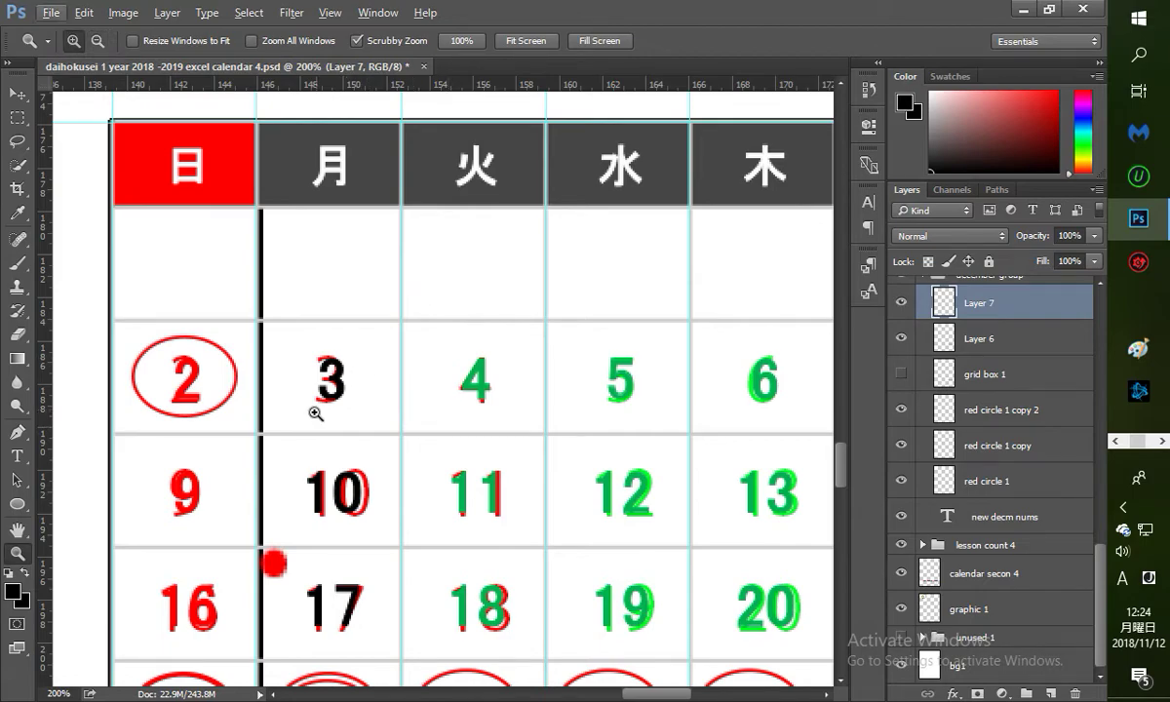
pyautogui.keyDown('alt'); pyautogui.click(229, 538); pyautogui.keyUp('alt')
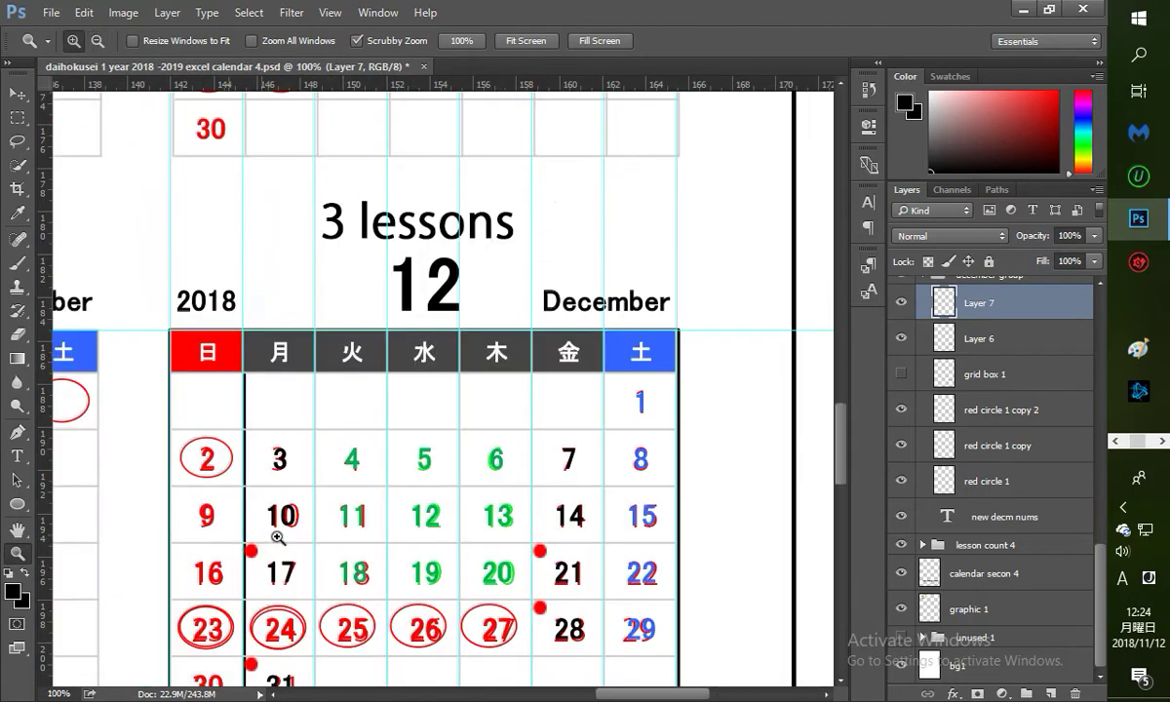
pyautogui.moveTo(838, 444); pyautogui.dragTo(840, 452)
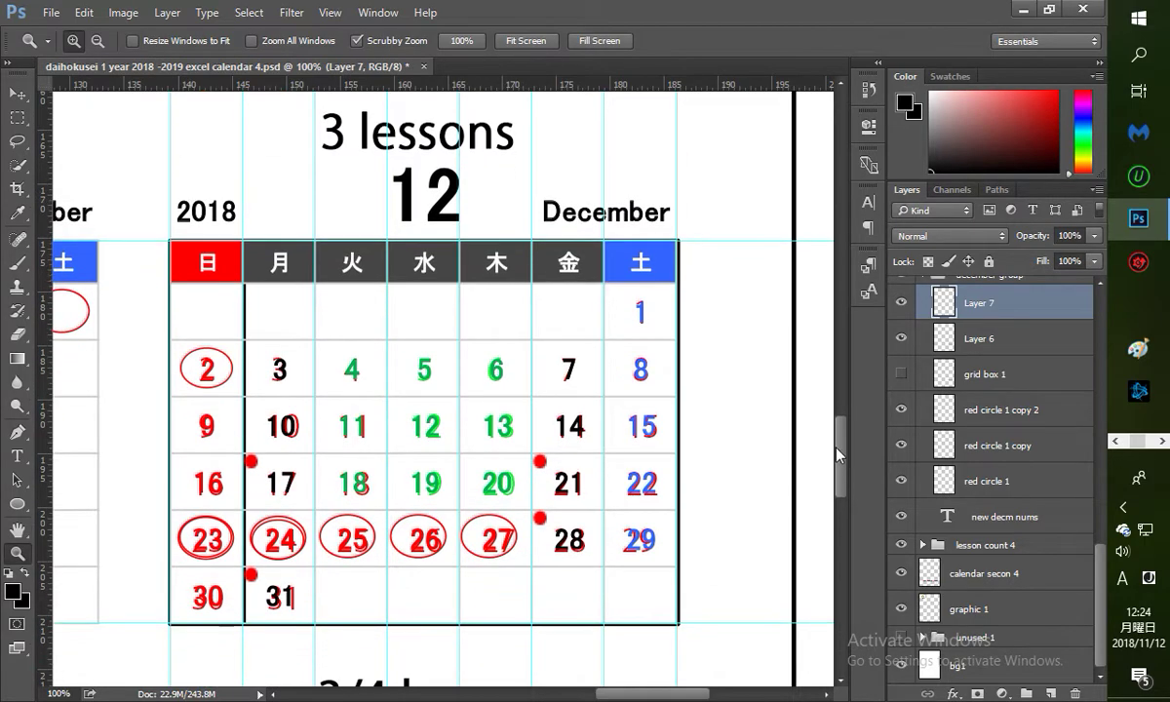
pyautogui.click(19, 117)
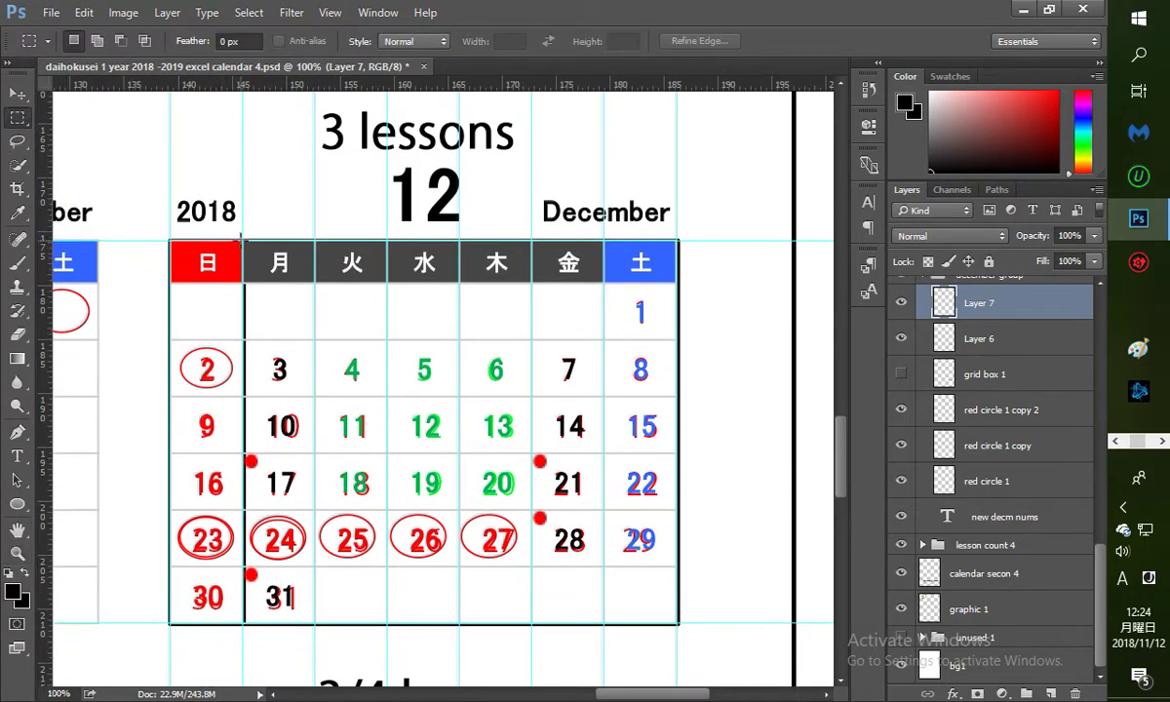
pyautogui.moveTo(244, 241); pyautogui.dragTo(313, 625)
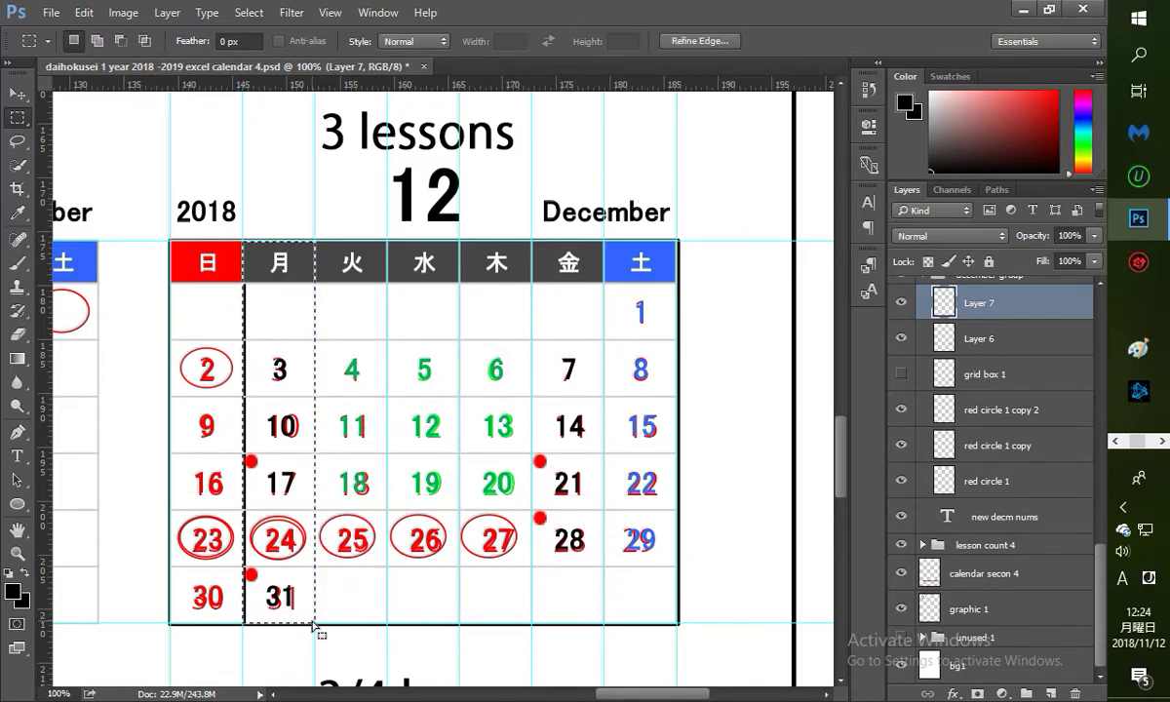
pyautogui.click(91, 14)
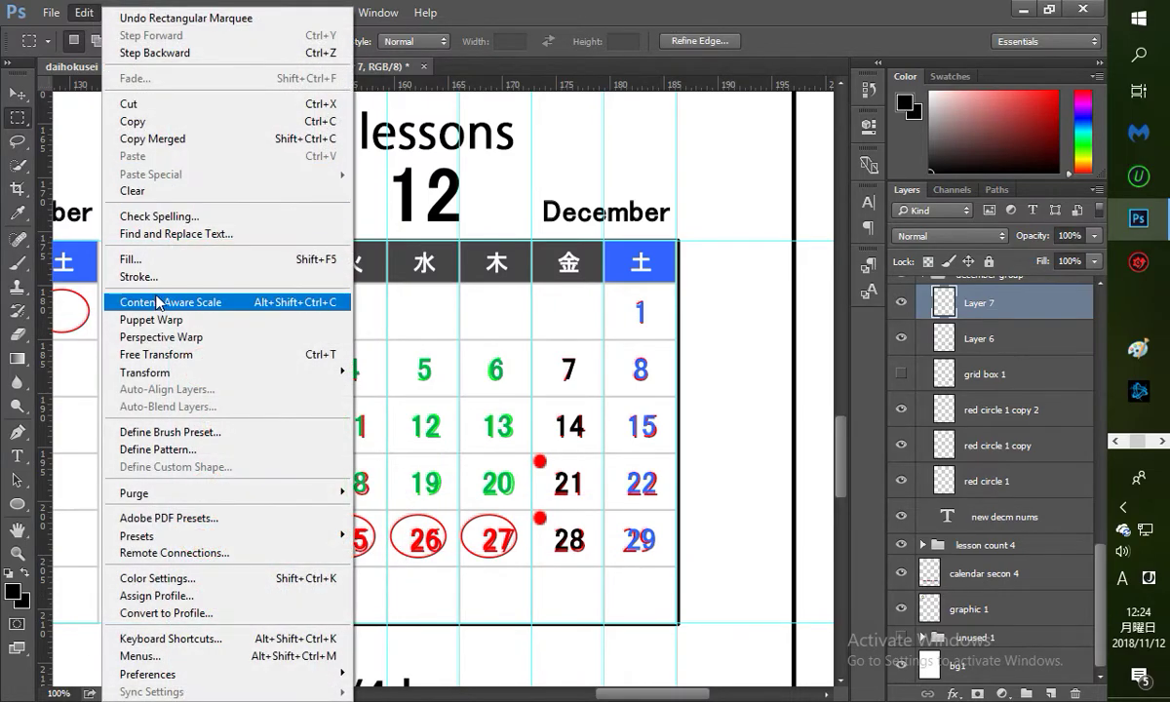
pyautogui.click(148, 276)
pyautogui.click(703, 170)
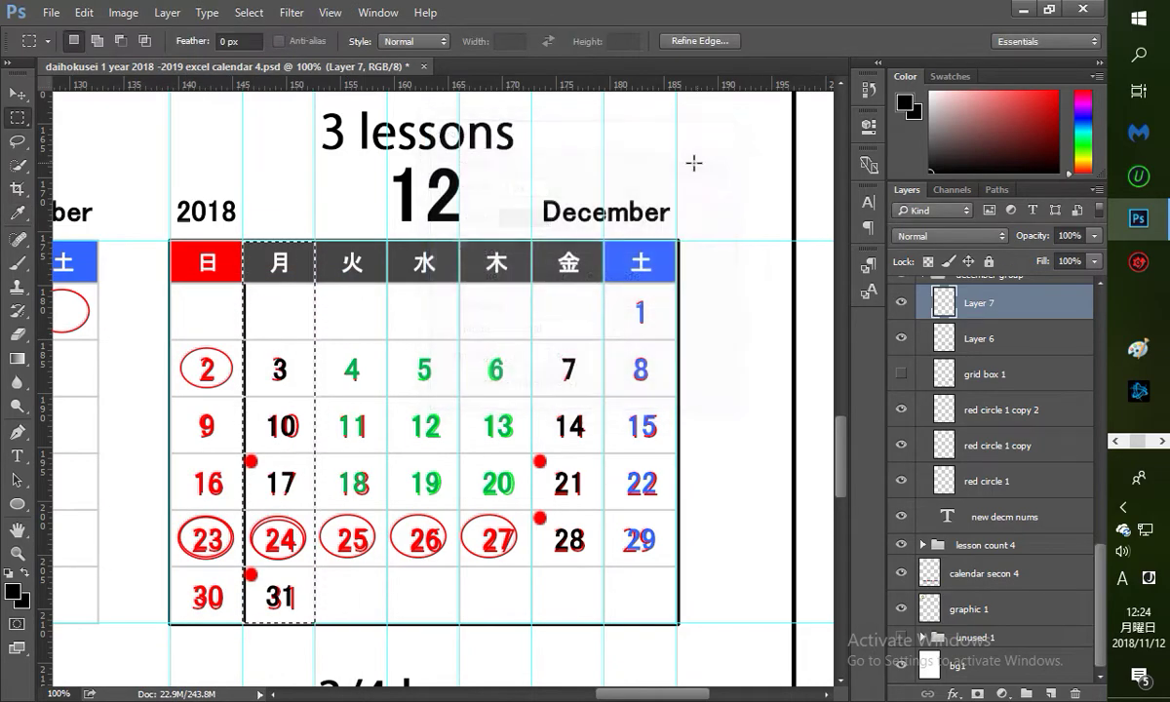
pyautogui.hotkey('ctrl', 'd')
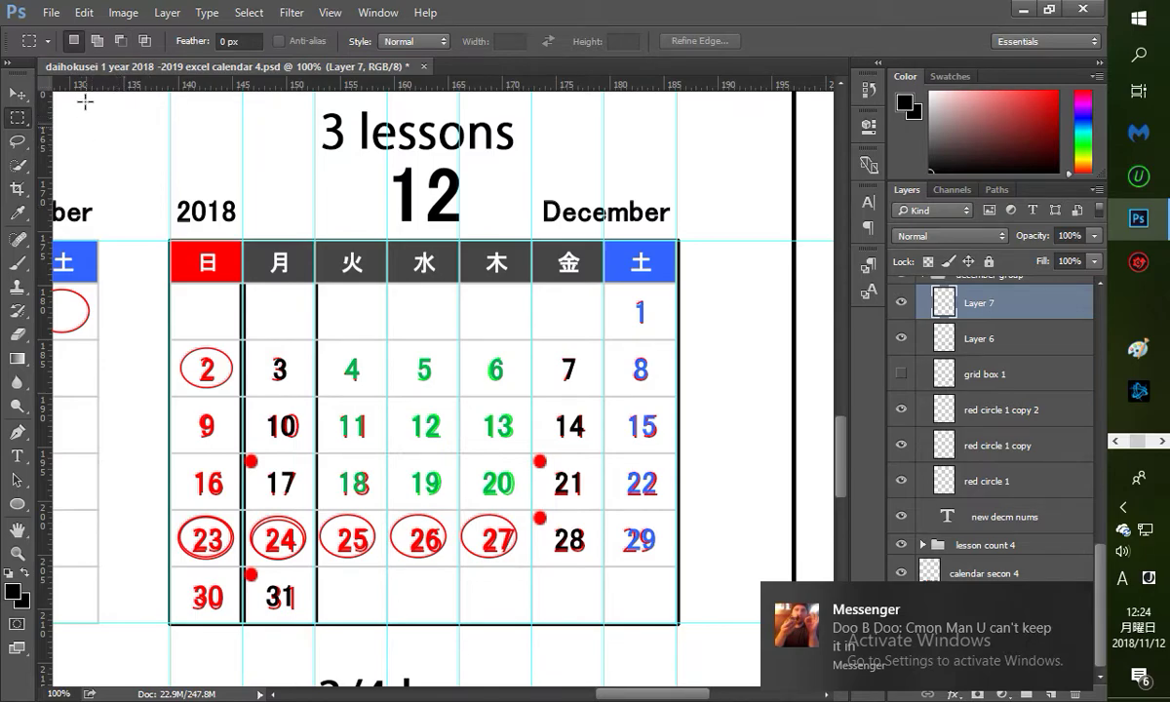
# Step: Shift the Monday outline about 0.3 mm right onto the existing Sunday line and narrow it to 91.86% width, up to the Tuesday guide
pyautogui.click(18, 94)
pyautogui.moveTo(278, 320); pyautogui.dragTo(279, 314)
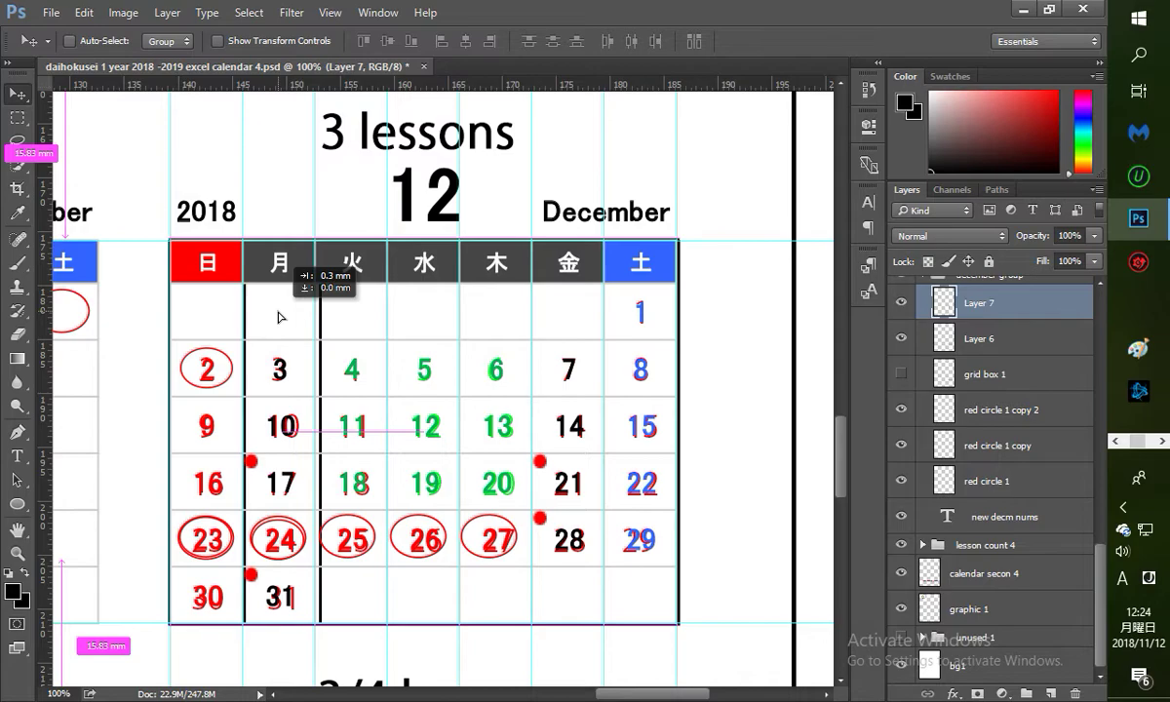
pyautogui.moveTo(278, 316); pyautogui.dragTo(280, 317)
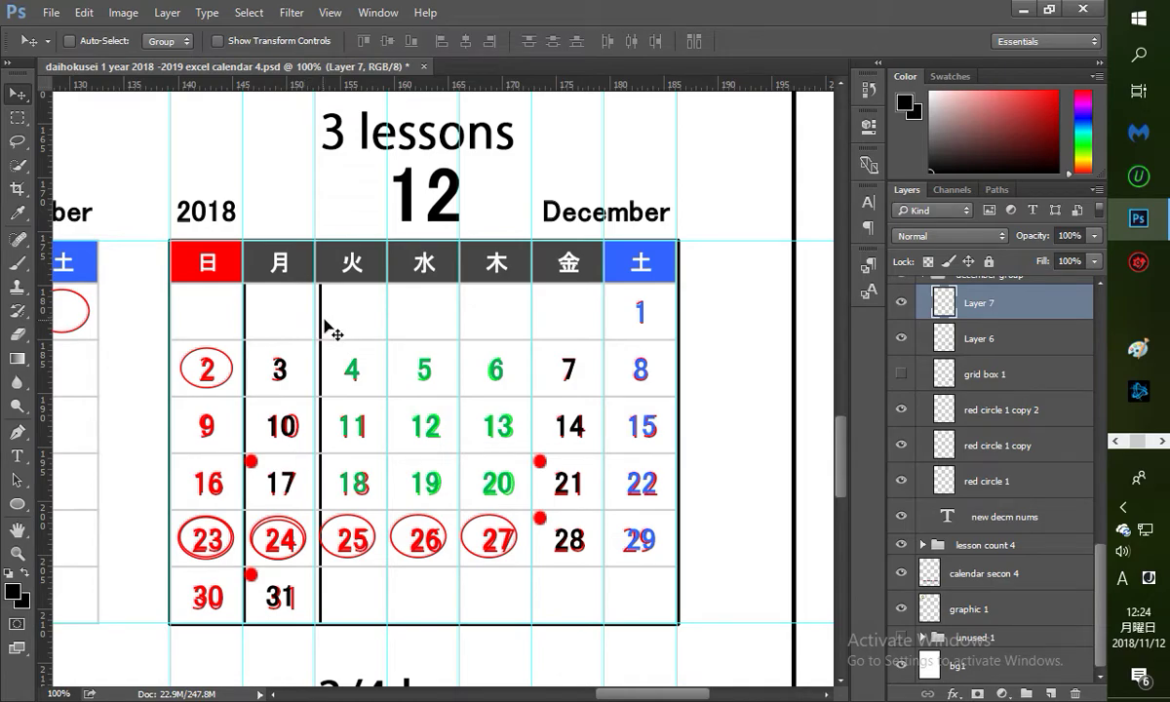
pyautogui.press('ctrl')
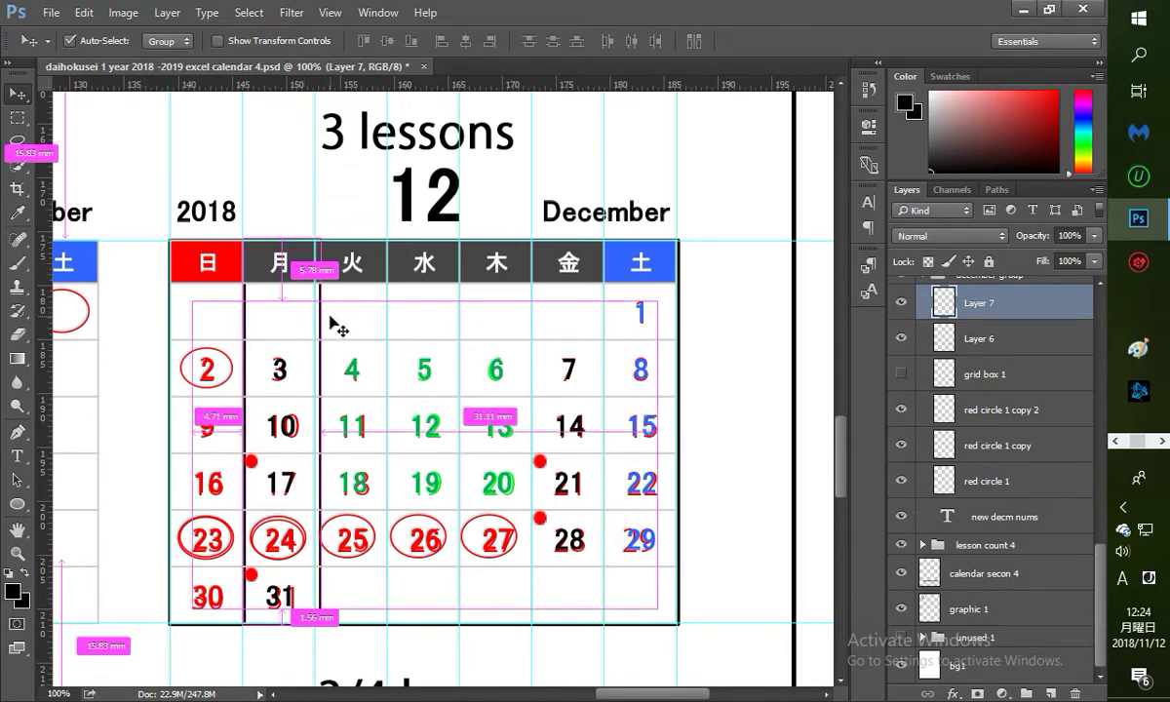
pyautogui.hotkey('ctrl', 't')
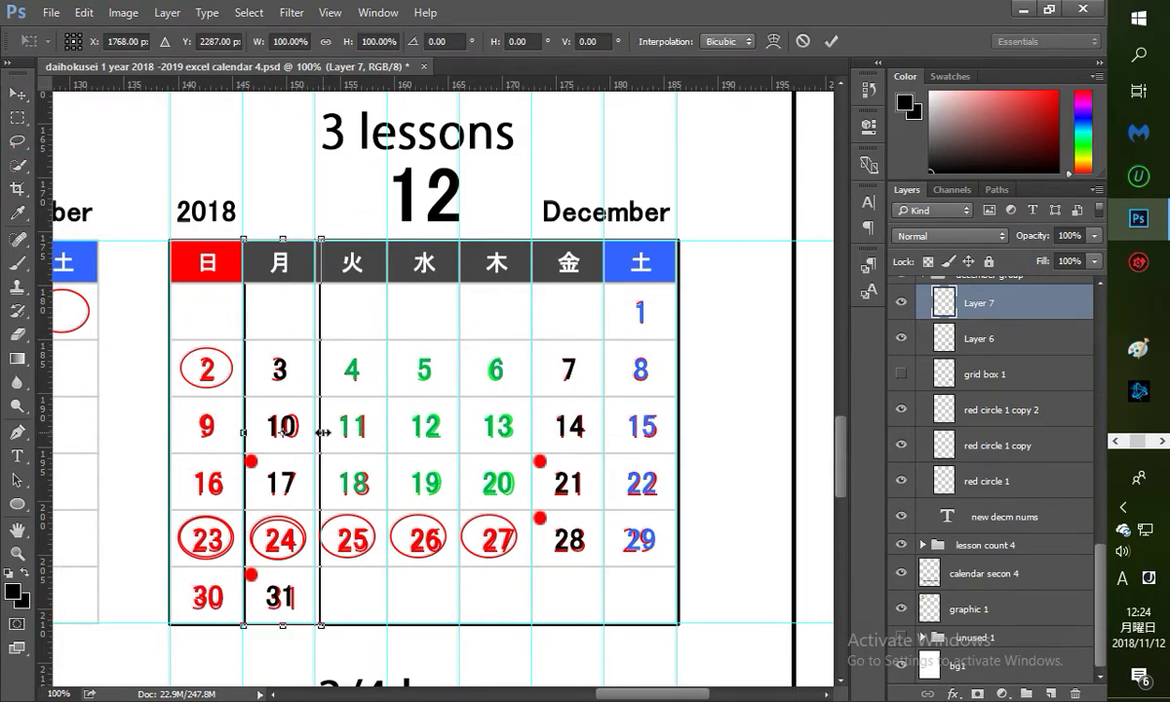
pyautogui.moveTo(320, 433); pyautogui.dragTo(314, 435)
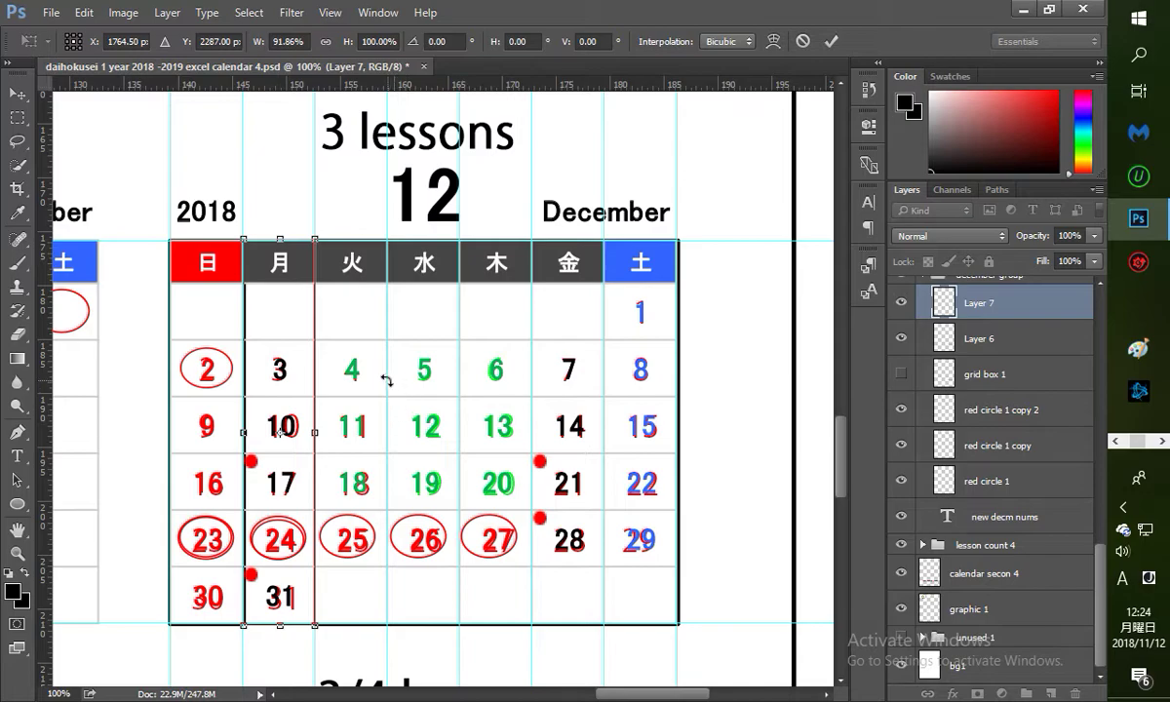
pyautogui.press('Return')
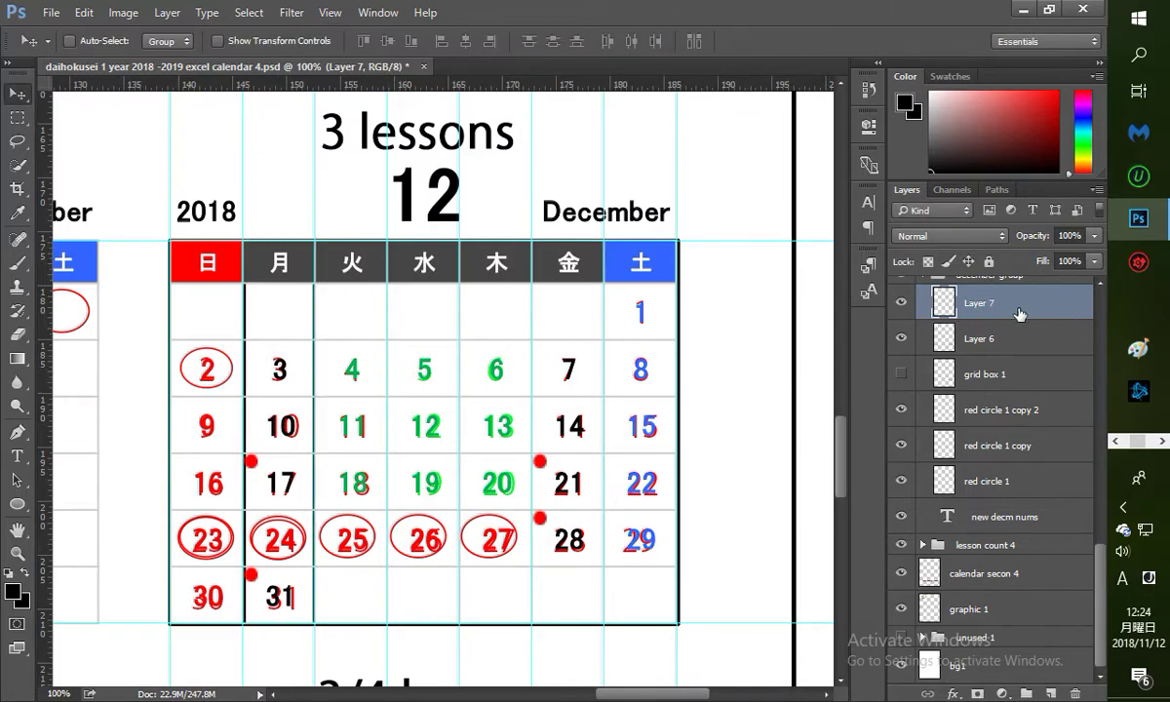
# Step: Duplicate Layer 7 and move the copied outline across onto the Tuesday column
pyautogui.moveTo(1023, 312); pyautogui.dragTo(1049, 693)
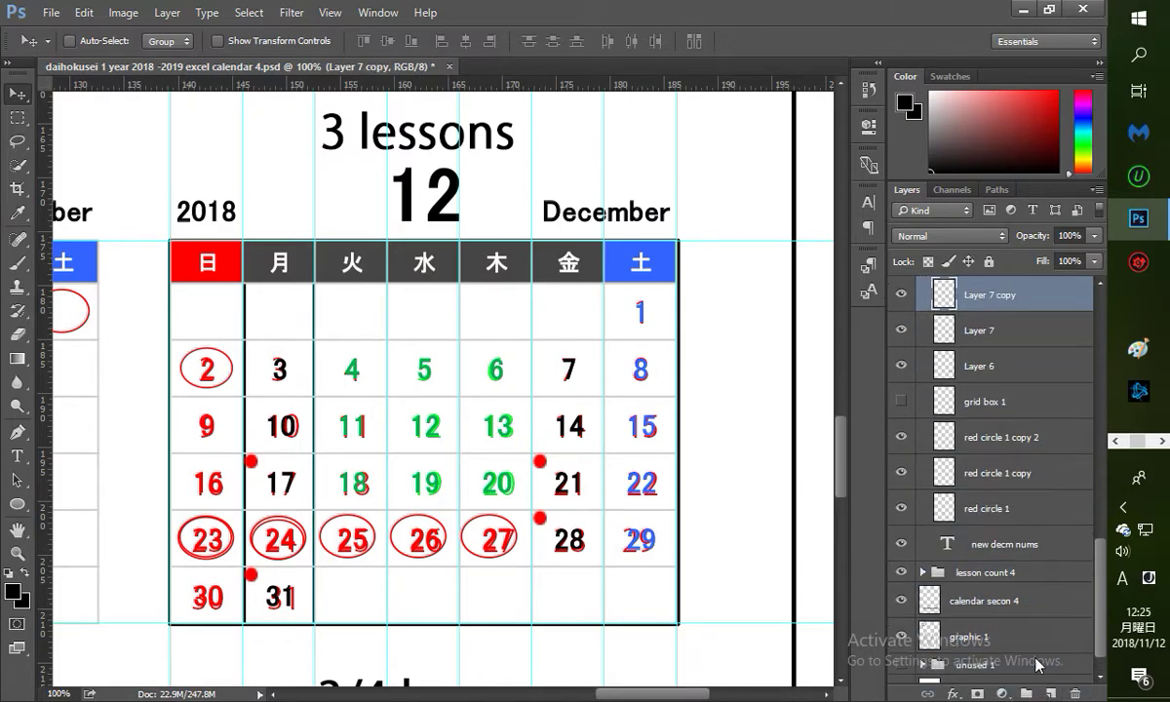
pyautogui.moveTo(289, 334); pyautogui.dragTo(362, 336)
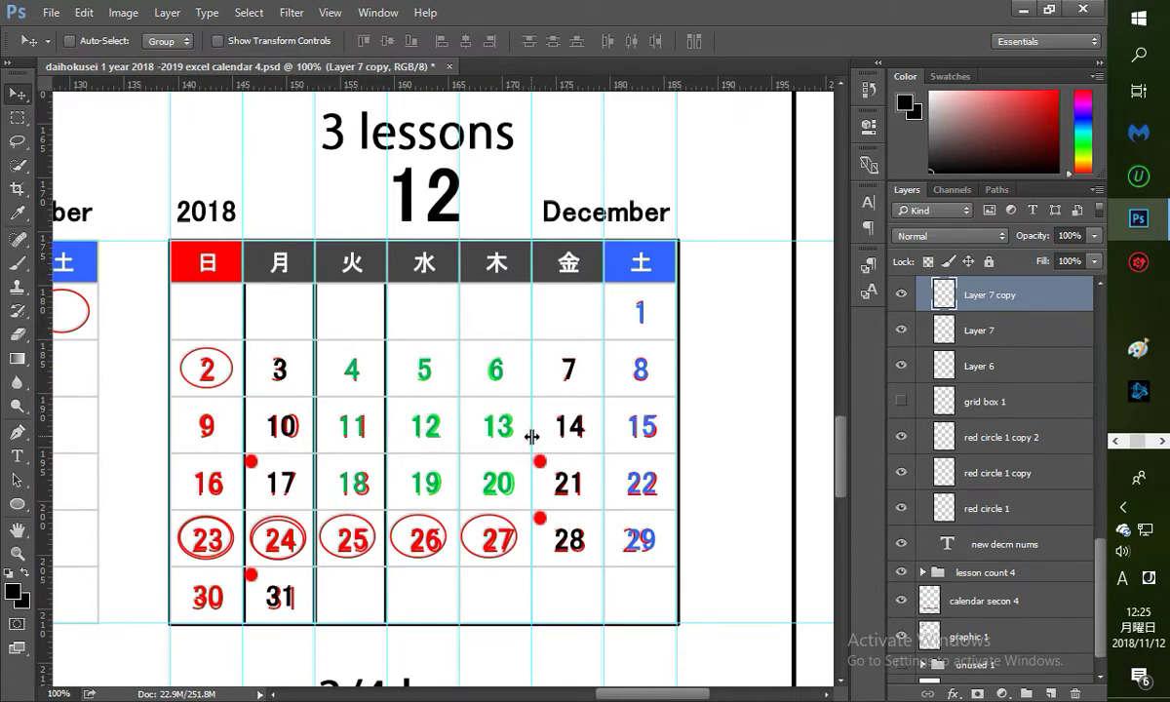
# Step: Turn off snapping and shift the copied Tuesday outline slightly left so its left line overlaps the Monday column's right line
pyautogui.click(16, 552)
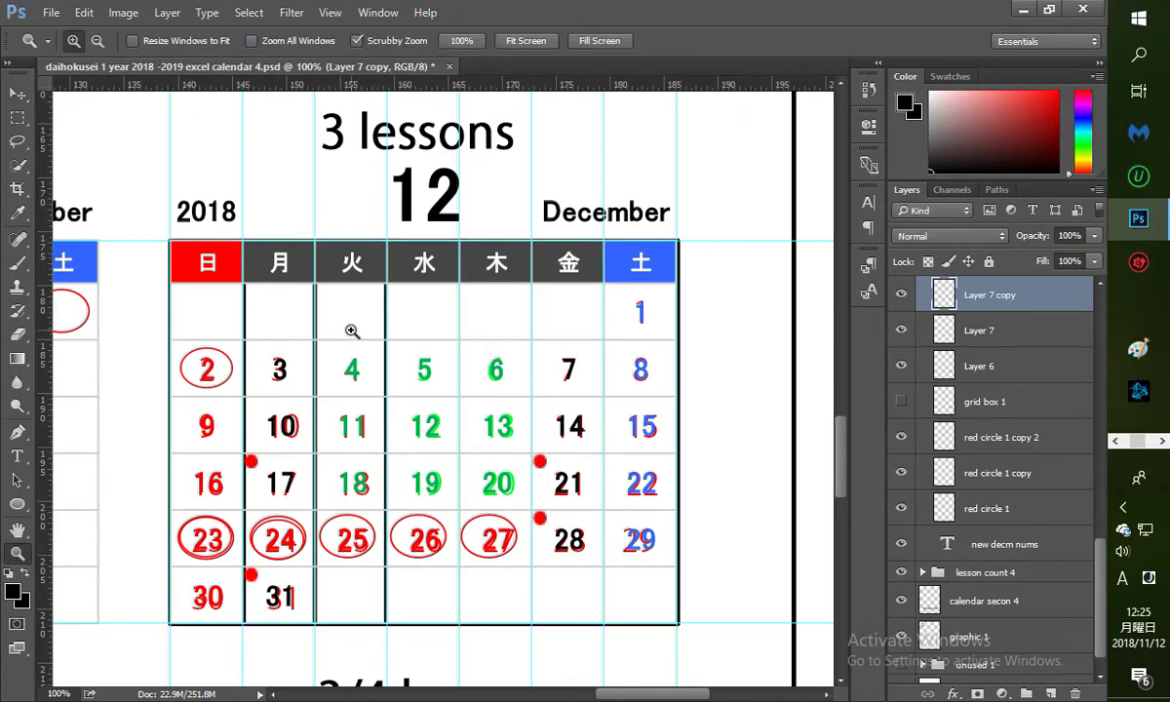
pyautogui.click(332, 322)
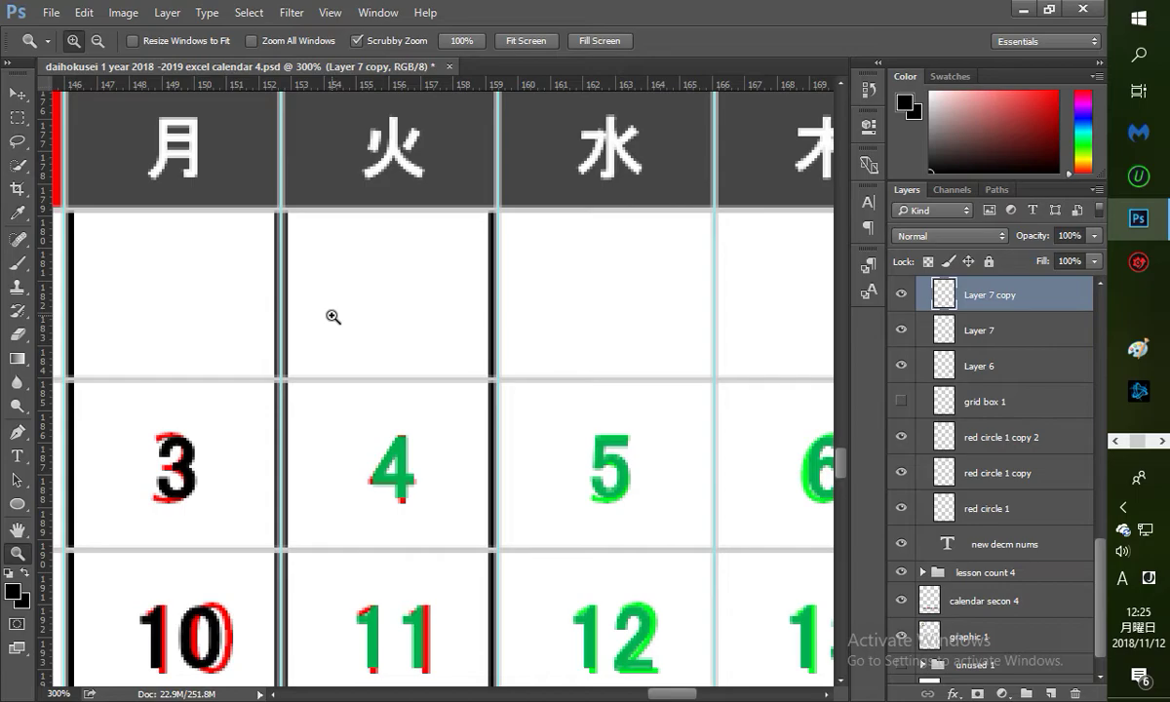
pyautogui.click(329, 11)
pyautogui.moveTo(368, 332)
pyautogui.click(345, 368)
pyautogui.press('v')
pyautogui.moveTo(350, 331)
pyautogui.mouseDown()
pyautogui.moveTo(363, 330)
pyautogui.moveTo(346, 332)
pyautogui.mouseUp()
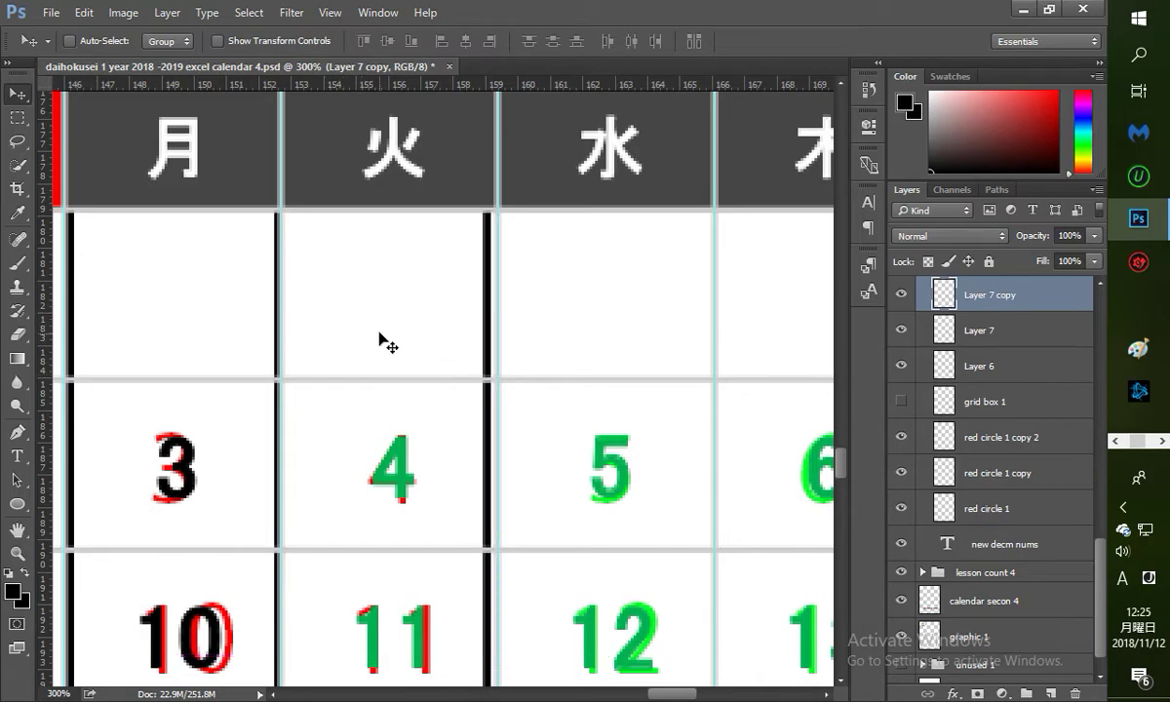
# Step: Widen the copied Tuesday outline to 105.06% width so its right line reaches the Wednesday guide
pyautogui.hotkey('ctrl', 't')
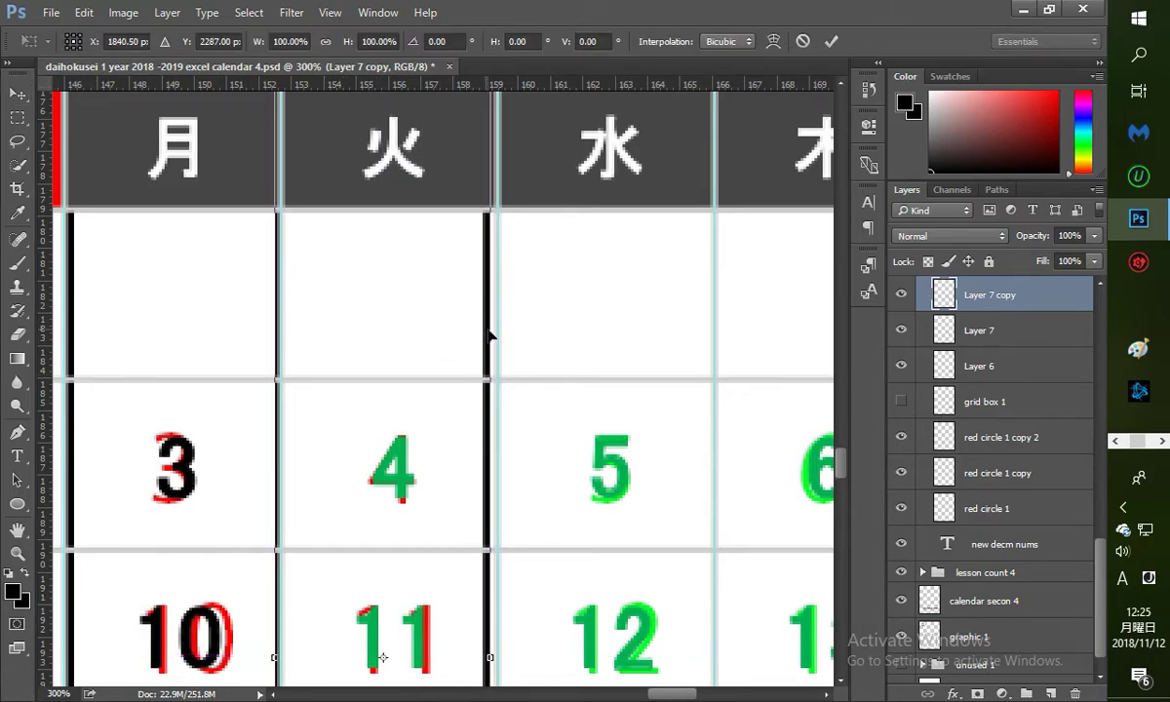
pyautogui.moveTo(495, 549); pyautogui.dragTo(505, 548)
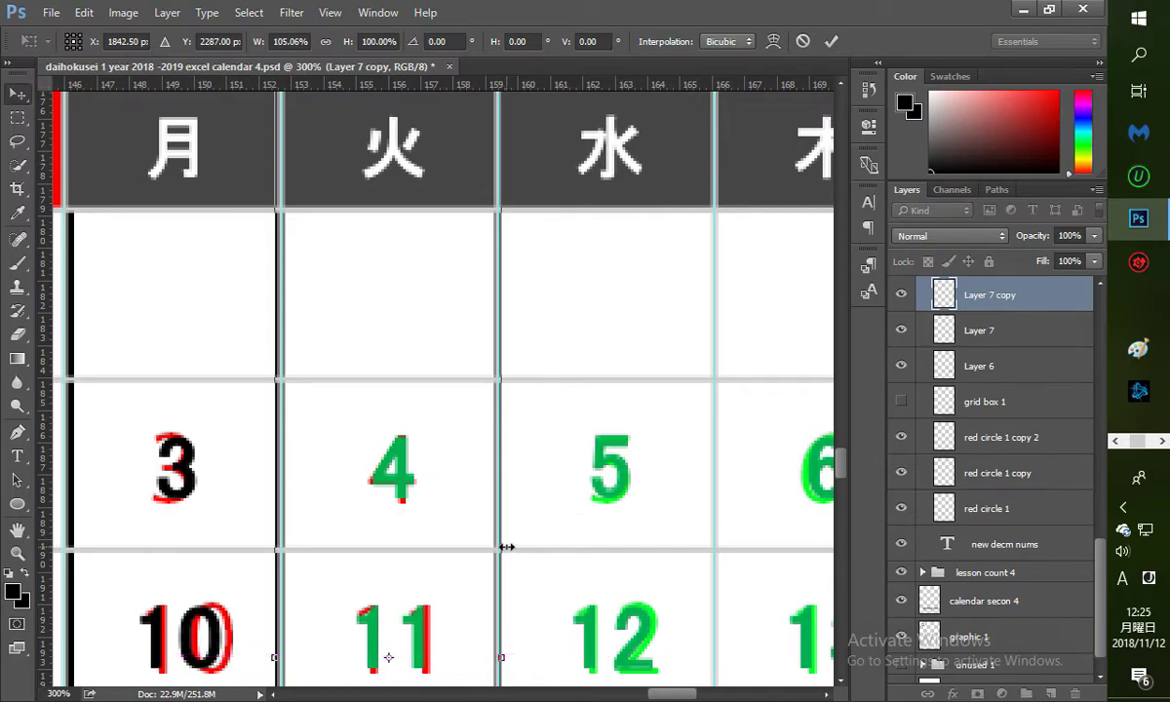
pyautogui.press('Return')
# Step: Duplicate Layer 7 copy at the top of the december group and move the new outline onto the Wednesday column
pyautogui.moveTo(669, 698); pyautogui.dragTo(680, 698)
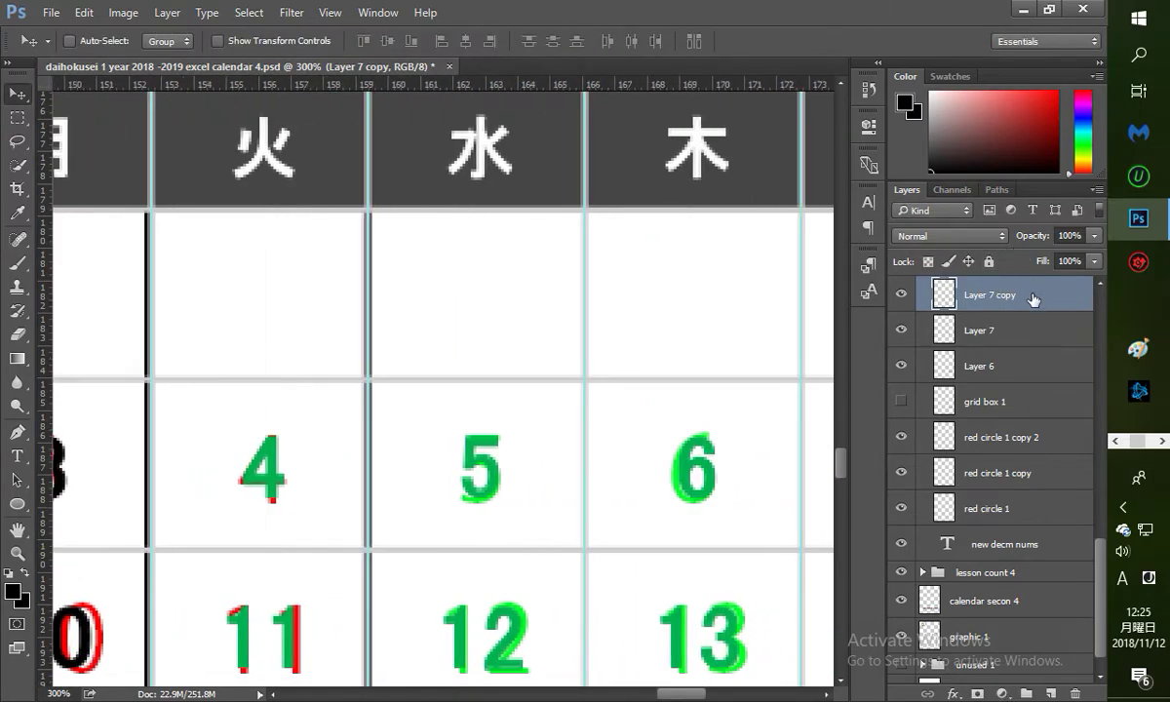
pyautogui.moveTo(1031, 296); pyautogui.dragTo(980, 668)
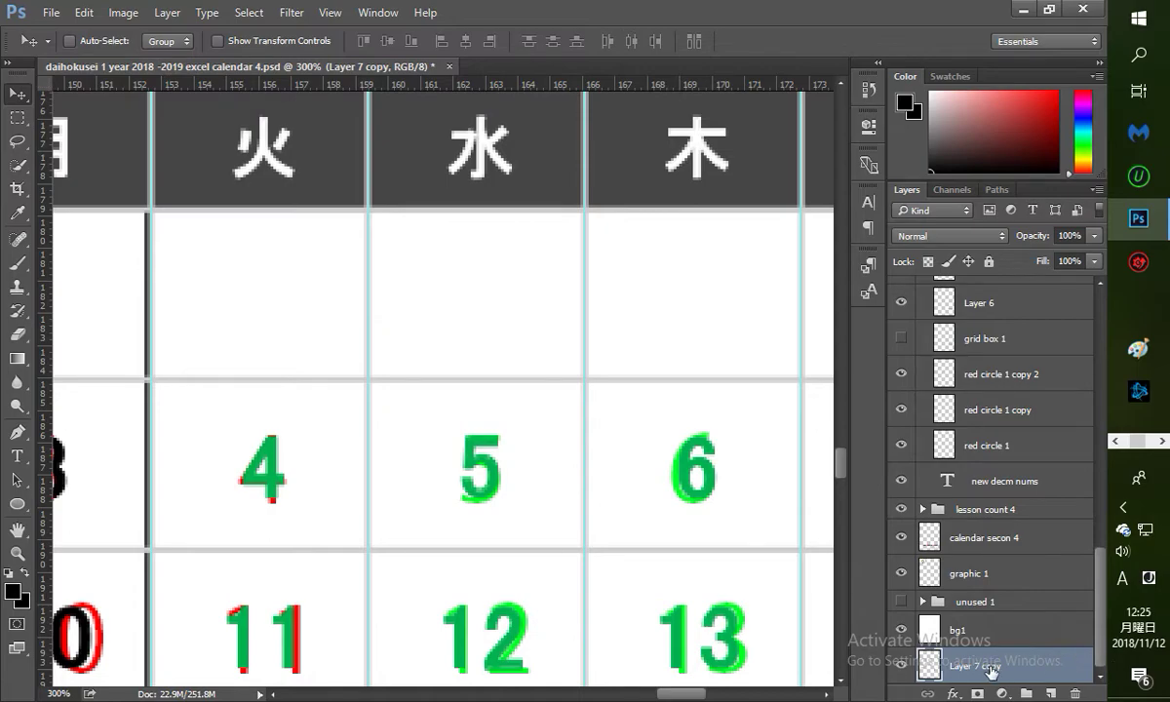
pyautogui.hotkey('ctrl', 'z')
pyautogui.moveTo(997, 305); pyautogui.dragTo(1051, 694)
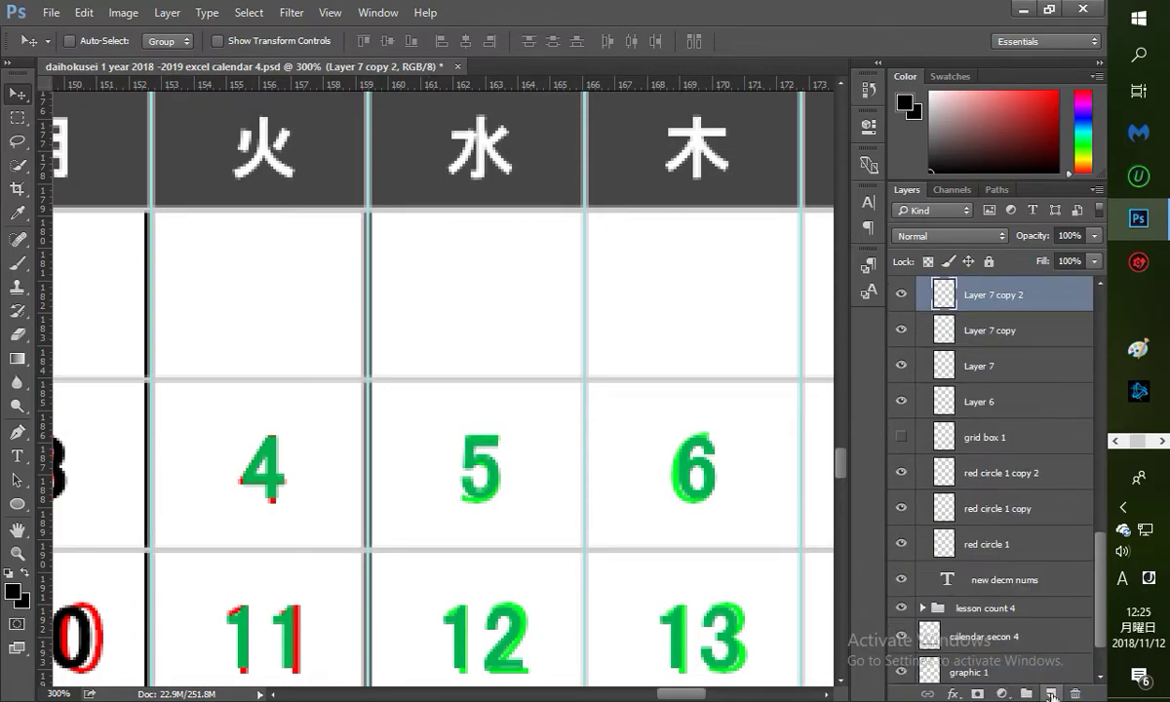
pyautogui.scroll(2, 1032, 517)
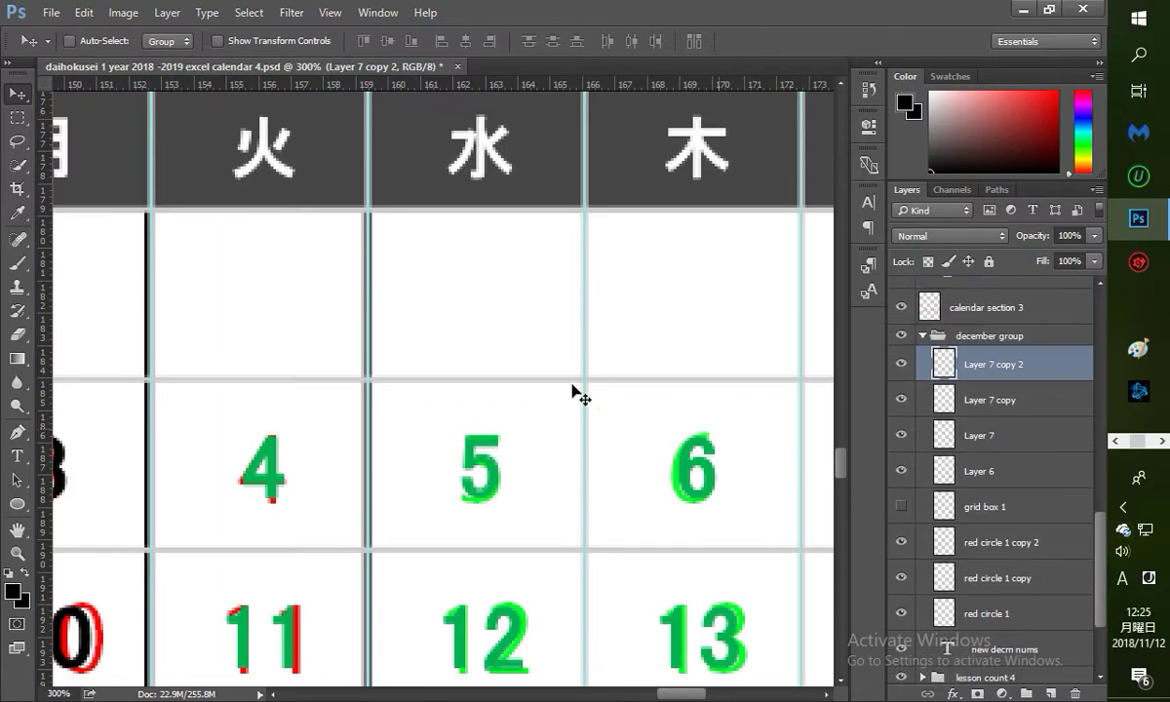
pyautogui.moveTo(213, 331); pyautogui.dragTo(470, 332)
# Step: Duplicate Layer 7 copy 2, move the copy onto the Thursday column and narrow it to end at the Friday guide
pyautogui.moveTo(673, 694); pyautogui.dragTo(698, 695)
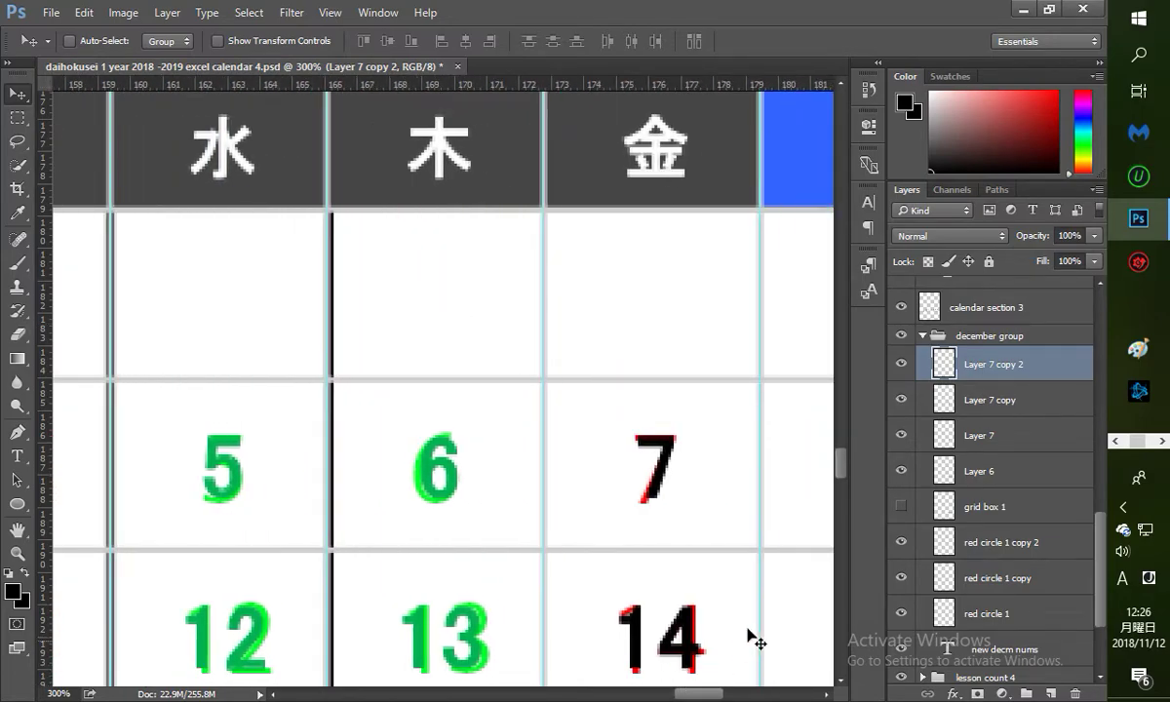
pyautogui.hotkey('ctrl', 'j')
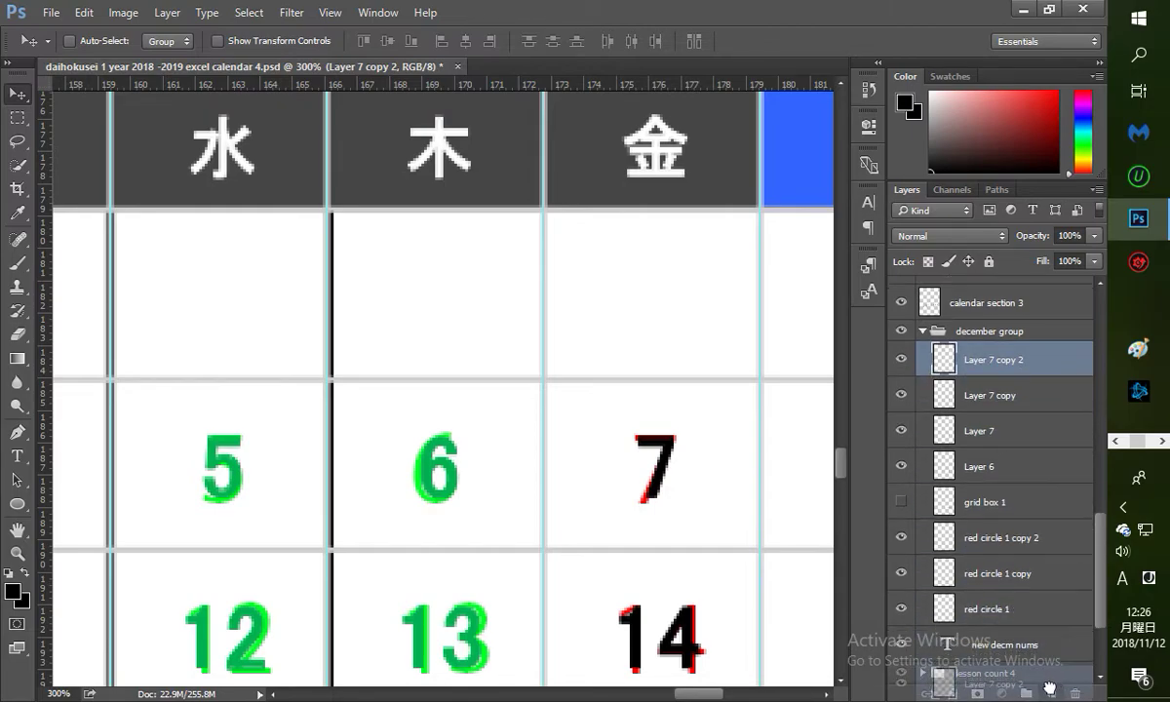
pyautogui.moveTo(282, 316); pyautogui.dragTo(497, 323)
pyautogui.press('ctrl')
pyautogui.hotkey('ctrl', 't')
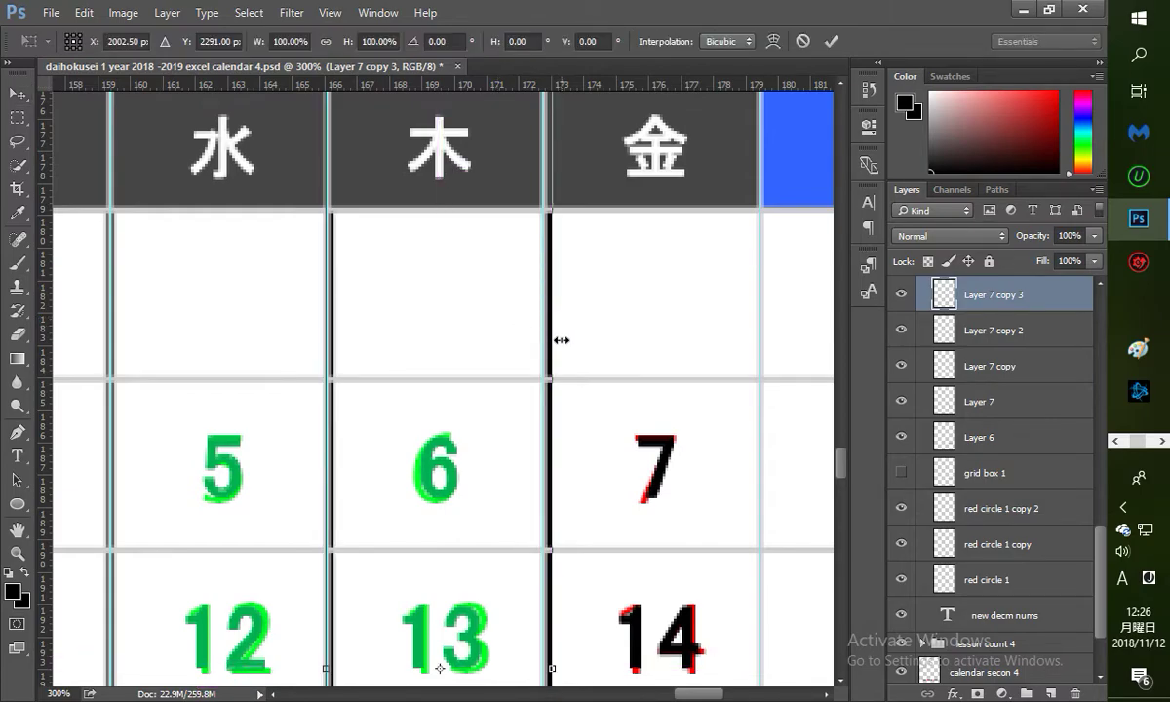
pyautogui.moveTo(558, 340); pyautogui.dragTo(554, 341)
pyautogui.press('Return')
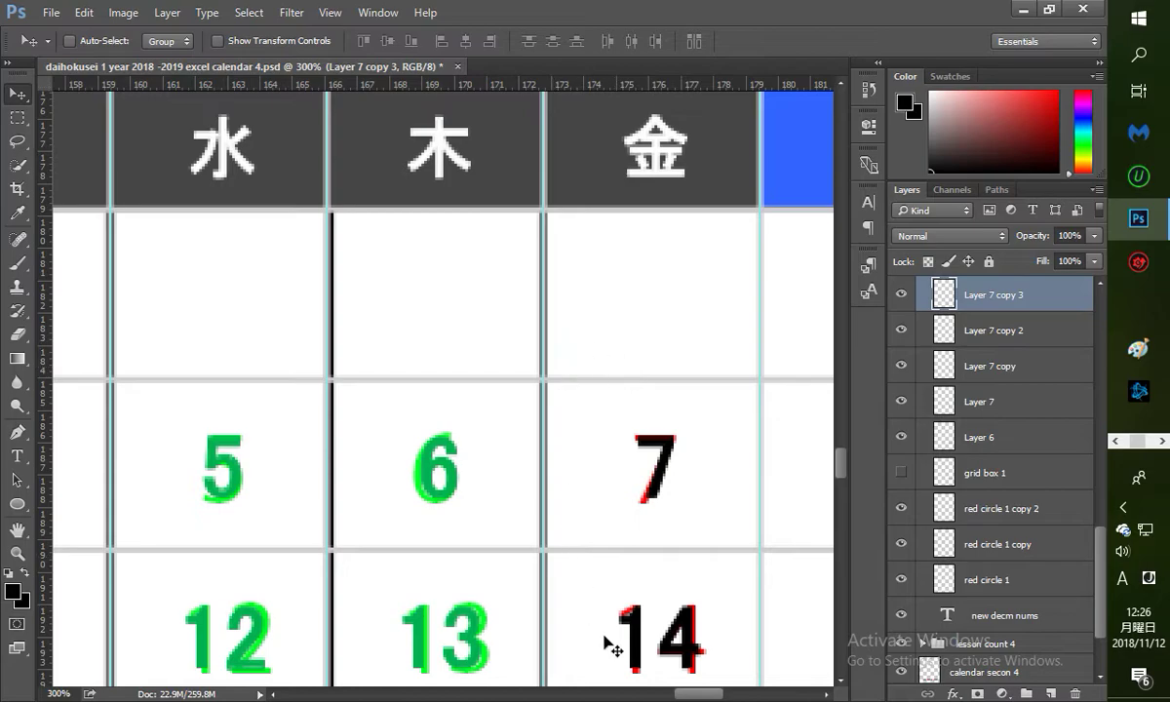
# Step: Duplicate Layer 7 copy 3, move the copy onto the Friday column and stretch its right side to the Saturday guide
pyautogui.moveTo(704, 694); pyautogui.dragTo(719, 698)
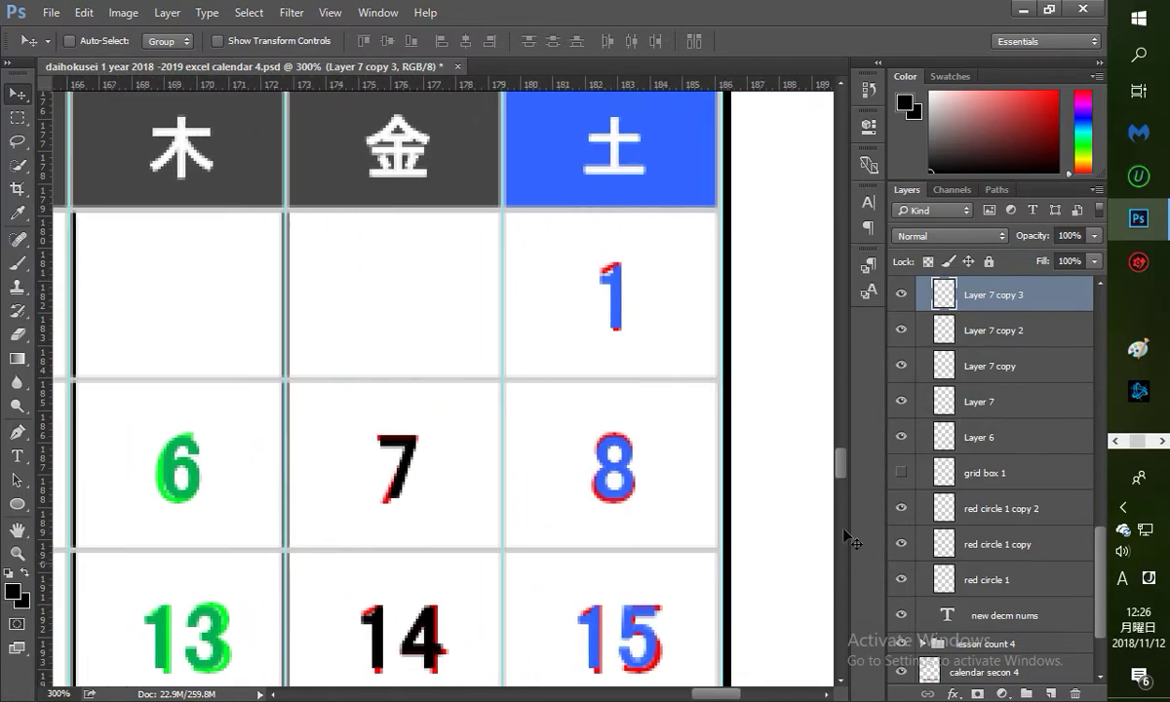
pyautogui.moveTo(1023, 304); pyautogui.dragTo(1050, 693)
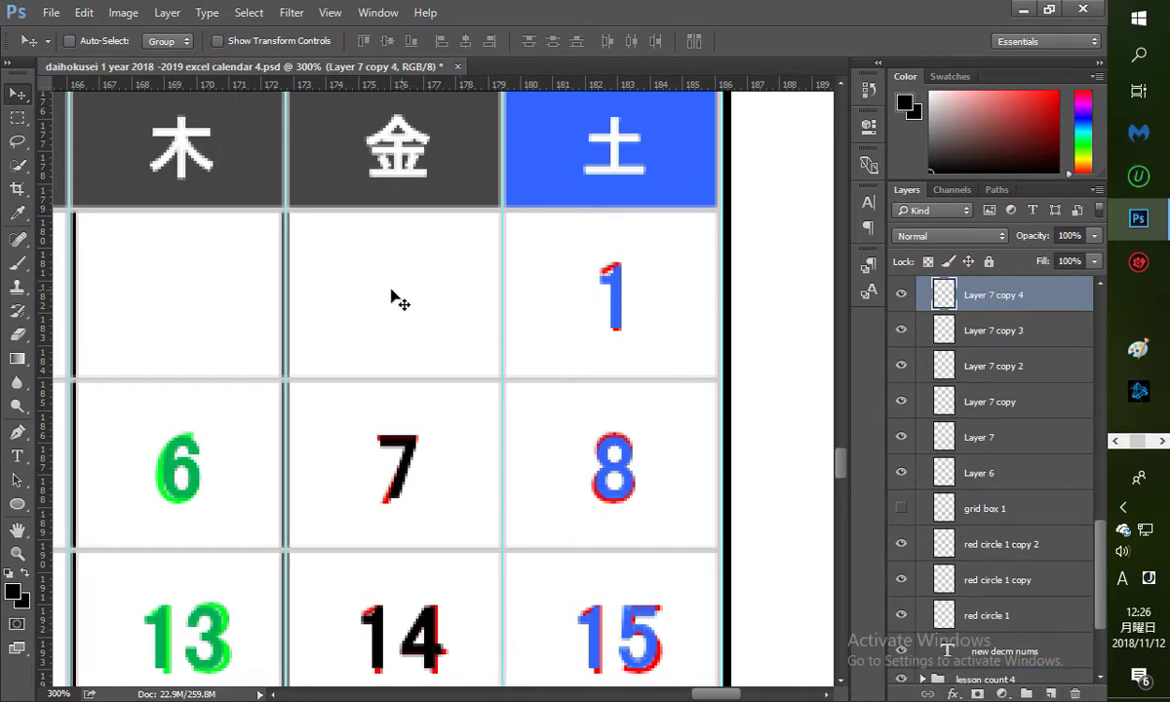
pyautogui.moveTo(365, 305); pyautogui.dragTo(572, 310)
pyautogui.press('ctrl')
pyautogui.hotkey('ctrl', 't')
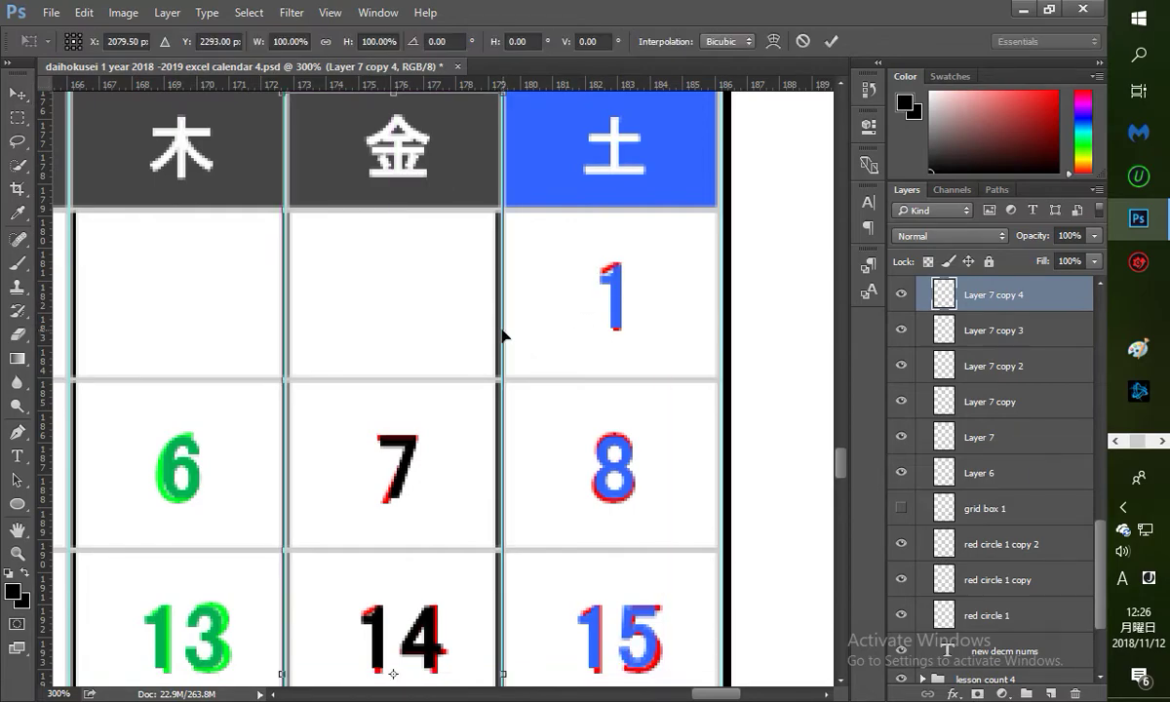
pyautogui.moveTo(507, 330)
pyautogui.mouseDown()
pyautogui.moveTo(521, 329)
pyautogui.moveTo(509, 333)
pyautogui.mouseUp()
pyautogui.press('Return')
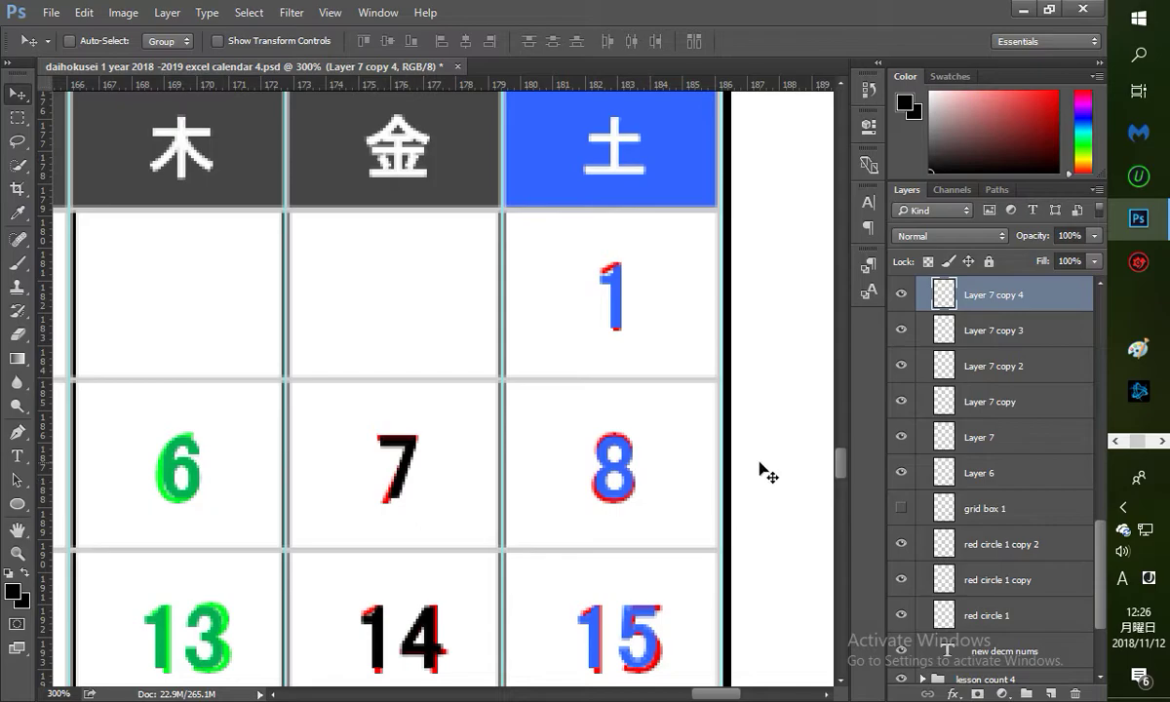
# Step: Rename Layer 6 as outer and narrow its outline so the right line sits on the guide at Saturday's outer edge
pyautogui.doubleClick(979, 473)
pyautogui.write('outer')
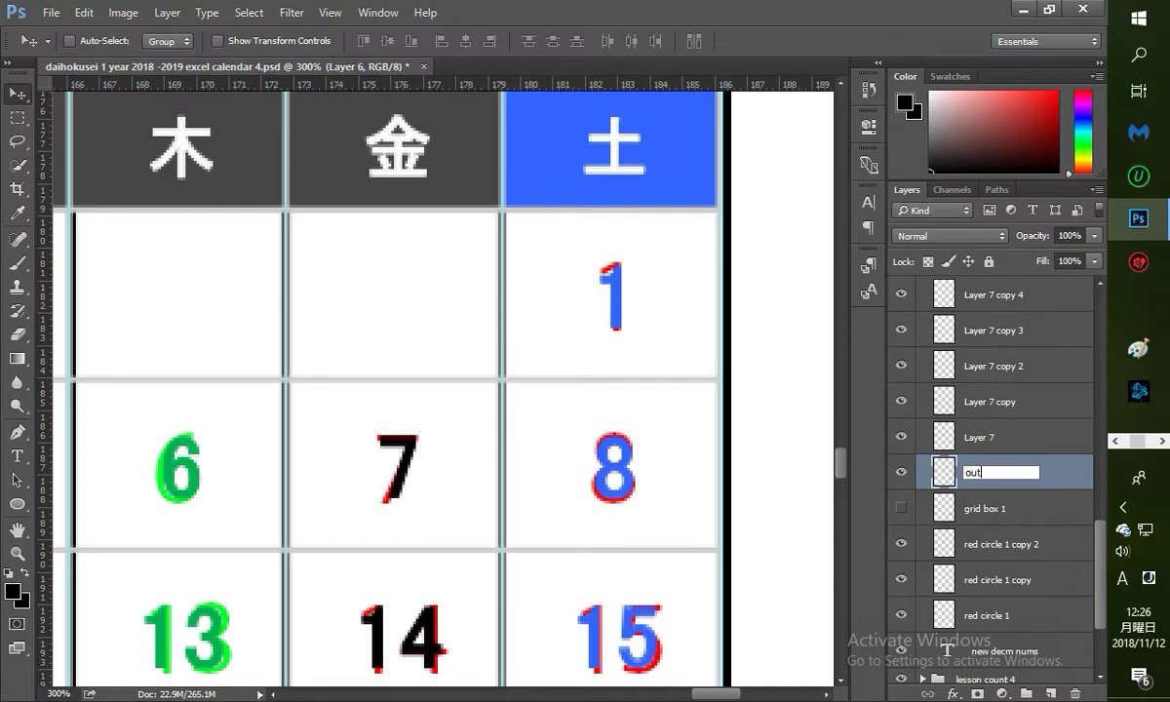
pyautogui.press('Return')
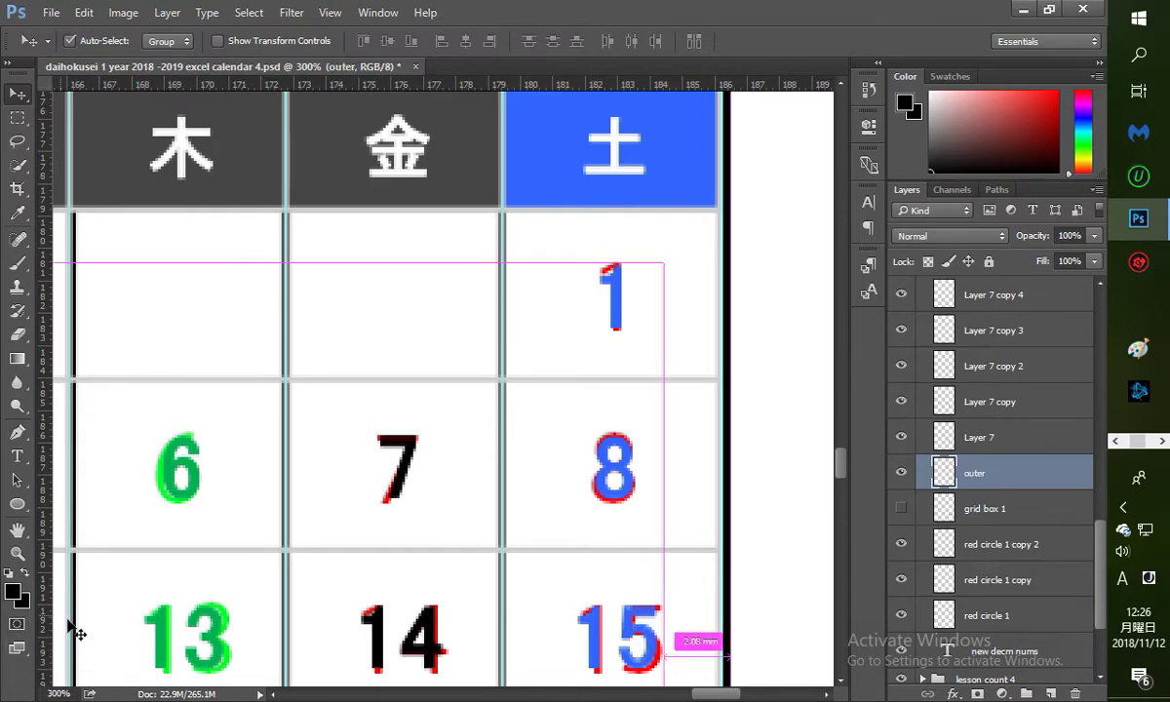
pyautogui.hotkey('ctrl', 't')
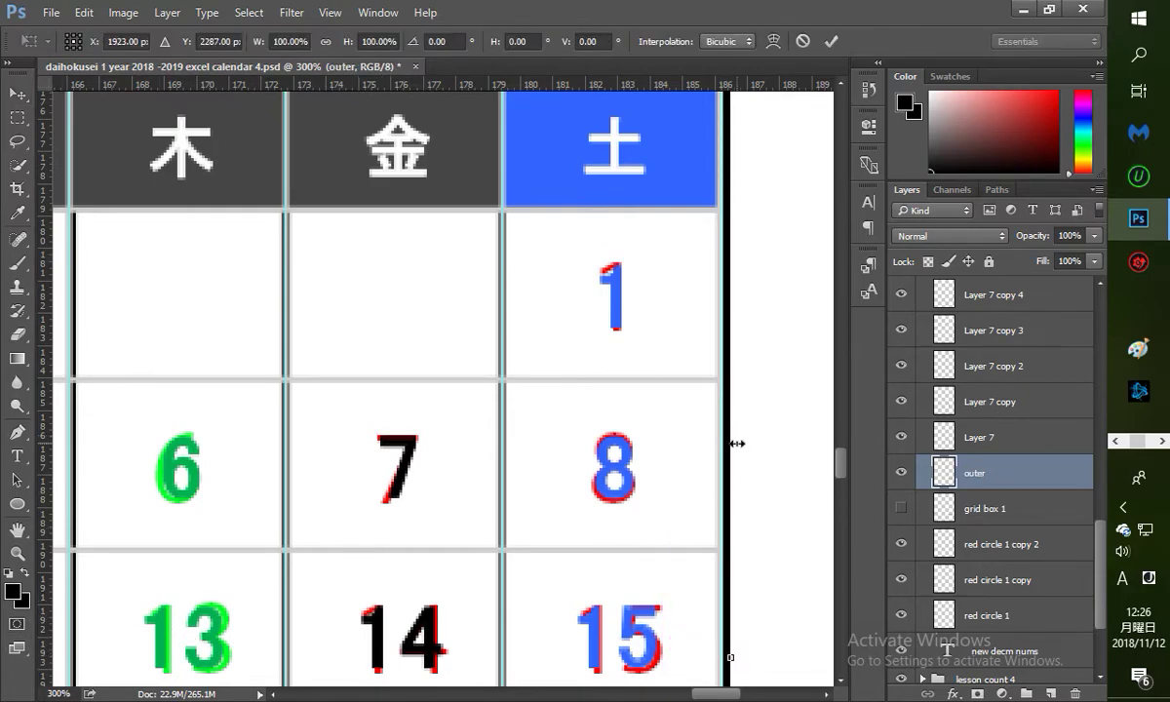
pyautogui.moveTo(737, 443); pyautogui.dragTo(728, 445)
pyautogui.press('Return')
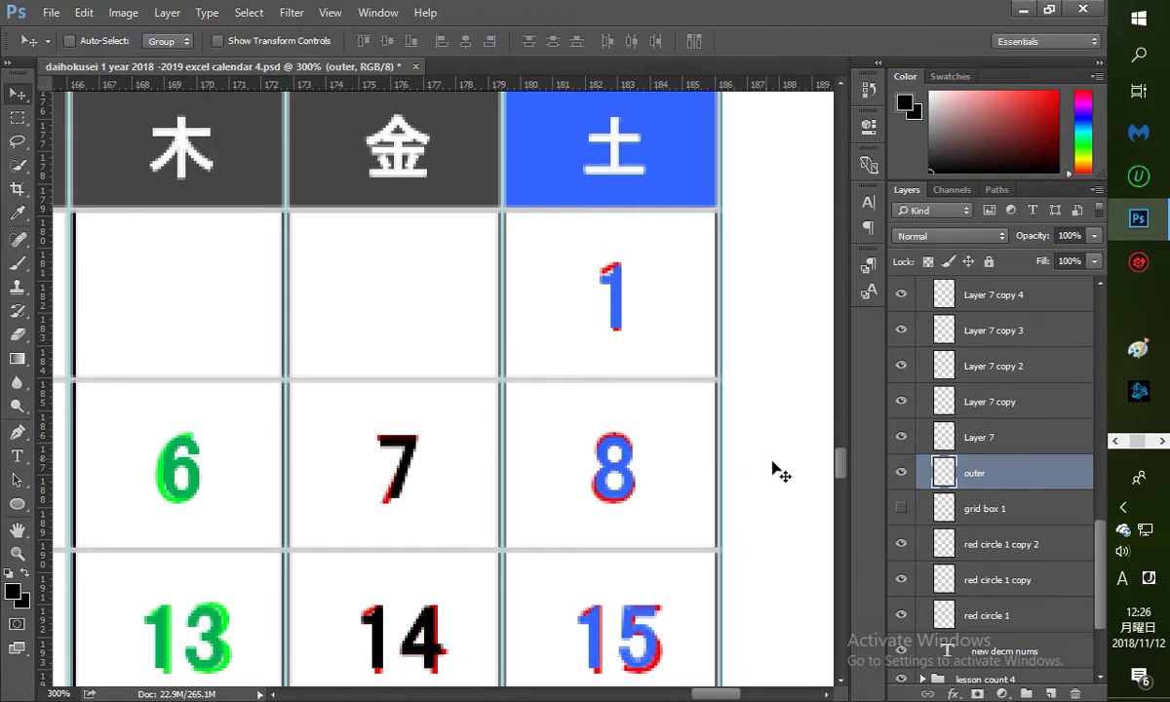
# Step: Shorten the outer outline to 99.53% height so its bottom line meets the horizontal guide, and apply the transformation
pyautogui.moveTo(840, 468); pyautogui.dragTo(843, 507)
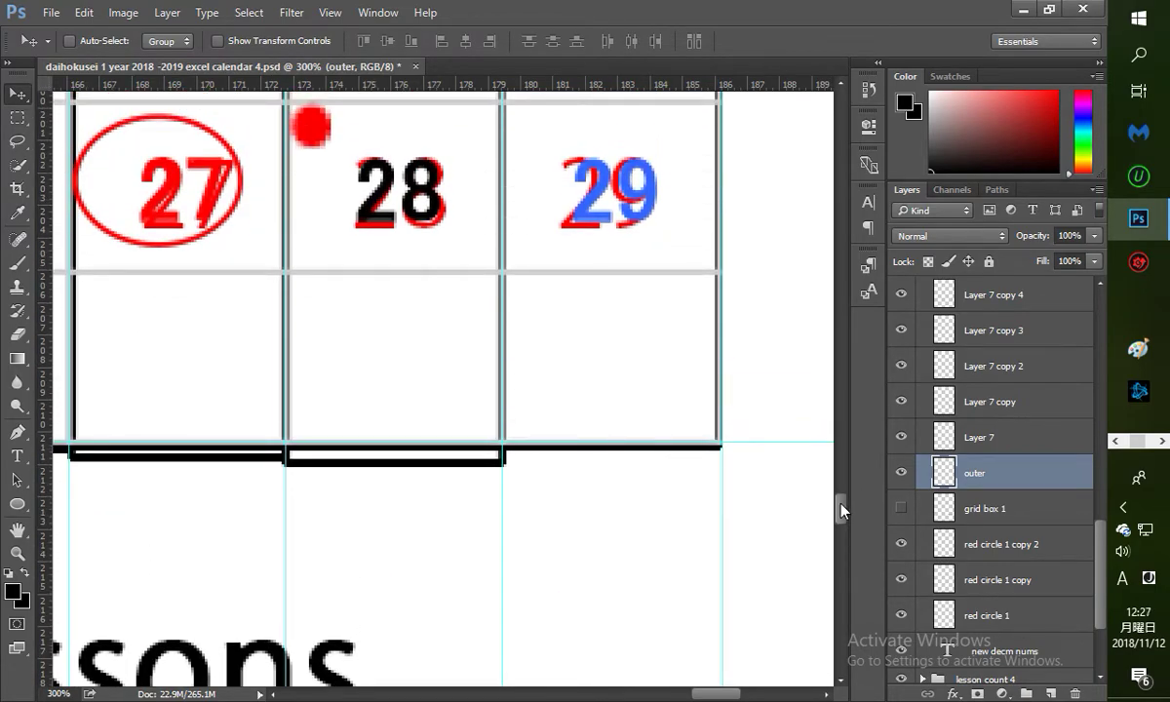
pyautogui.hotkey('ctrl', 't')
pyautogui.moveTo(566, 455); pyautogui.dragTo(566, 451)
pyautogui.moveTo(722, 695)
pyautogui.mouseDown()
pyautogui.moveTo(663, 694)
pyautogui.moveTo(699, 694)
pyautogui.mouseUp()
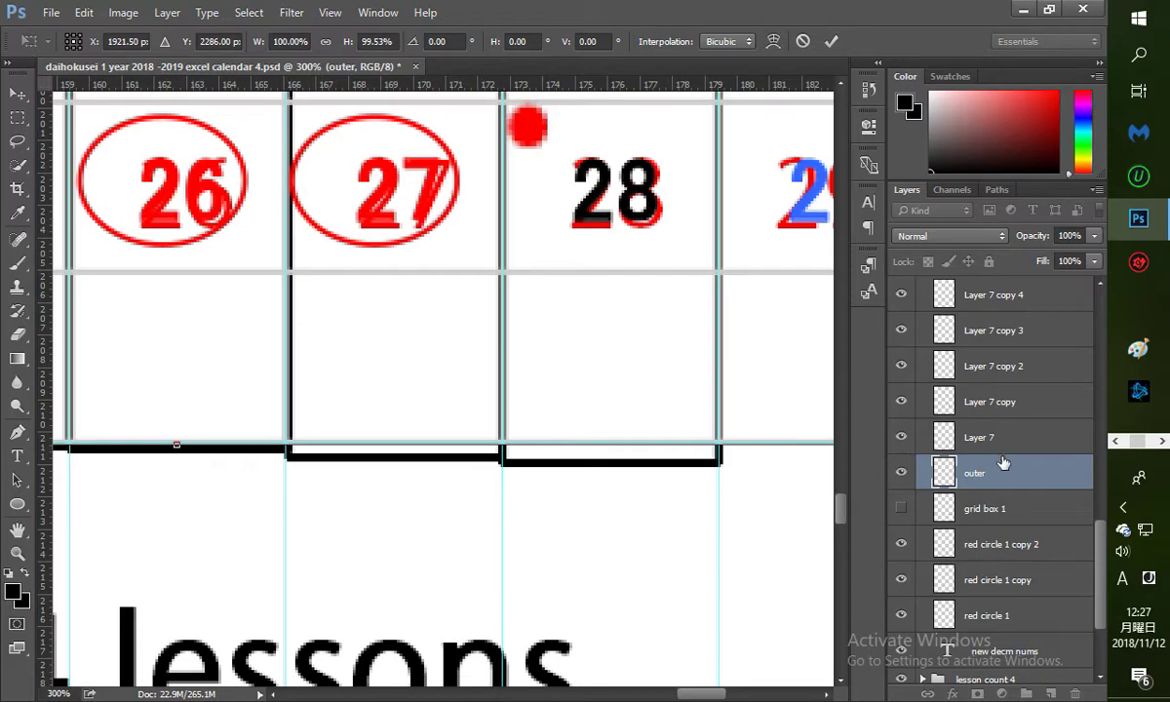
pyautogui.click(18, 93)
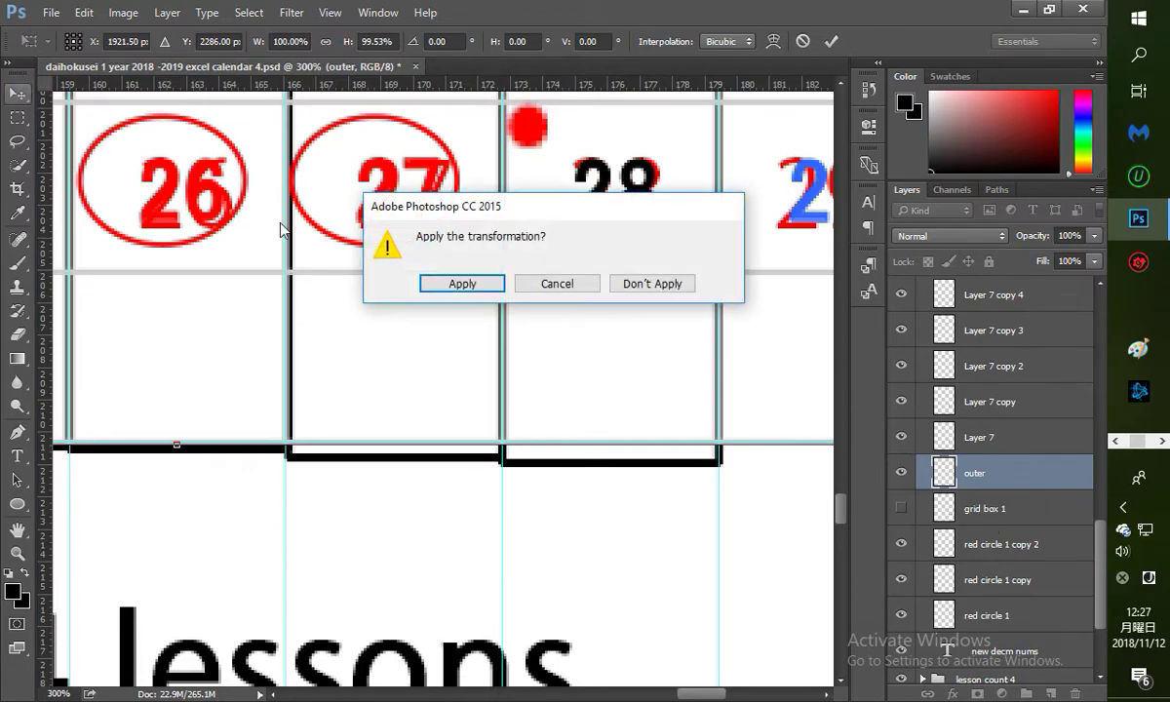
pyautogui.click(478, 283)
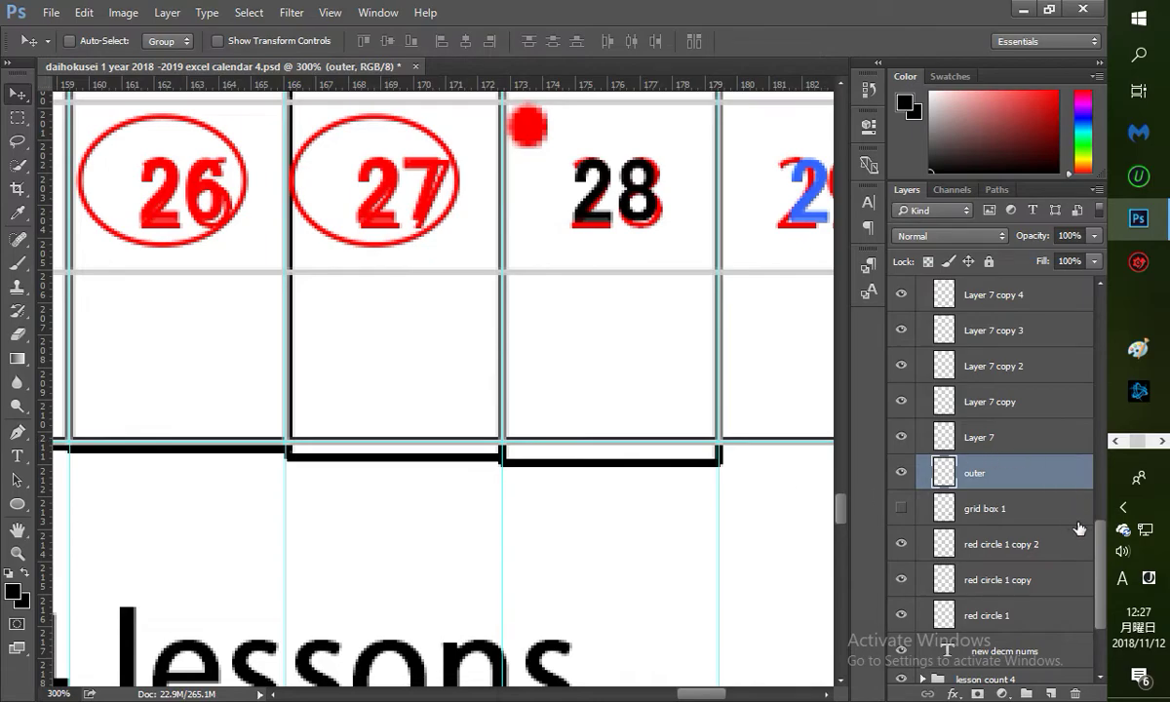
# Step: Shorten the Friday outline on Layer 7 copy 4 to 98.11% height, bringing its bottom line up to the horizontal guide
pyautogui.scroll(3, 920, 378)
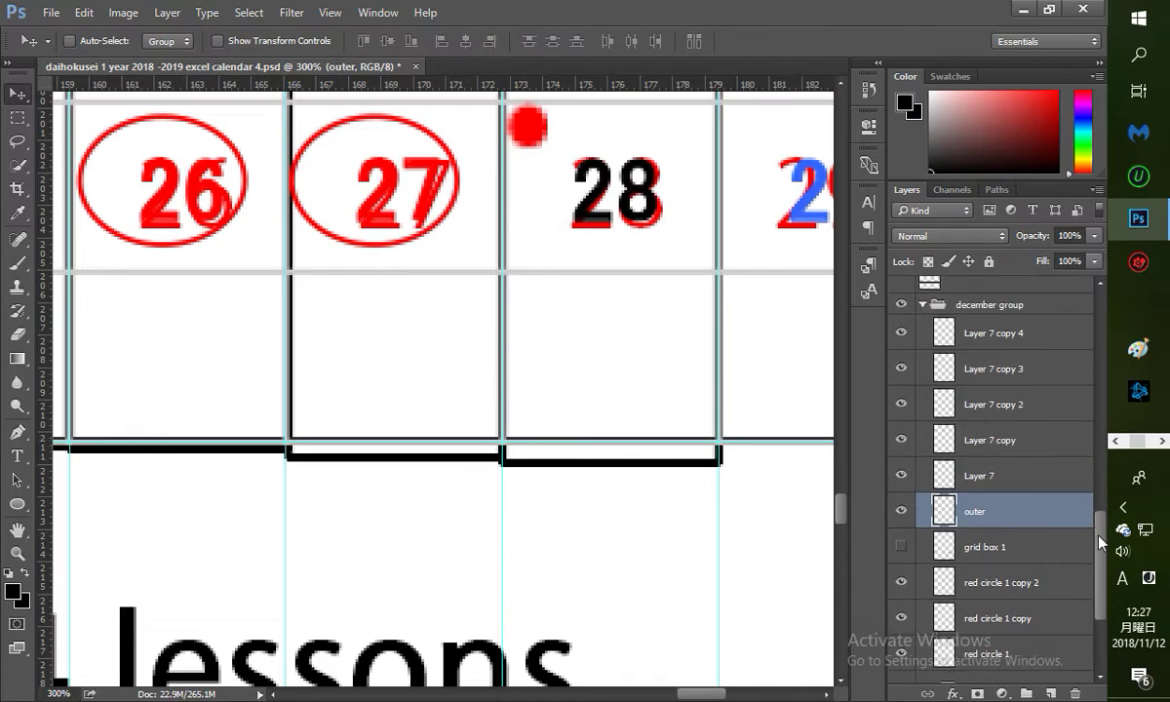
pyautogui.click(901, 373)
pyautogui.click(960, 378)
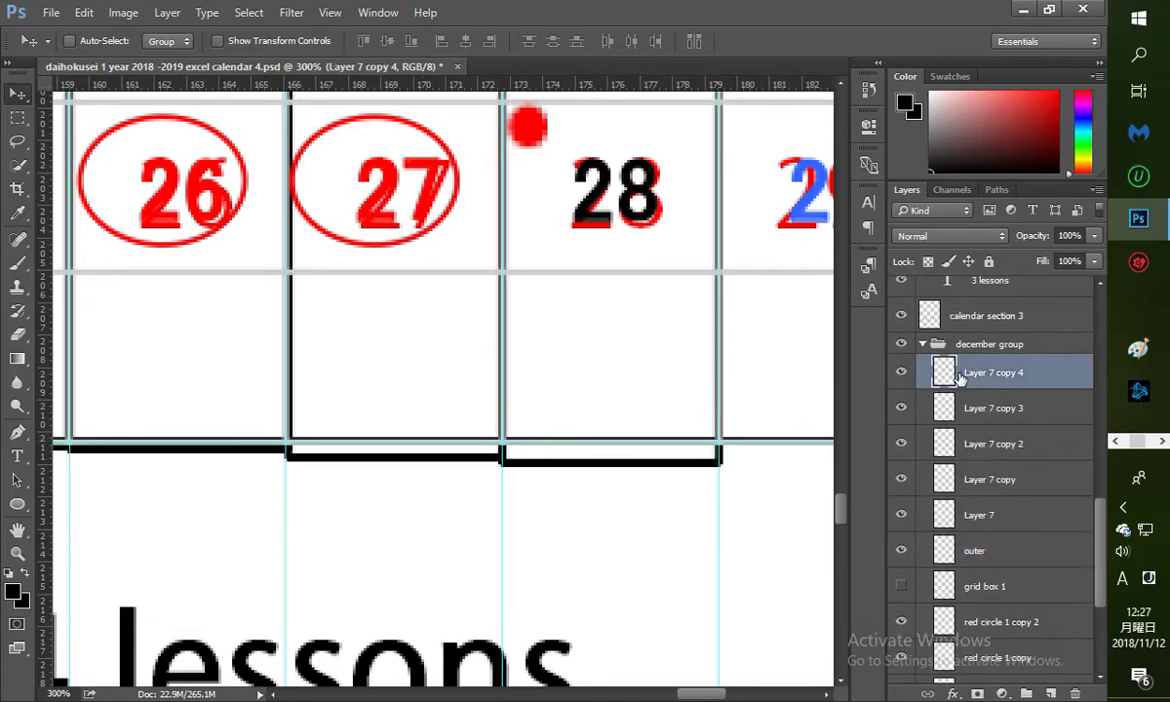
pyautogui.moveTo(839, 504); pyautogui.dragTo(867, 498)
pyautogui.hotkey('ctrl', 't')
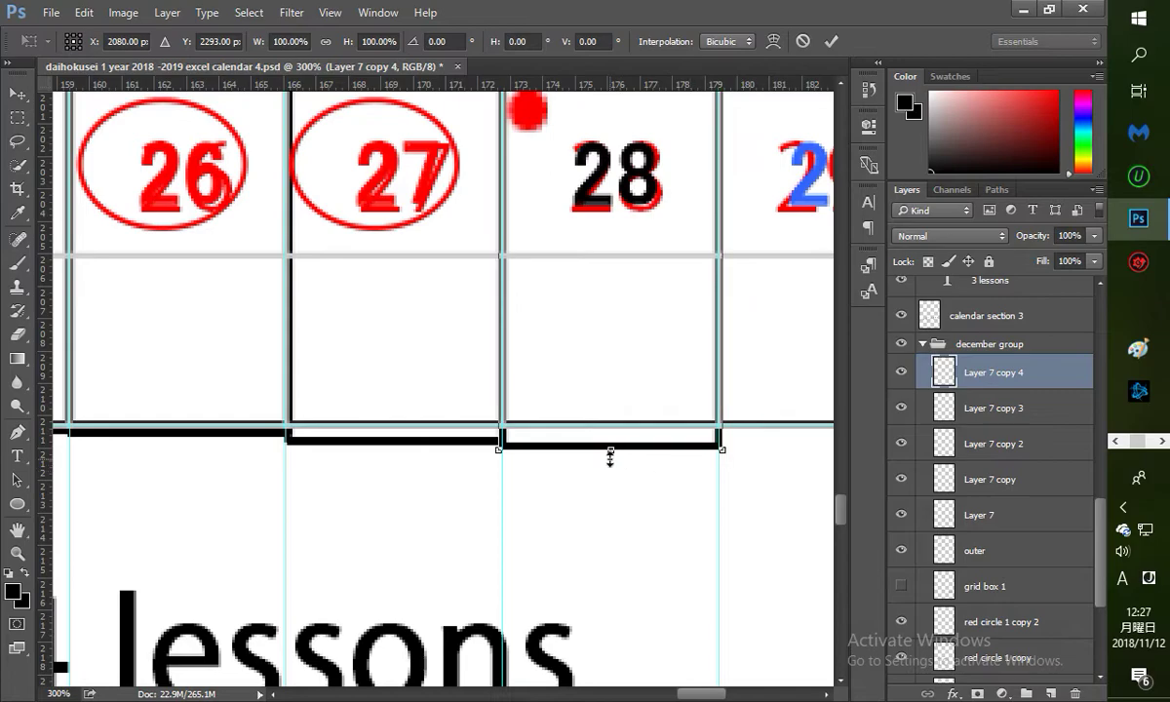
pyautogui.moveTo(610, 454); pyautogui.dragTo(612, 431)
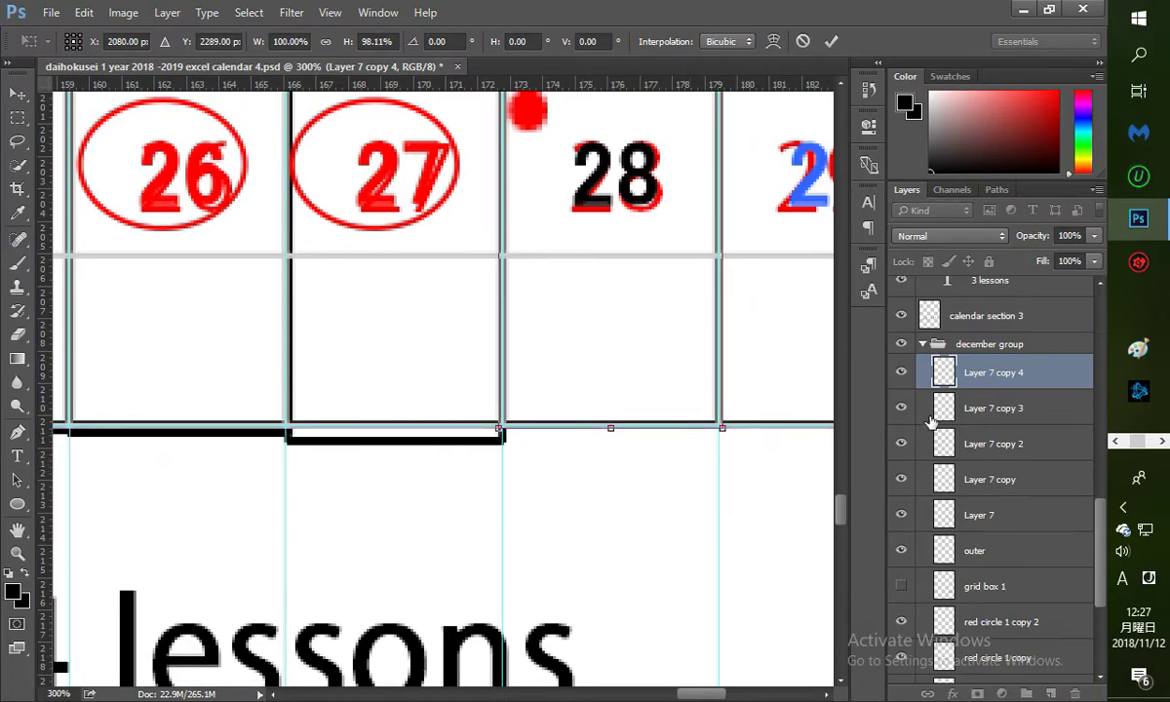
pyautogui.press('Return')
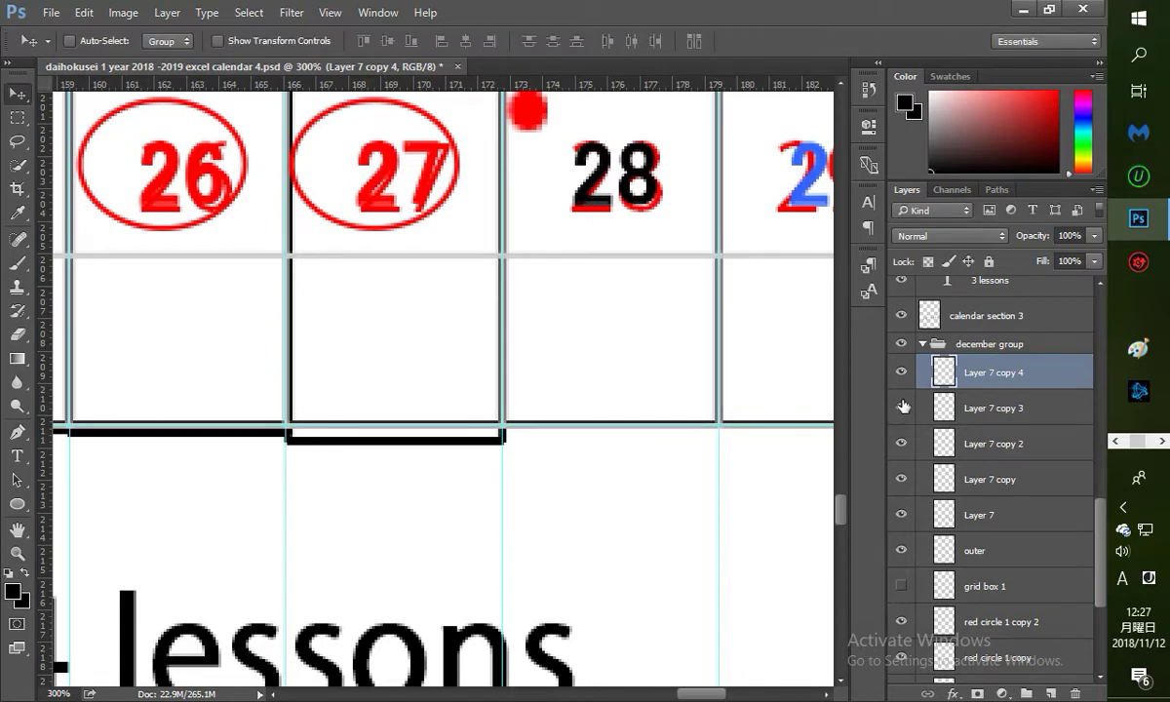
# Step: Shorten the Thursday outline on Layer 7 copy 3 to 98.35% height, up to the bottom guide
pyautogui.click(935, 416)
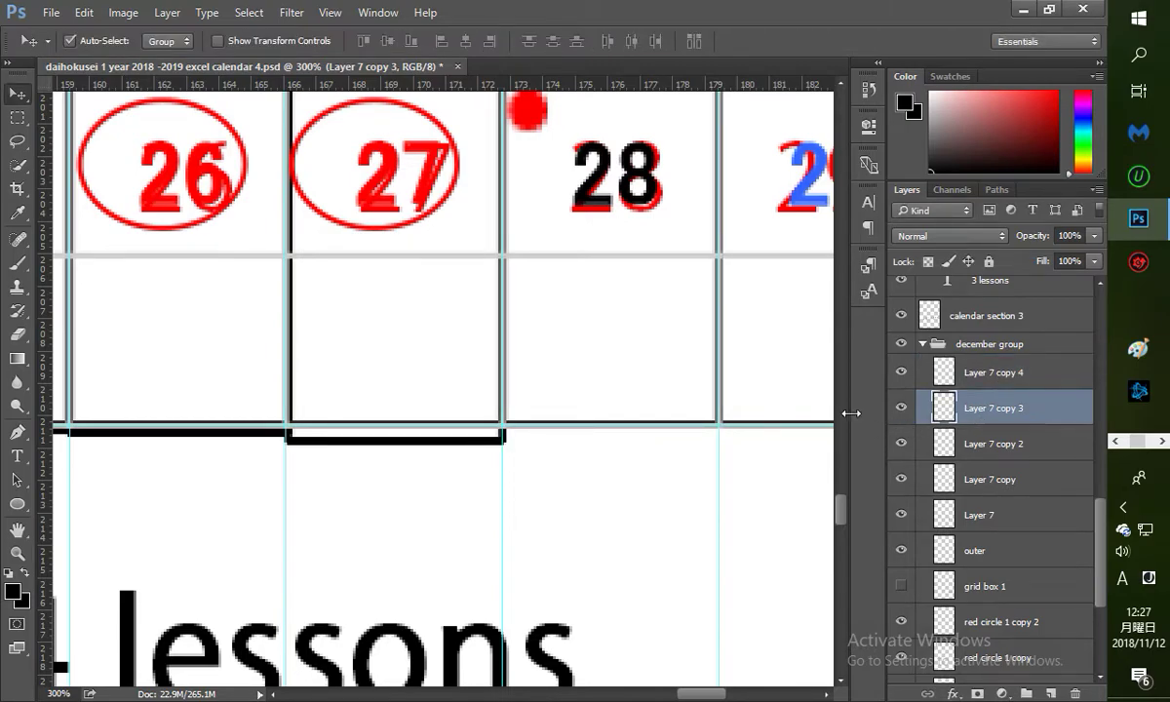
pyautogui.hotkey('ctrl', 't')
pyautogui.moveTo(398, 445); pyautogui.dragTo(392, 427)
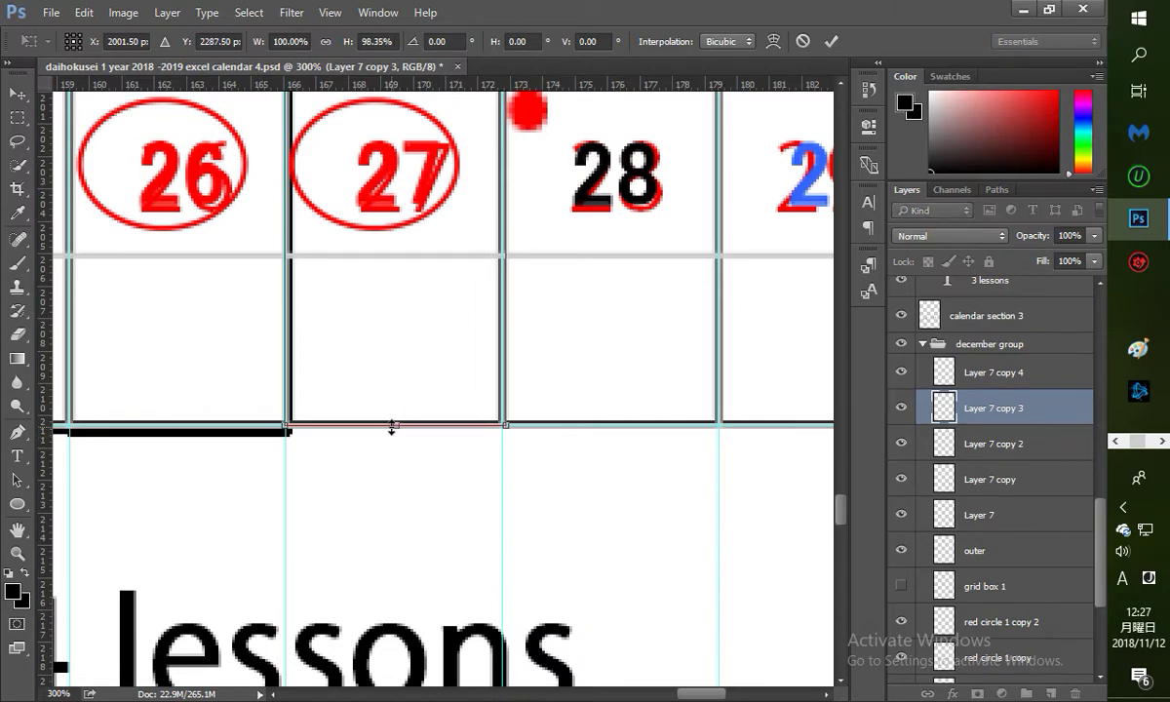
pyautogui.press('Return')
# Step: Shorten the Wednesday outline on Layer 7 copy 2 so its bottom line aligns with the bottom guide
pyautogui.moveTo(696, 693); pyautogui.dragTo(663, 694)
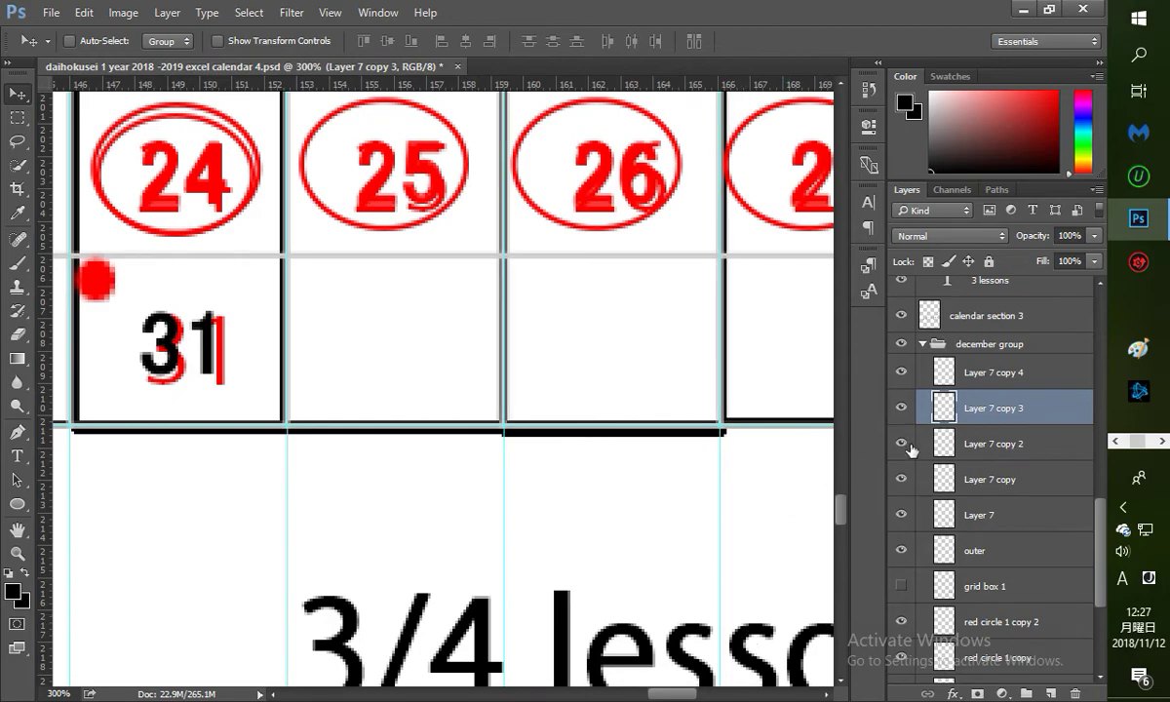
pyautogui.click(979, 445)
pyautogui.hotkey('ctrl', 't')
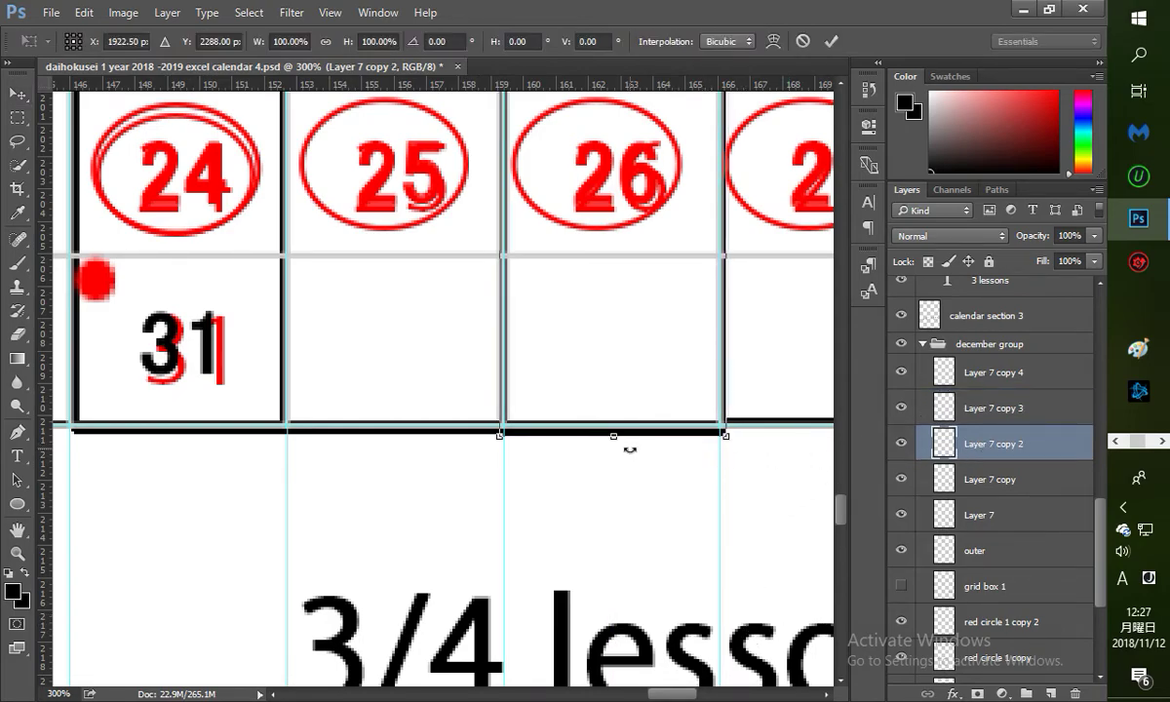
pyautogui.moveTo(619, 443); pyautogui.dragTo(619, 438)
pyautogui.press('Return')
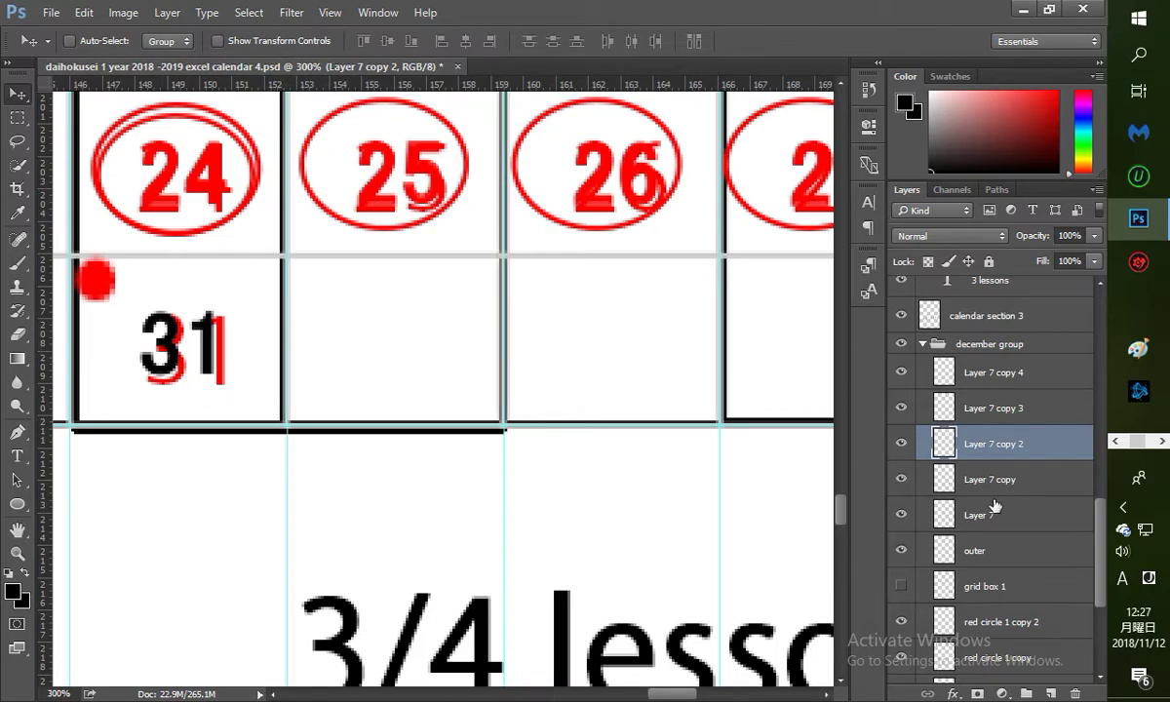
# Step: Shorten the Tuesday outline on Layer 7 copy to 99.29% height, up to the bottom guide
pyautogui.click(959, 480)
pyautogui.hotkey('ctrl', 't')
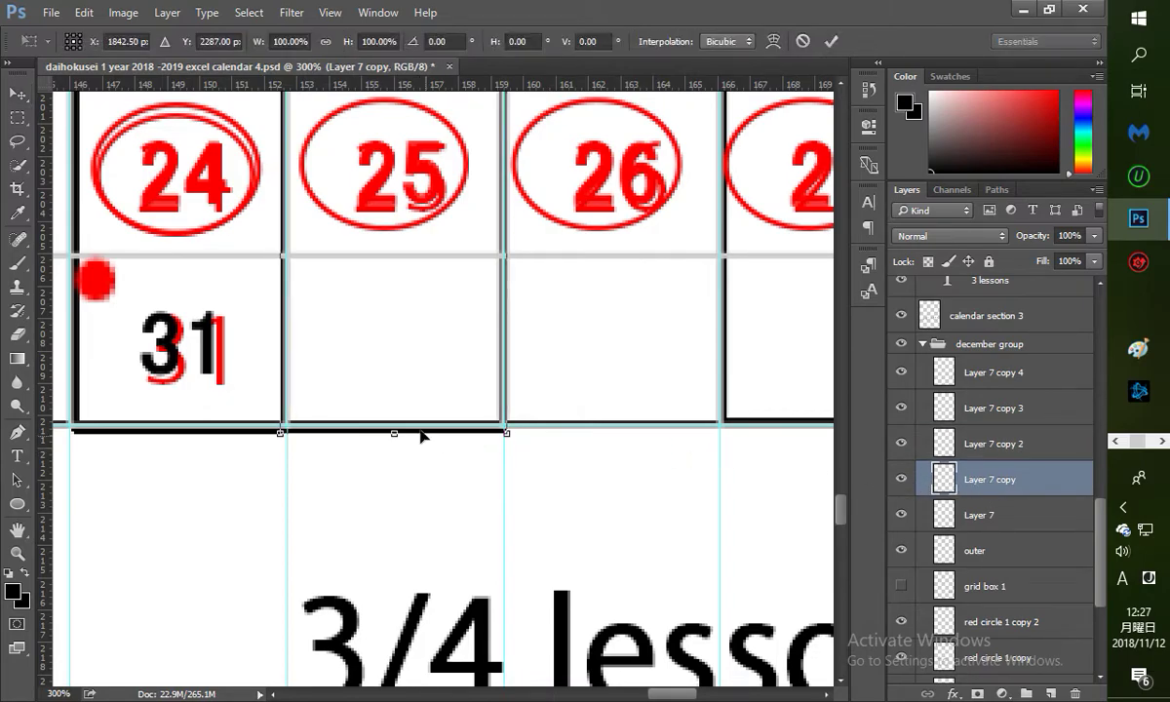
pyautogui.moveTo(391, 435); pyautogui.dragTo(392, 429)
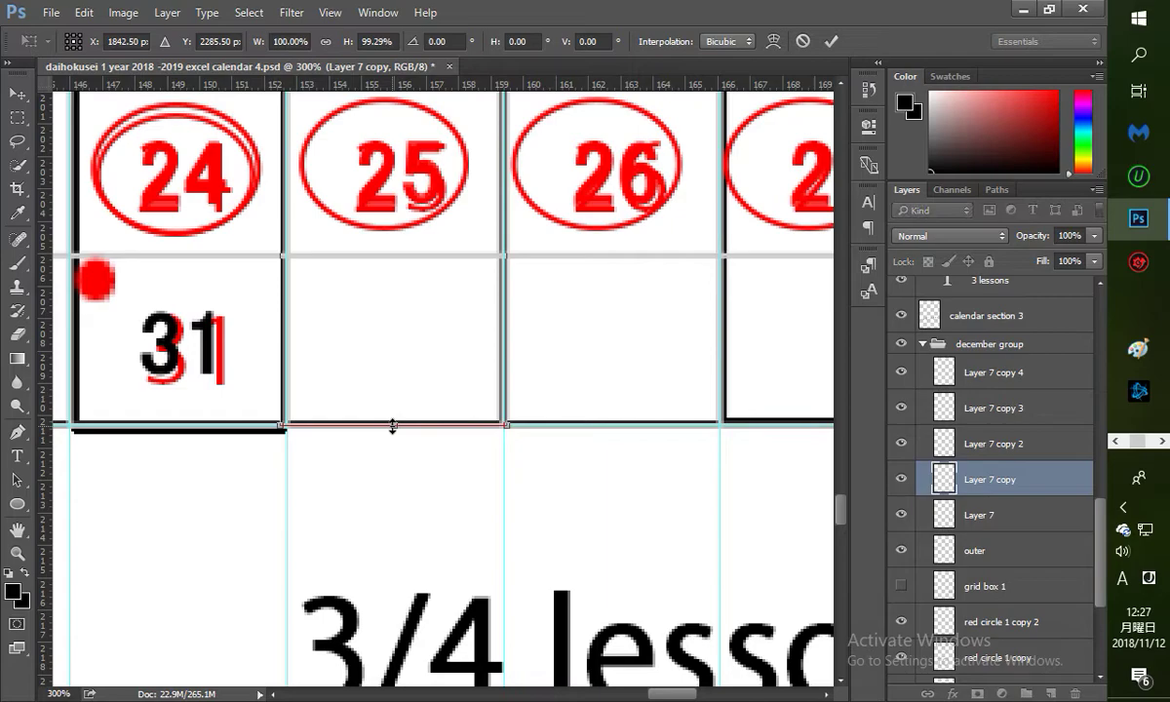
pyautogui.press('Return')
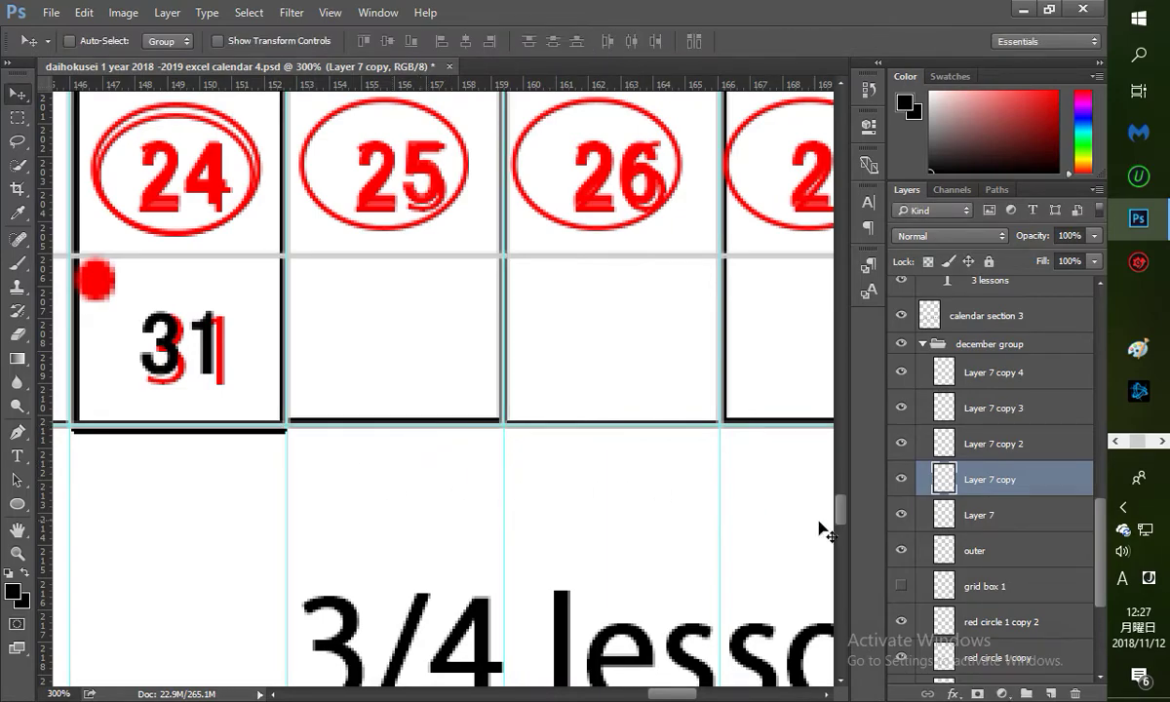
# Step: Shorten the Monday outline on Layer 7 to 99.53% height, bringing its bottom line up to the bottom guide
pyautogui.click(996, 526)
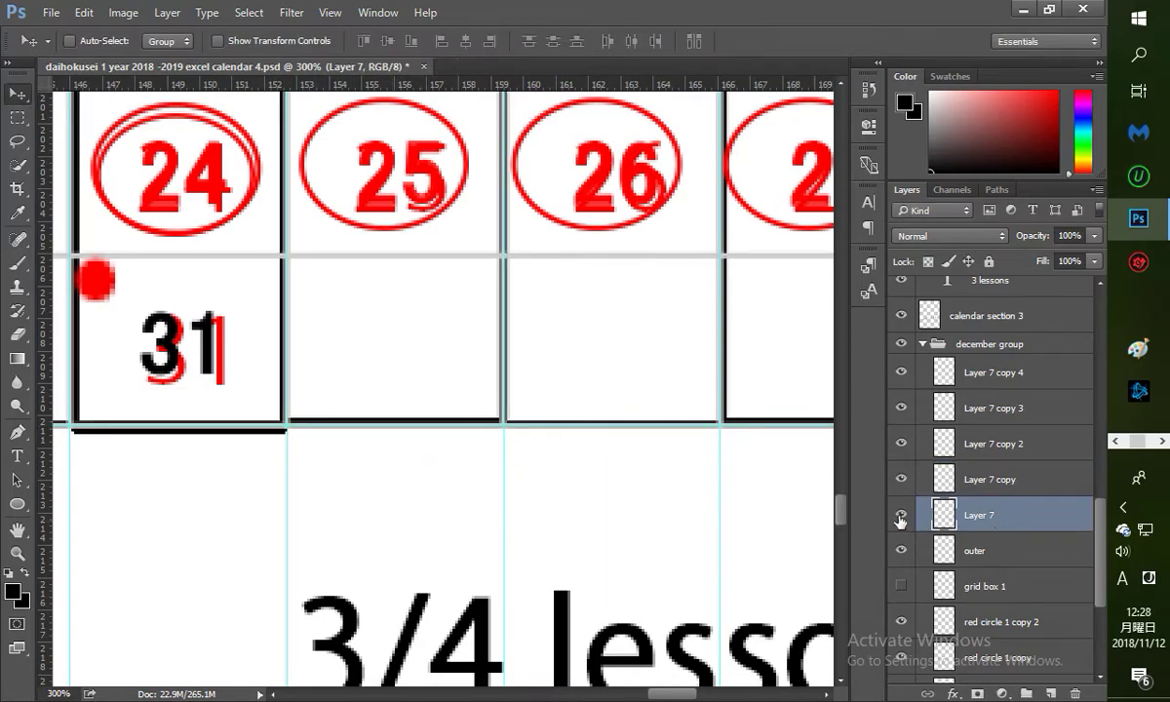
pyautogui.hotkey('ctrl', 't')
pyautogui.moveTo(179, 438); pyautogui.dragTo(178, 428)
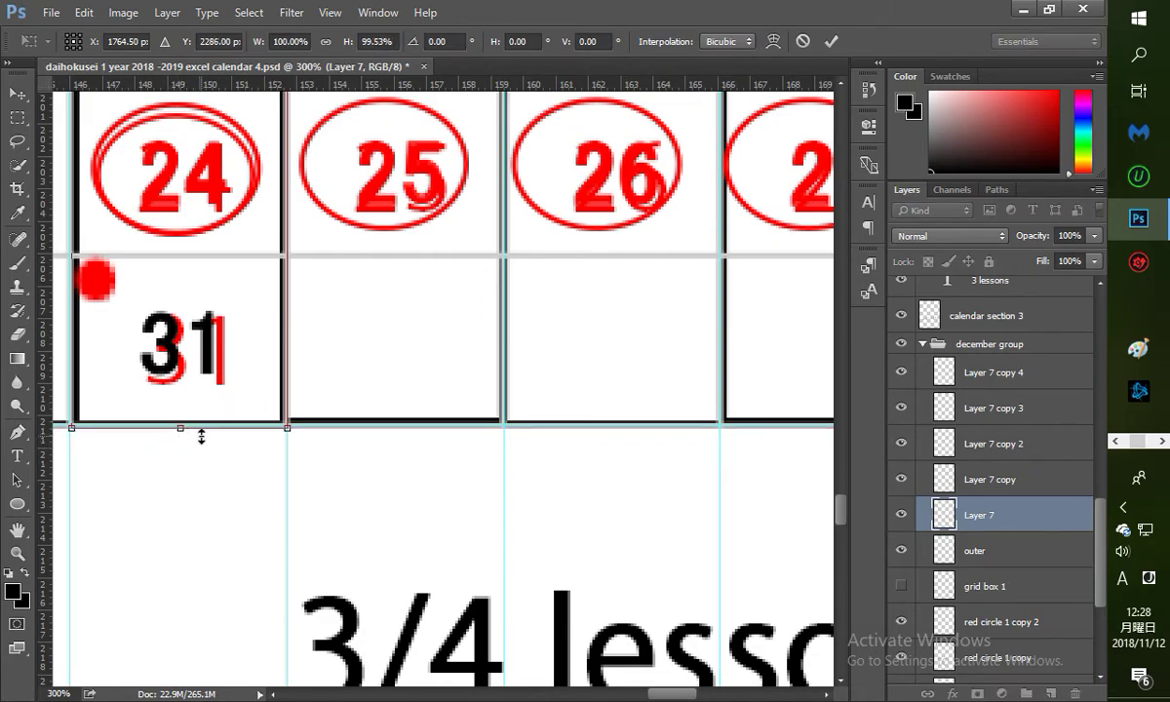
pyautogui.press('Return')
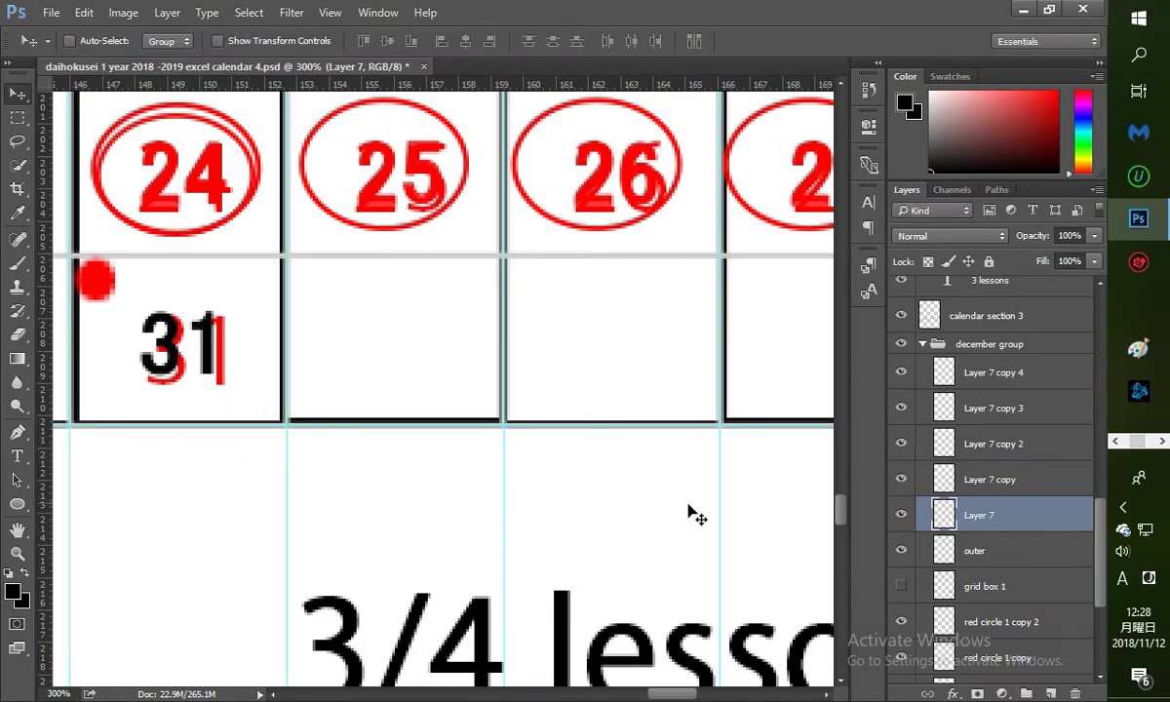
# Step: Clear all existing guides from the document, with the whole December calendar in view
pyautogui.click(18, 553)
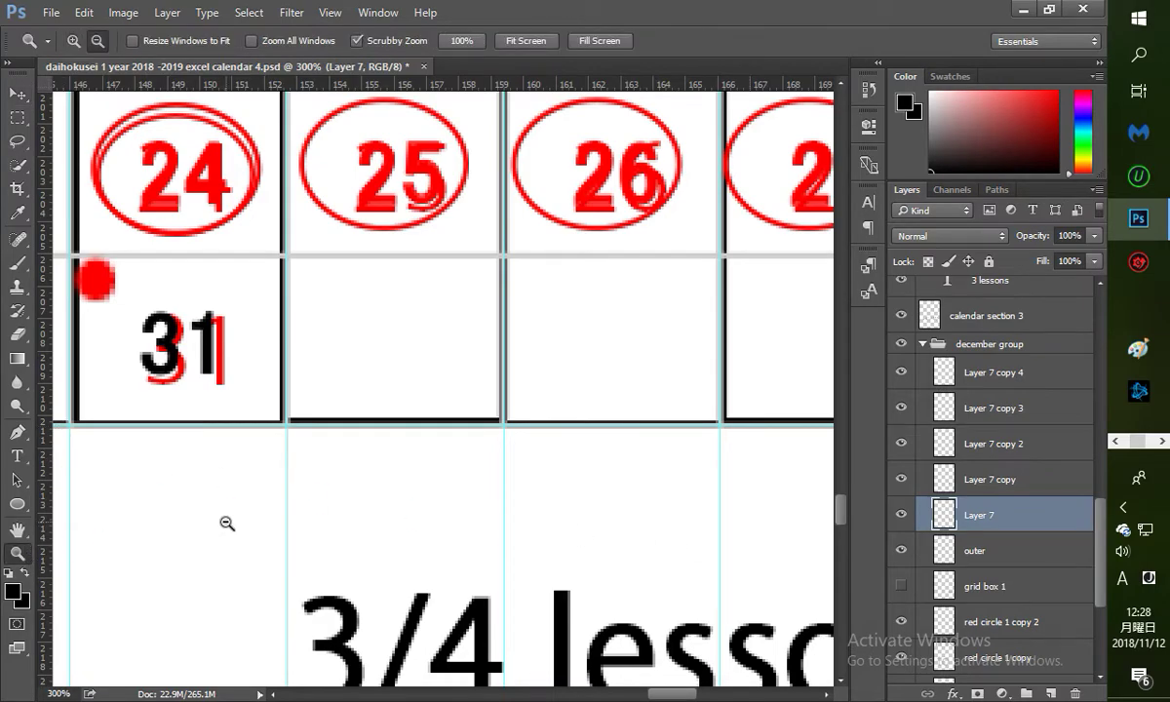
pyautogui.keyDown('alt'); pyautogui.click(224, 523); pyautogui.keyUp('alt')
pyautogui.keyDown('alt'); pyautogui.click(235, 524); pyautogui.keyUp('alt')
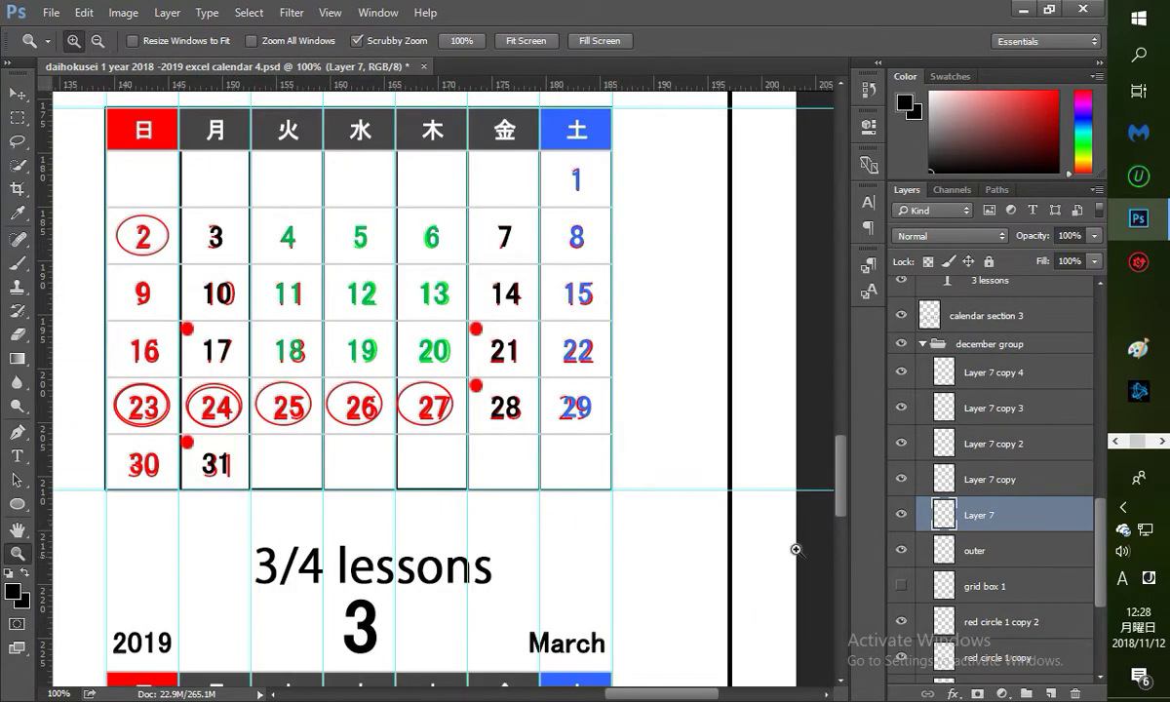
pyautogui.moveTo(847, 493); pyautogui.dragTo(846, 475)
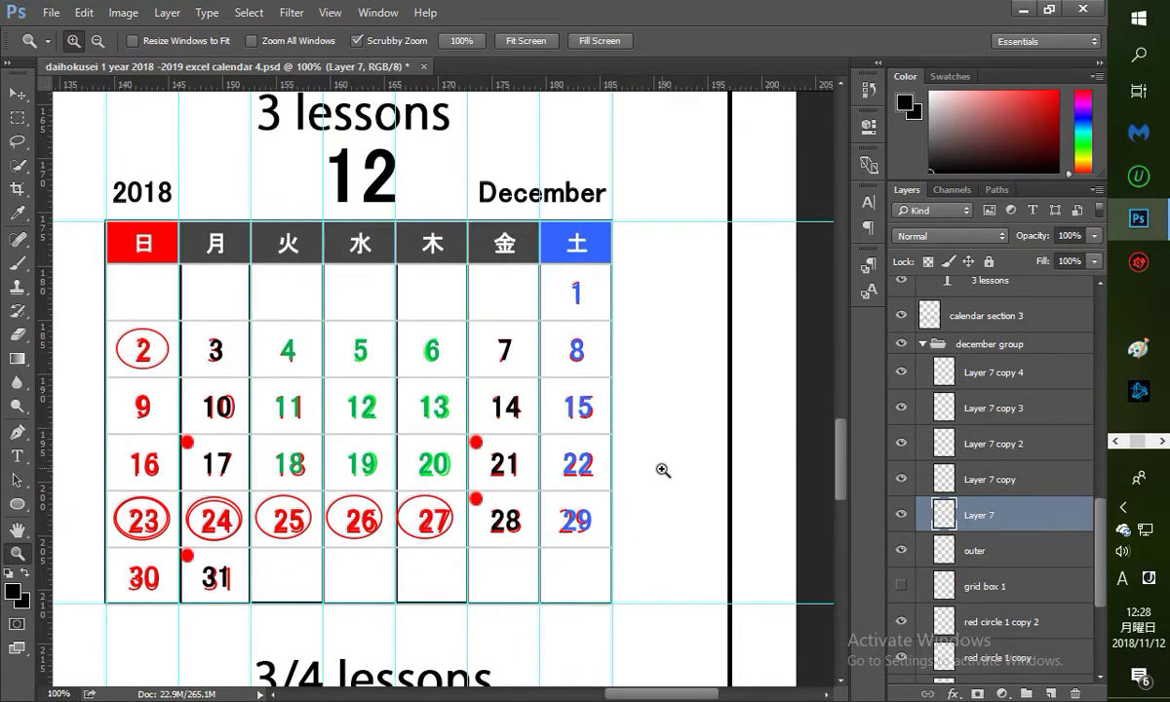
pyautogui.click(330, 12)
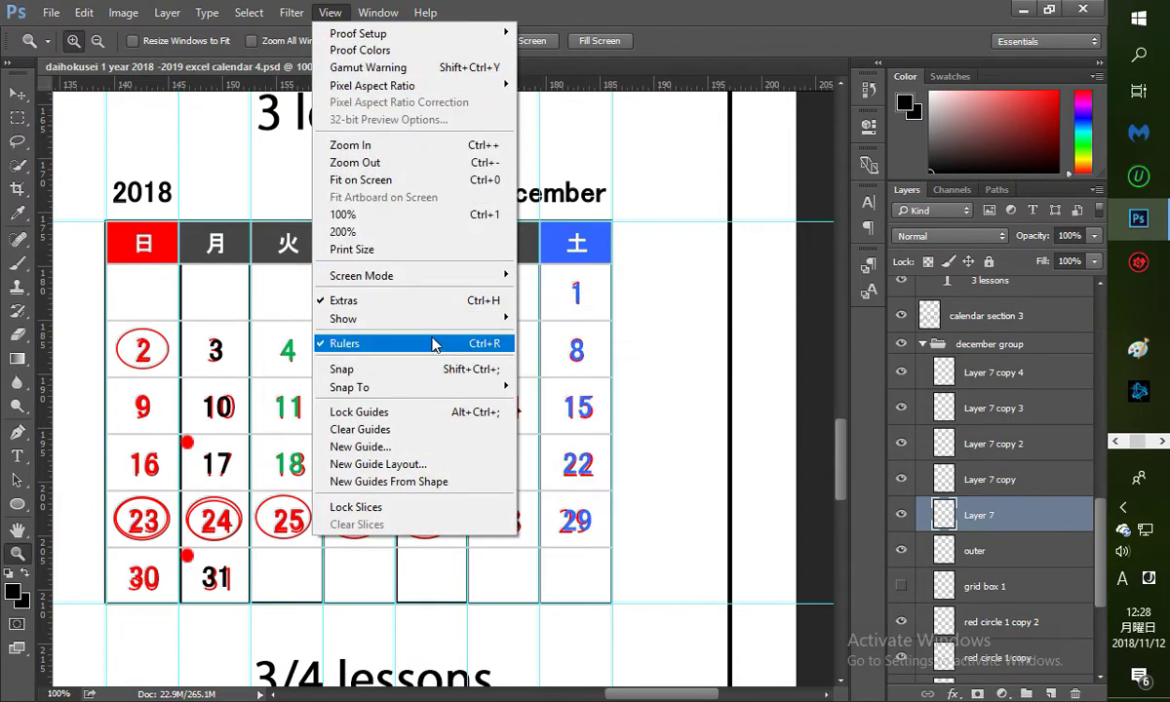
pyautogui.moveTo(452, 325)
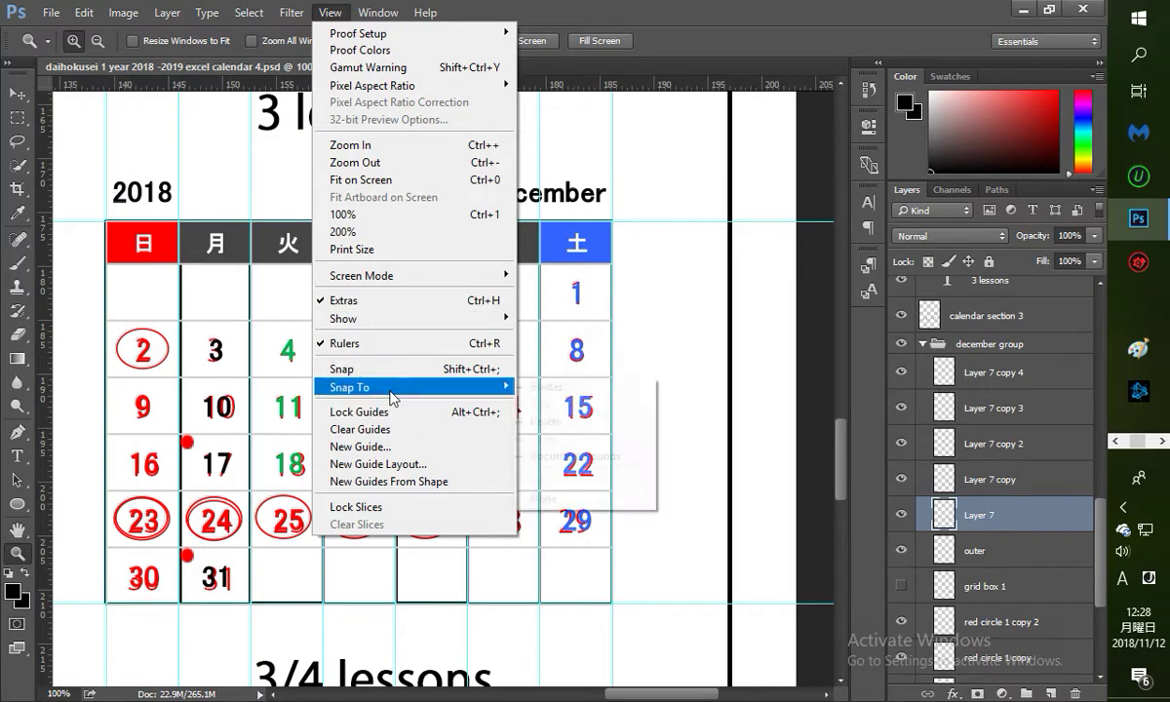
pyautogui.click(387, 430)
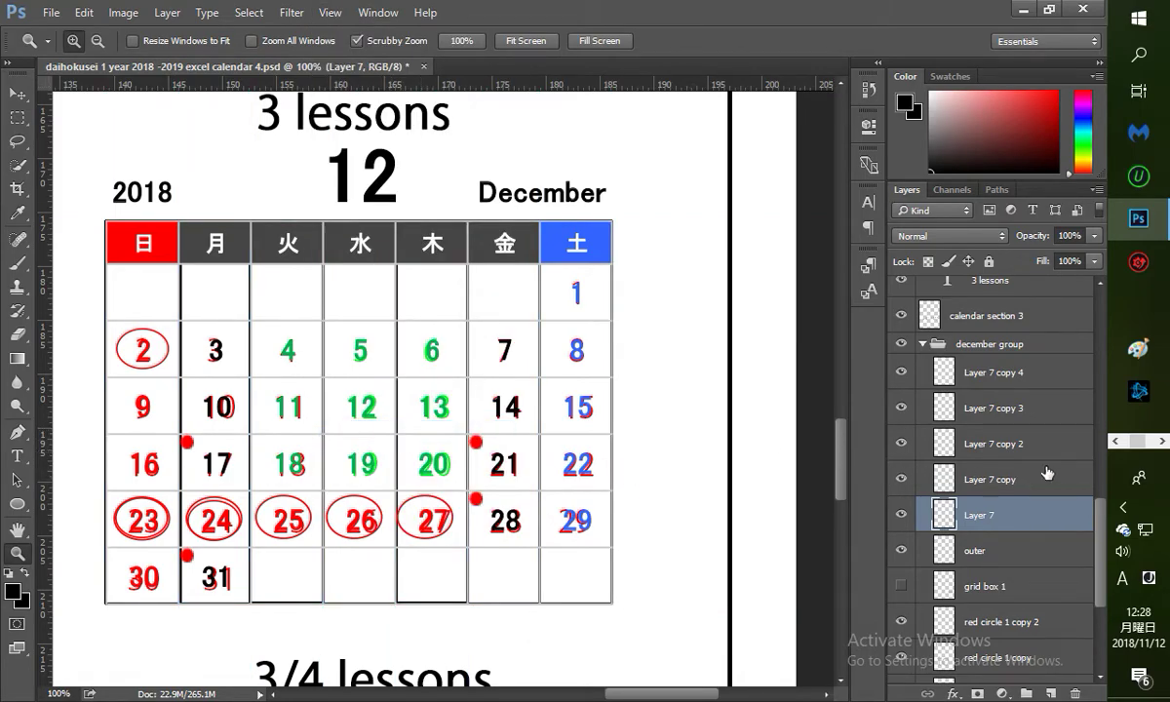
# Step: Place six horizontal guides on the December calendar's row lines, from below the weekday header to above the last week
pyautogui.click(20, 98)
pyautogui.moveTo(213, 87); pyautogui.dragTo(235, 207)
pyautogui.moveTo(226, 246); pyautogui.dragTo(220, 264)
pyautogui.moveTo(233, 86); pyautogui.dragTo(225, 319)
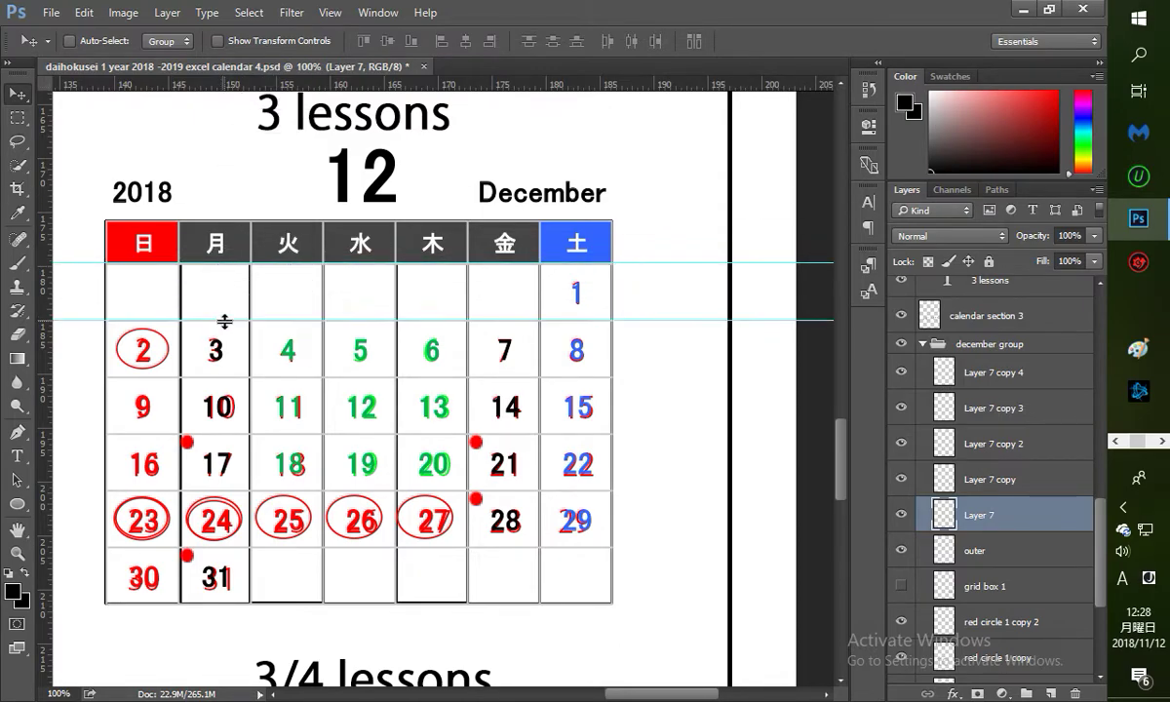
pyautogui.moveTo(234, 94); pyautogui.dragTo(234, 378)
pyautogui.moveTo(246, 83); pyautogui.dragTo(223, 434)
pyautogui.moveTo(245, 86); pyautogui.dragTo(238, 492)
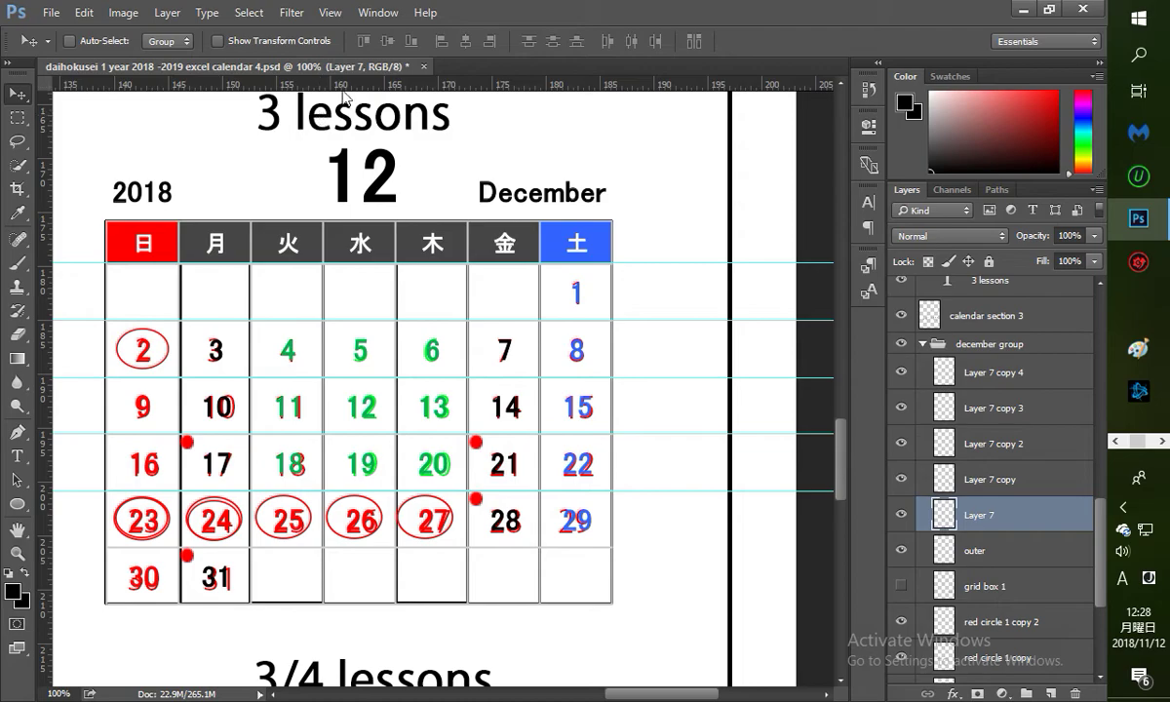
pyautogui.moveTo(251, 89); pyautogui.dragTo(223, 548)
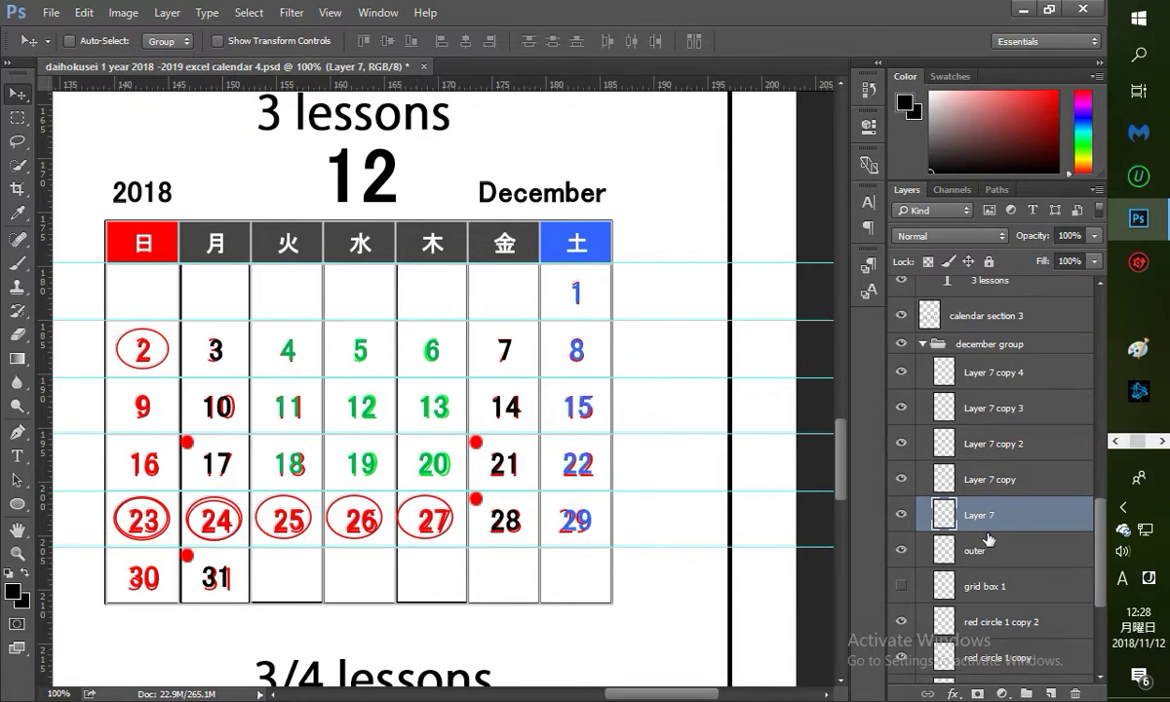
# Step: Group the layers from Layer 7 to Layer 7 copy 4 and name the group "vertical lines"
pyautogui.click(1018, 374)
pyautogui.keyDown('shift'); pyautogui.click(1019, 525); pyautogui.keyUp('shift')
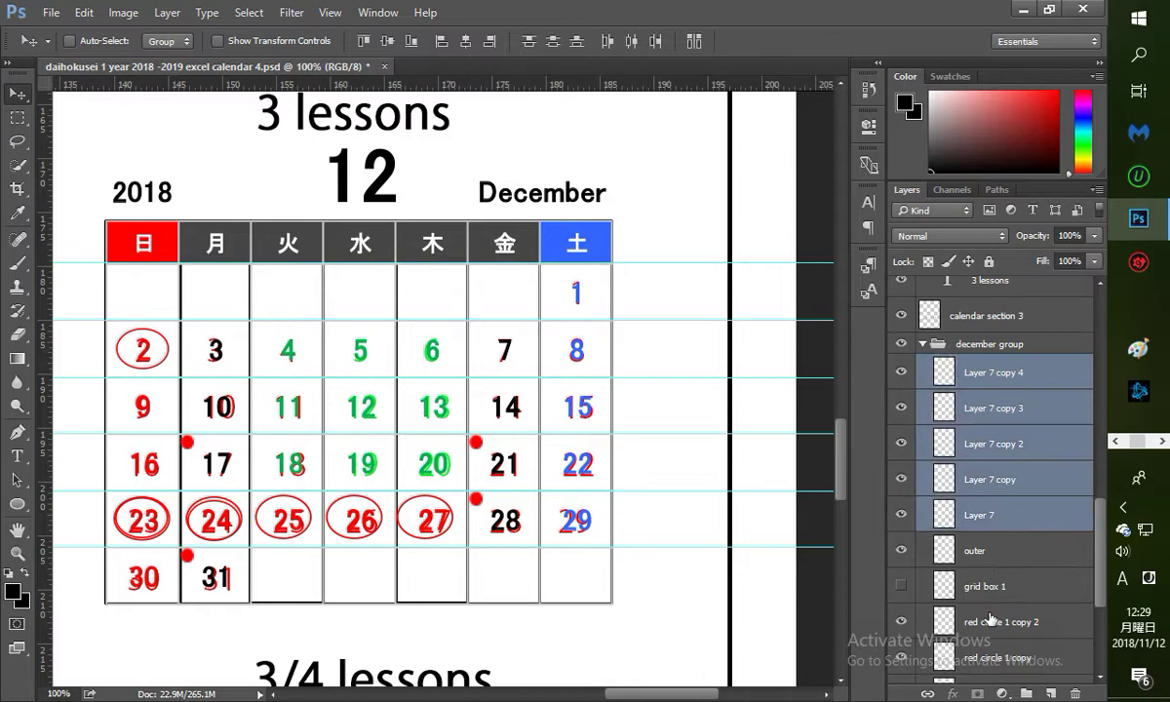
pyautogui.click(1024, 693)
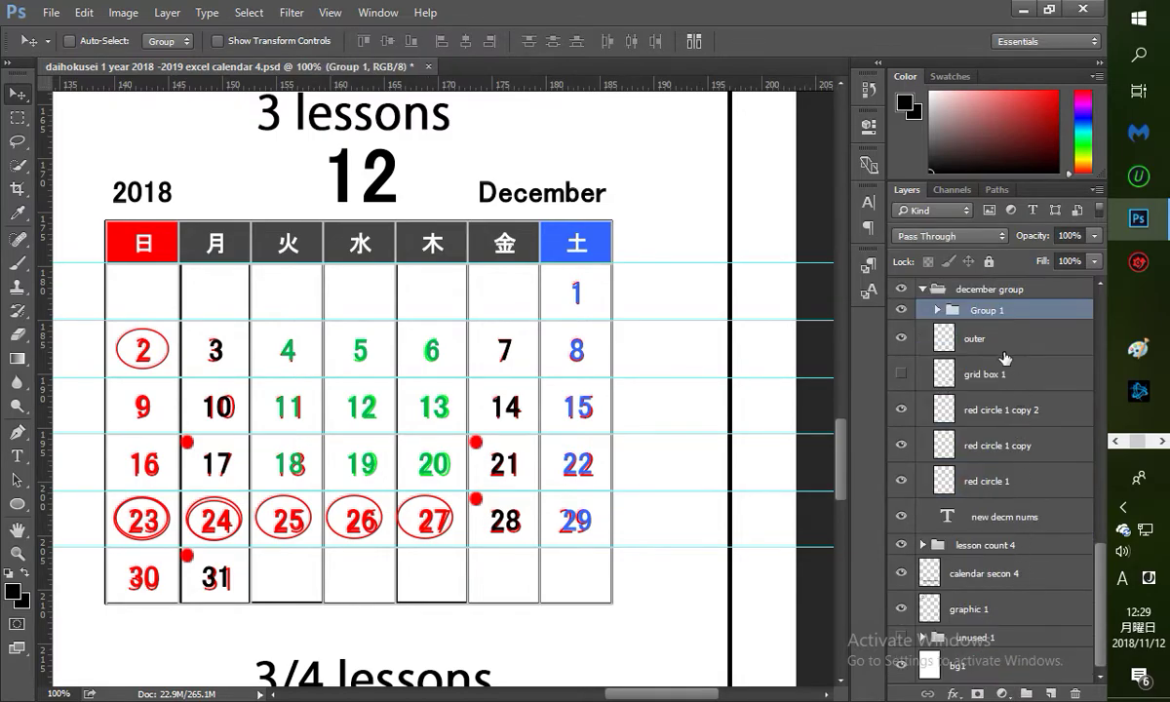
pyautogui.doubleClick(980, 312)
pyautogui.write('vertical lines')
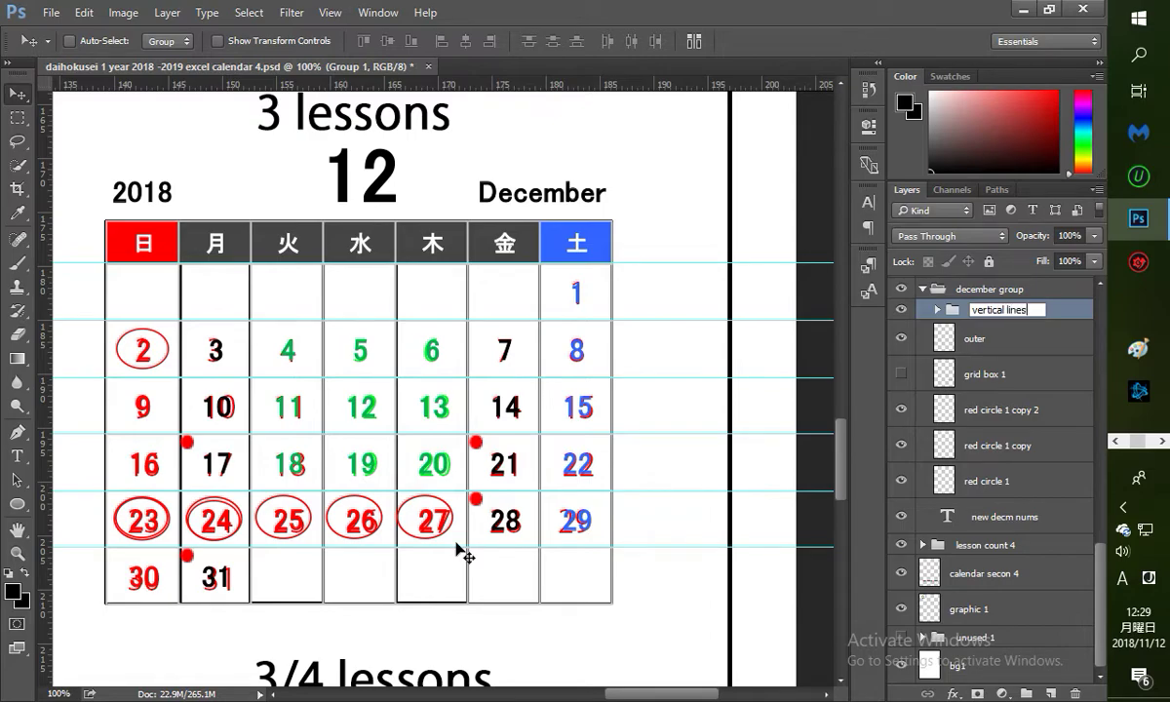
pyautogui.press('Return')
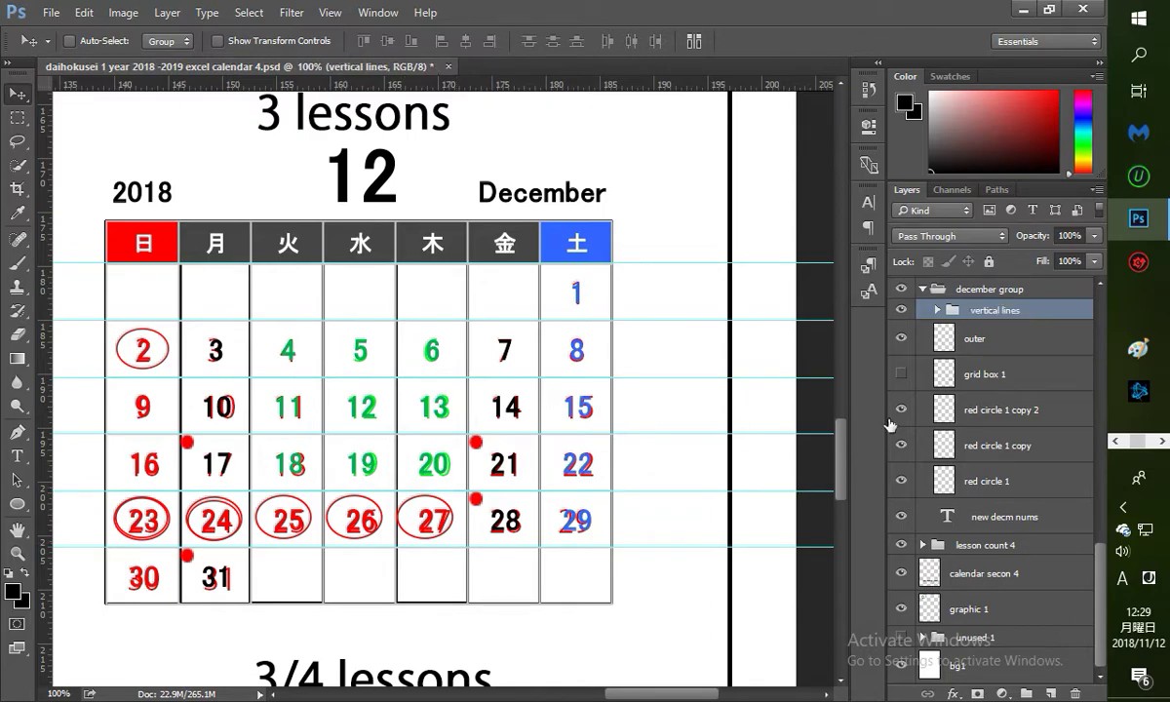
# Step: On a new layer above the outer layer, outline the weekday header row with a 3 px black outside stroke
pyautogui.click(1017, 349)
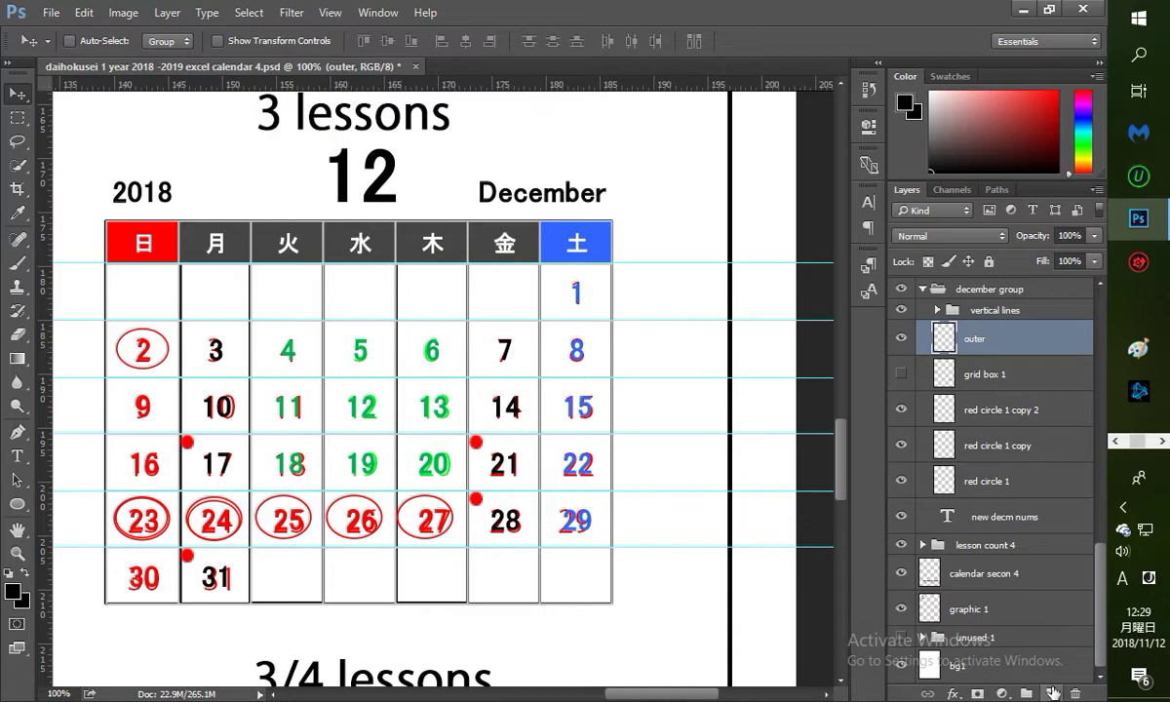
pyautogui.hotkey('ctrl', 'shift', 'alt', 'n')
pyautogui.scroll(4, 1105, 564)
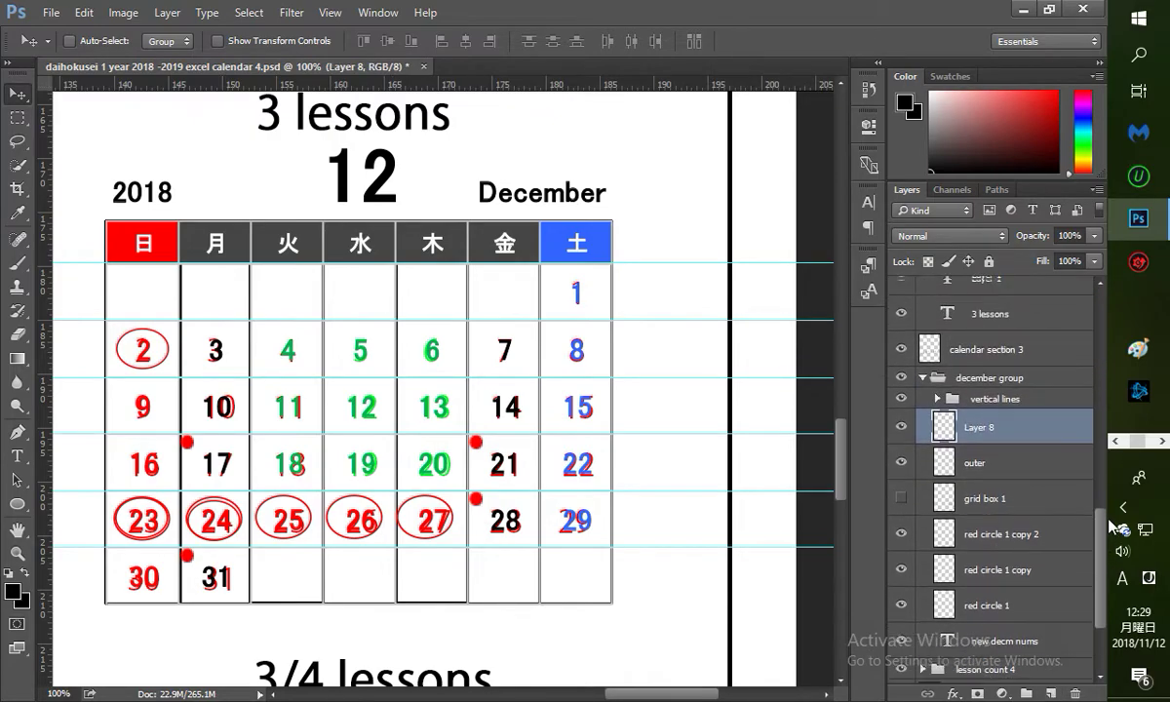
pyautogui.click(17, 118)
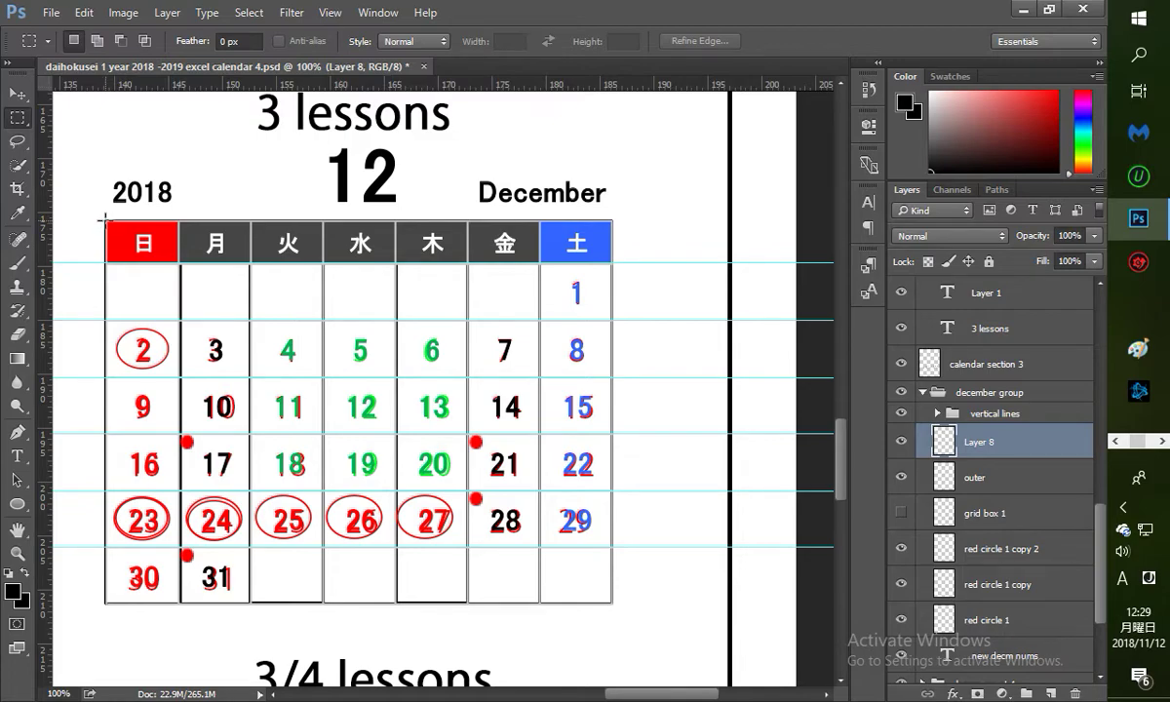
pyautogui.moveTo(103, 218); pyautogui.dragTo(616, 261)
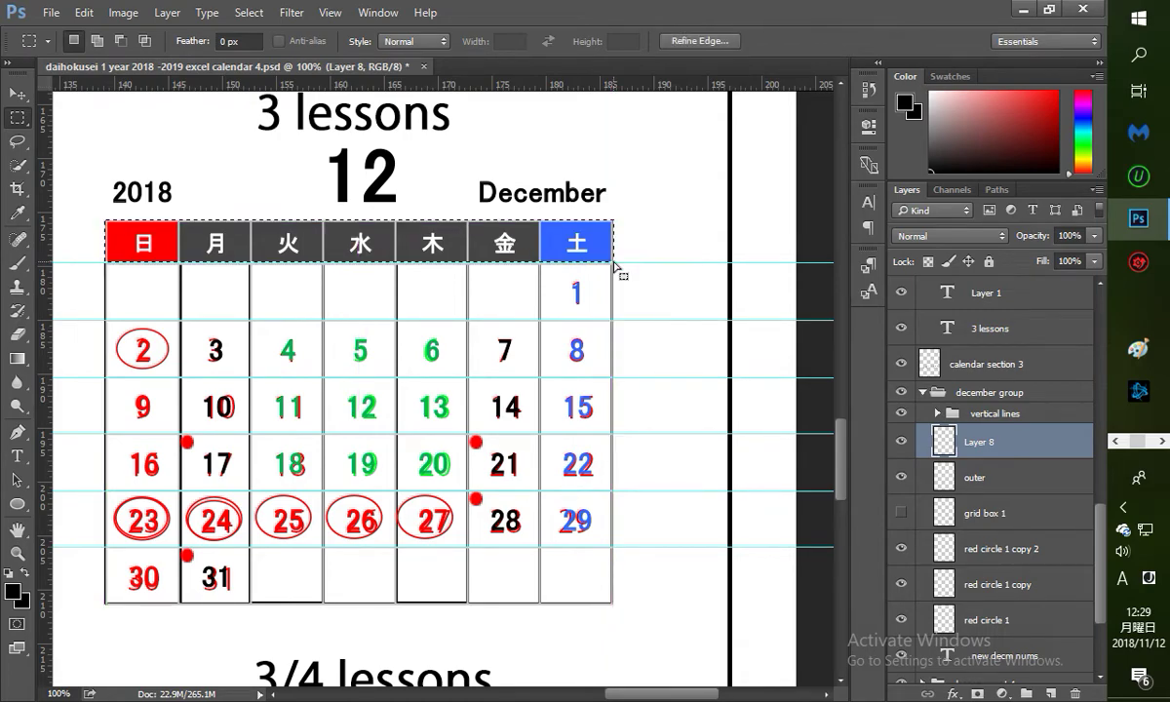
pyautogui.click(84, 13)
pyautogui.click(170, 276)
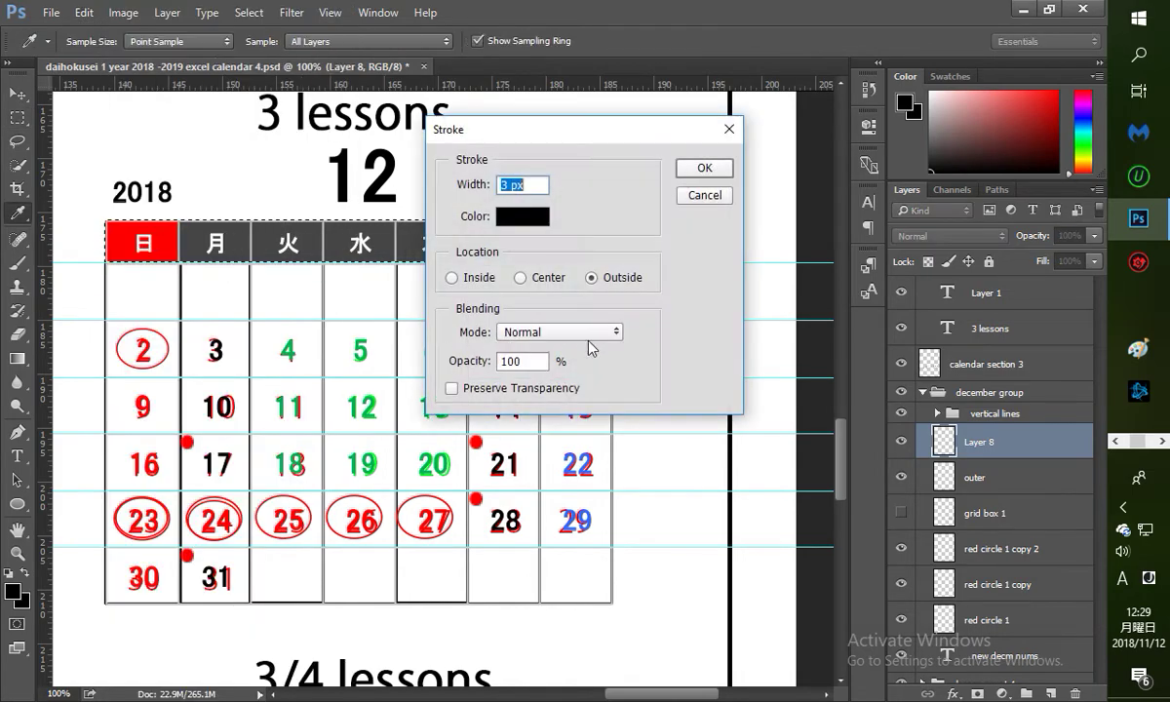
pyautogui.click(696, 171)
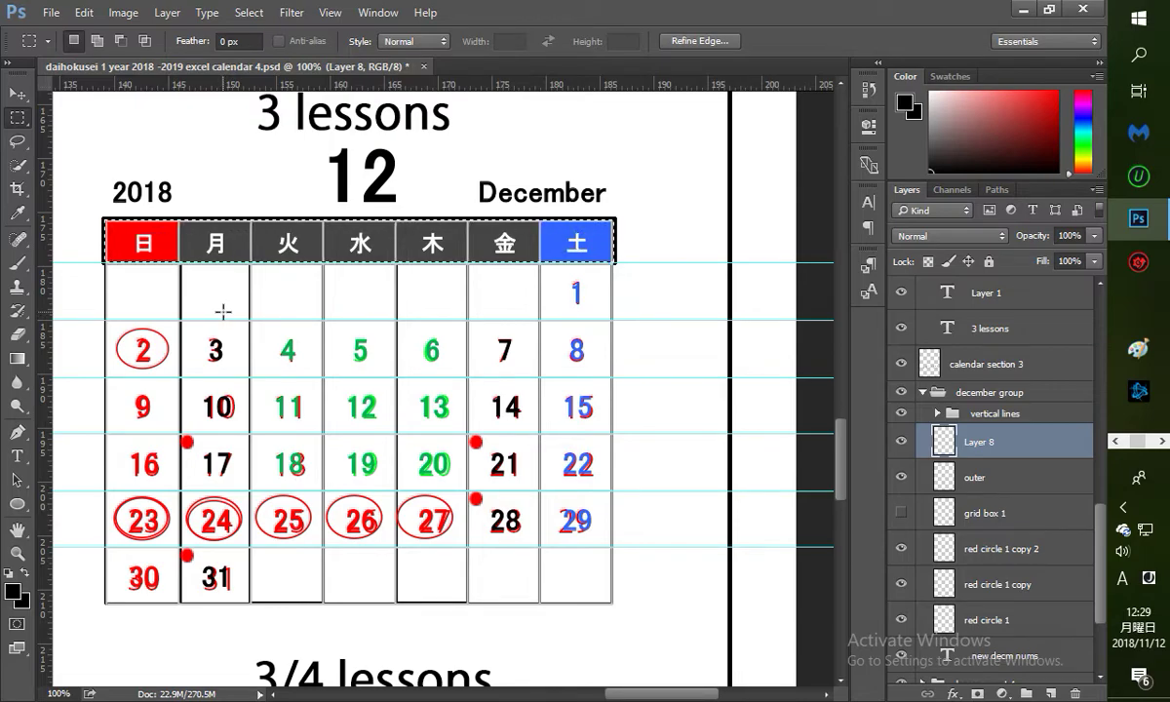
pyautogui.hotkey('ctrl', 'd')
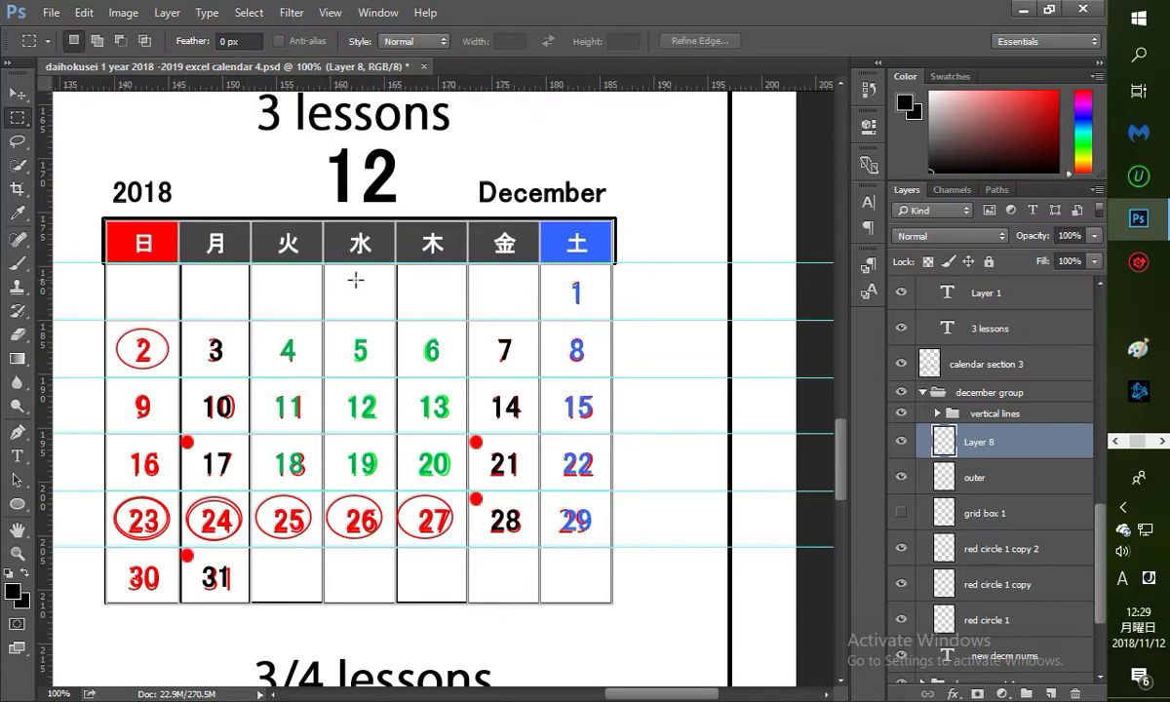
# Step: Reduce the header row outline on Layer 8 to 92.45% height and narrow both sides to the calendar's edges
pyautogui.hotkey('ctrl', 't')
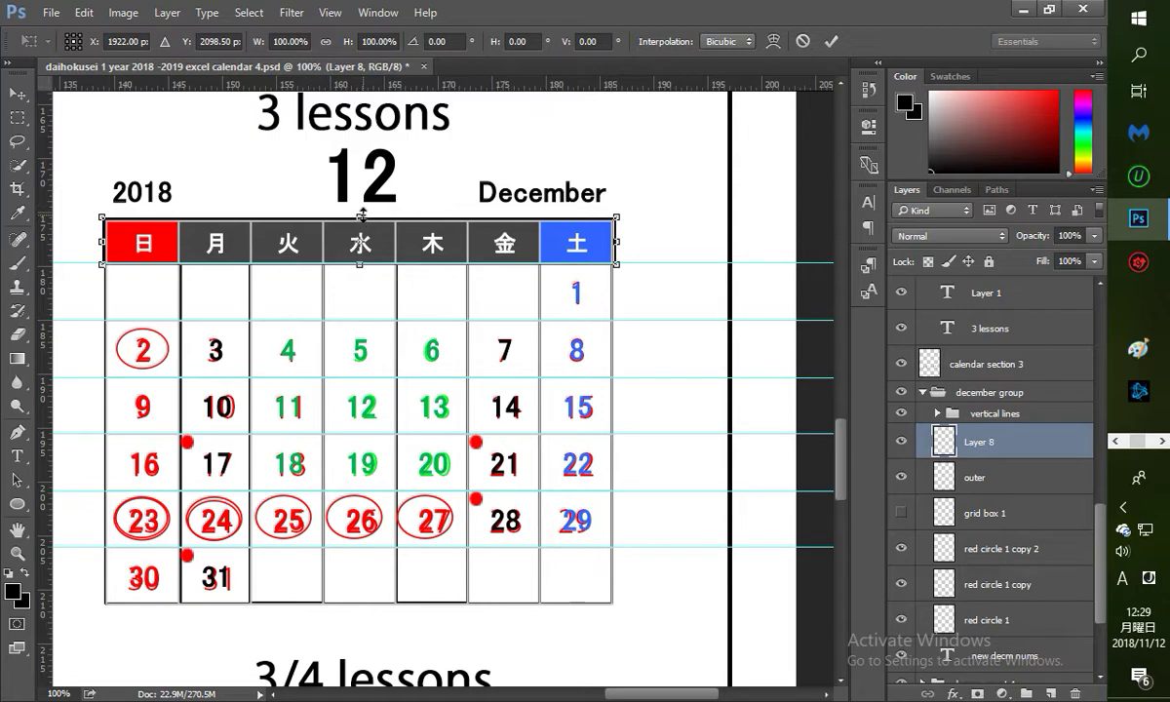
pyautogui.moveTo(360, 218); pyautogui.dragTo(346, 221)
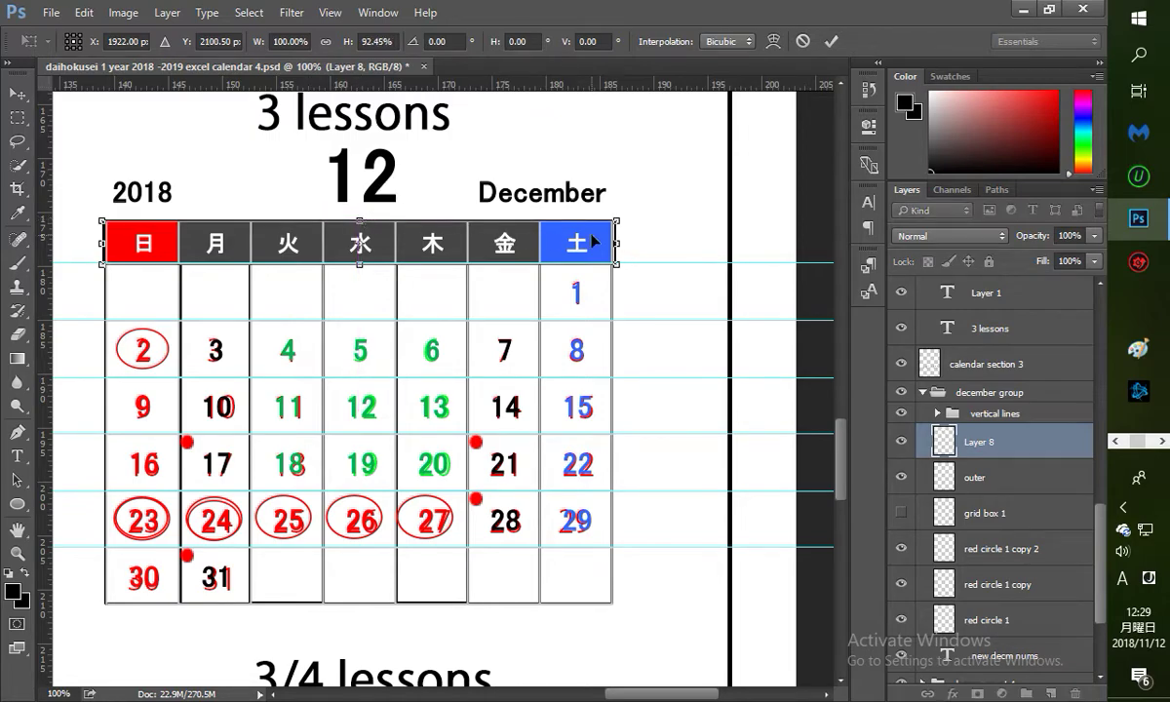
pyautogui.moveTo(616, 241); pyautogui.dragTo(613, 241)
pyautogui.moveTo(107, 242); pyautogui.dragTo(109, 244)
pyautogui.press('m')
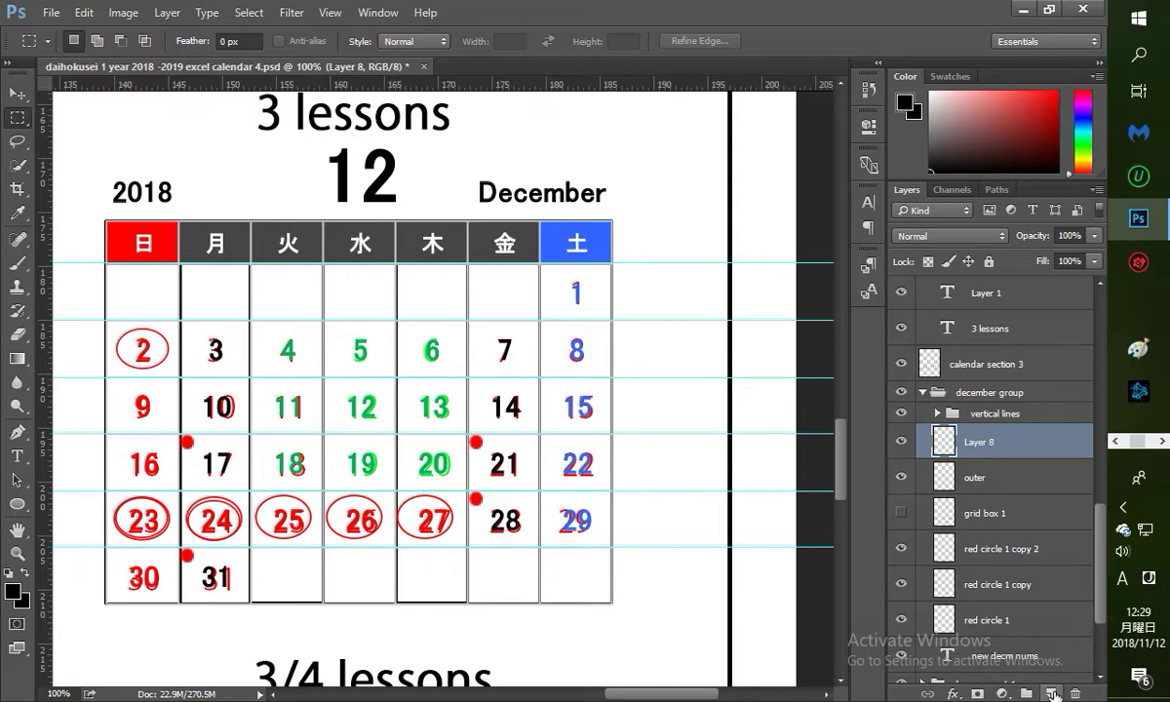
# Step: On another new layer, outline the first week row between the top two guides with a black outside stroke
pyautogui.hotkey('ctrl', 'shift', 'alt', 'n')
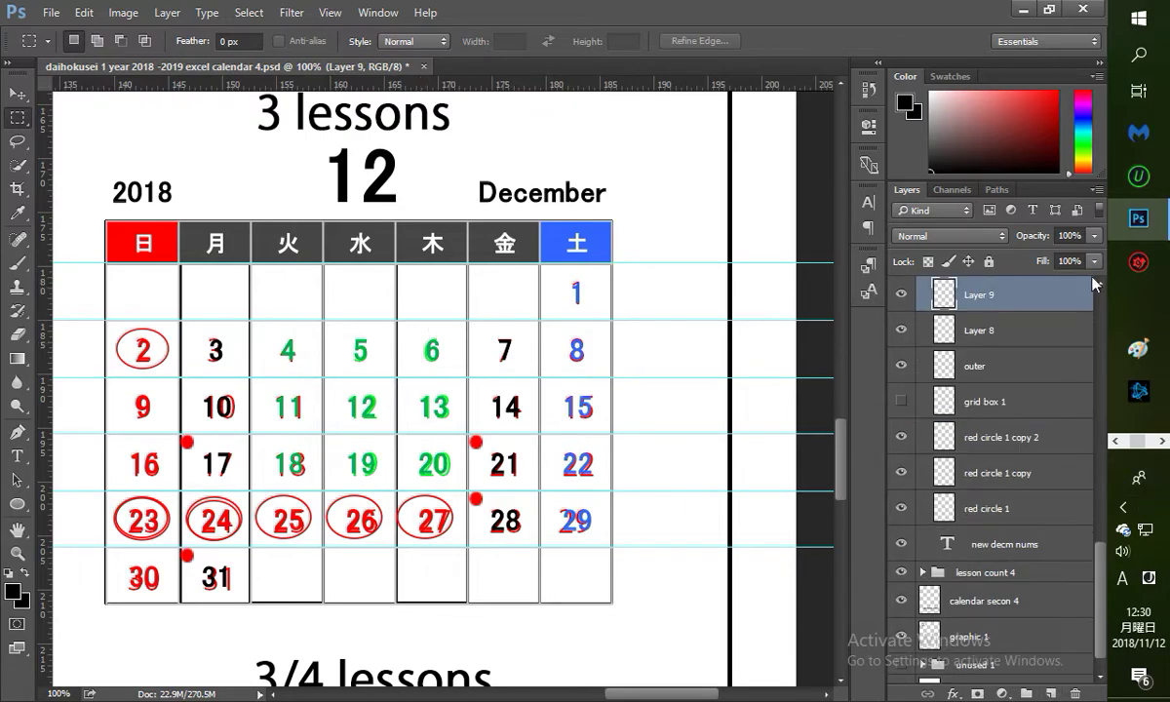
pyautogui.scroll(2, 1098, 288)
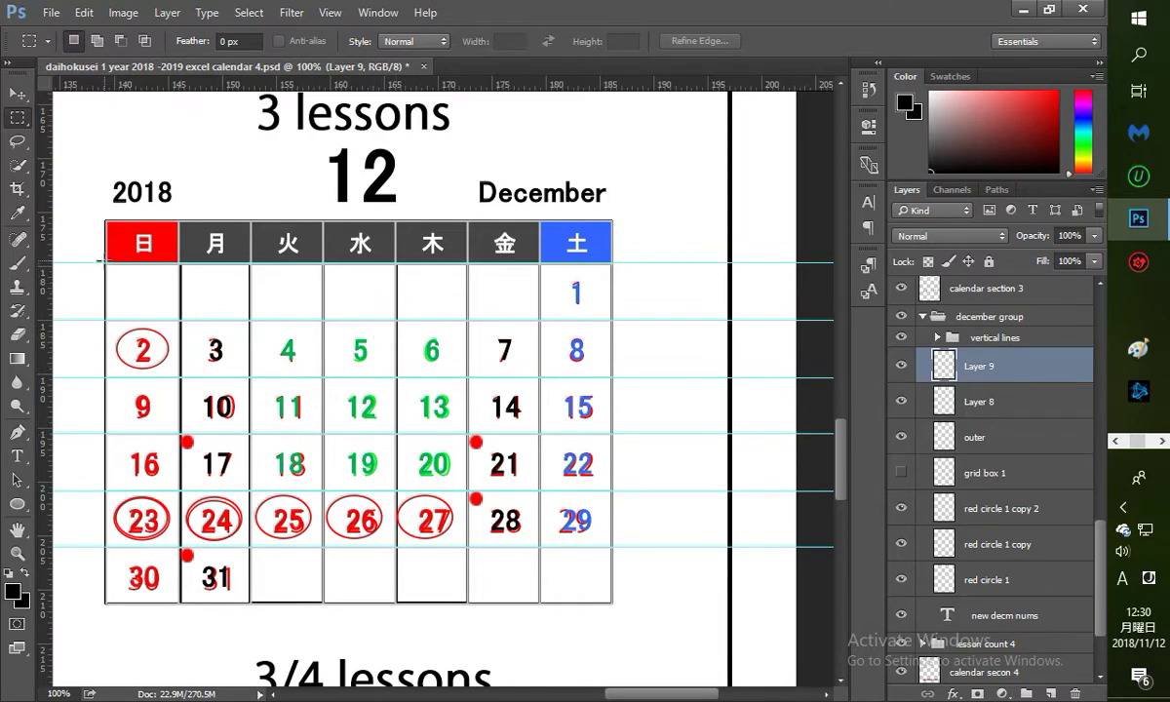
pyautogui.moveTo(106, 261); pyautogui.dragTo(613, 323)
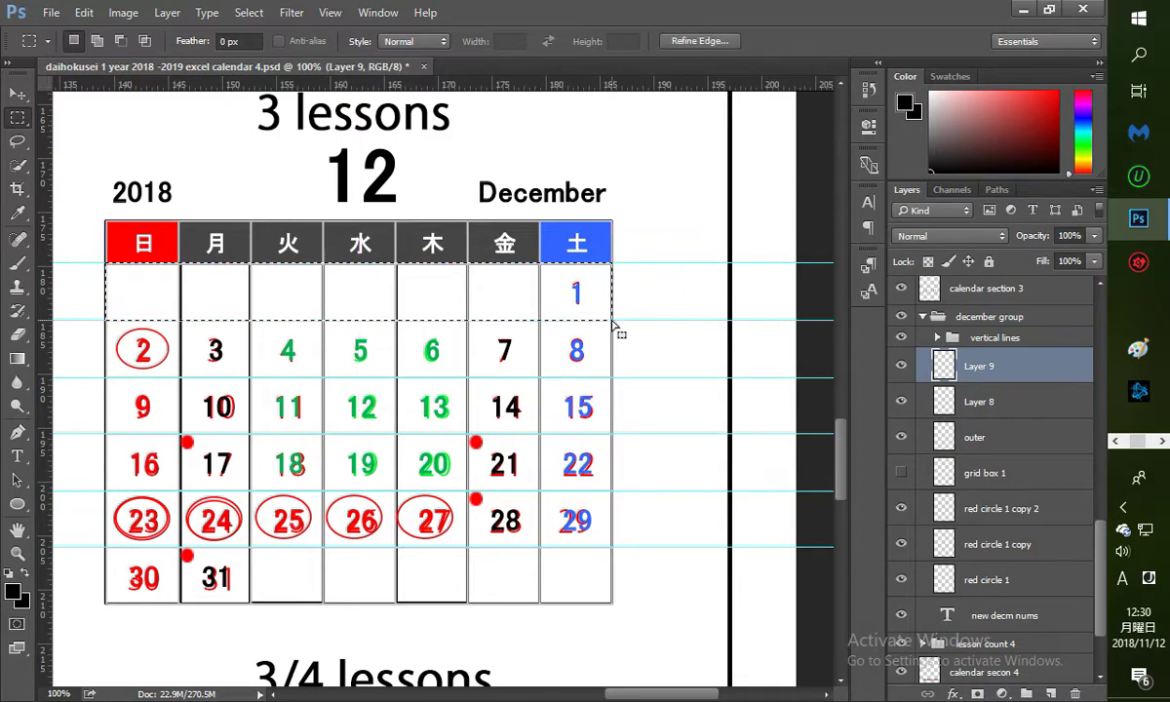
pyautogui.click(84, 12)
pyautogui.click(213, 277)
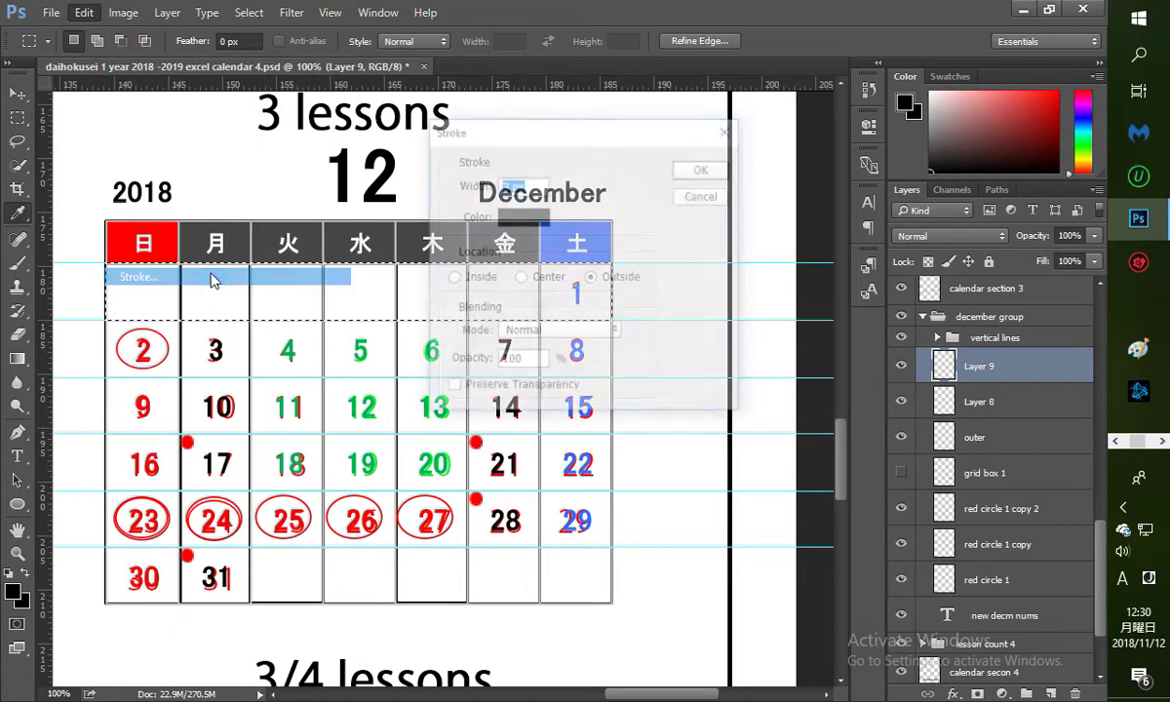
pyautogui.click(699, 170)
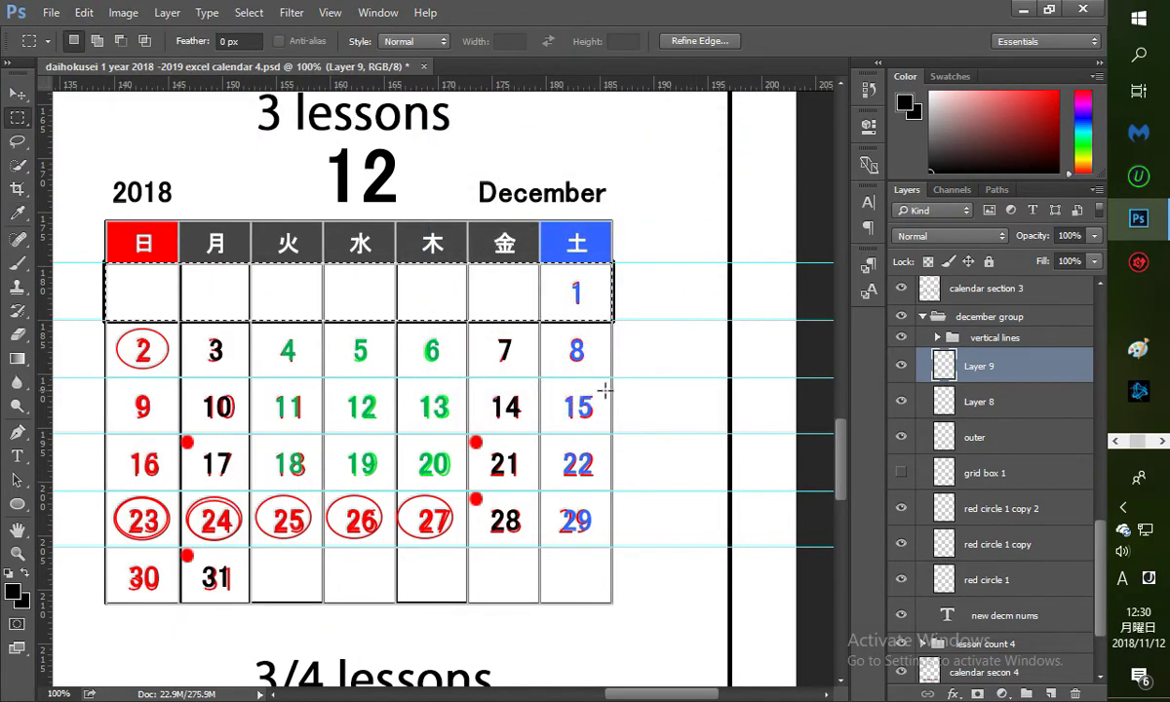
pyautogui.hotkey('ctrl', 'd')
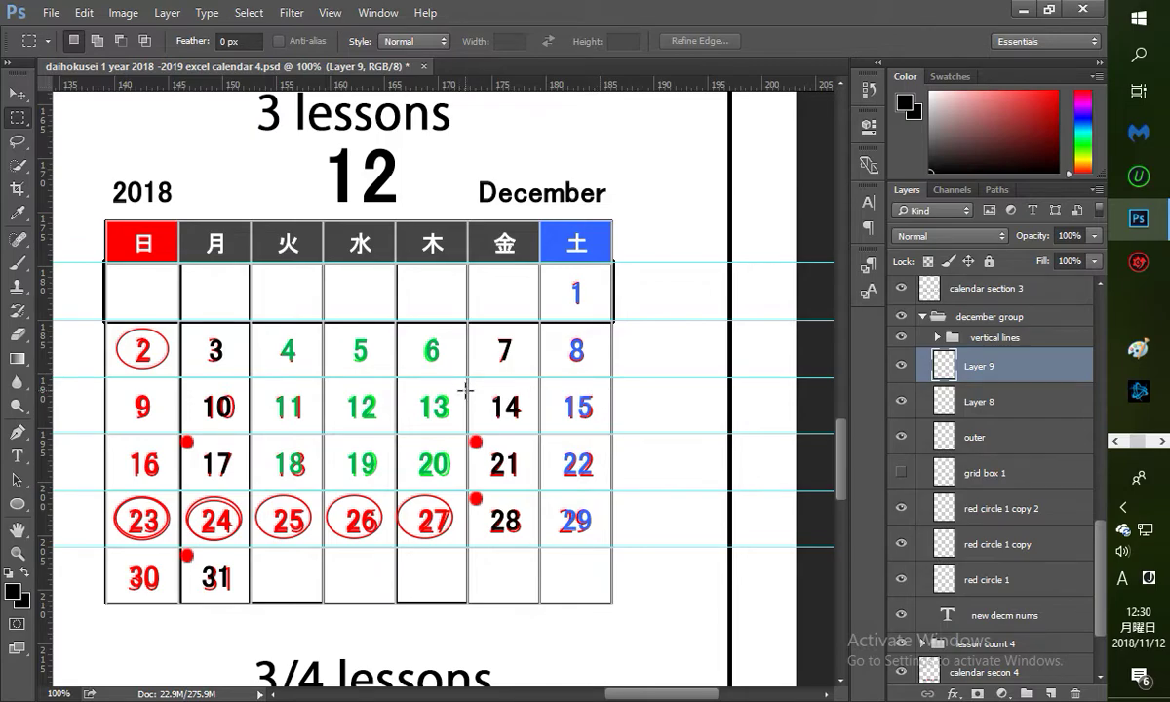
# Step: Reduce the first week outline on Layer 9 to 95.71% height and narrow both sides to the calendar's edges
pyautogui.hotkey('ctrl', 't')
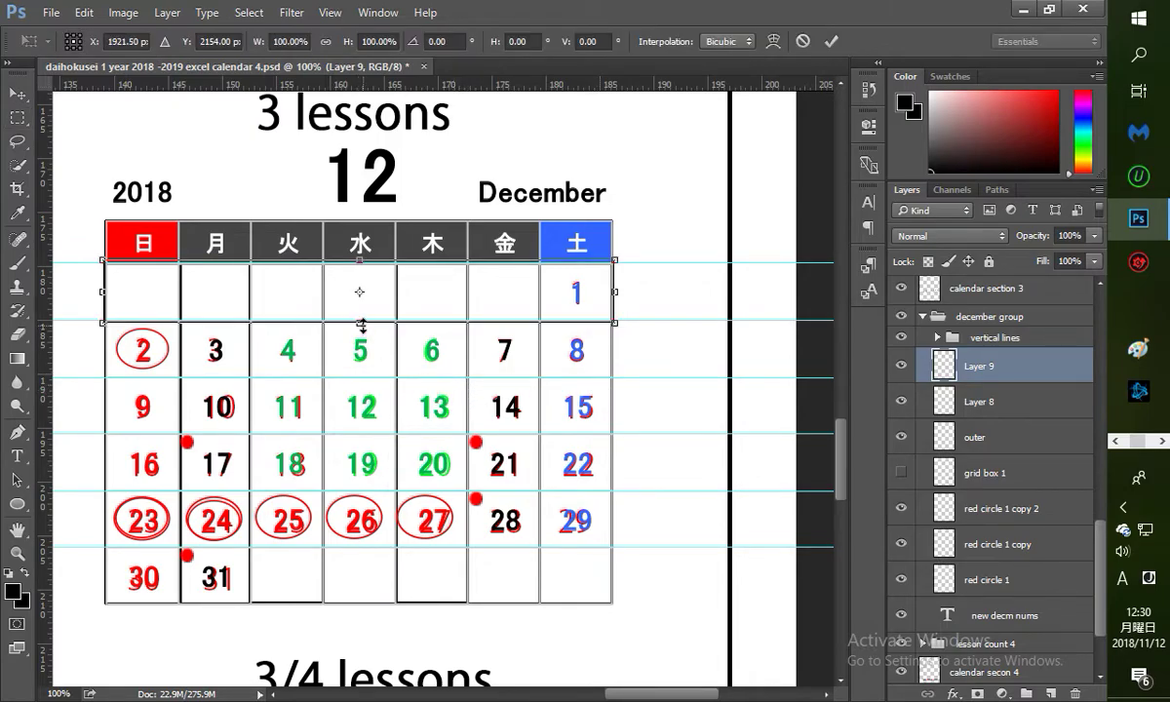
pyautogui.moveTo(361, 323); pyautogui.dragTo(361, 322)
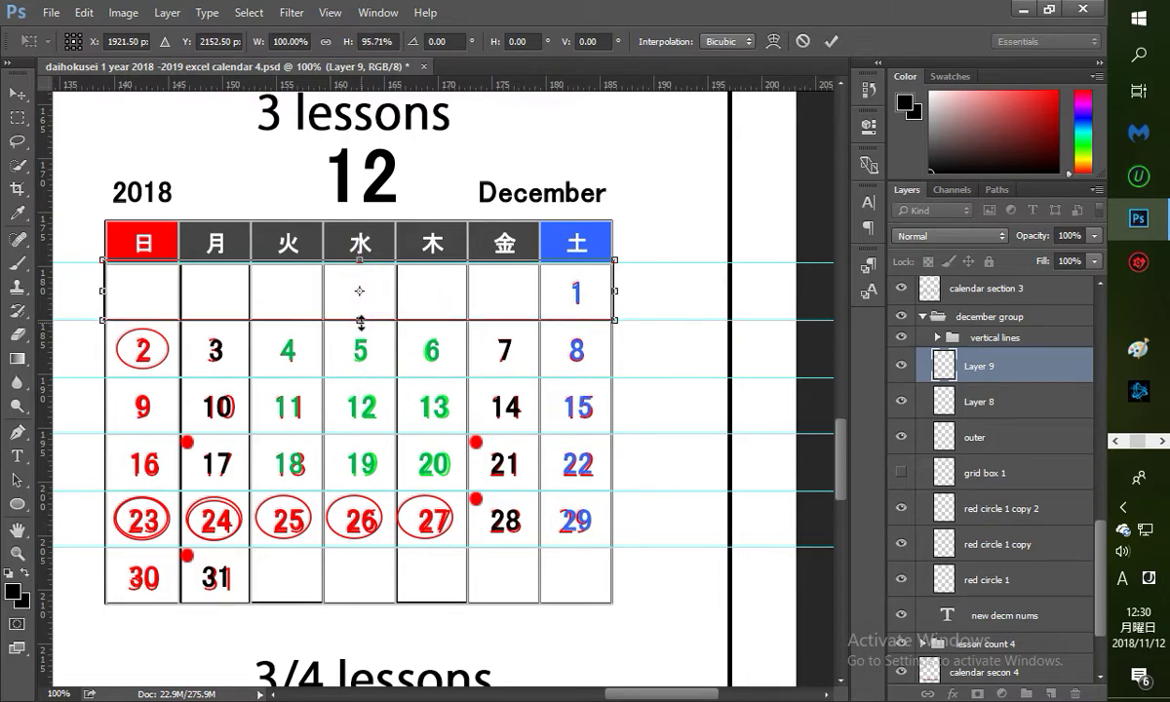
pyautogui.moveTo(614, 293); pyautogui.dragTo(612, 292)
pyautogui.moveTo(102, 292); pyautogui.dragTo(106, 292)
pyautogui.press('Return')
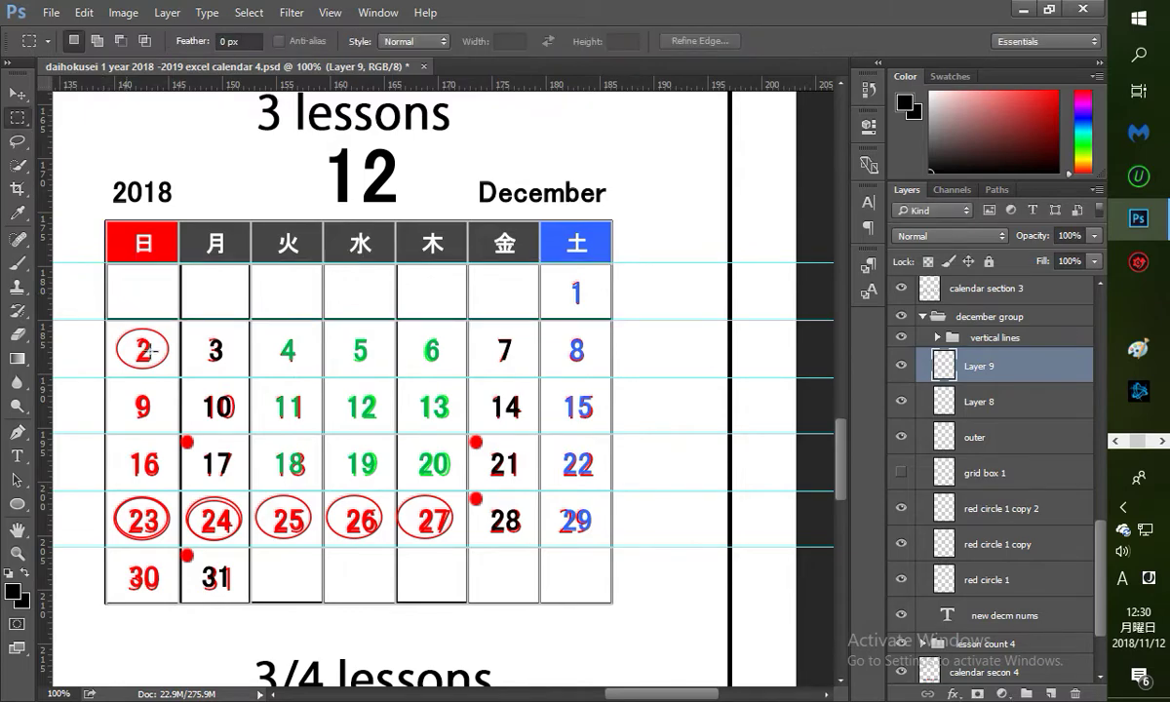
# Step: Try to widen the first week outline on Layer 9 slightly beyond the calendar's left edge
pyautogui.hotkey('ctrl', 't')
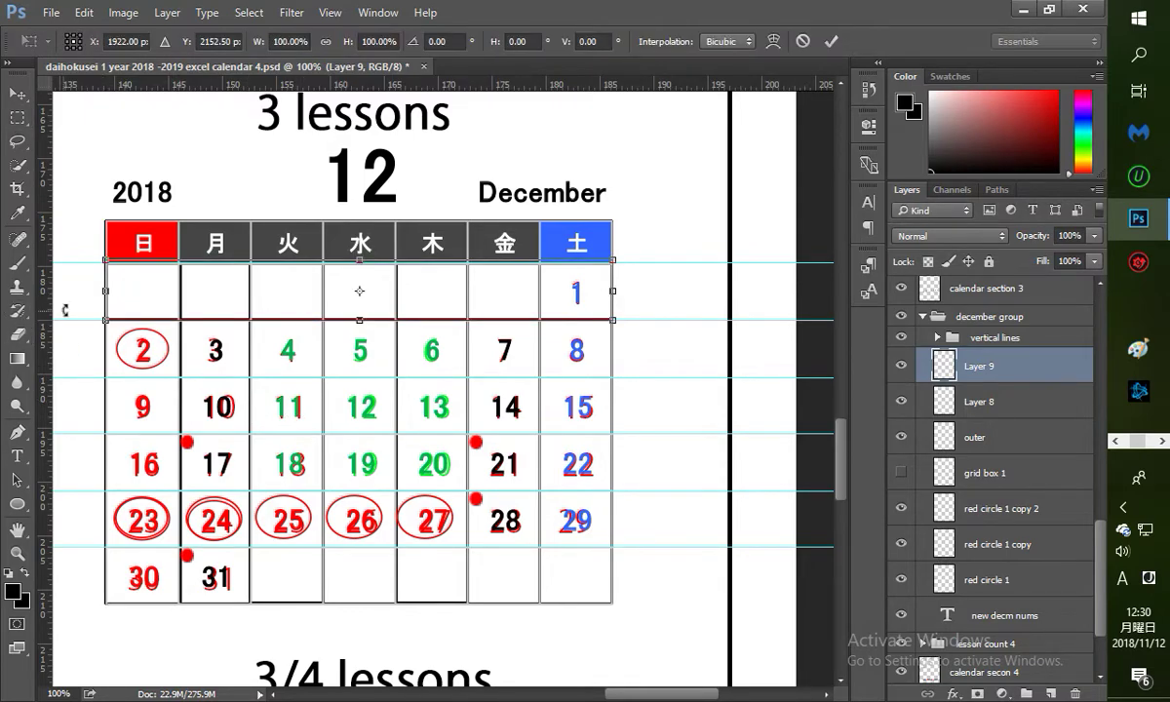
pyautogui.moveTo(103, 290); pyautogui.dragTo(100, 290)
pyautogui.press('Return')
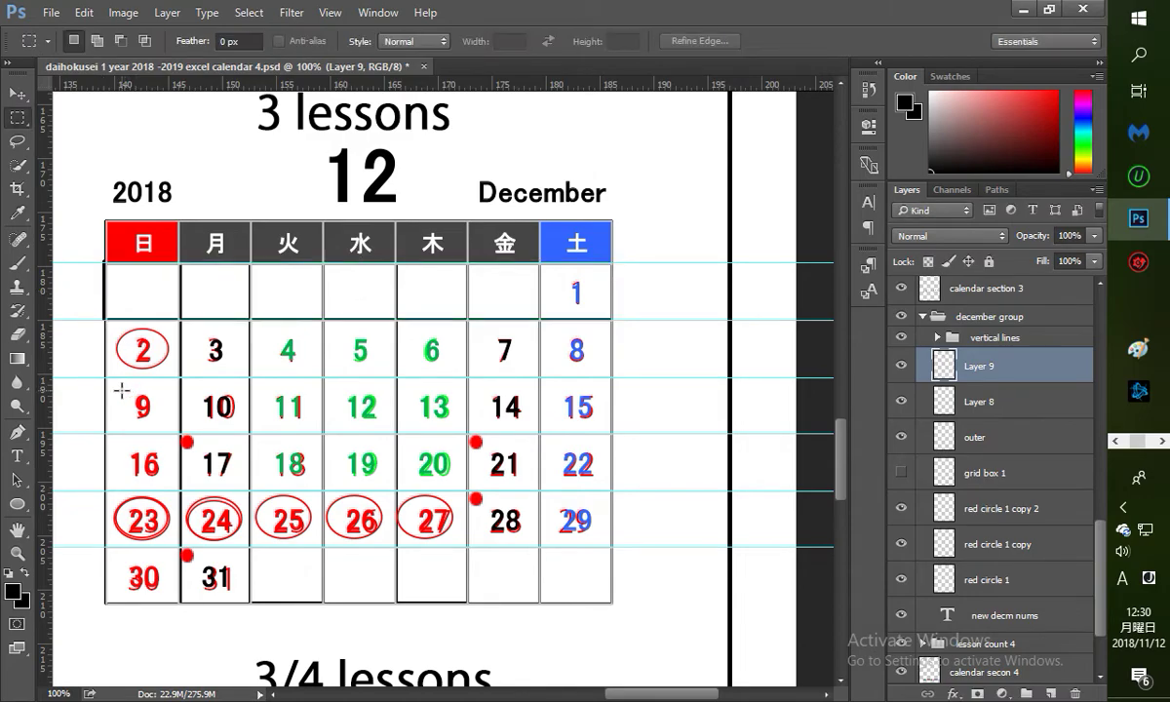
pyautogui.hotkey('ctrl', 't')
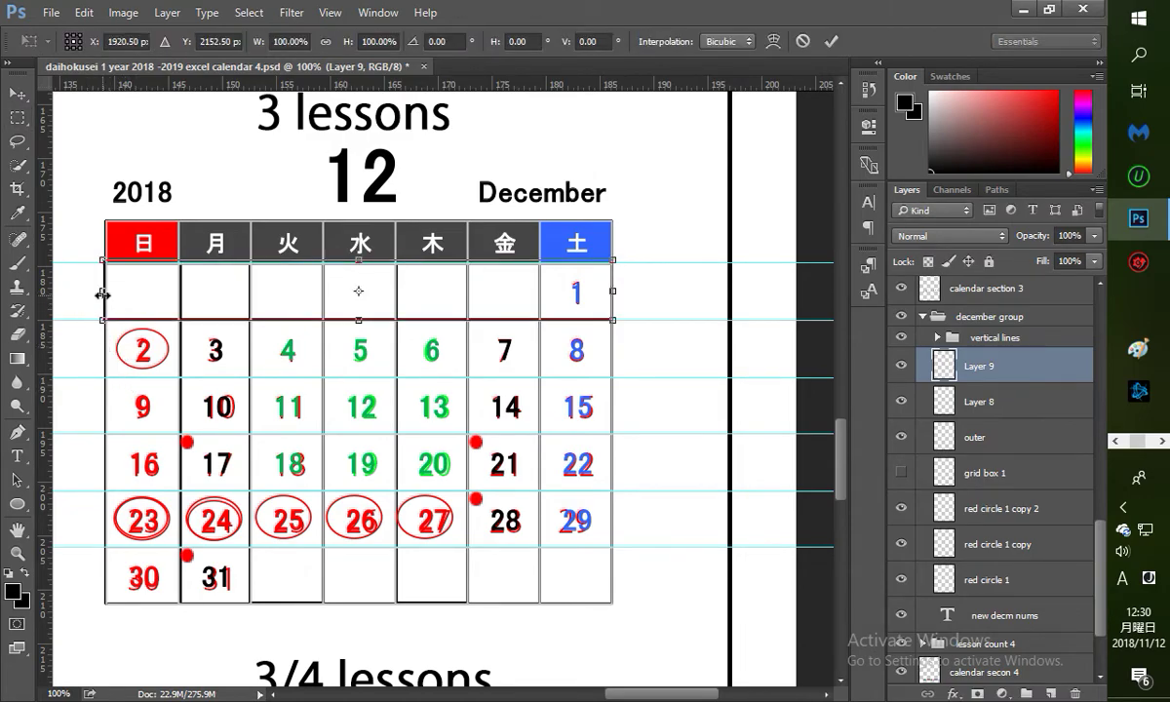
pyautogui.moveTo(102, 291); pyautogui.dragTo(103, 291)
# Step: Align the left side of the first week outline on Layer 9 with the calendar's left border at 300% zoom
pyautogui.click(16, 553)
pyautogui.click(443, 284)
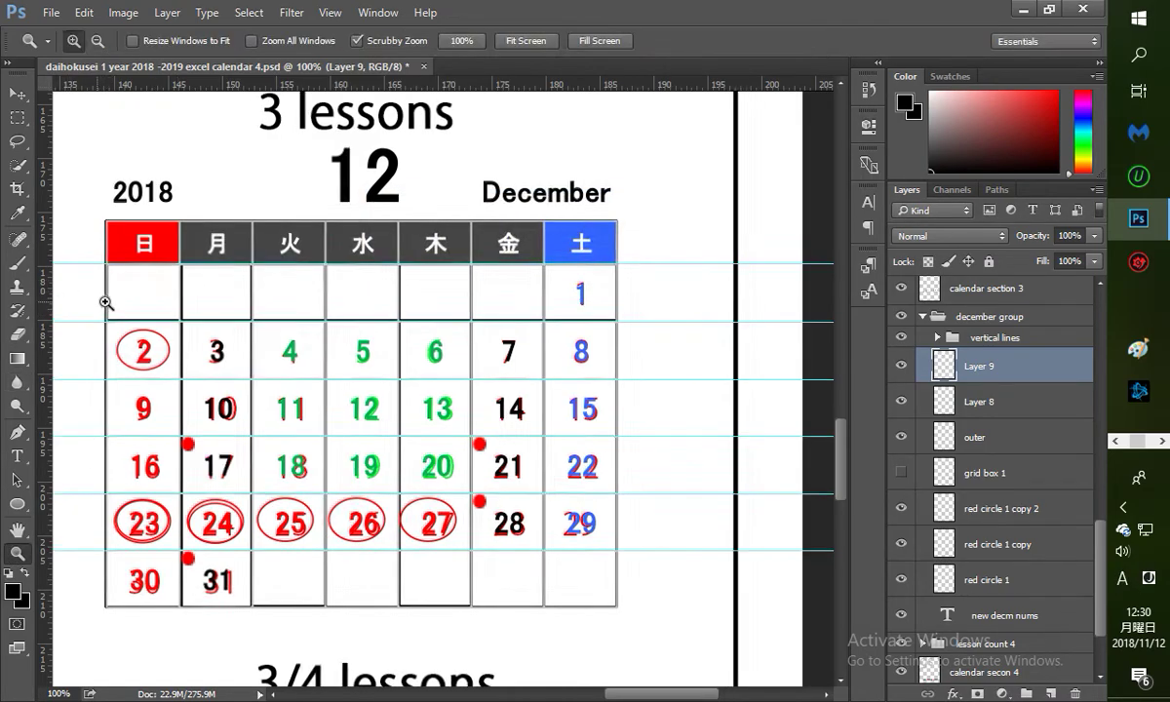
pyautogui.click(112, 301)
pyautogui.click(134, 306)
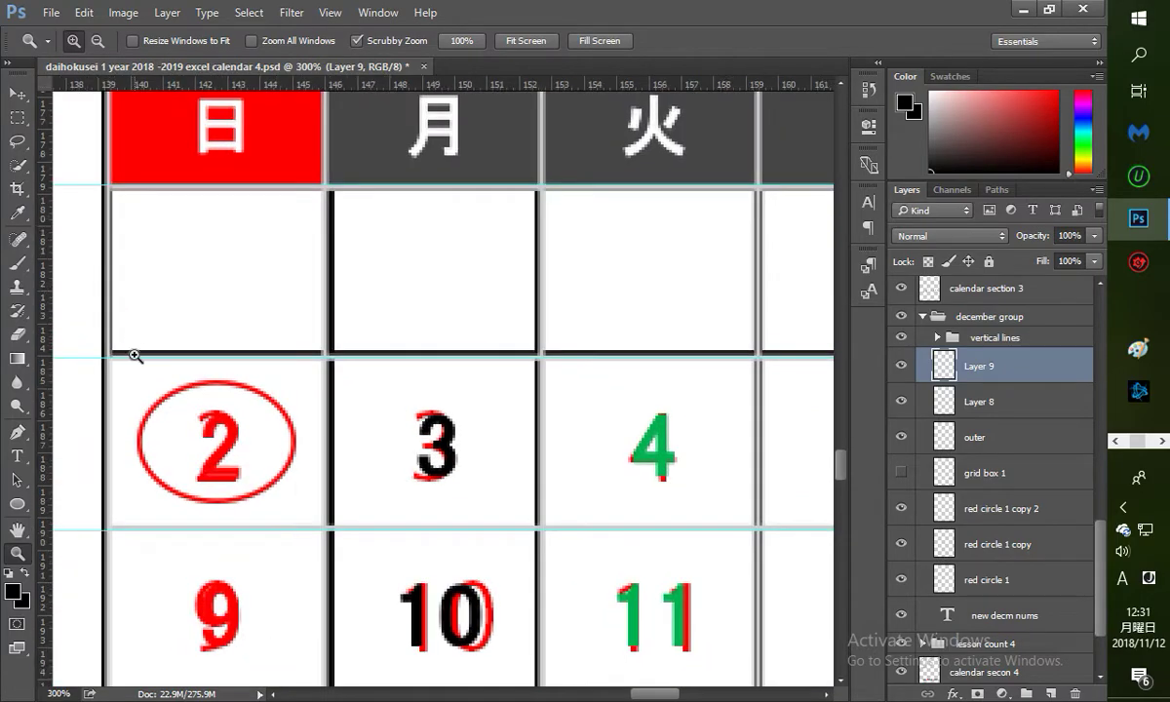
pyautogui.hotkey('ctrl', 't')
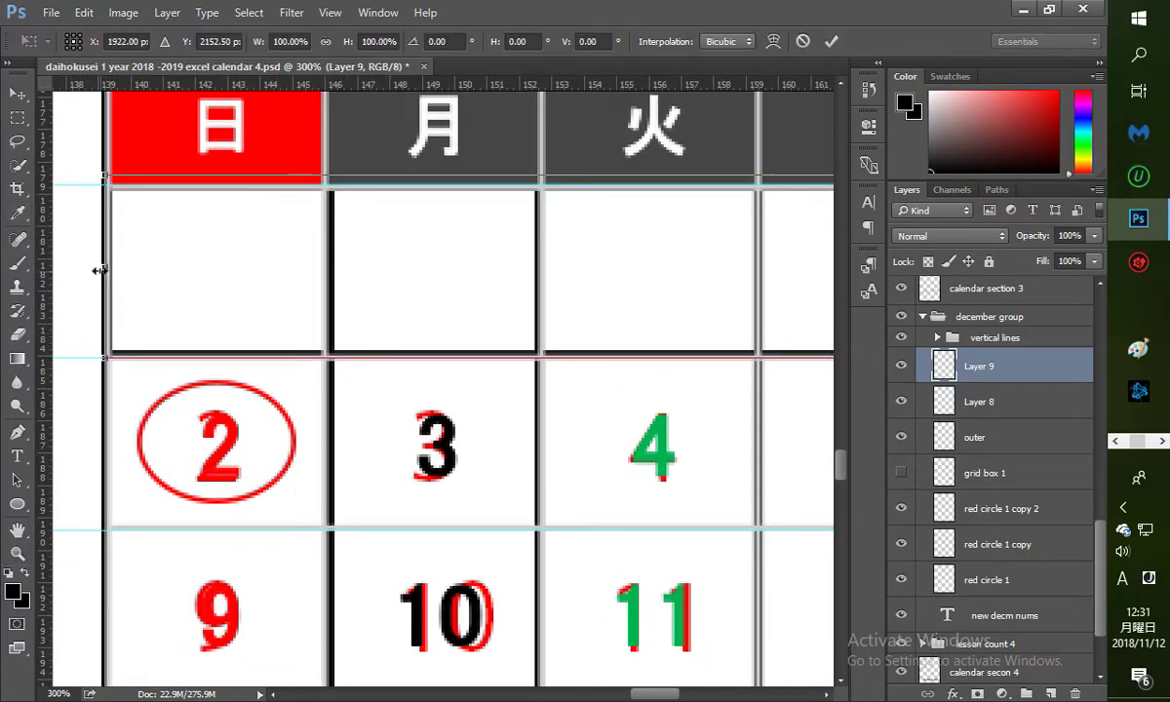
pyautogui.moveTo(107, 267); pyautogui.dragTo(101, 268)
pyautogui.press('Return')
pyautogui.press('z')
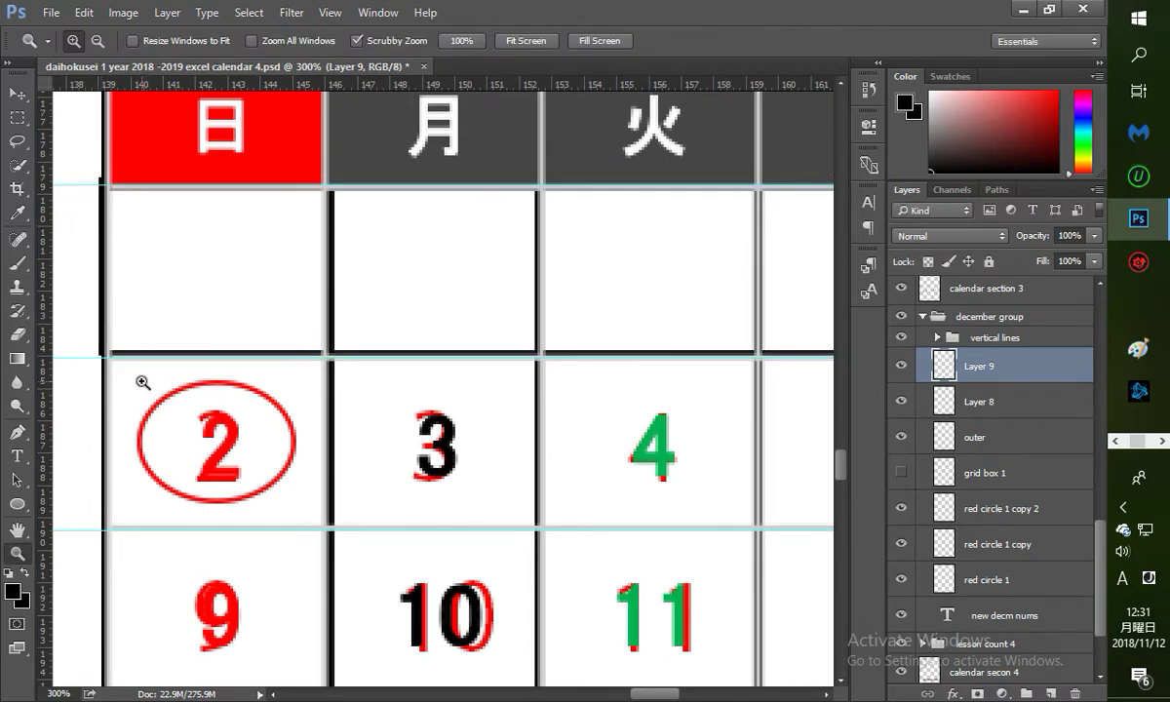
pyautogui.hotkey('ctrl', 't')
pyautogui.moveTo(96, 266)
pyautogui.mouseDown()
pyautogui.moveTo(120, 266)
pyautogui.moveTo(97, 264)
pyautogui.mouseUp()
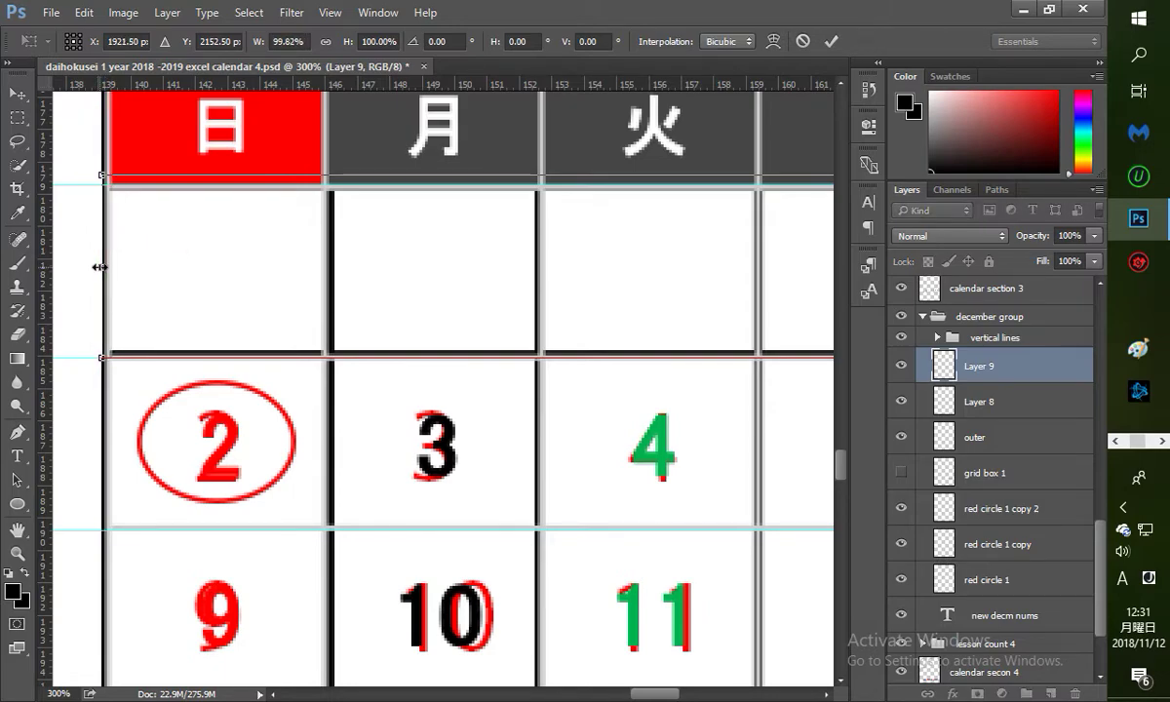
pyautogui.press('Return')
pyautogui.press('z')
# Step: Check the right side of the Layer 9 outline against the calendar's right border
pyautogui.moveTo(651, 693); pyautogui.dragTo(723, 660)
pyautogui.hotkey('ctrl', 't')
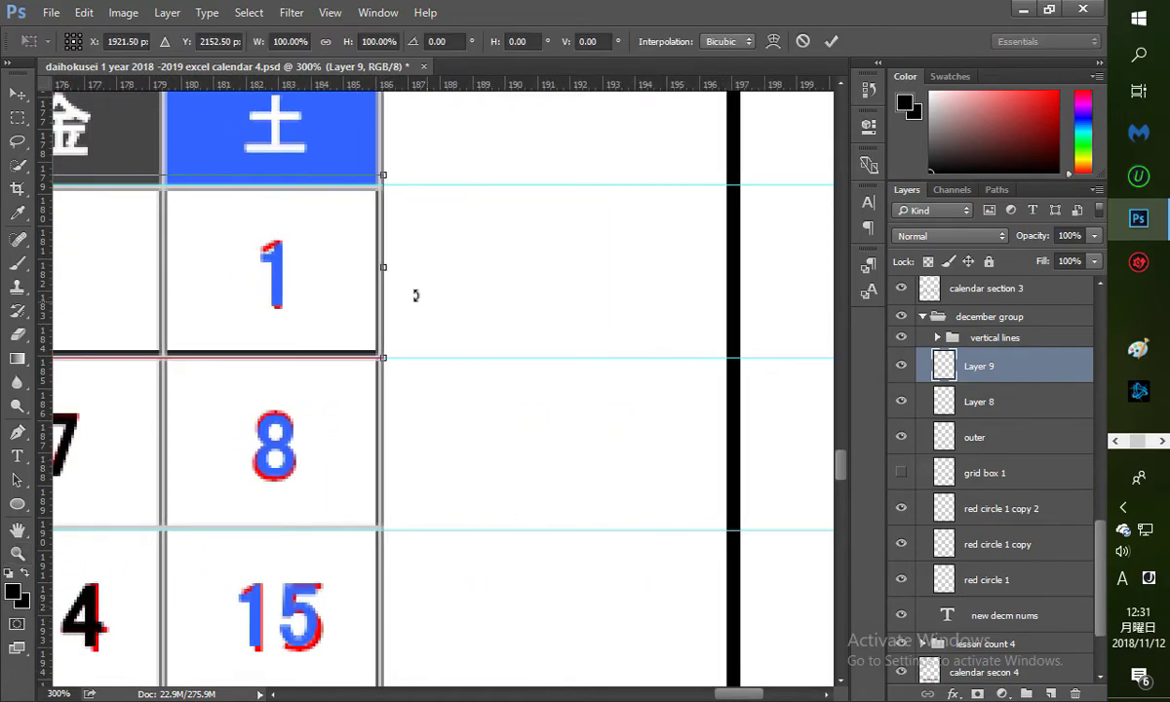
pyautogui.moveTo(385, 272)
pyautogui.mouseDown()
pyautogui.moveTo(401, 271)
pyautogui.moveTo(386, 267)
pyautogui.mouseUp()
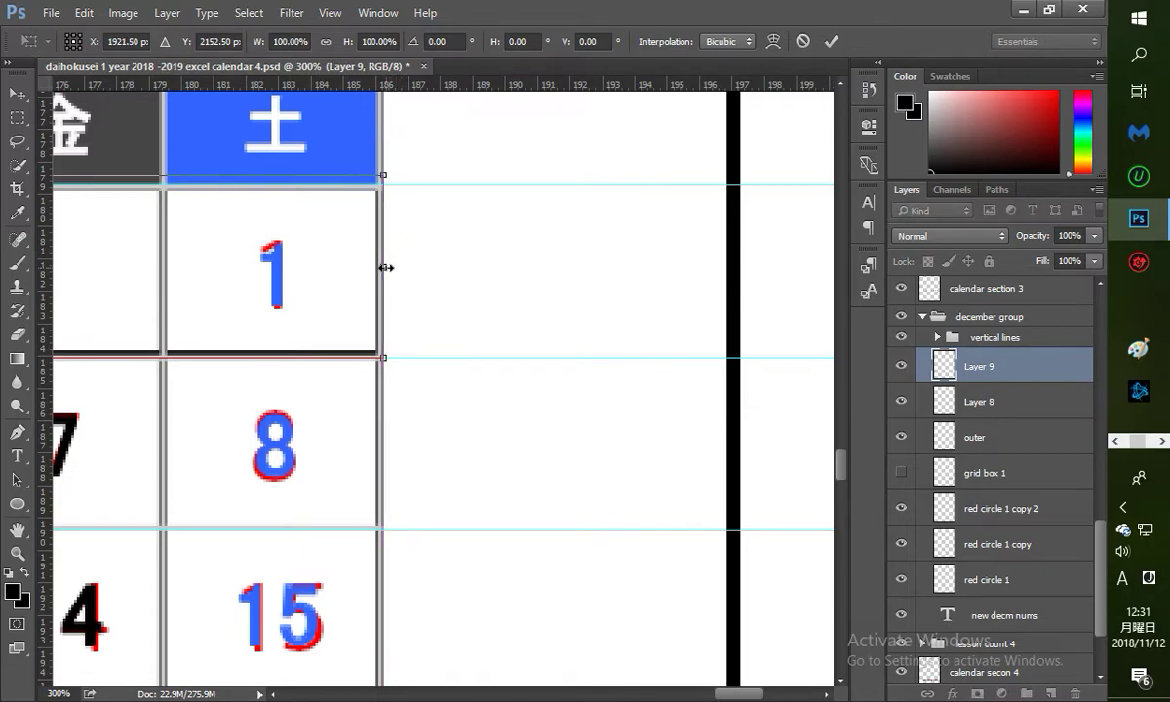
pyautogui.press('Return')
# Step: Duplicate Layer 9 and fit the copy over the second week row (2–8), flush with the calendar's sides
pyautogui.moveTo(747, 696); pyautogui.dragTo(682, 696)
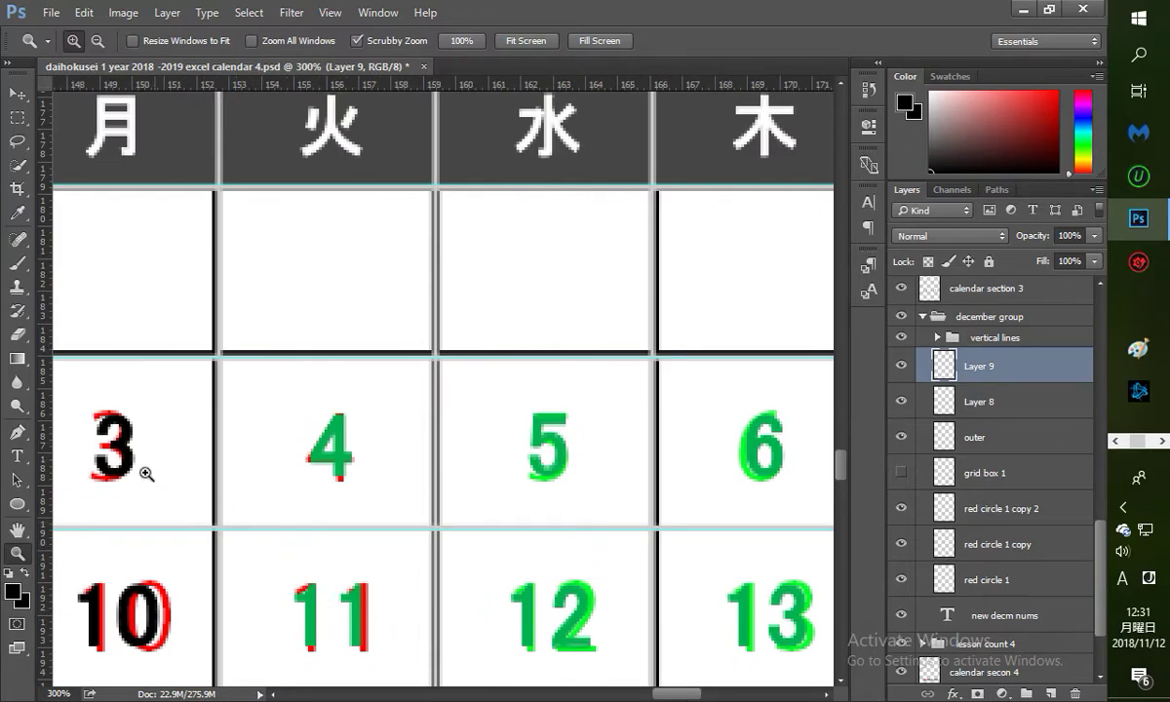
pyautogui.keyDown('alt'); pyautogui.click(209, 567); pyautogui.keyUp('alt')
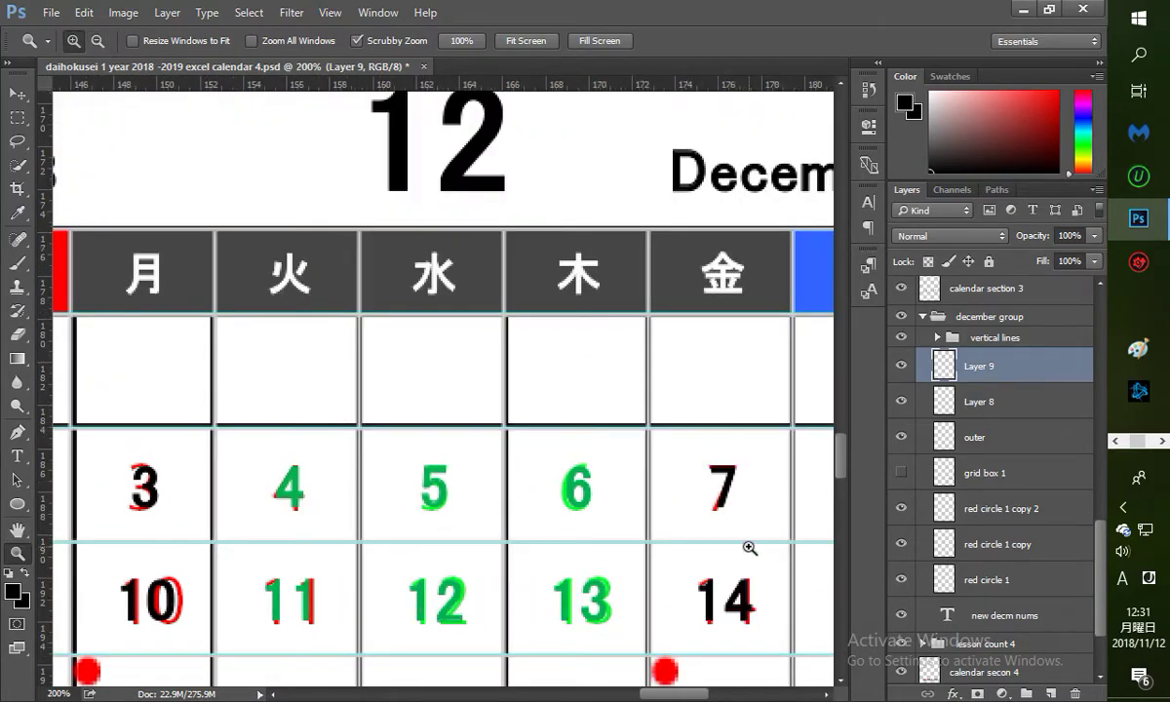
pyautogui.moveTo(1061, 375); pyautogui.dragTo(1050, 693)
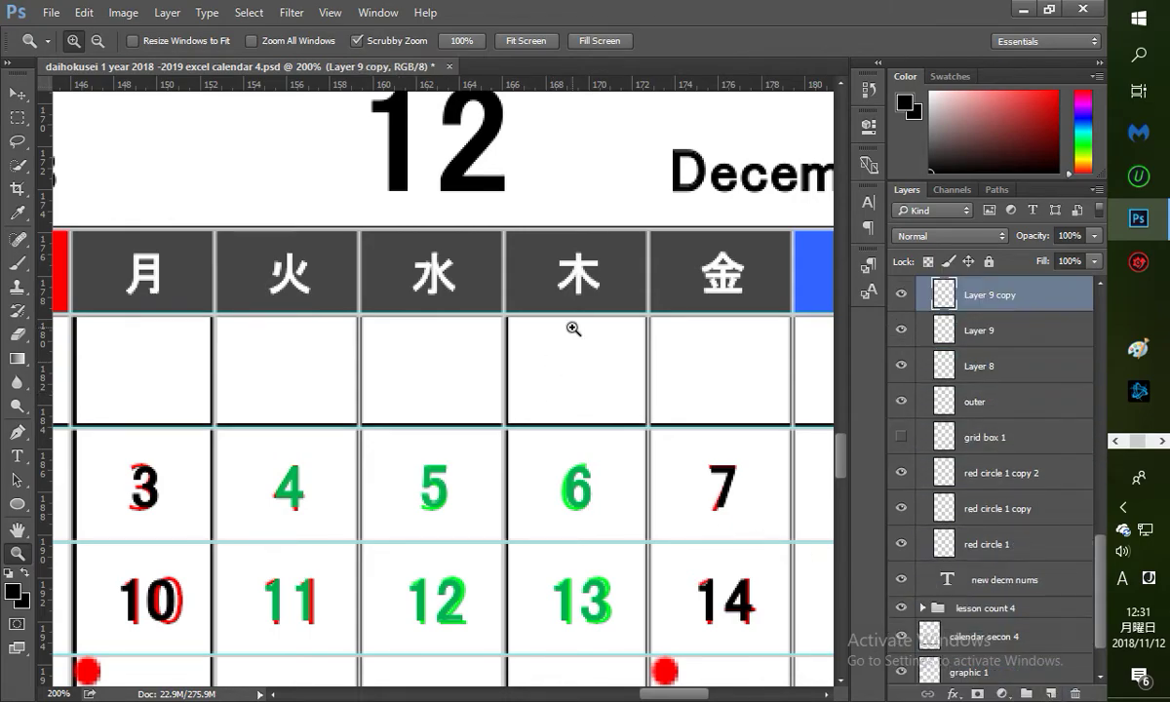
pyautogui.click(17, 94)
pyautogui.moveTo(295, 381); pyautogui.dragTo(306, 487)
pyautogui.press('z')
pyautogui.keyDown('alt'); pyautogui.click(260, 574); pyautogui.keyUp('alt')
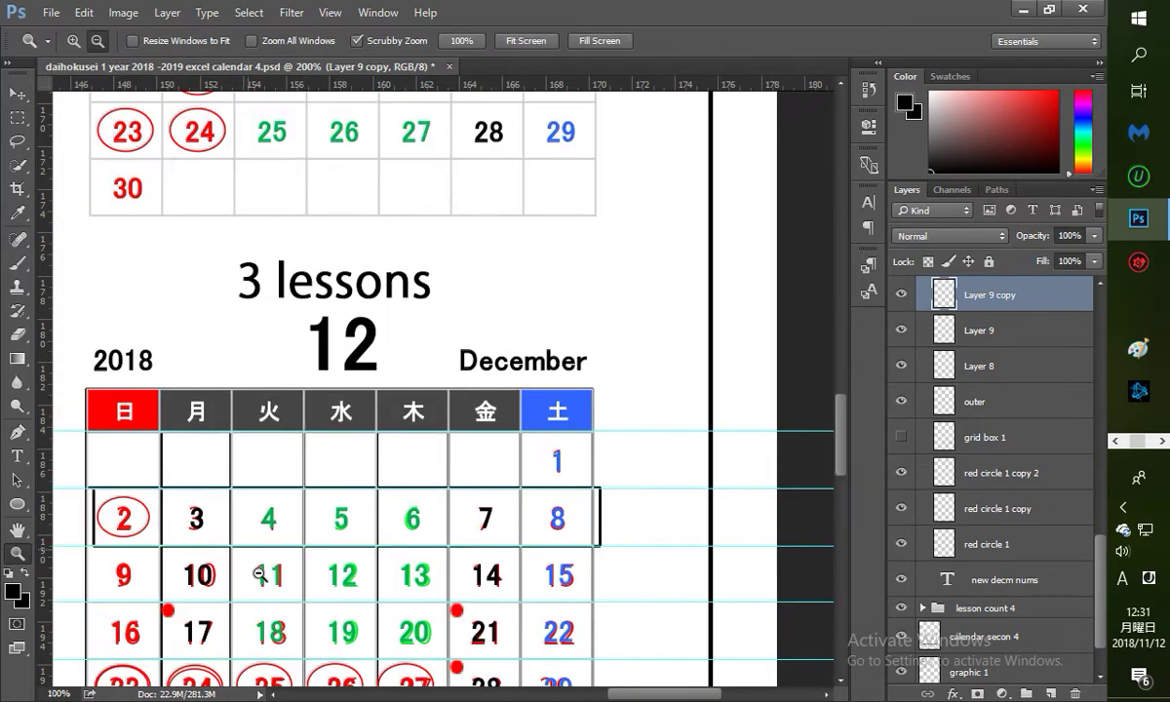
pyautogui.click(17, 93)
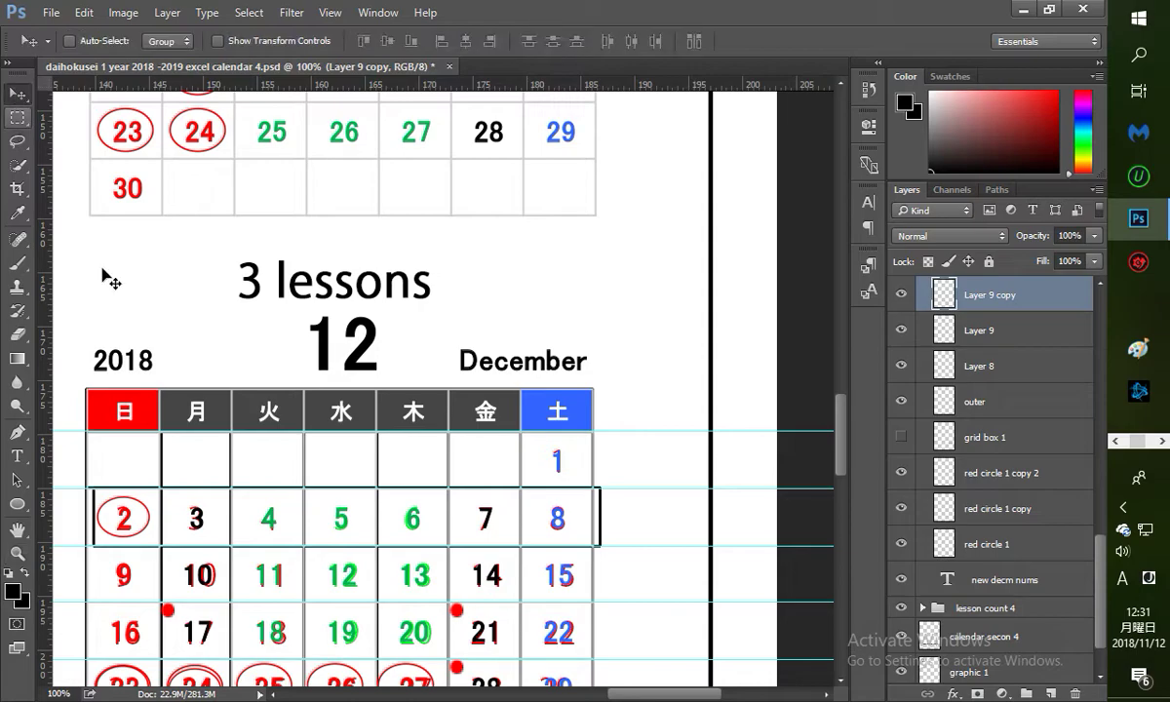
pyautogui.moveTo(341, 539); pyautogui.dragTo(334, 538)
pyautogui.moveTo(335, 537); pyautogui.dragTo(335, 539)
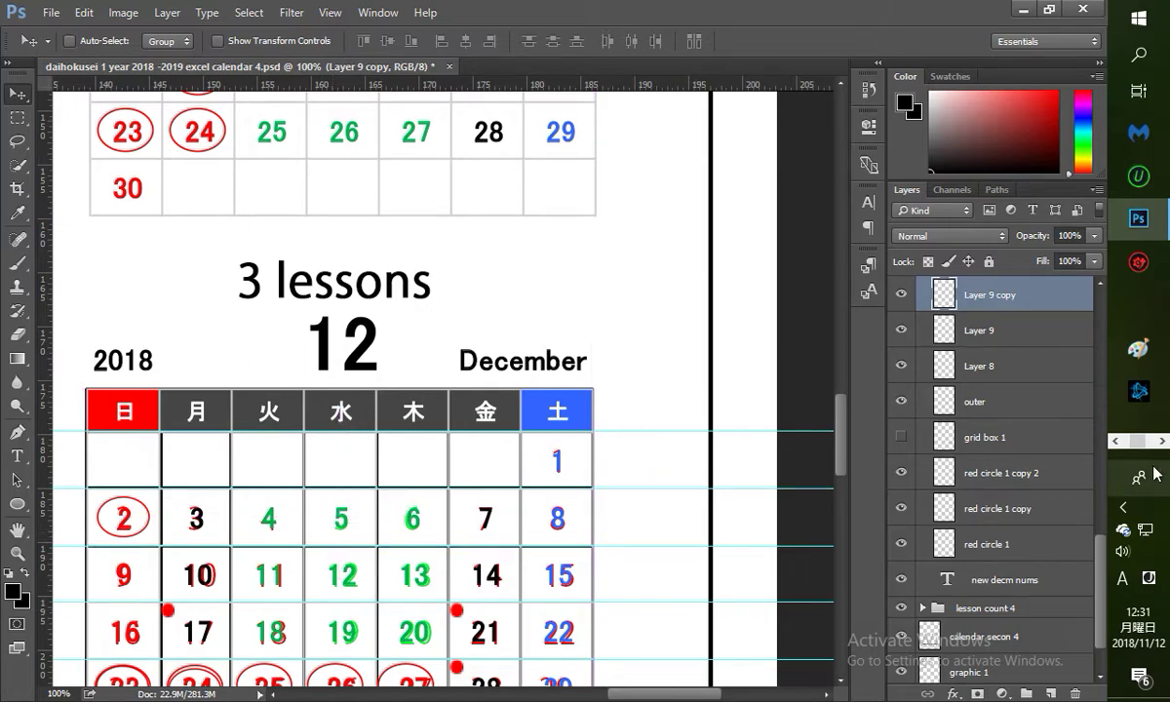
# Step: Duplicate the second week outline onto the third week row (9–15) and reduce its height to the guide below
pyautogui.moveTo(960, 297); pyautogui.dragTo(1051, 693)
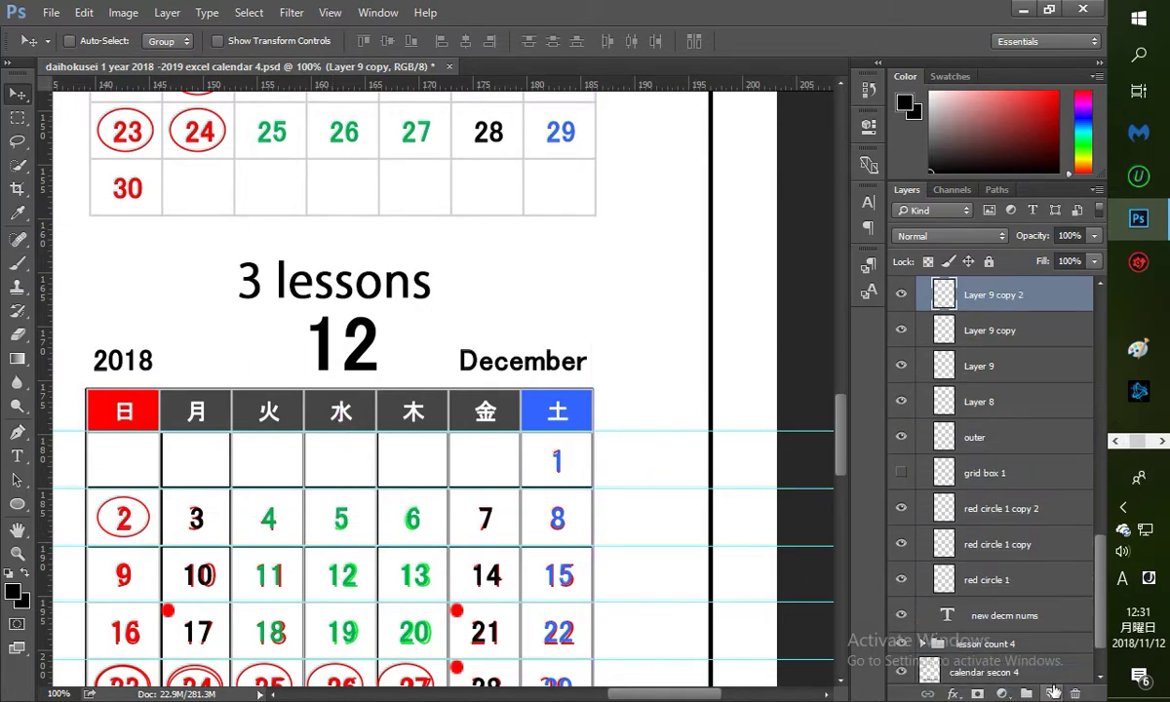
pyautogui.moveTo(841, 418); pyautogui.dragTo(844, 448)
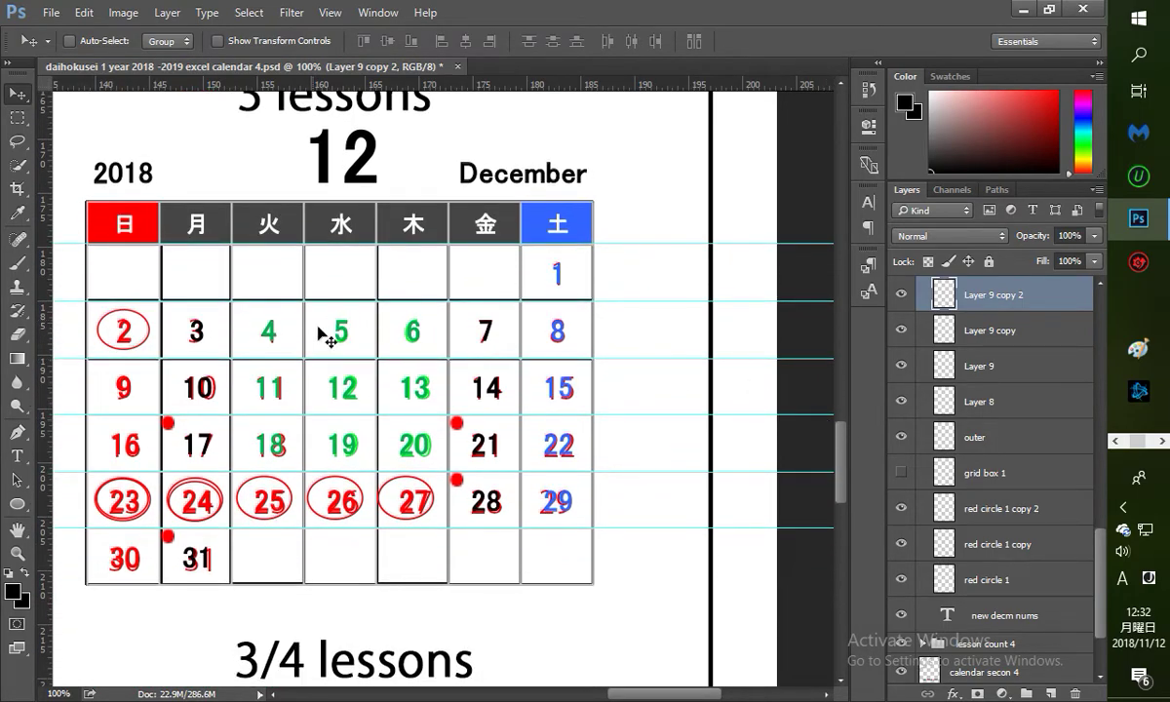
pyautogui.moveTo(320, 331); pyautogui.dragTo(318, 384)
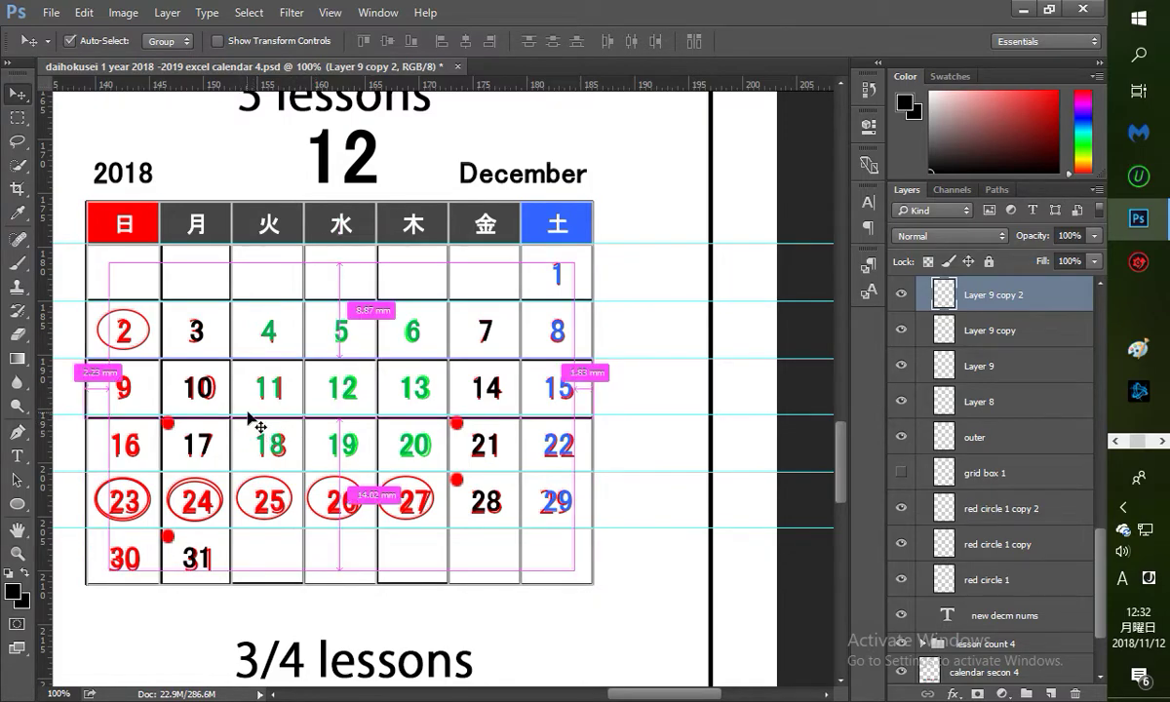
pyautogui.hotkey('ctrl', 't')
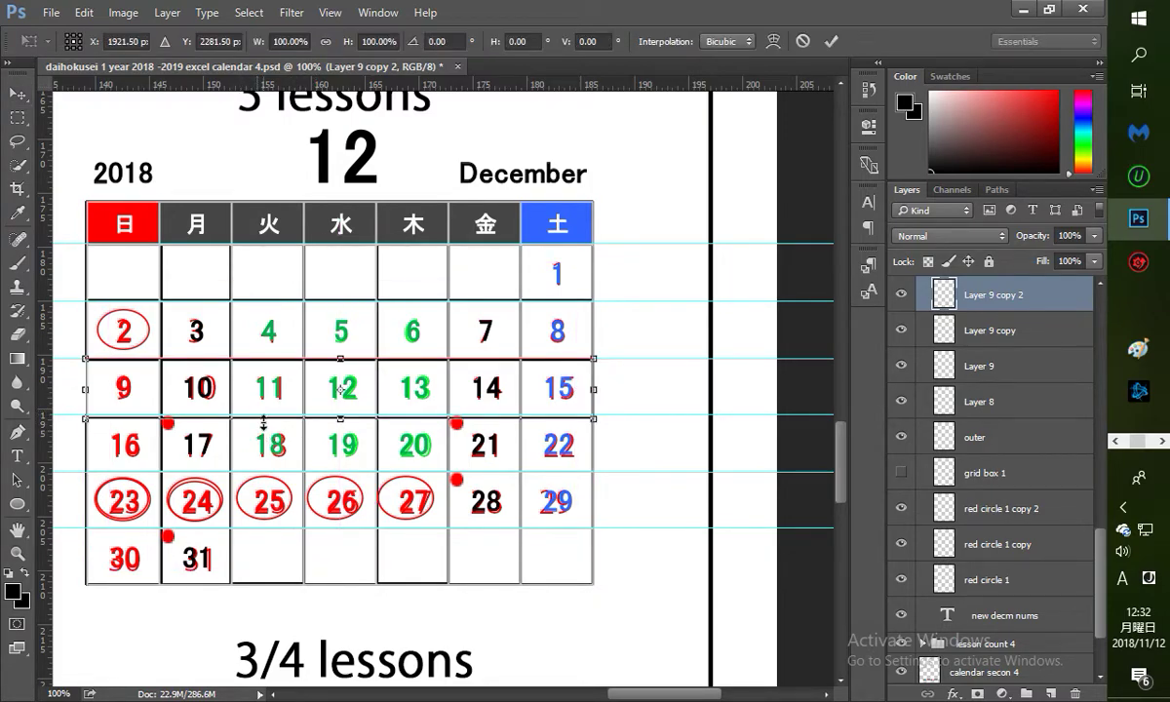
pyautogui.moveTo(280, 425); pyautogui.dragTo(280, 421)
pyautogui.press('Return')
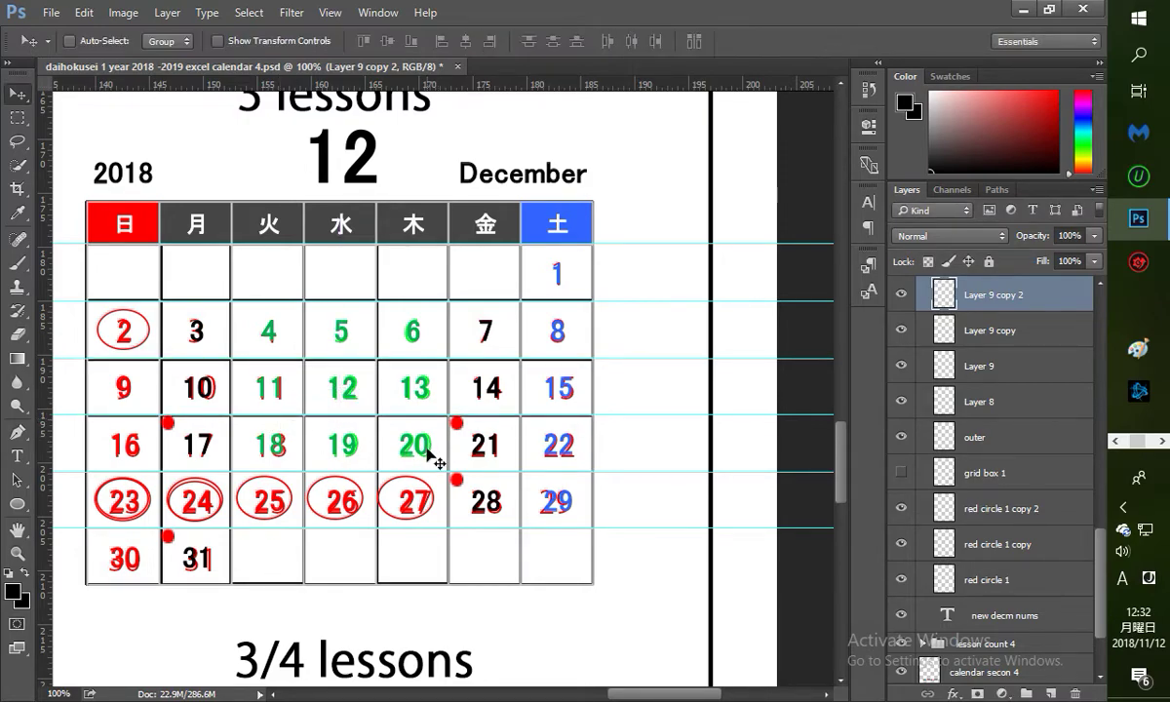
# Step: Duplicate the row outline twice more, placing the copies over the 16–22 and 23–29 week rows
pyautogui.moveTo(975, 286); pyautogui.dragTo(1053, 690)
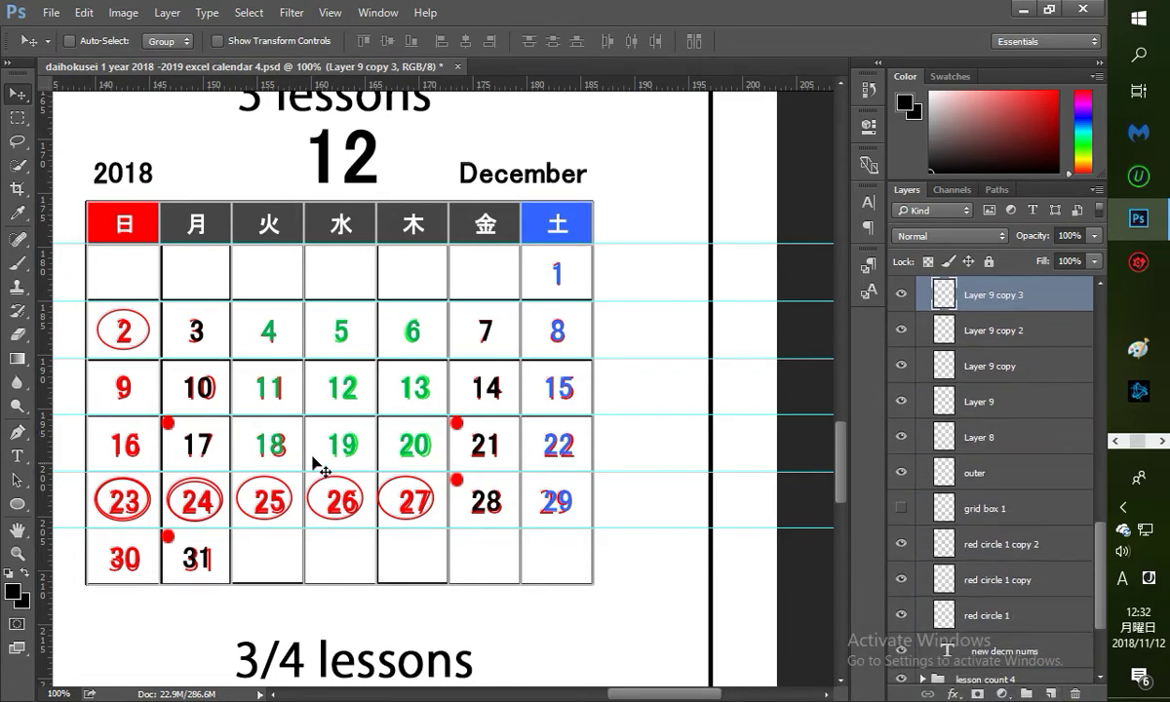
pyautogui.moveTo(332, 397); pyautogui.dragTo(327, 451)
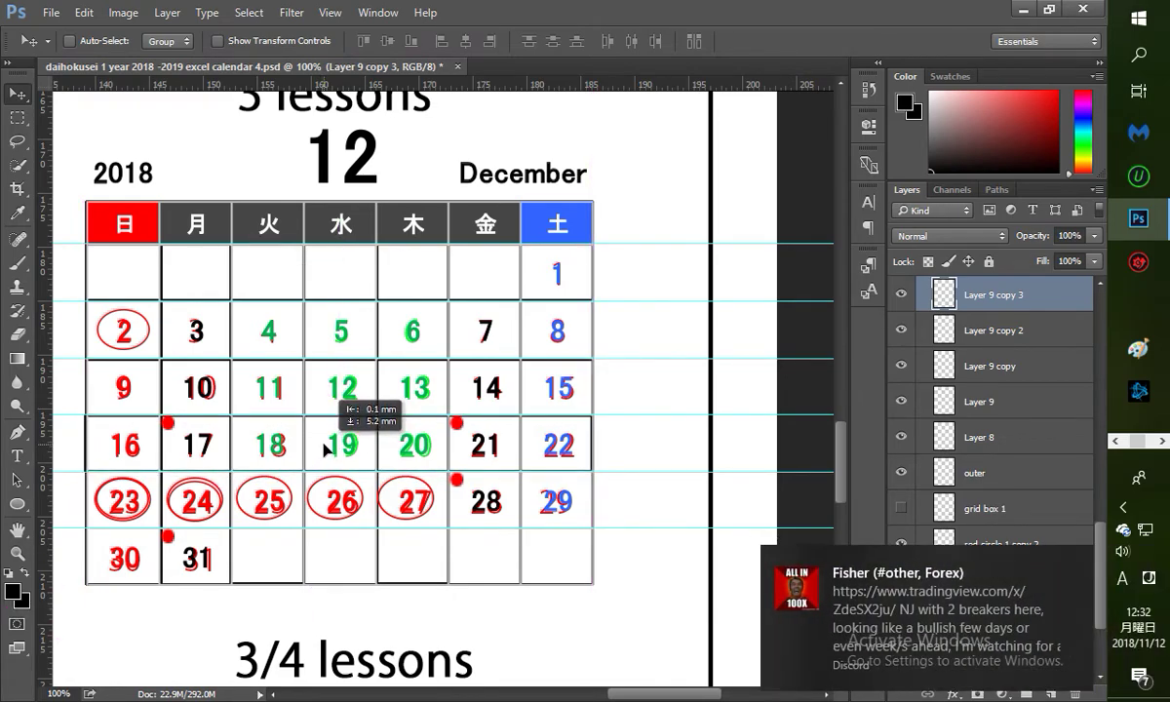
pyautogui.moveTo(324, 449); pyautogui.dragTo(326, 449)
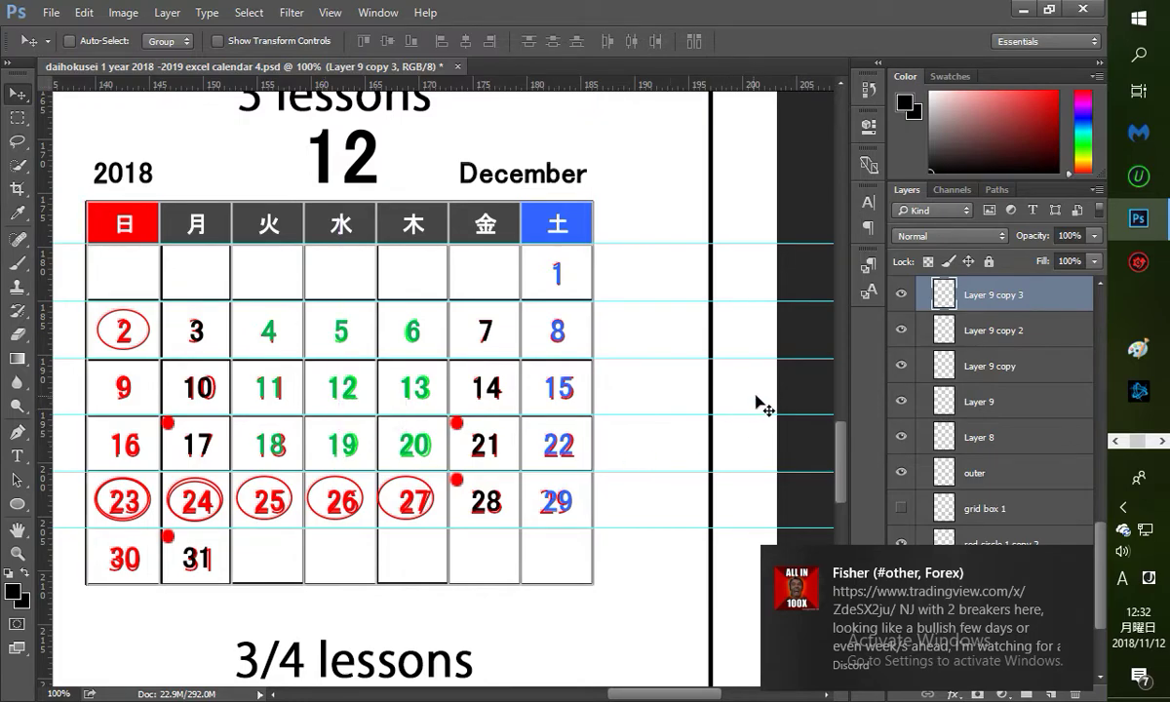
pyautogui.moveTo(1017, 298); pyautogui.dragTo(1051, 688)
pyautogui.moveTo(363, 446); pyautogui.dragTo(362, 499)
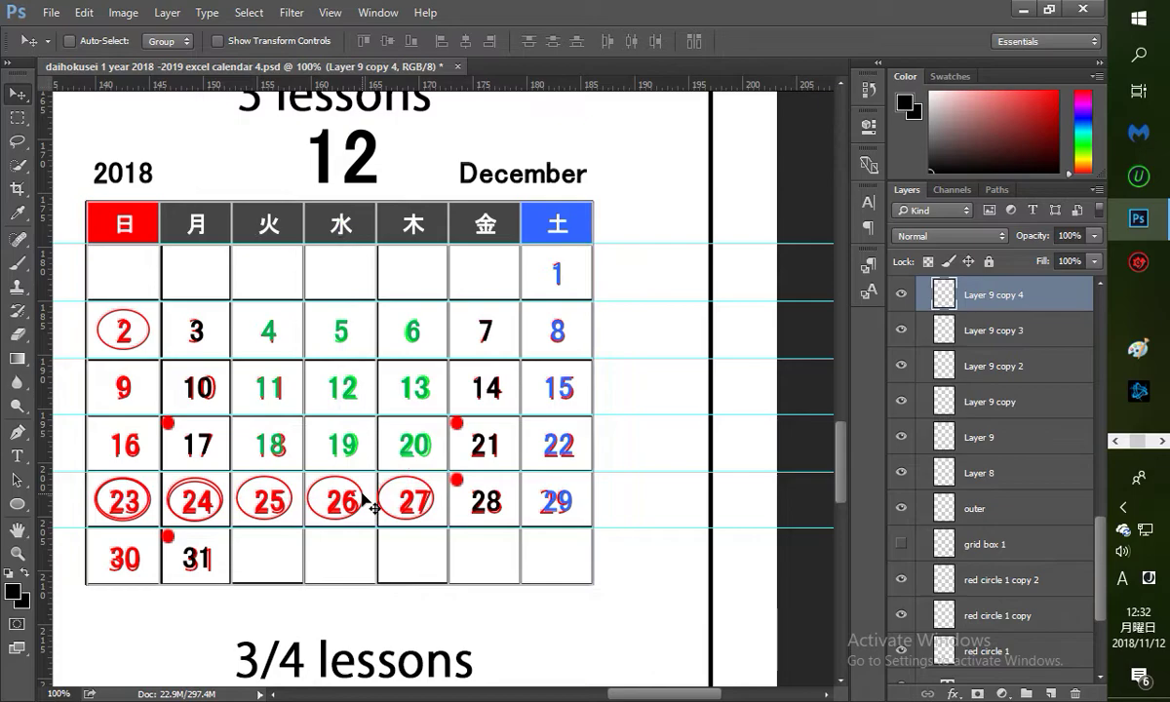
# Step: Group the row outline layers from Layer 9 copy 4 down to Layer 8 and name the group "horizontal lines"
pyautogui.moveTo(956, 292)
pyautogui.mouseDown()
pyautogui.moveTo(1035, 458)
pyautogui.moveTo(1028, 551)
pyautogui.moveTo(1015, 402)
pyautogui.moveTo(958, 298)
pyautogui.mouseUp()
pyautogui.keyDown('shift'); pyautogui.click(1002, 481); pyautogui.keyUp('shift')
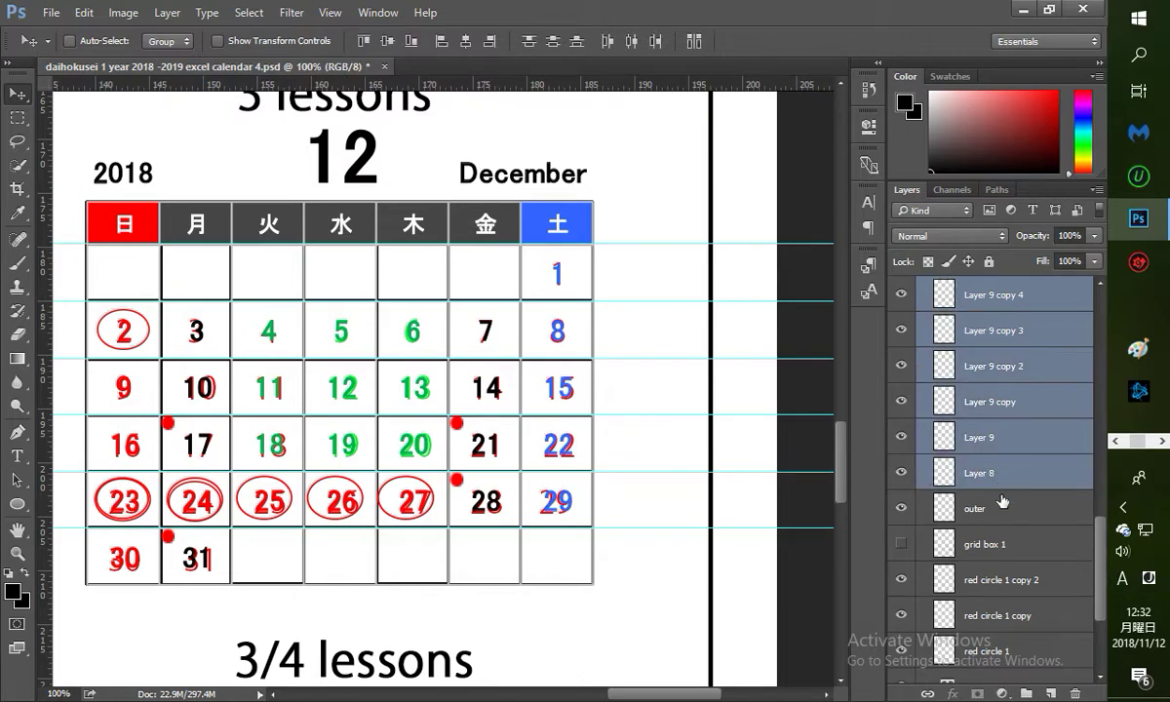
pyautogui.hotkey('ctrl', 'g')
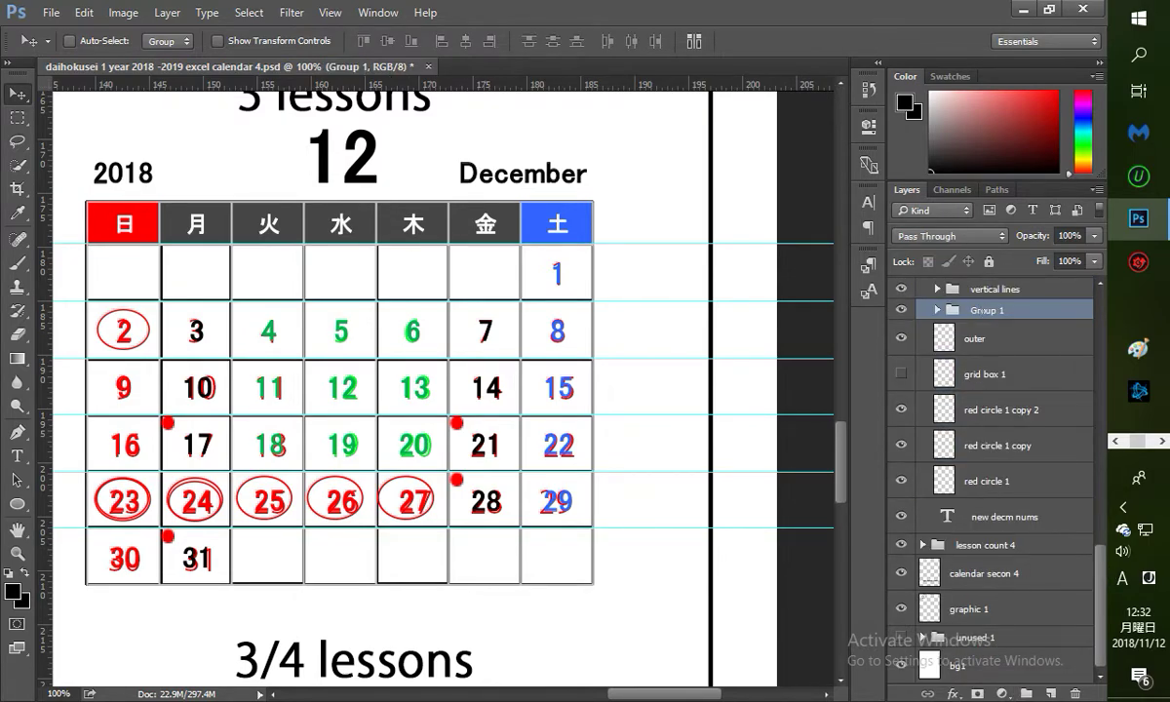
pyautogui.doubleClick(982, 310)
pyautogui.write('hori')
pyautogui.write('zona')
pyautogui.write('al lines')
pyautogui.press('Return')
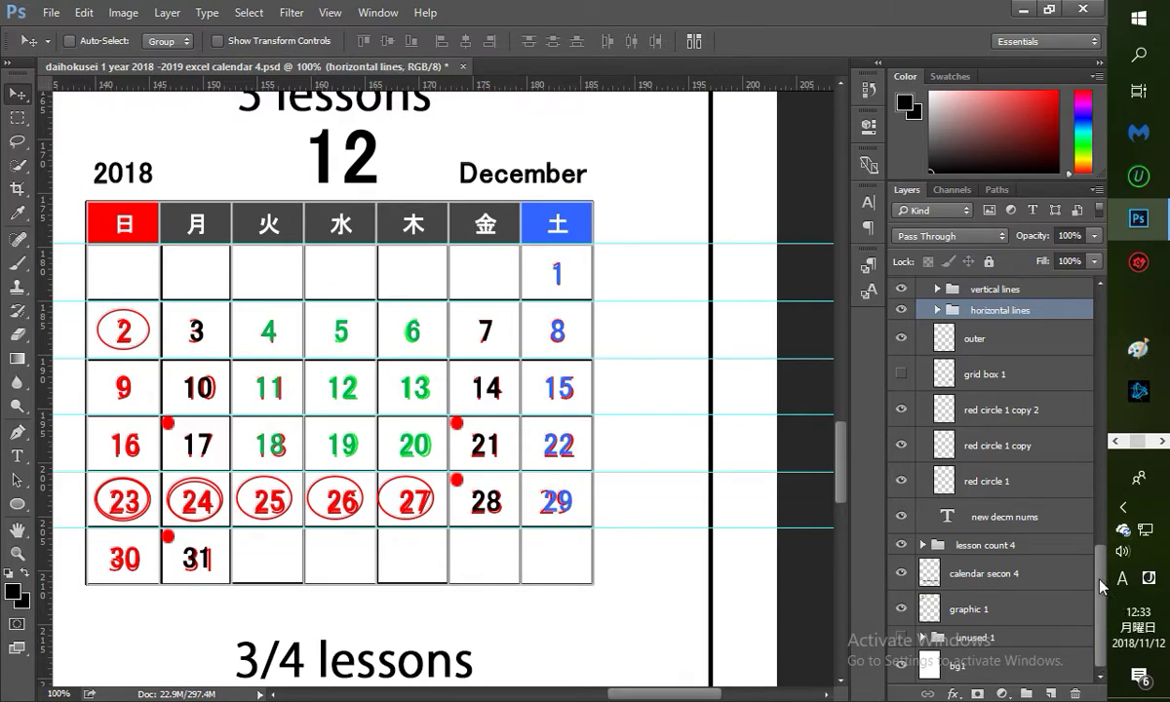
# Step: Group the vertical lines, horizontal lines and outer layers together and name the group "grid box 1"
pyautogui.scroll(3, 1030, 515)
pyautogui.click(985, 383)
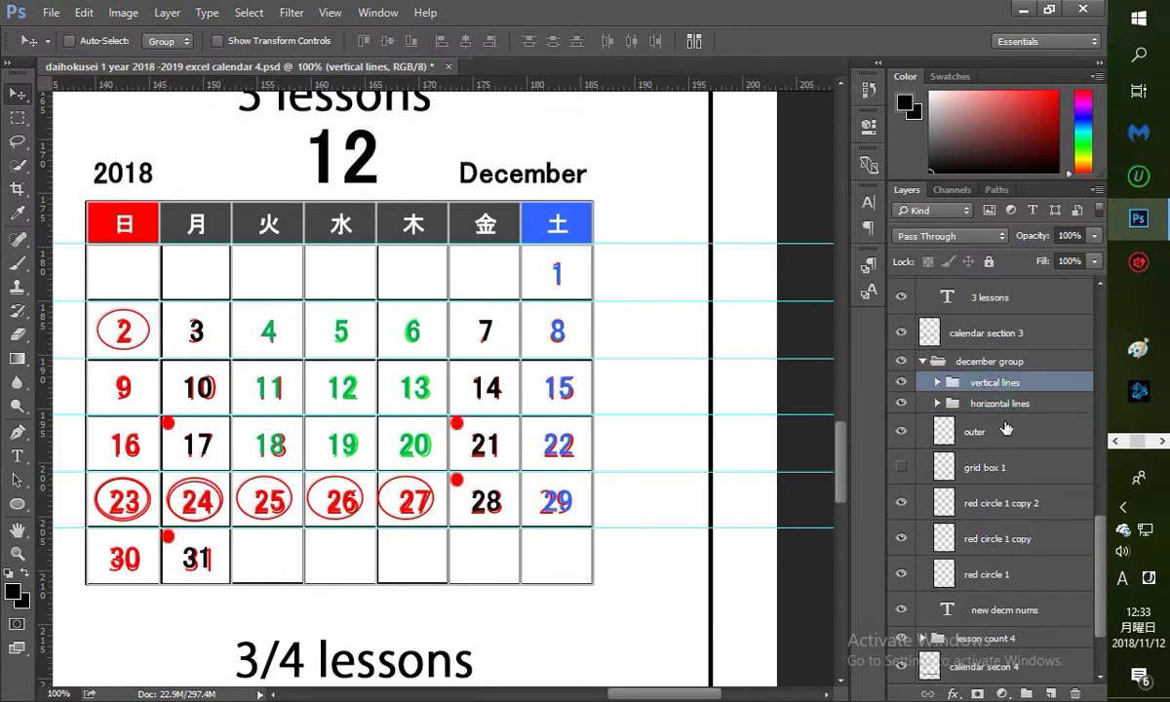
pyautogui.keyDown('shift'); pyautogui.click(1004, 403); pyautogui.keyUp('shift')
pyautogui.hotkey('ctrl', 'g')
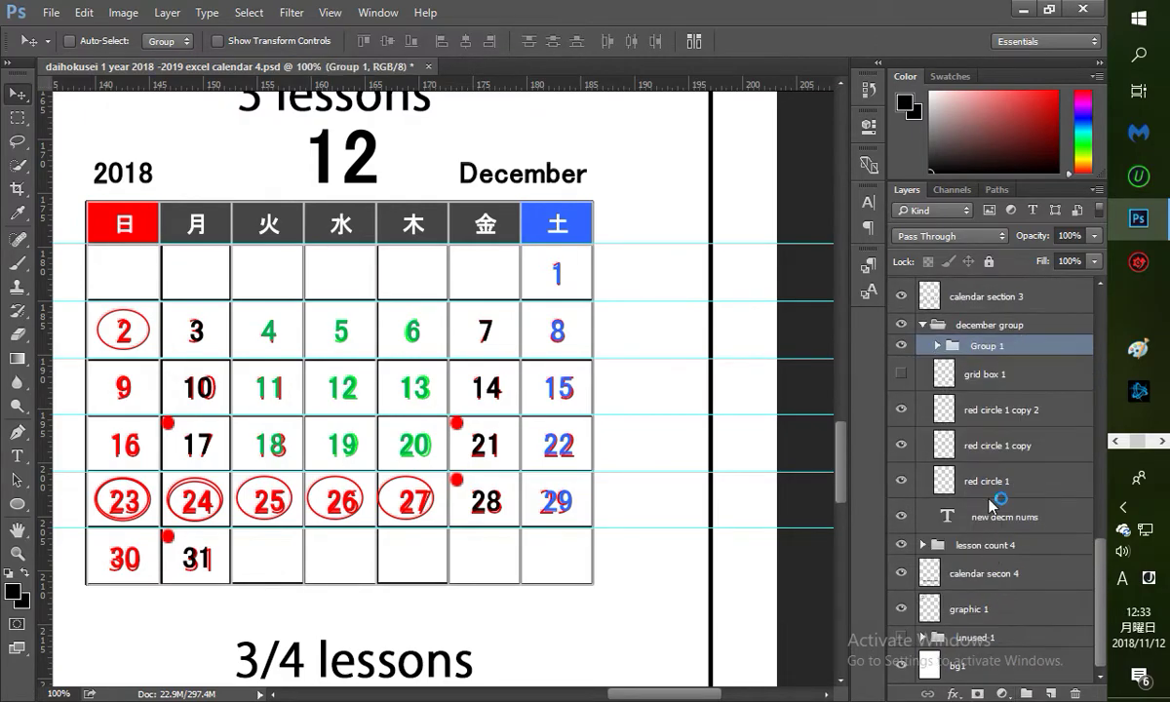
pyautogui.doubleClick(987, 345)
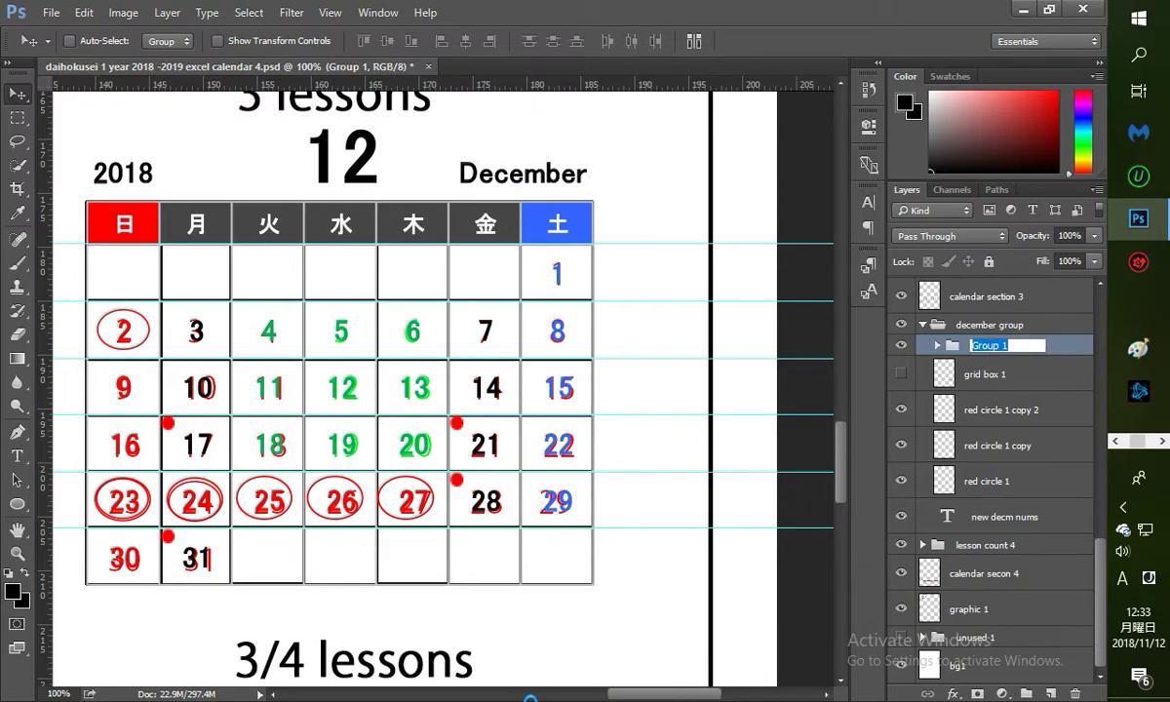
pyautogui.write('grid box 1')
pyautogui.press('Return')
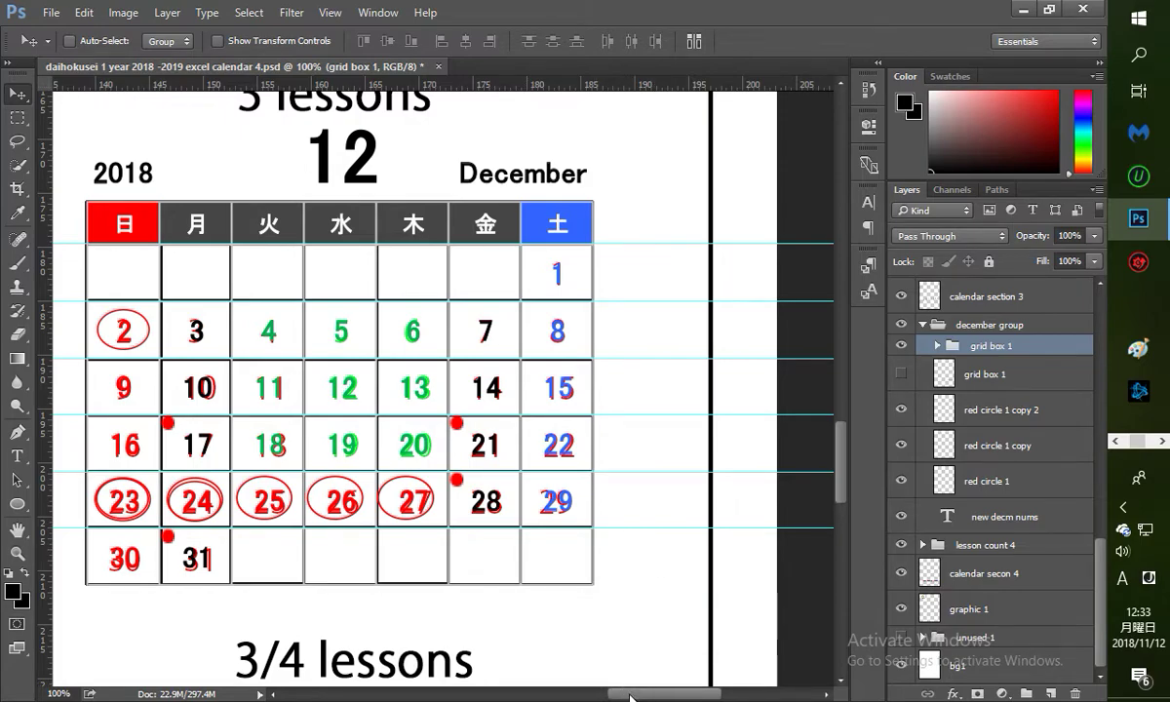
# Step: Hide the calendar section 3 layer to isolate the new December grid, and open the snapping and guide commands
pyautogui.hscroll(-3, 593, 651)
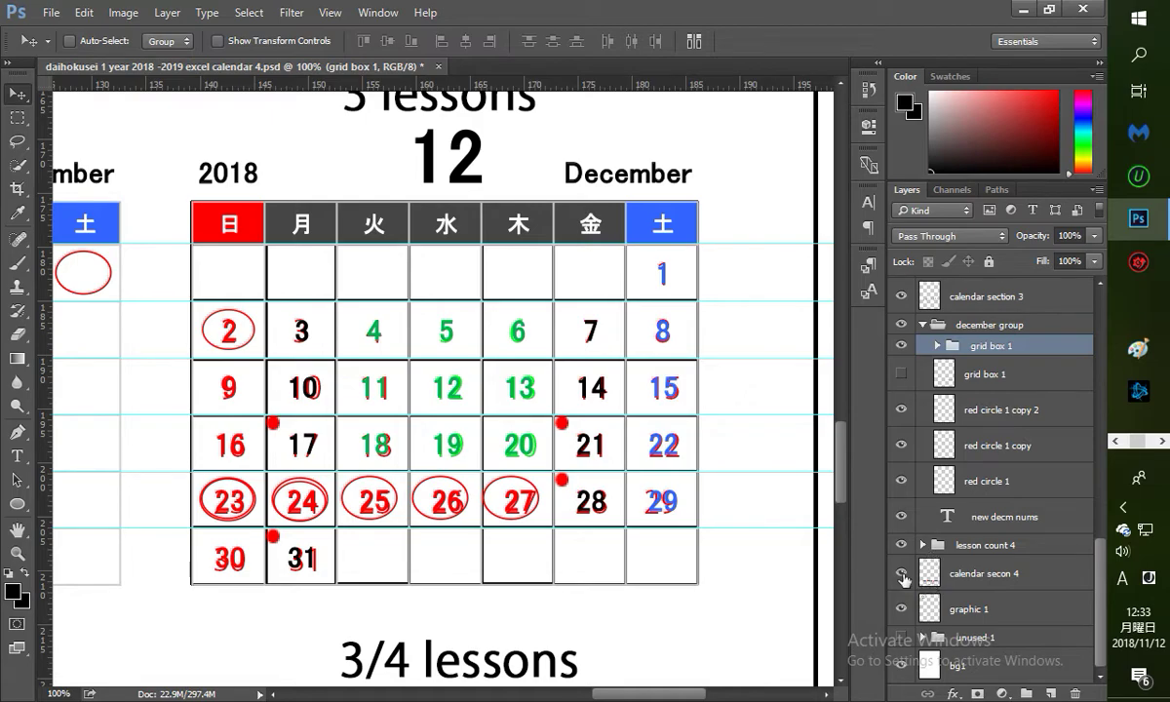
pyautogui.click(900, 296)
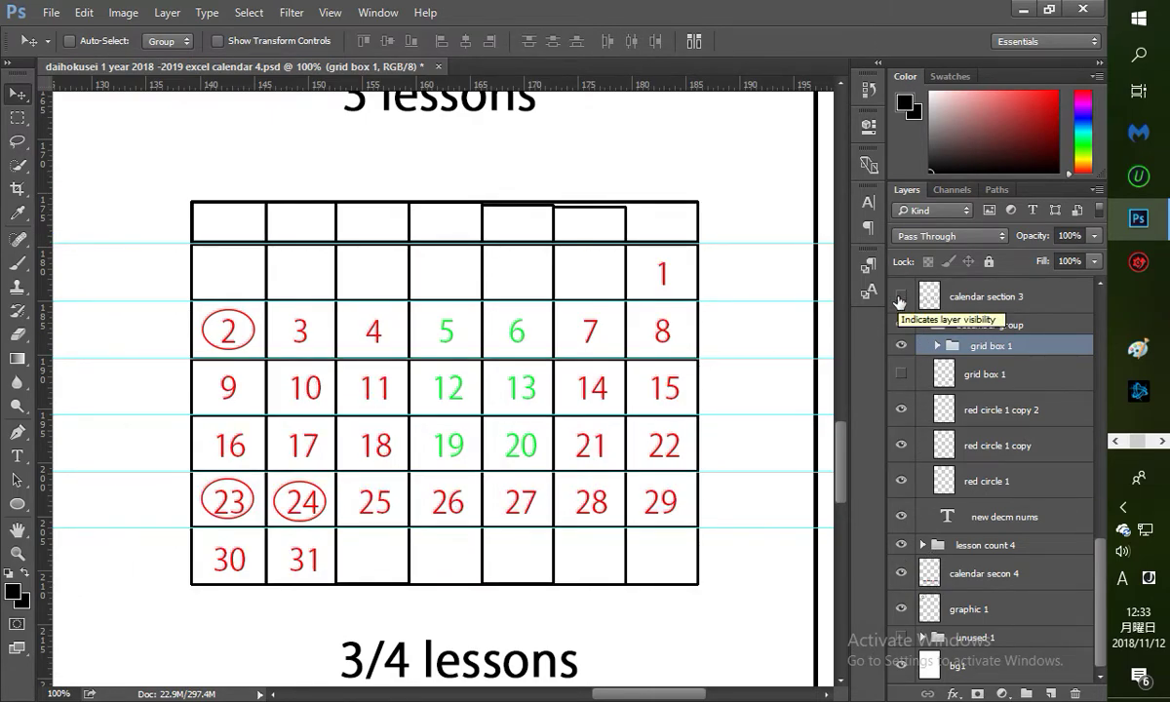
pyautogui.click(331, 14)
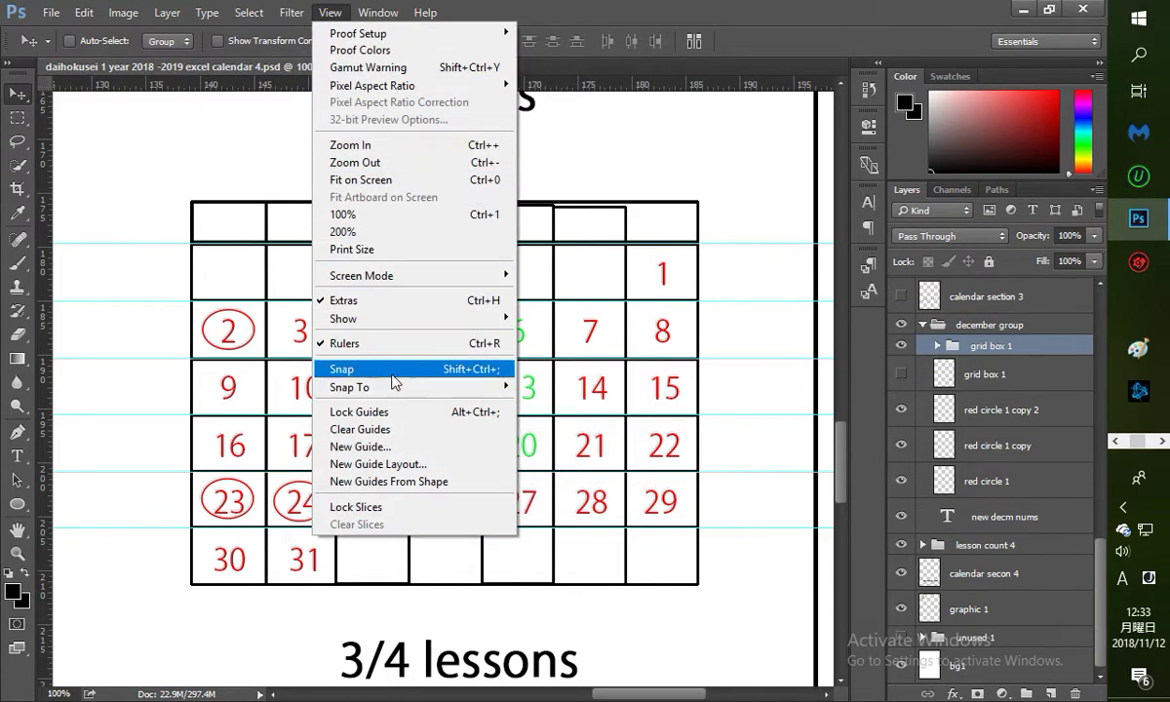
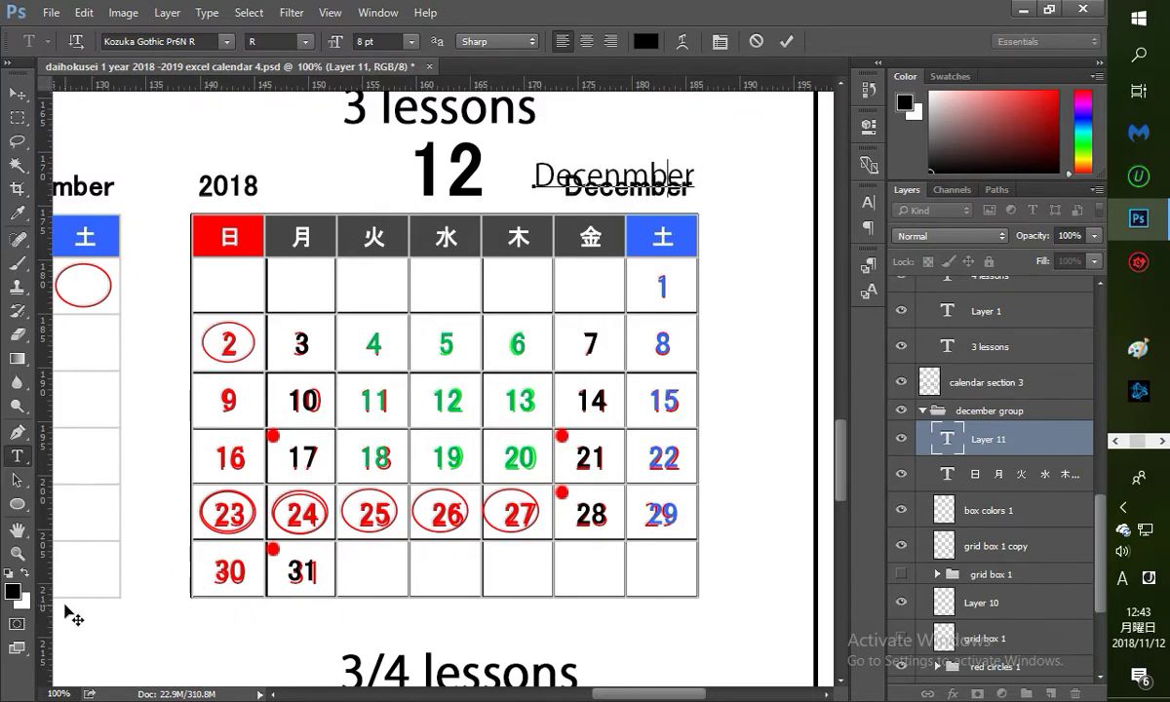
# Step: Correct the spelling of the month text to "December" and move it over the old December heading
pyautogui.press('Delete')
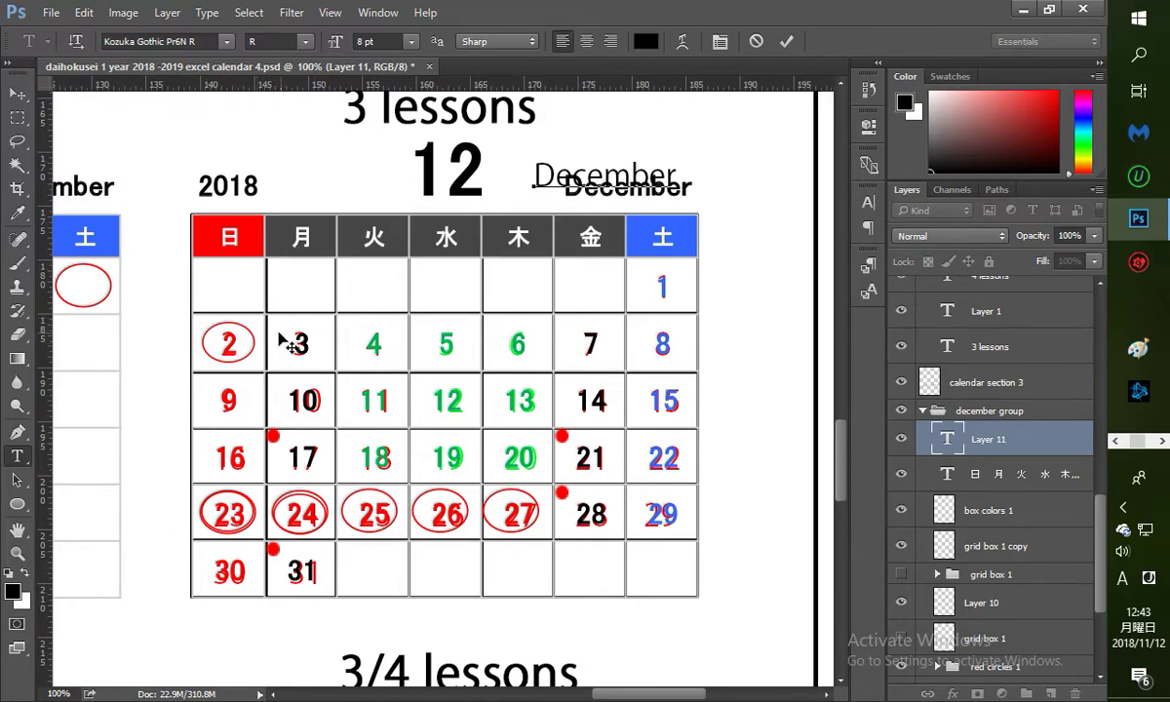
pyautogui.click(17, 94)
pyautogui.moveTo(558, 181); pyautogui.dragTo(612, 187)
# Step: Add the text "2018" and align it over the old year label above the December calendar
pyautogui.click(16, 455)
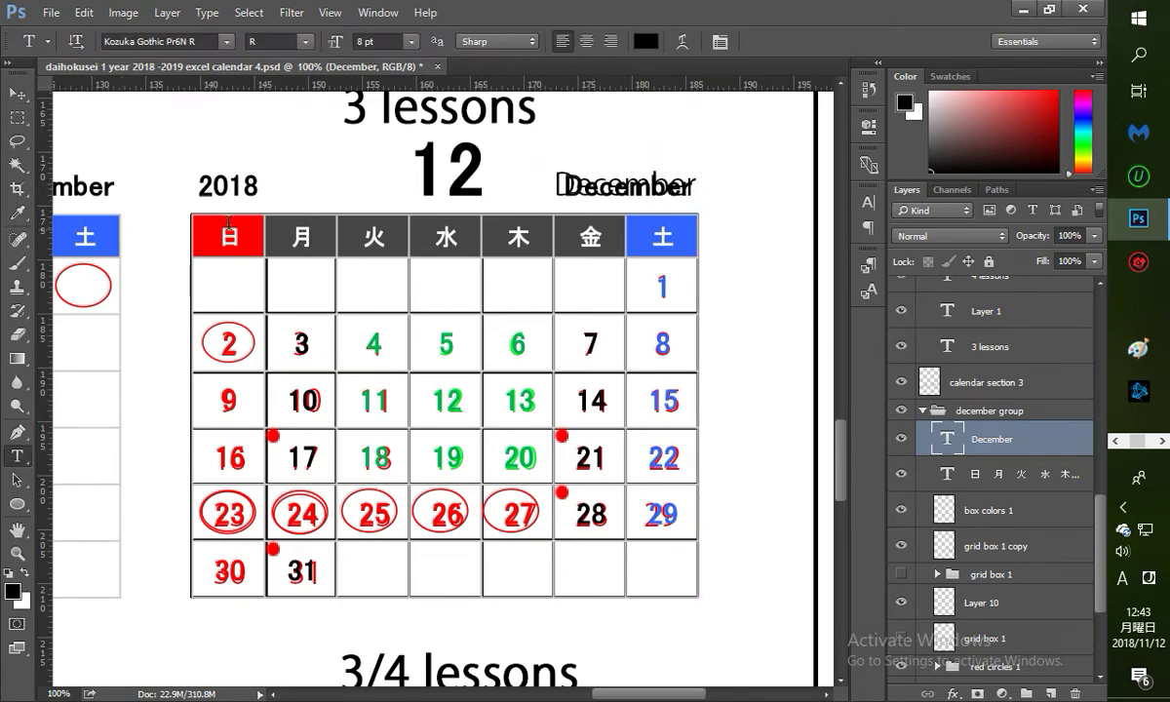
pyautogui.click(284, 185)
pyautogui.write('2018')
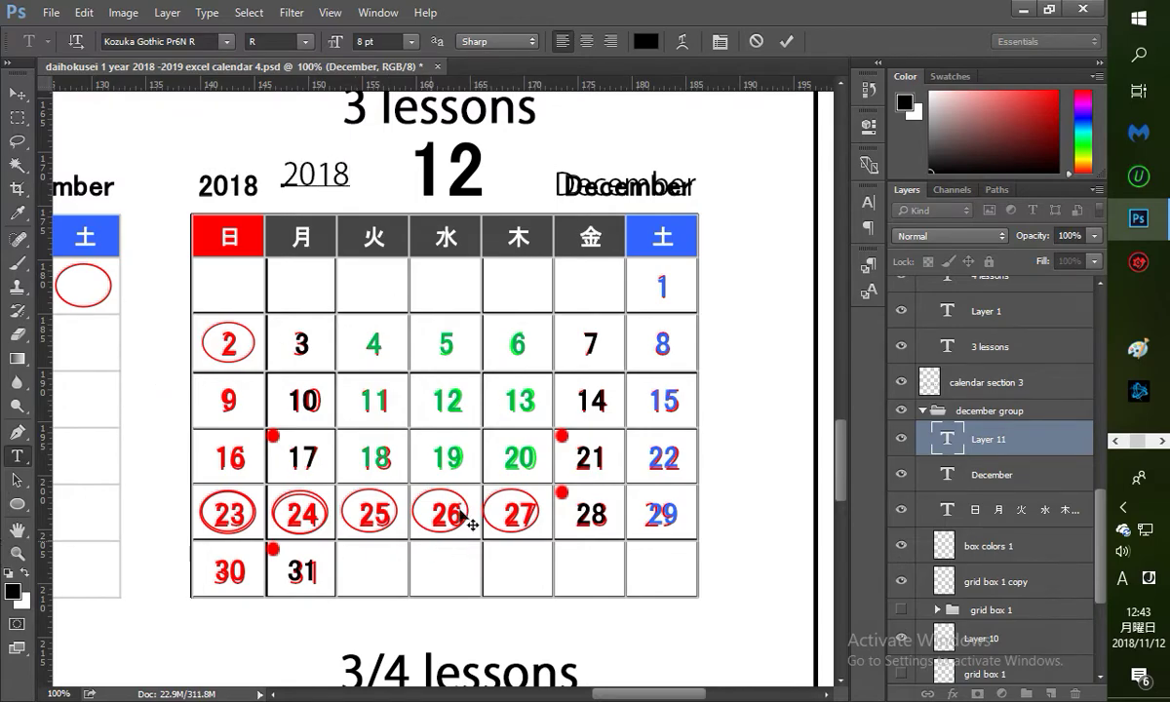
pyautogui.click(16, 93)
pyautogui.moveTo(320, 185); pyautogui.dragTo(239, 195)
pyautogui.click(16, 456)
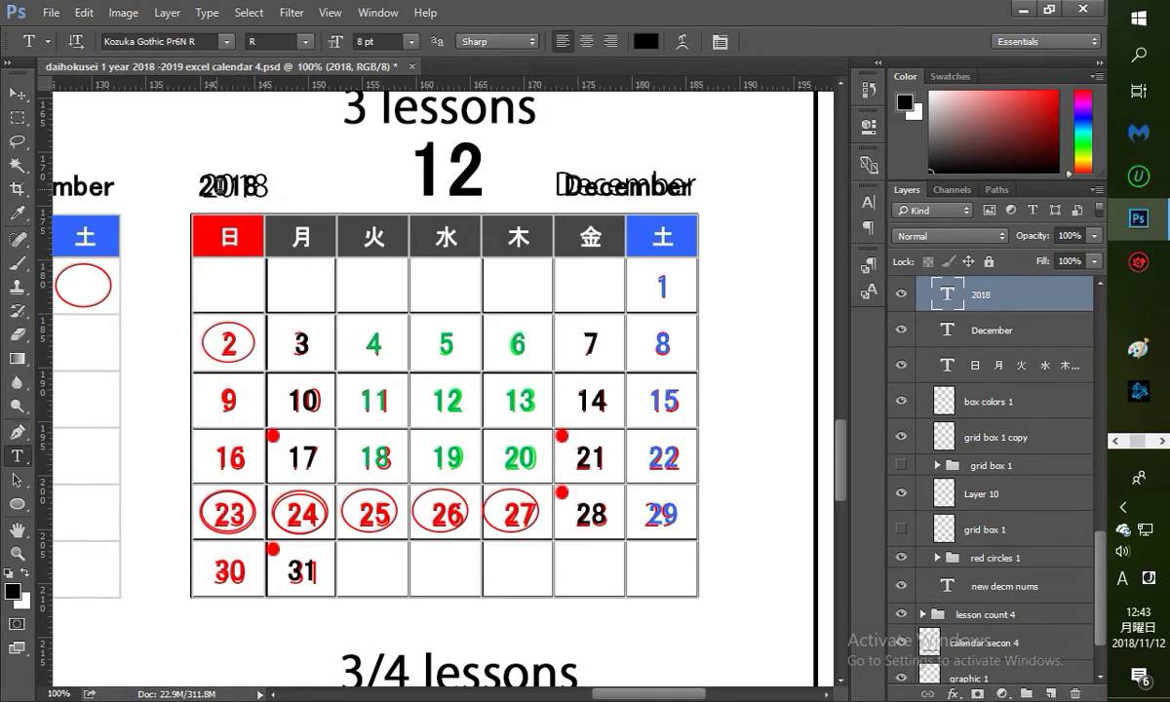
pyautogui.click(249, 191)
pyautogui.click(17, 92)
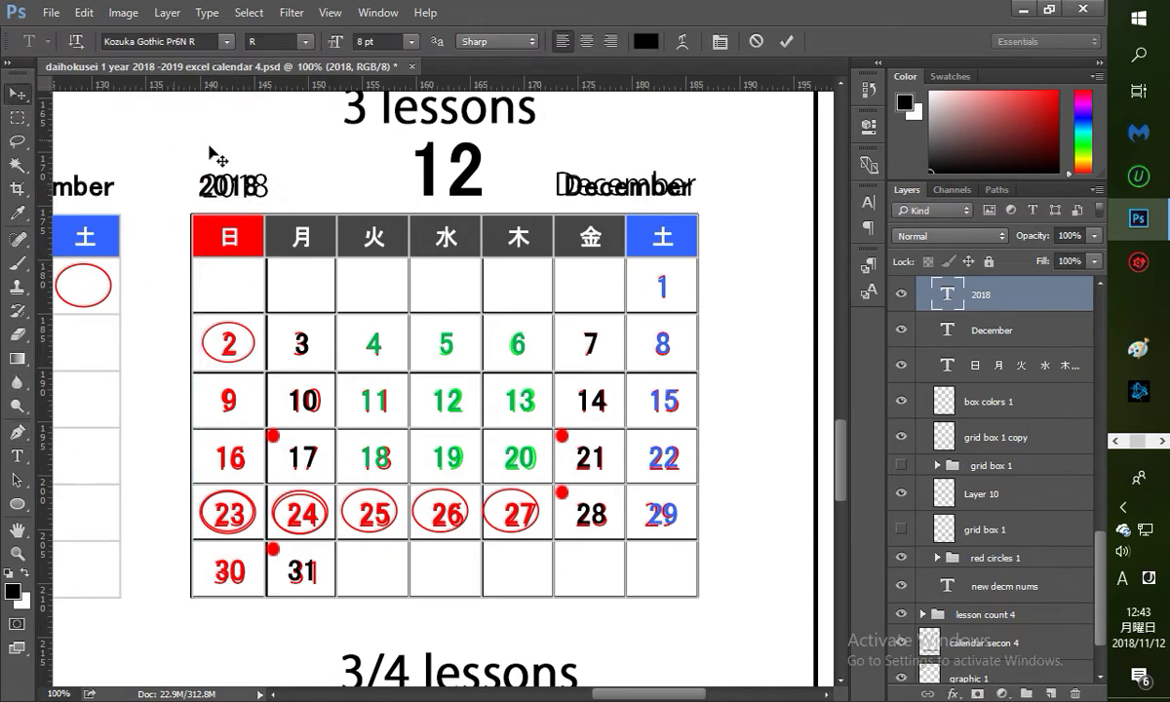
pyautogui.moveTo(269, 191); pyautogui.dragTo(256, 191)
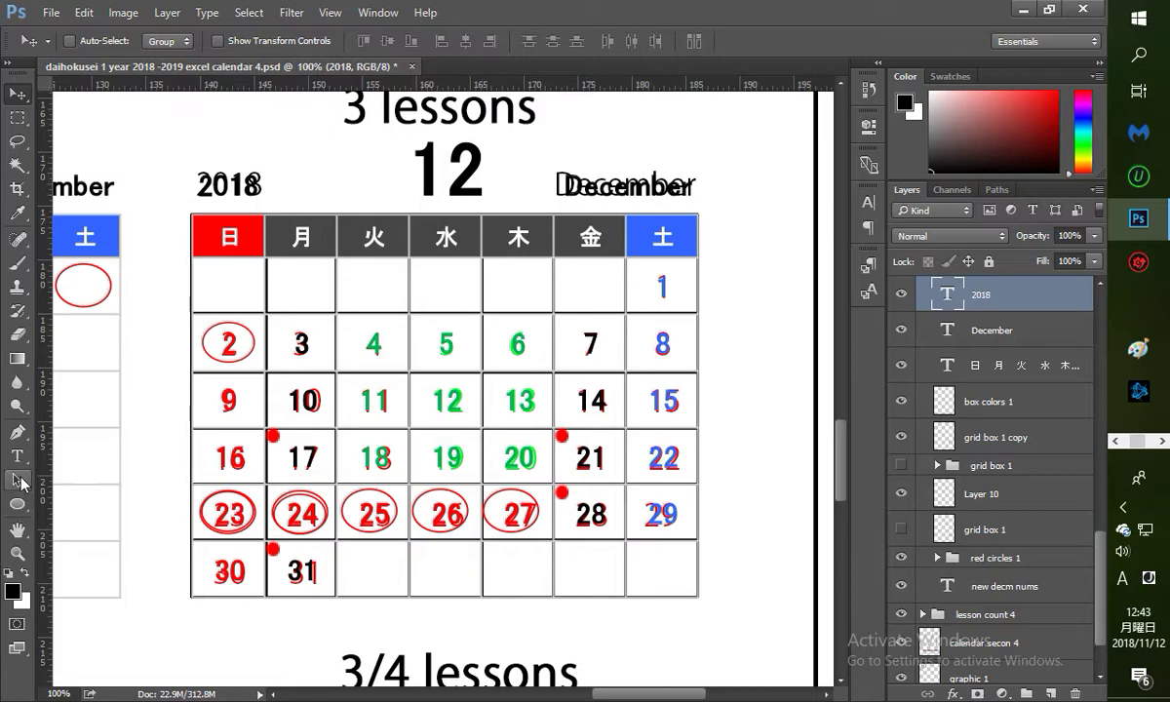
# Step: Add the text "12" at 24 pt and place it over the old month number above the calendar
pyautogui.click(17, 456)
pyautogui.click(398, 170)
pyautogui.write('12')
pyautogui.hotkey('ctrl', 'a')
pyautogui.click(412, 47)
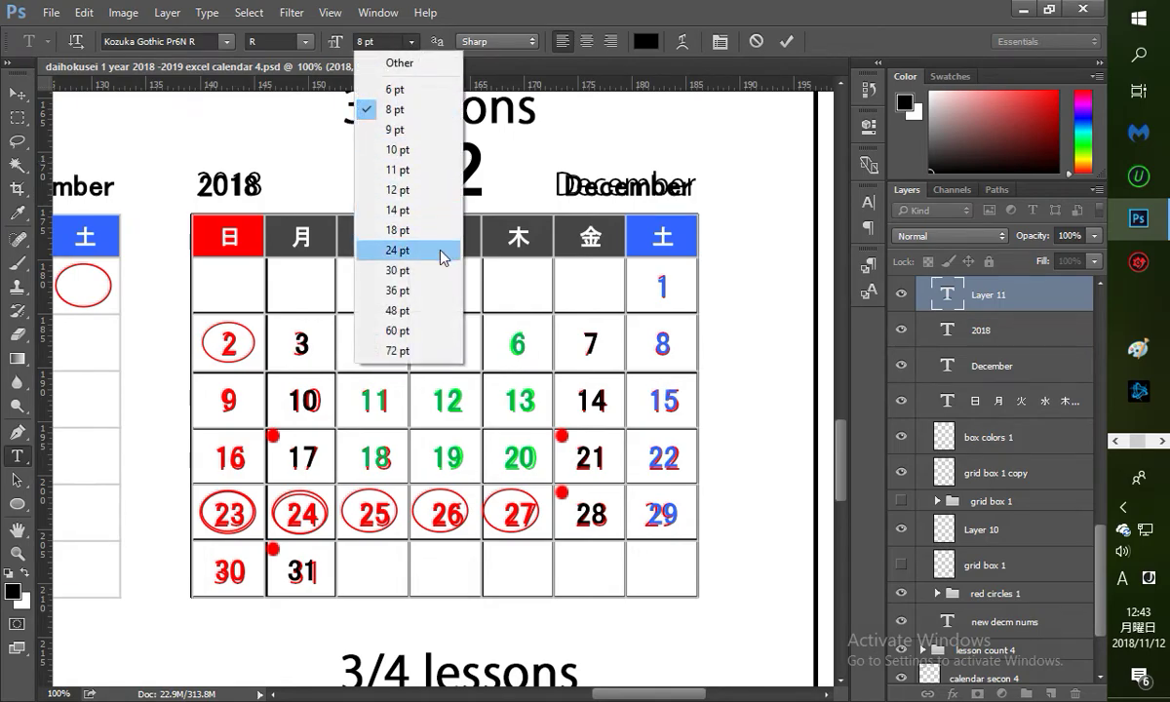
pyautogui.click(412, 234)
pyautogui.click(483, 170)
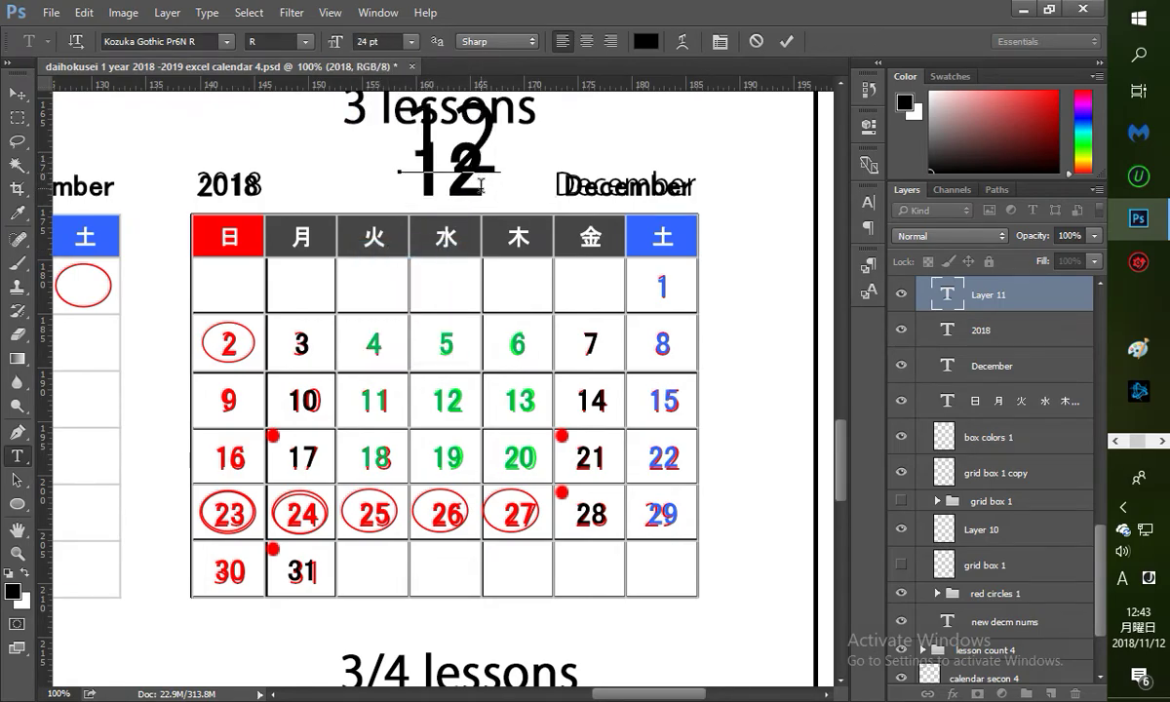
pyautogui.moveTo(519, 213); pyautogui.dragTo(512, 243)
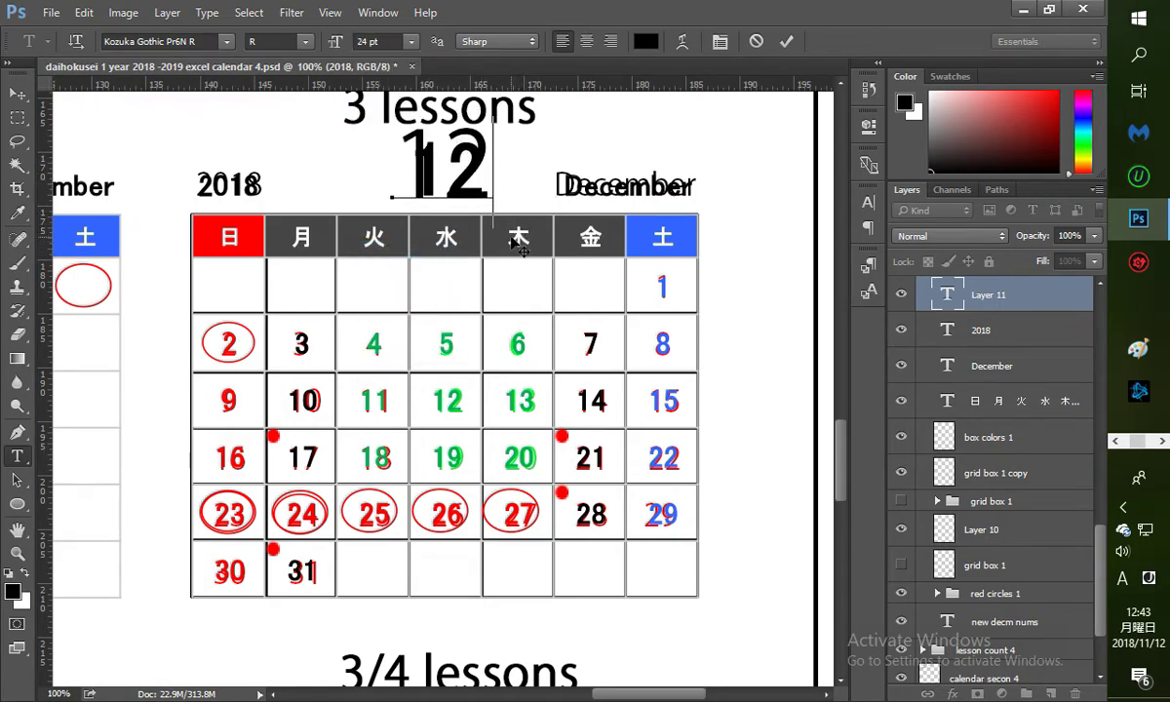
# Step: Set the "12" text to 18 pt and align it over the old month number
pyautogui.moveTo(498, 173); pyautogui.dragTo(404, 172)
pyautogui.click(415, 42)
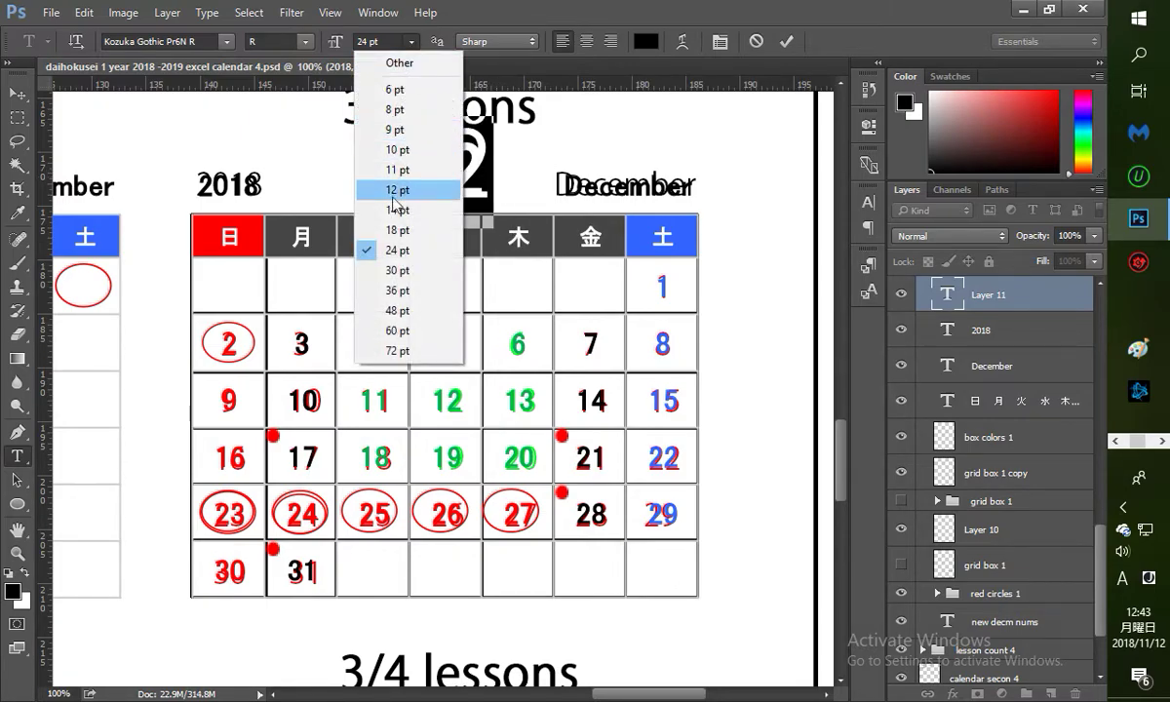
pyautogui.click(375, 211)
pyautogui.moveTo(464, 214); pyautogui.dragTo(497, 240)
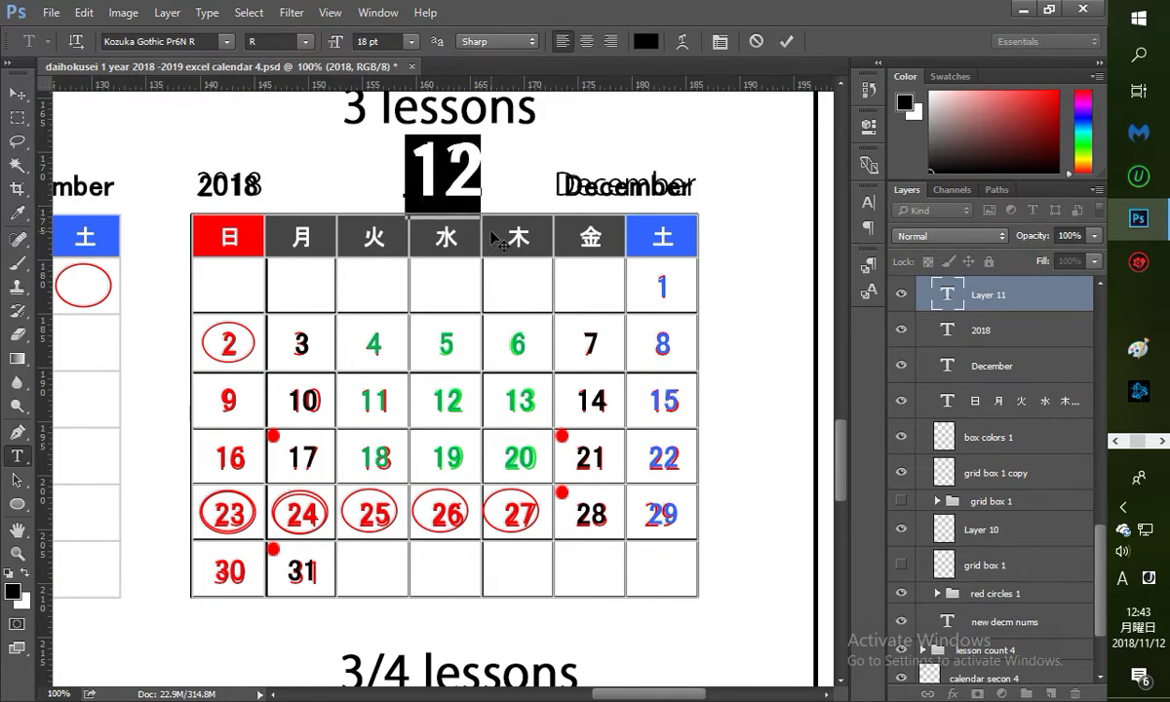
pyautogui.click(18, 92)
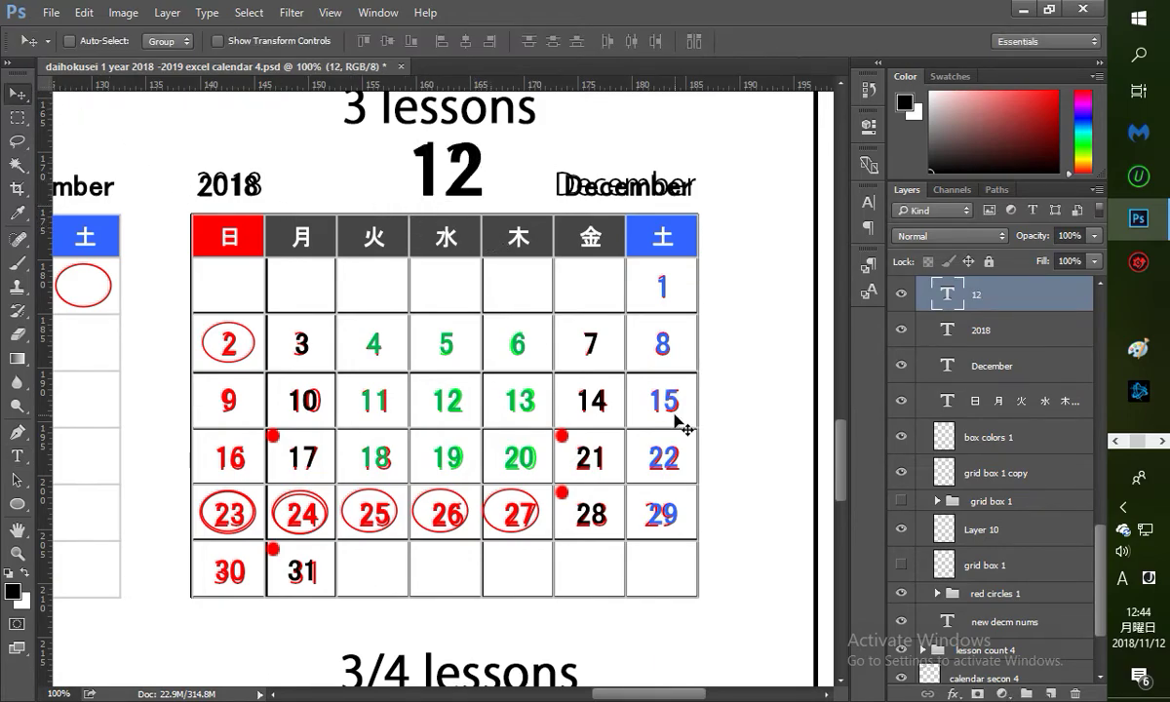
# Step: Group the 12, 2018 and December text layers and name the group "date numbers"
pyautogui.moveTo(1099, 559); pyautogui.dragTo(1104, 527)
pyautogui.keyDown('shift'); pyautogui.click(1015, 475); pyautogui.keyUp('shift')
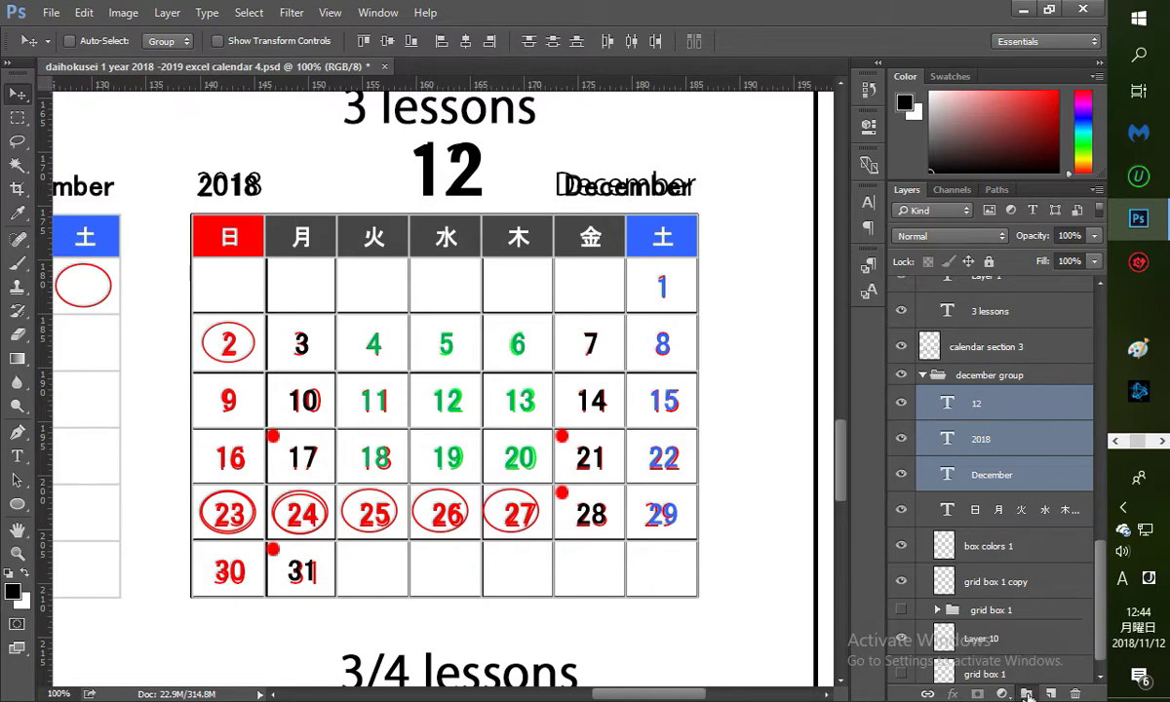
pyautogui.hotkey('ctrl', 'g')
pyautogui.doubleClick(978, 289)
pyautogui.write('date nu')
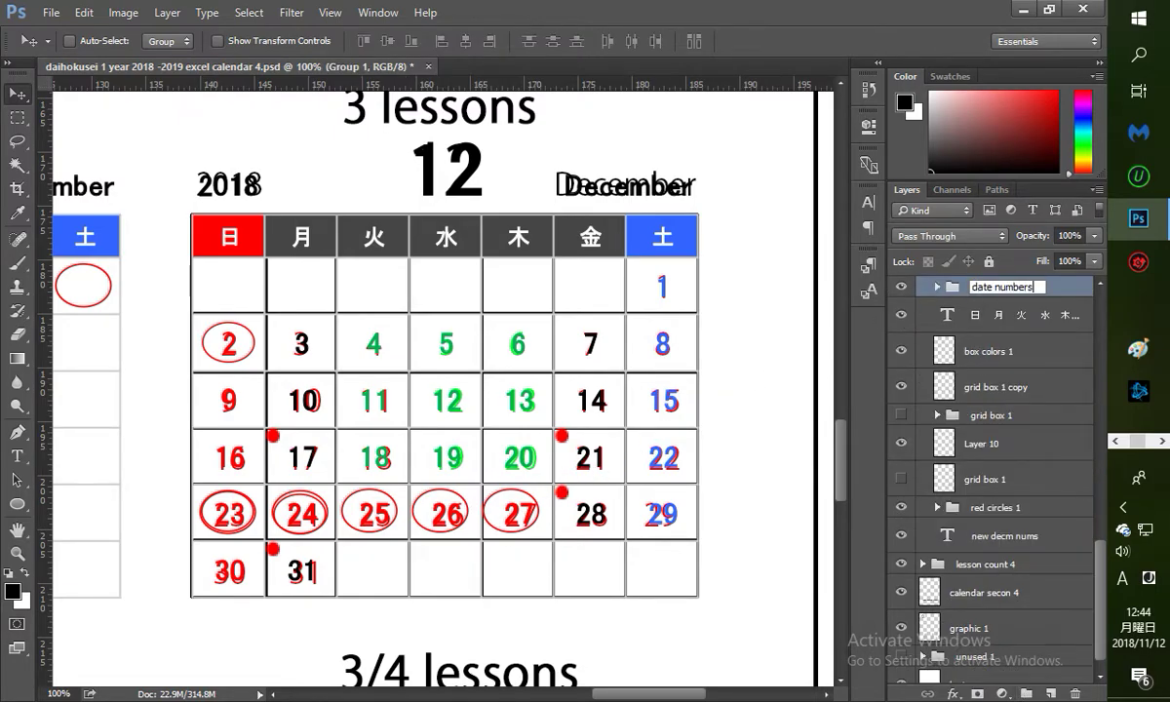
pyautogui.write('mbers')
pyautogui.press('Return')
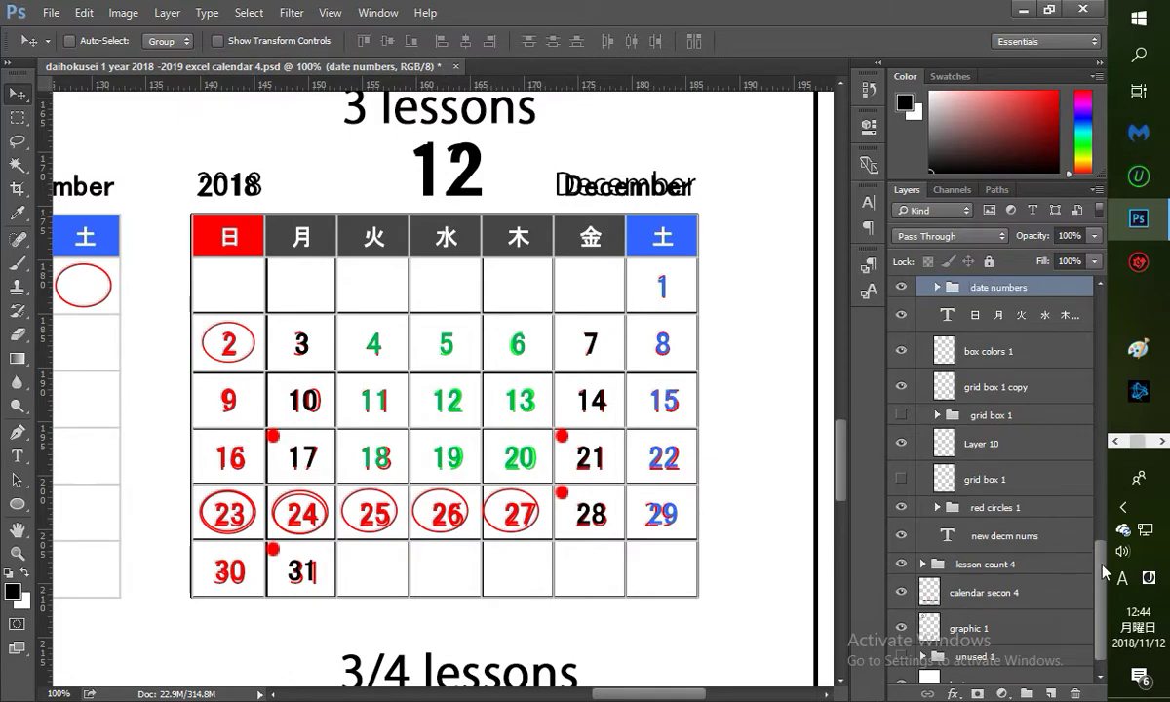
# Step: Toggle the calendar section 3 layer to compare the old and new December calendars, leaving the old one hidden
pyautogui.scroll(4, 1029, 488)
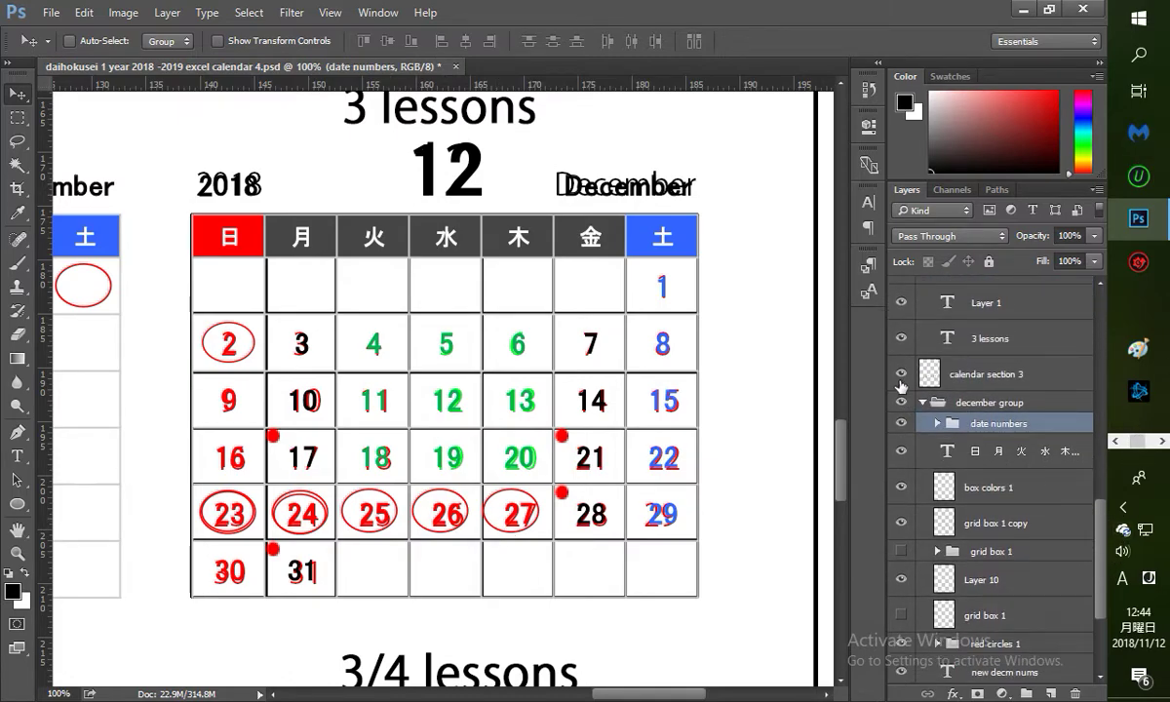
pyautogui.click(899, 376)
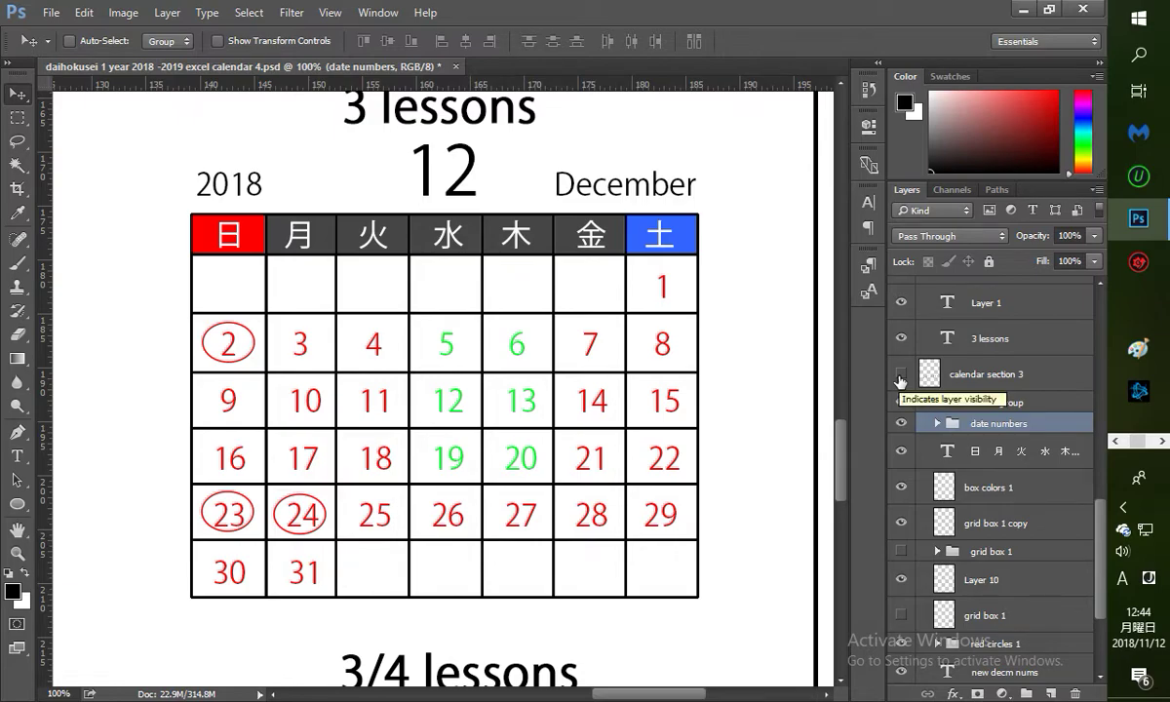
pyautogui.click(900, 376)
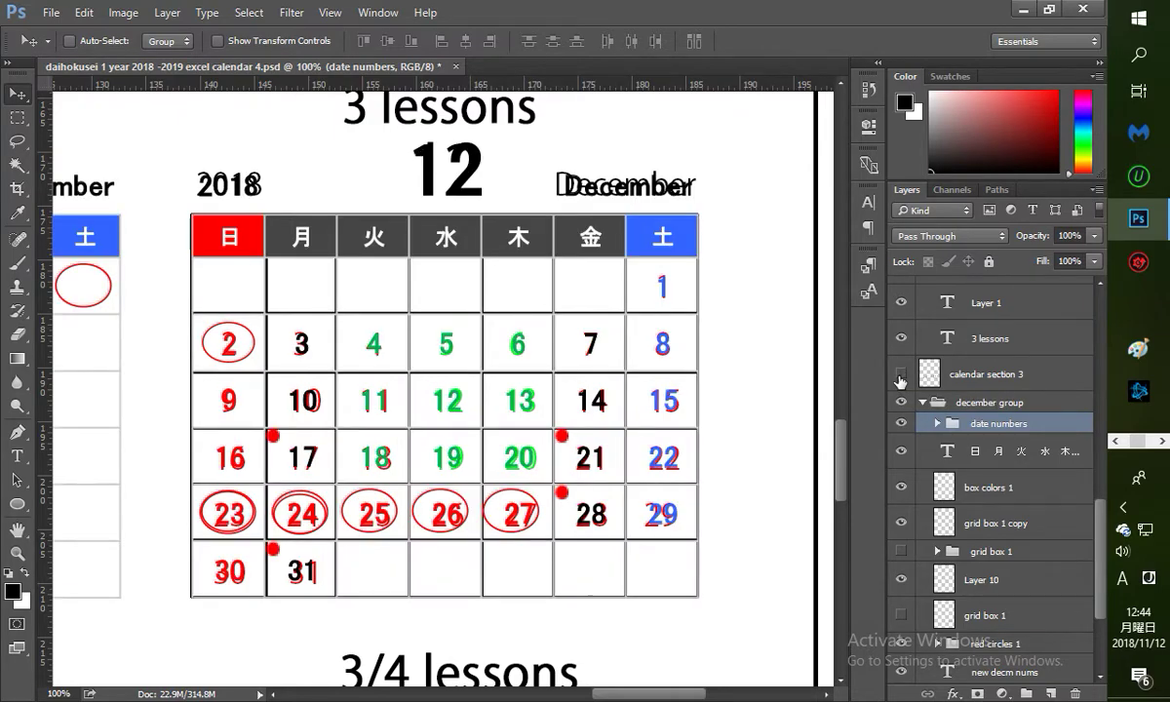
pyautogui.click(900, 377)
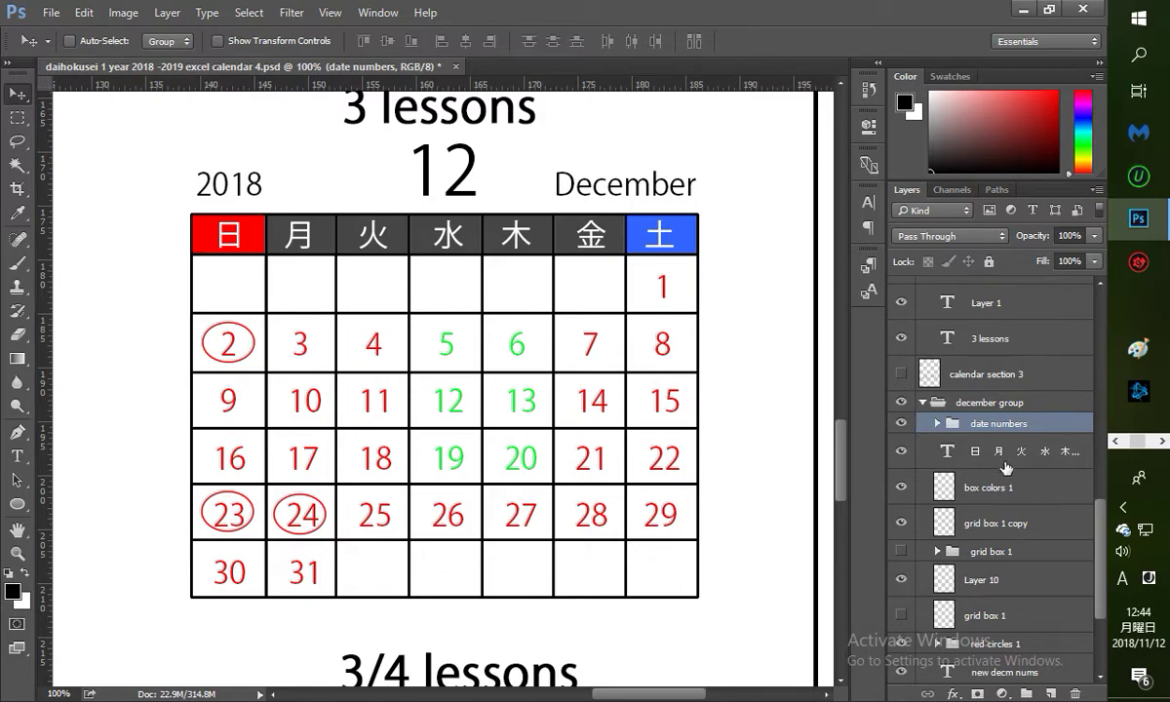
# Step: Examine the new December calendar at 50% zoom alongside the surrounding months, down to January and February 2019
pyautogui.click(17, 552)
pyautogui.keyDown('alt'); pyautogui.click(144, 548); pyautogui.keyUp('alt')
pyautogui.keyDown('alt'); pyautogui.click(137, 574); pyautogui.keyUp('alt')
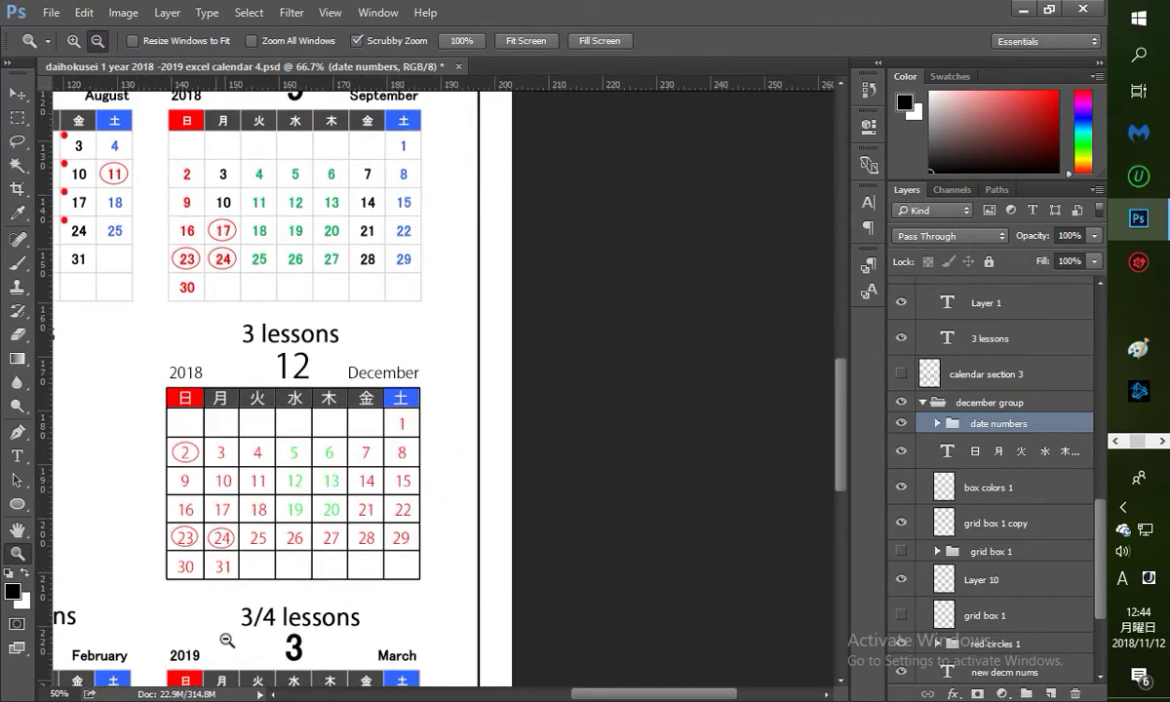
pyautogui.moveTo(700, 698); pyautogui.dragTo(611, 698)
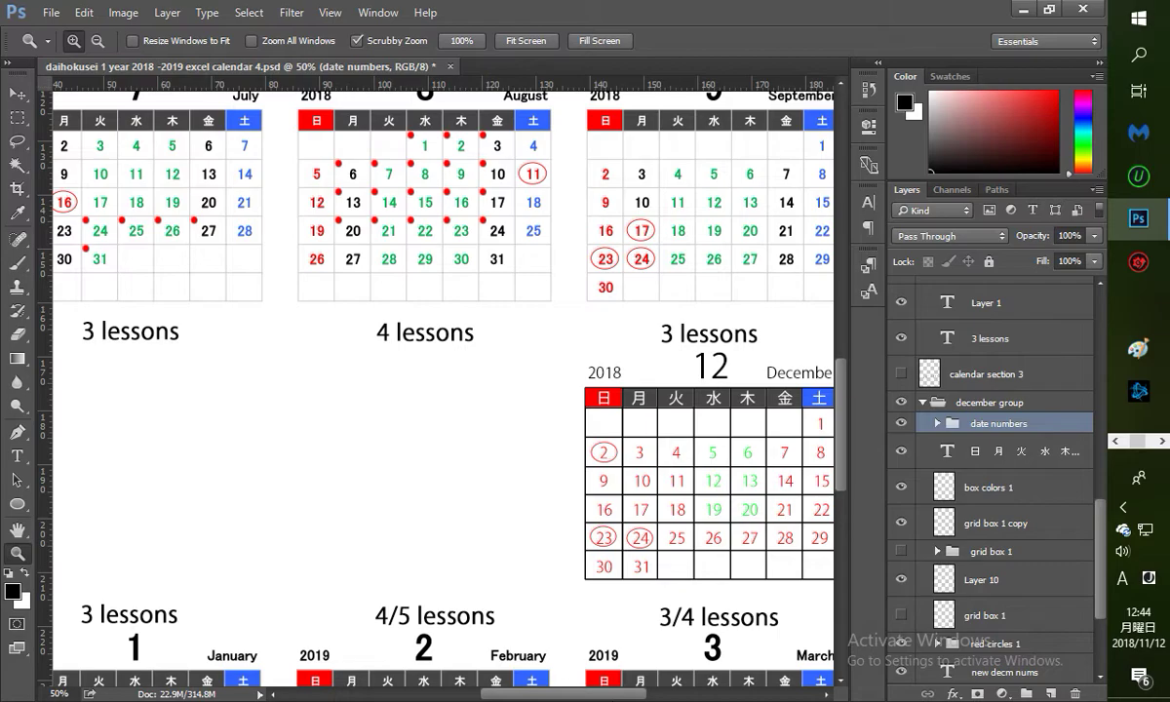
pyautogui.moveTo(611, 696); pyautogui.dragTo(571, 697)
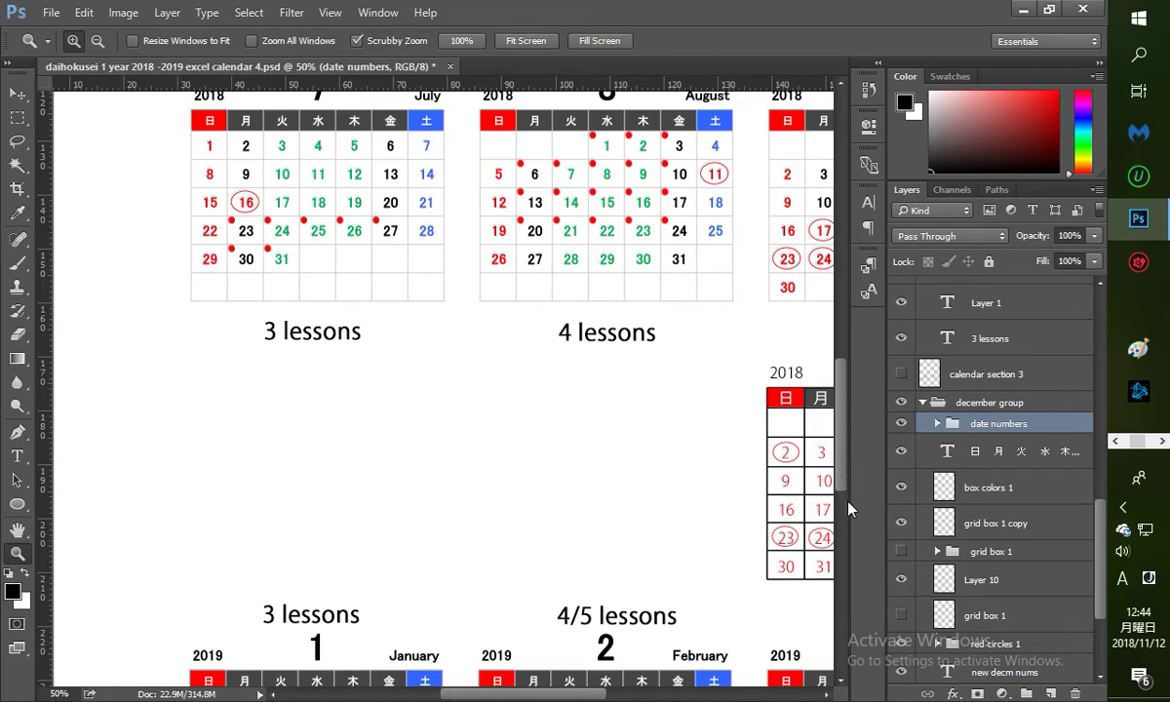
pyautogui.moveTo(845, 447); pyautogui.dragTo(844, 479)
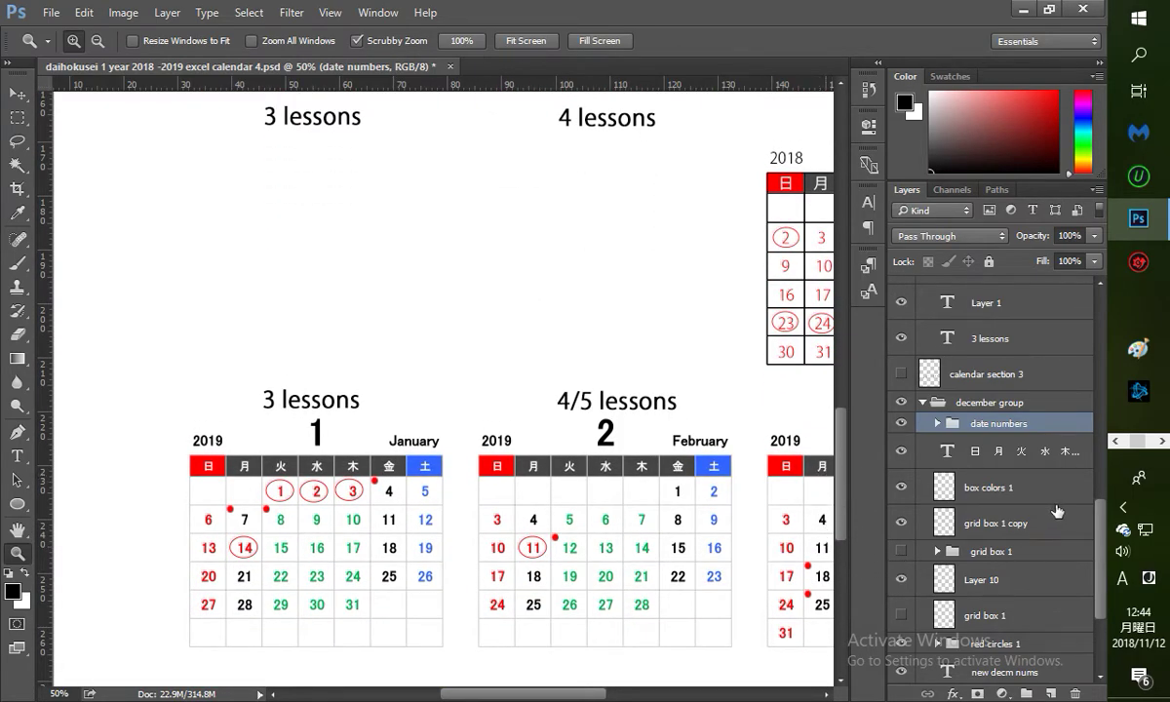
# Step: Collapse the december group and switch its visibility off and on to check that it holds the whole December calendar
pyautogui.click(921, 403)
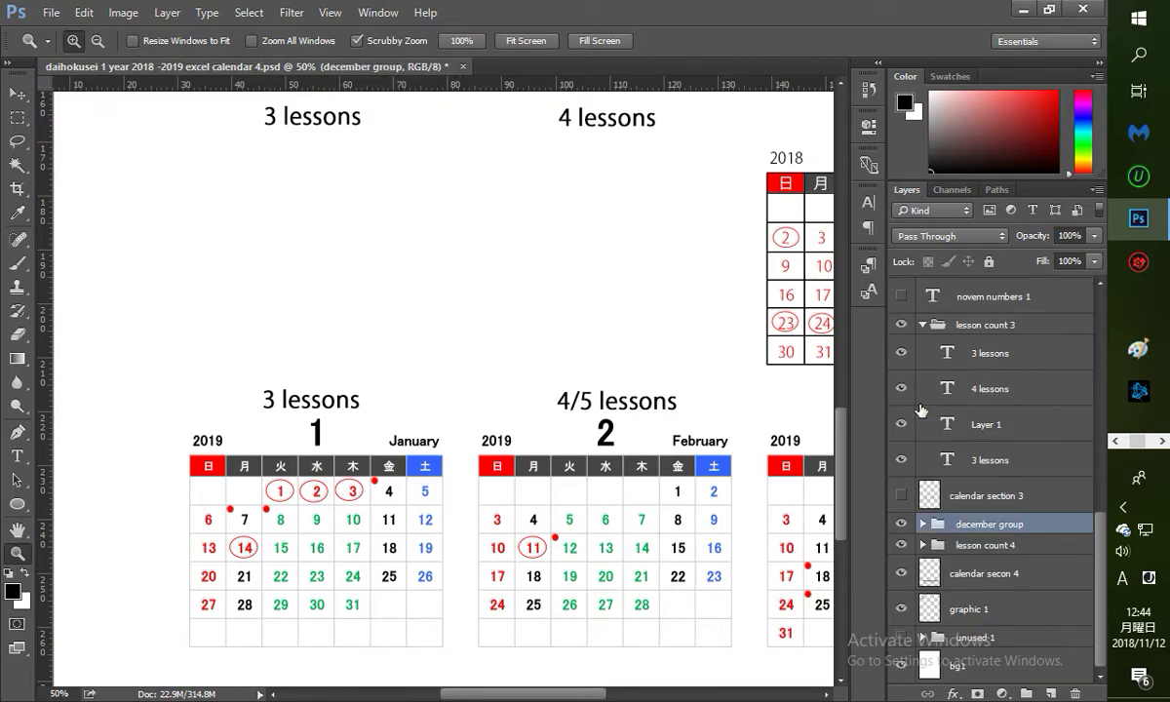
pyautogui.moveTo(535, 696); pyautogui.dragTo(612, 698)
pyautogui.click(899, 528)
pyautogui.click(900, 528)
pyautogui.moveTo(599, 696); pyautogui.dragTo(520, 697)
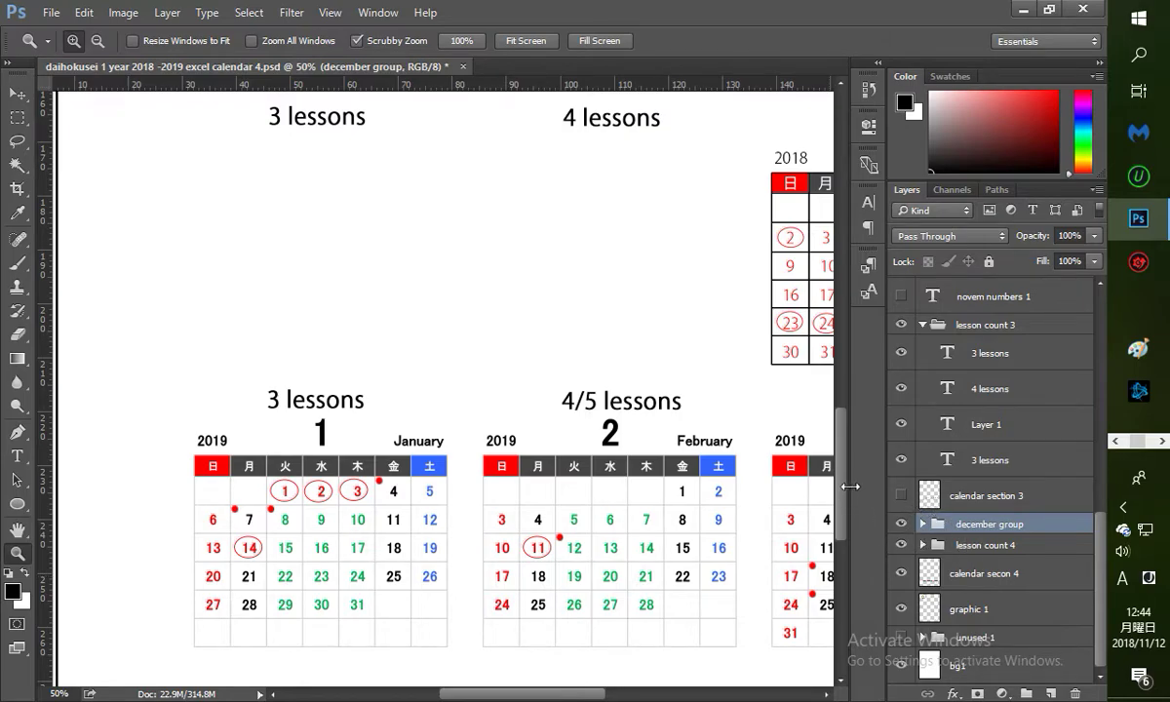
# Step: Duplicate the december group and rename the copy "new jan group 1" for the January 2019 calendar
pyautogui.scroll(-3, 844, 485)
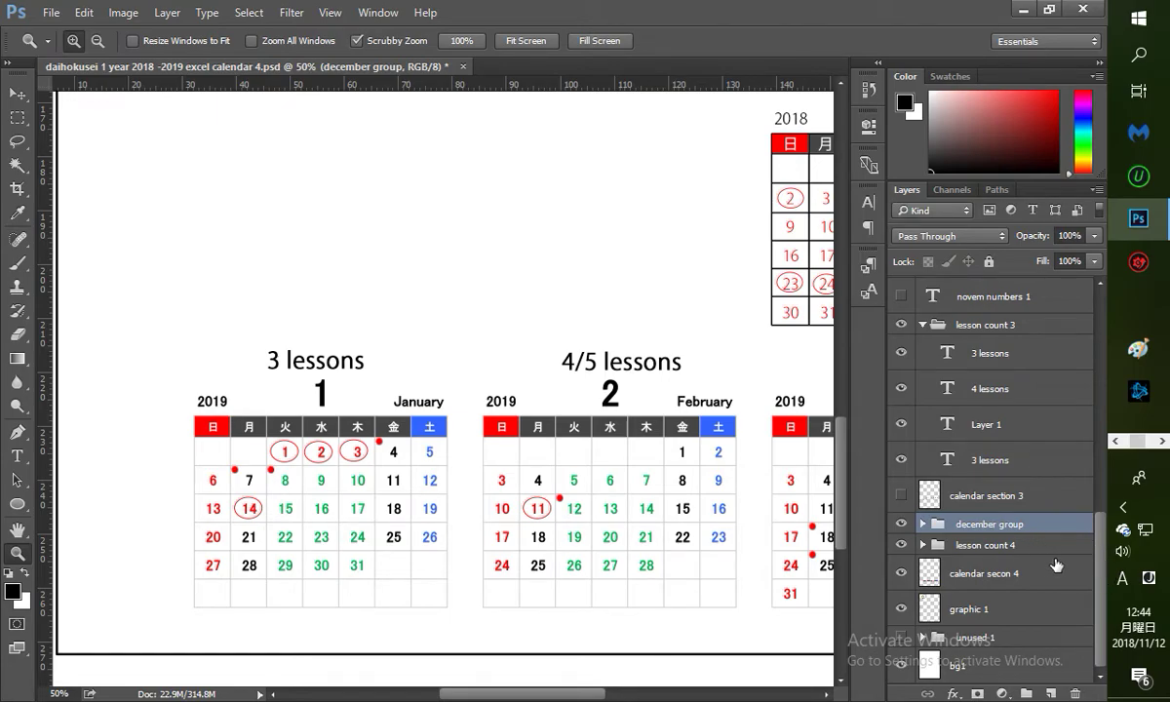
pyautogui.moveTo(566, 694); pyautogui.dragTo(652, 699)
pyautogui.moveTo(841, 500)
pyautogui.mouseDown()
pyautogui.moveTo(841, 485)
pyautogui.moveTo(844, 515)
pyautogui.mouseUp()
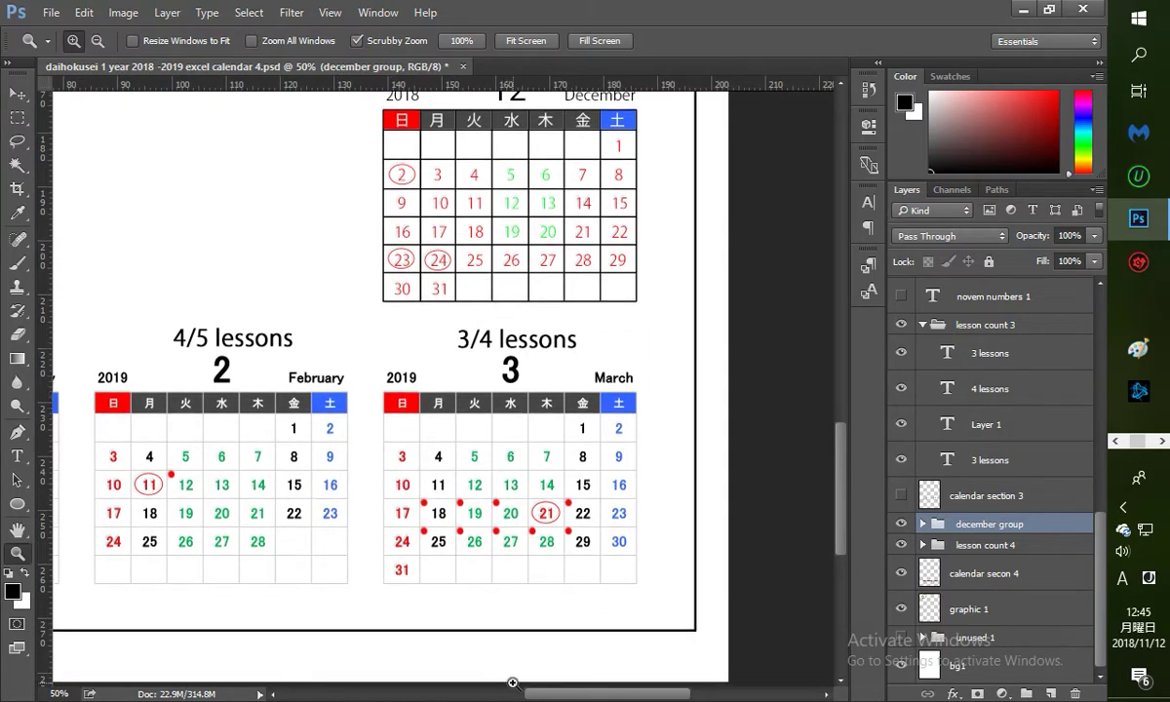
pyautogui.moveTo(566, 696); pyautogui.dragTo(471, 697)
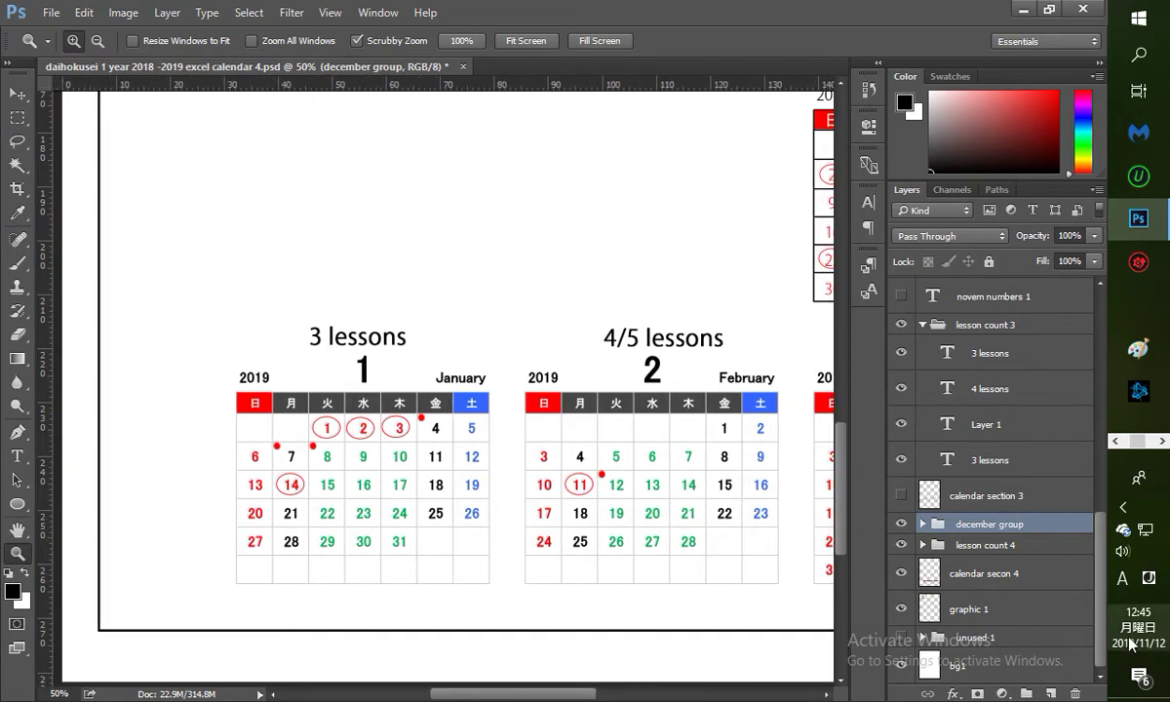
pyautogui.moveTo(1011, 529); pyautogui.dragTo(1051, 693)
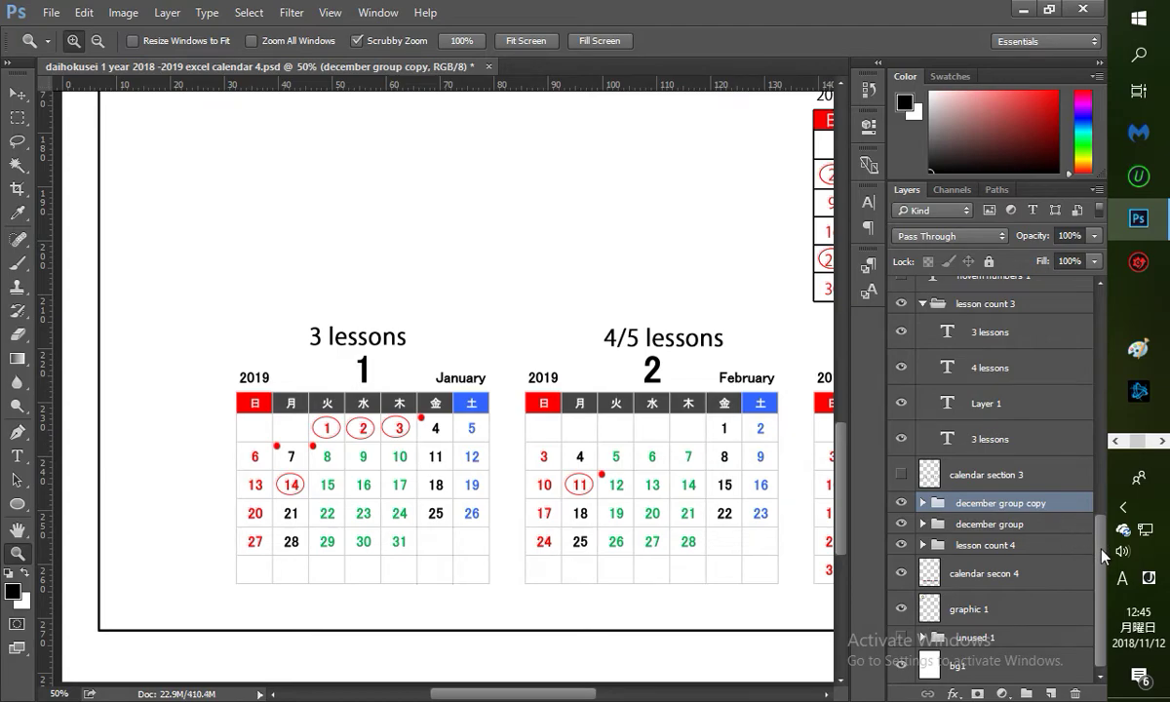
pyautogui.doubleClick(1000, 502)
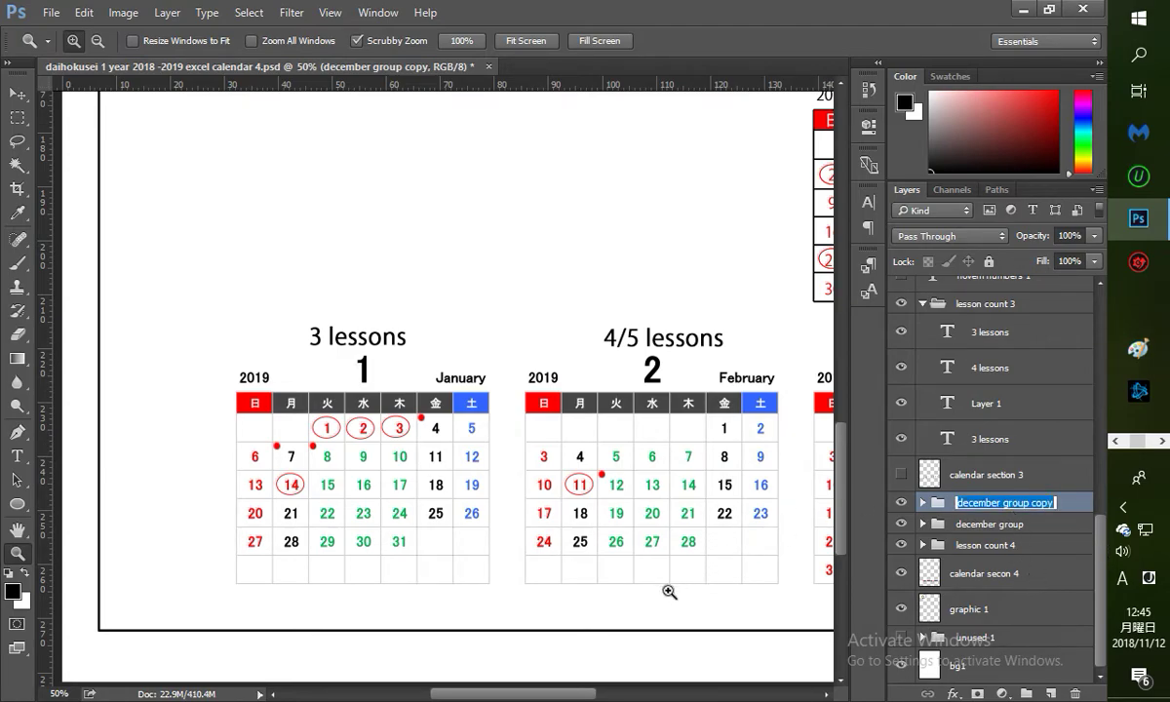
pyautogui.write('new jan group 1')
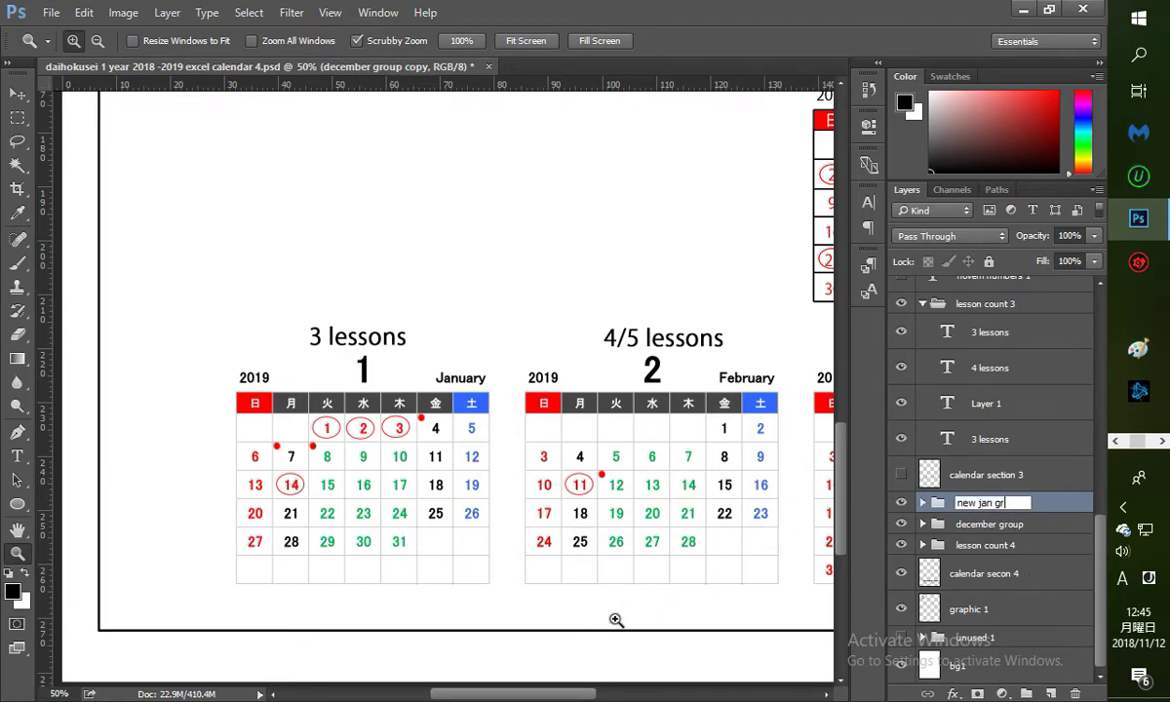
# Step: Confirm the group name "new jan group 1" and move the group over the old January 2019 calendar
pyautogui.press('Return')
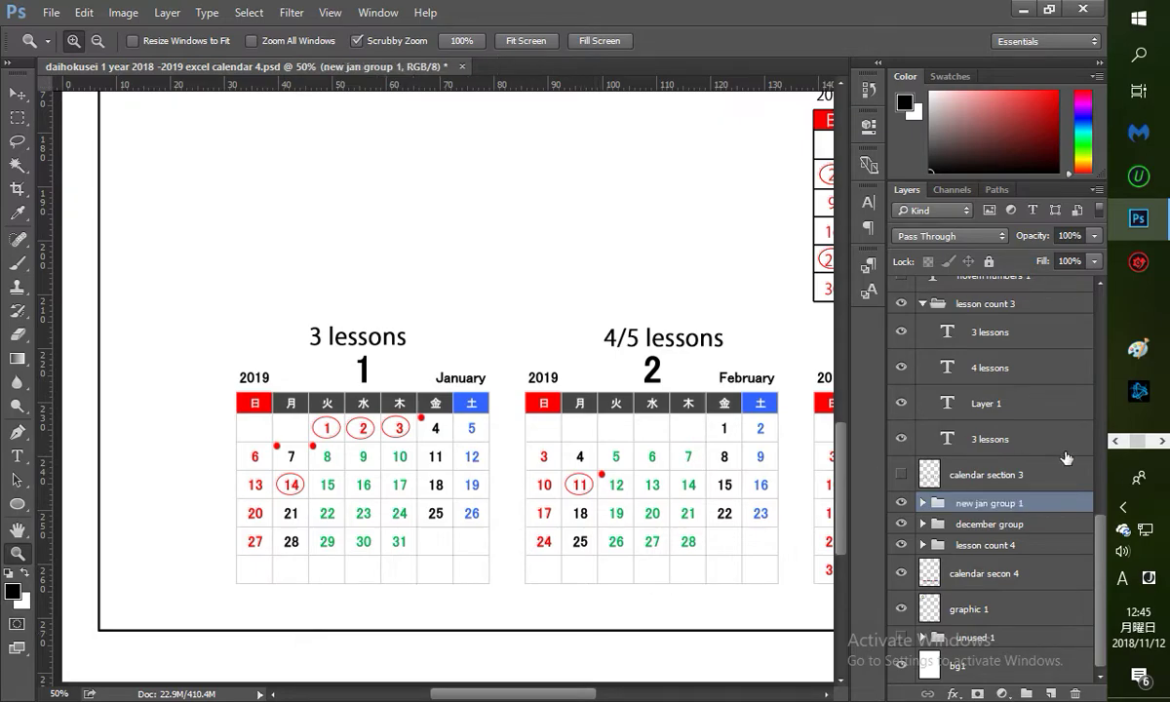
pyautogui.click(17, 93)
pyautogui.moveTo(675, 325); pyautogui.dragTo(432, 462)
# Step: In the date numbers group of new jan group 1, change the month name to "January" and move it over the old January label
pyautogui.click(16, 552)
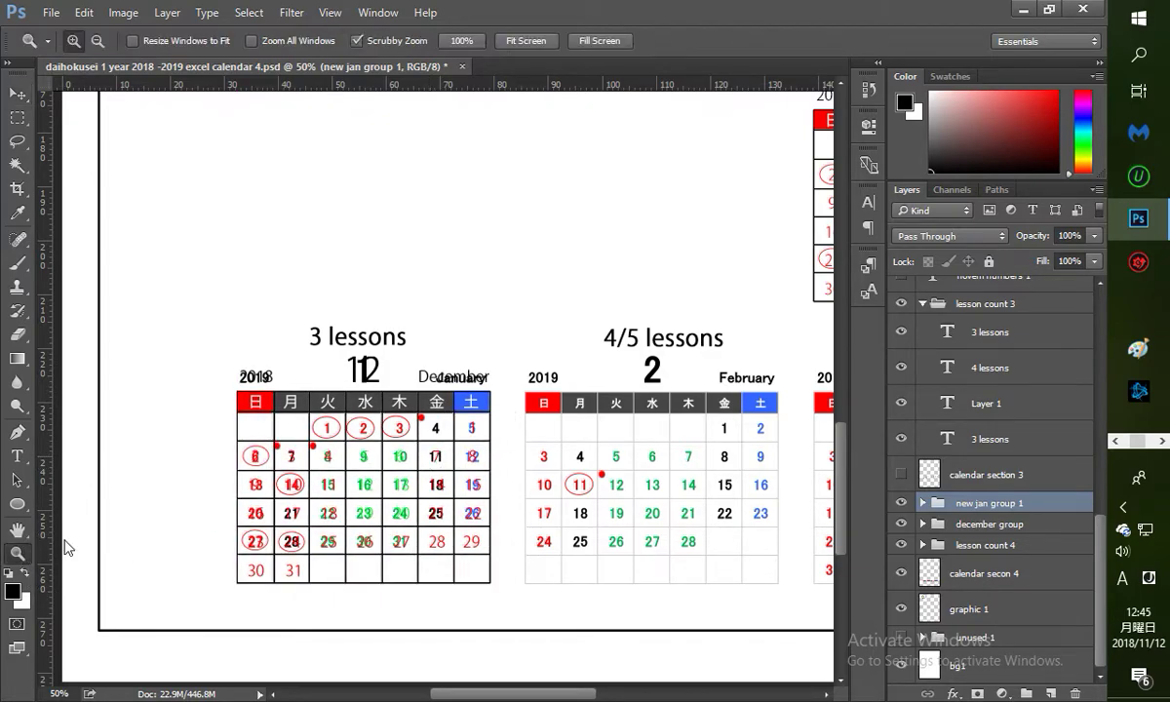
pyautogui.click(293, 485)
pyautogui.click(380, 497)
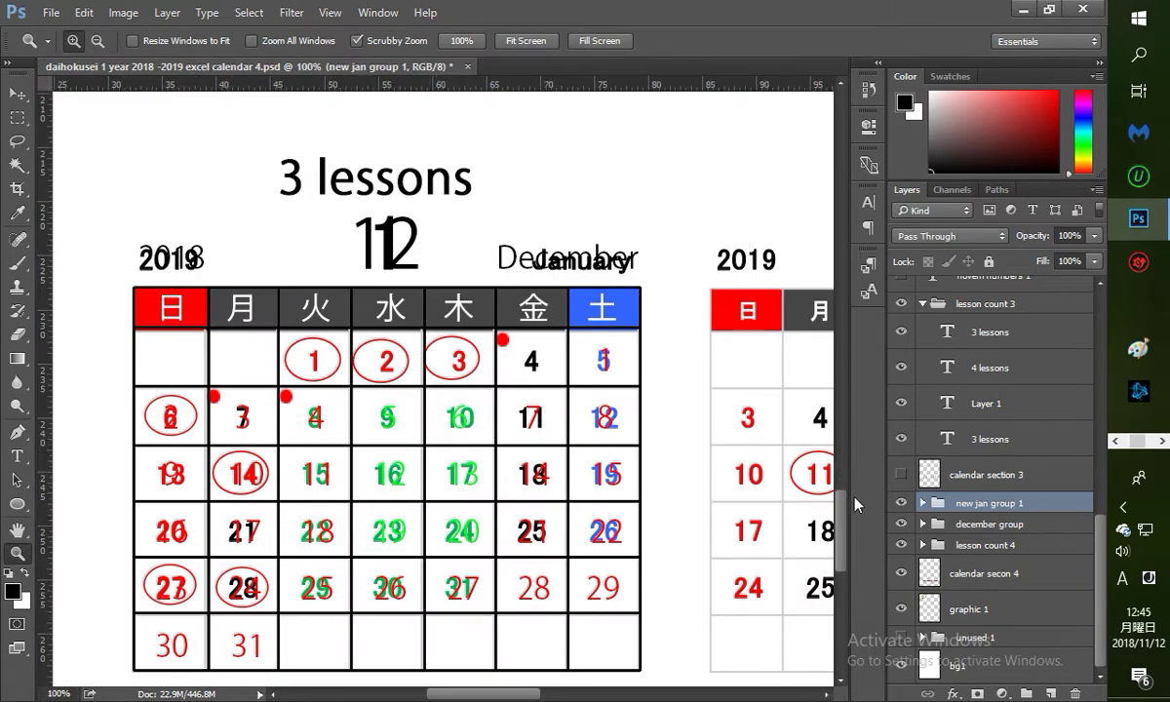
pyautogui.click(924, 503)
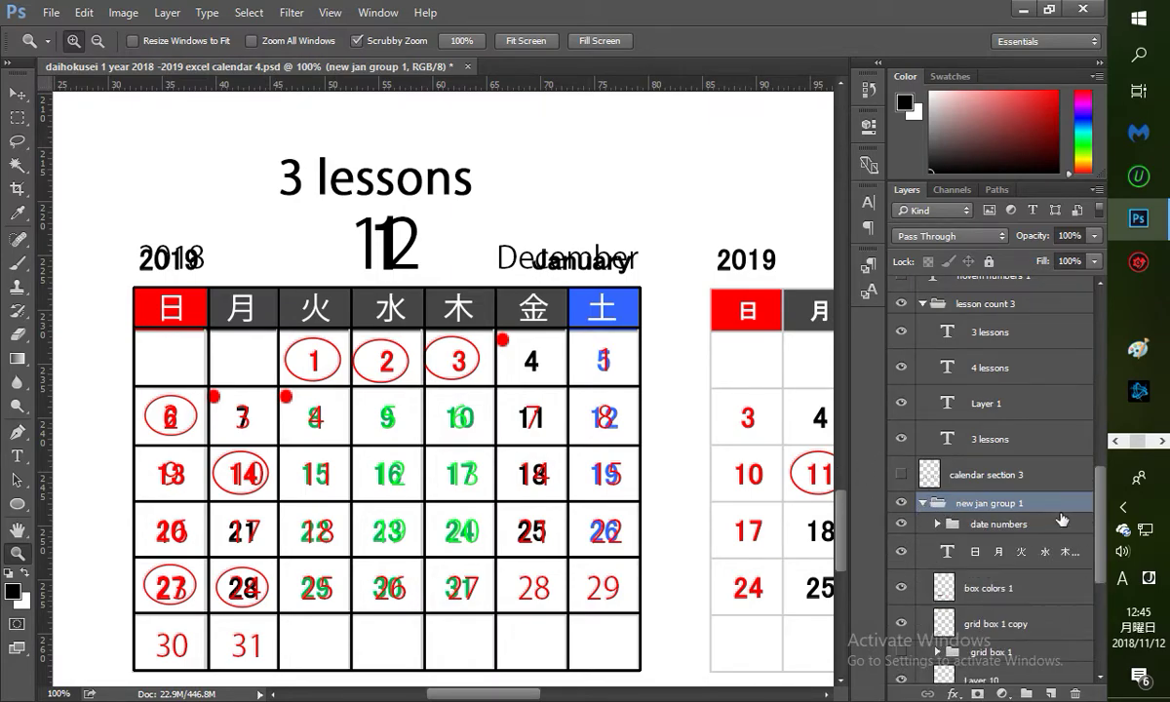
pyautogui.moveTo(1099, 497); pyautogui.dragTo(1102, 535)
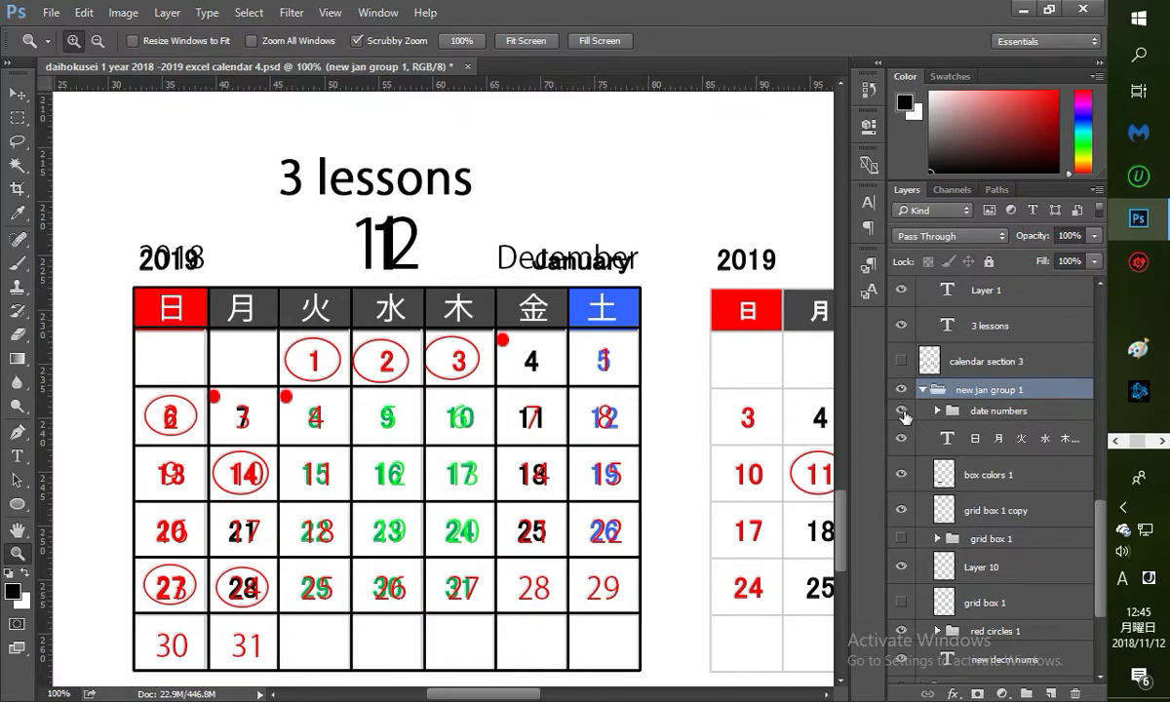
pyautogui.click(951, 415)
pyautogui.click(935, 411)
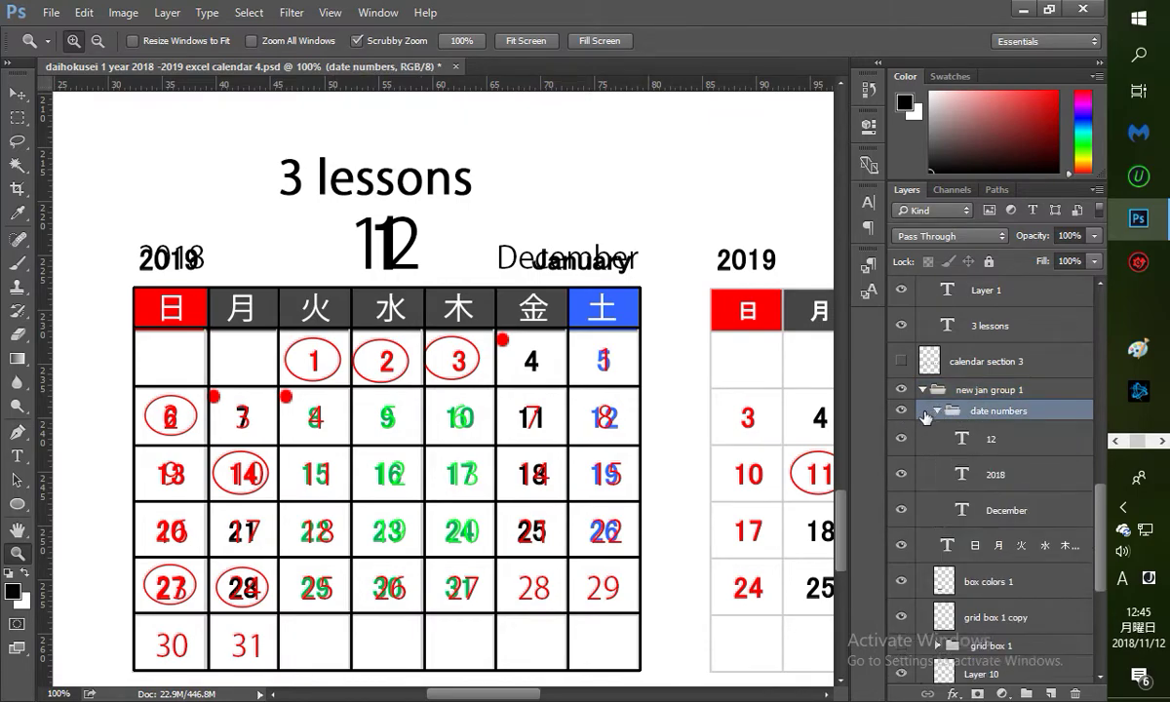
pyautogui.click(16, 456)
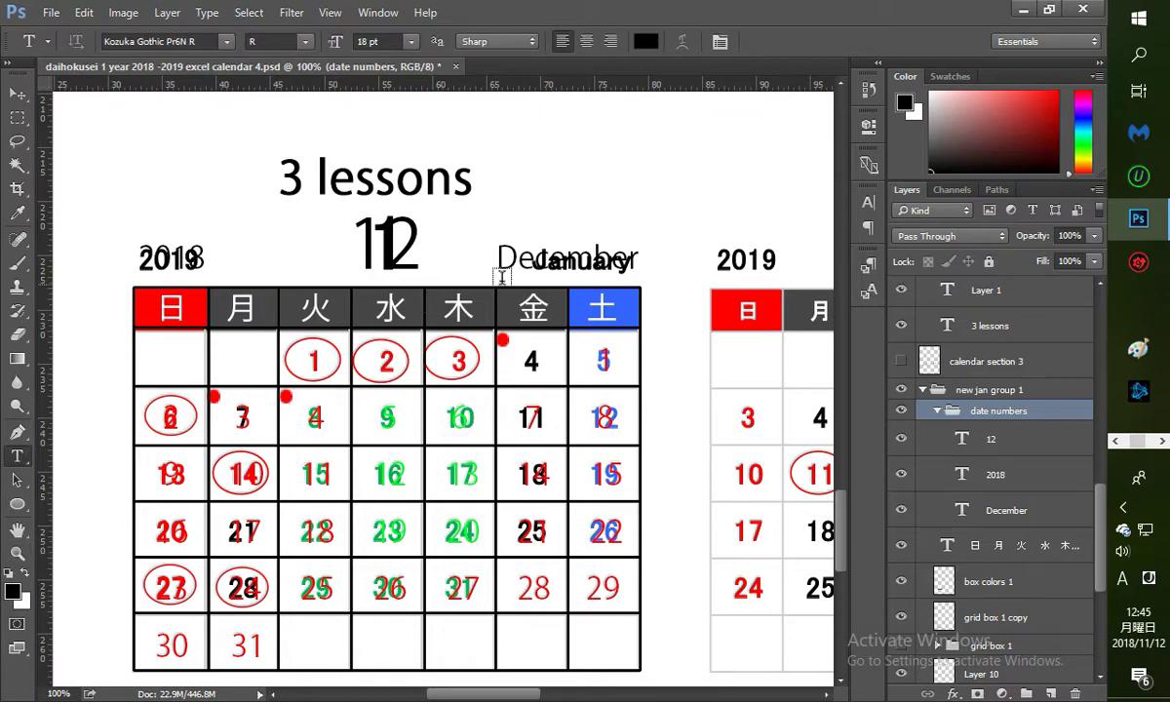
pyautogui.click(528, 257)
pyautogui.moveTo(497, 257); pyautogui.dragTo(641, 260)
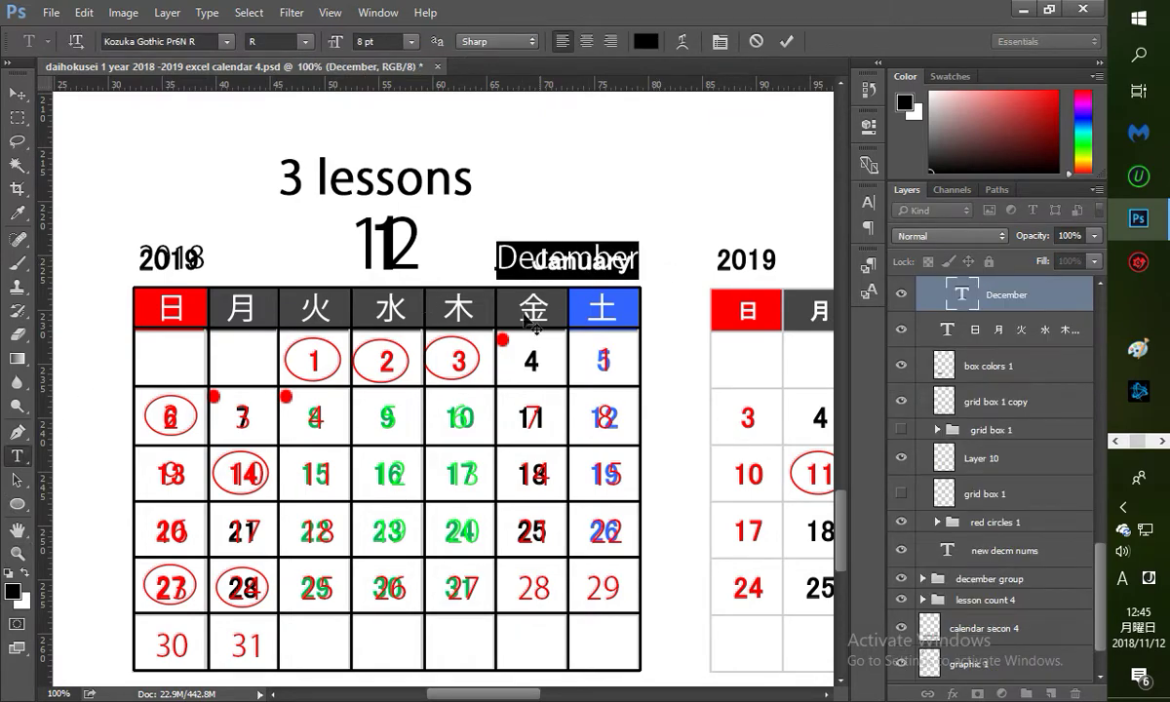
pyautogui.write('January')
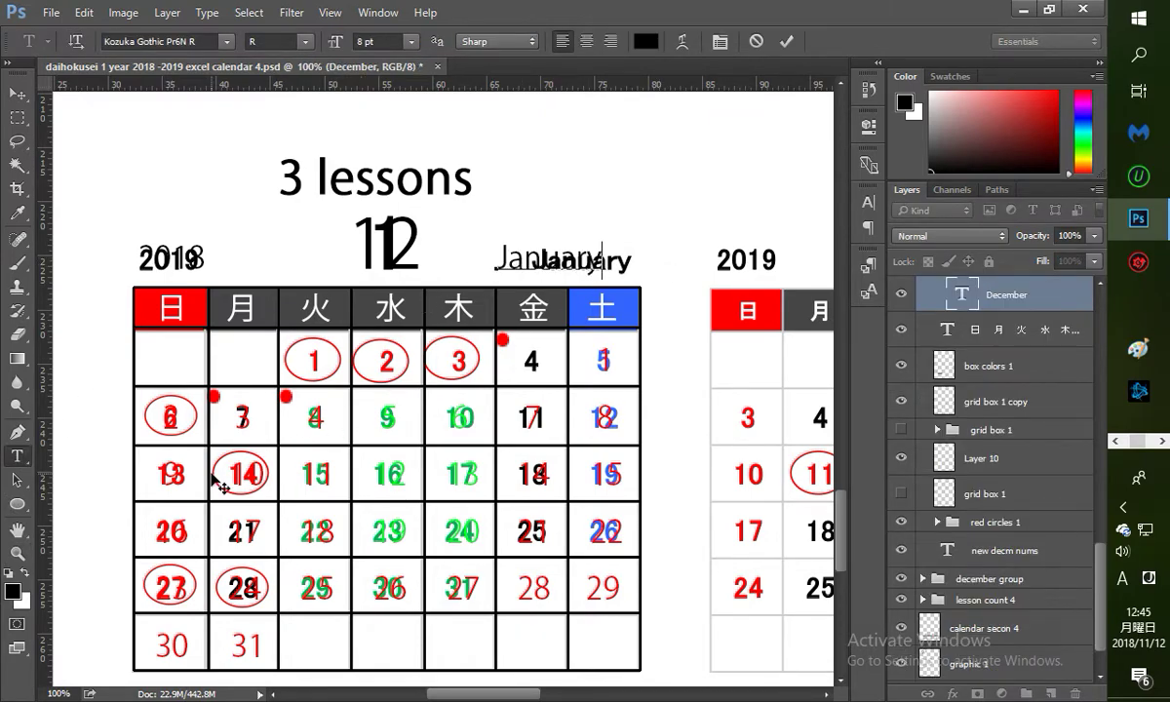
pyautogui.click(17, 92)
pyautogui.moveTo(495, 244); pyautogui.dragTo(526, 246)
# Step: Change the year text in new jan group 1 to 2019 and align it over the old year label
pyautogui.click(16, 455)
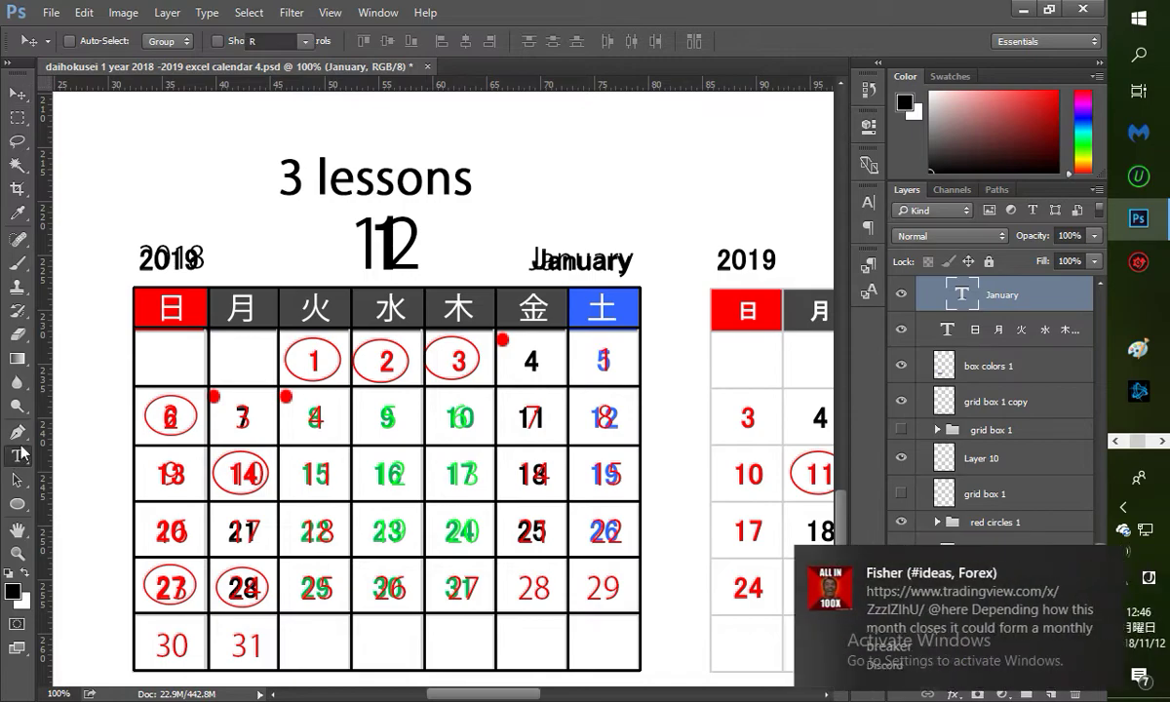
pyautogui.click(187, 257)
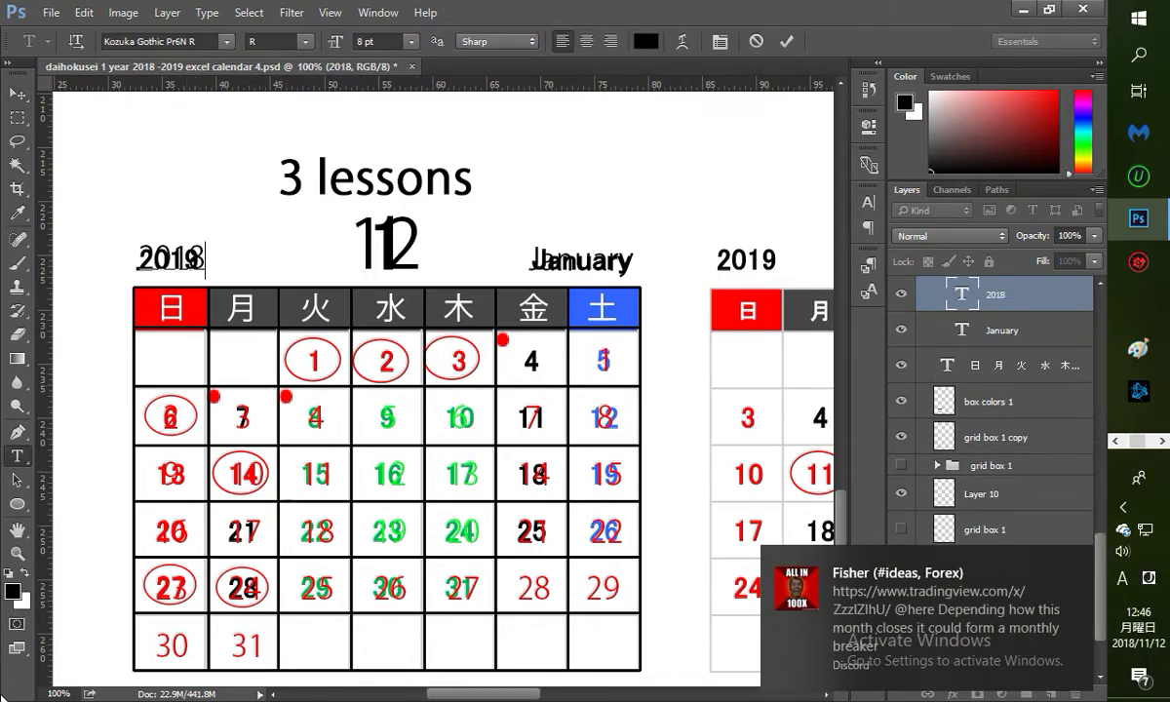
pyautogui.press('BackSpace')
pyautogui.write('9')
pyautogui.click(16, 92)
pyautogui.moveTo(191, 271); pyautogui.dragTo(186, 259)
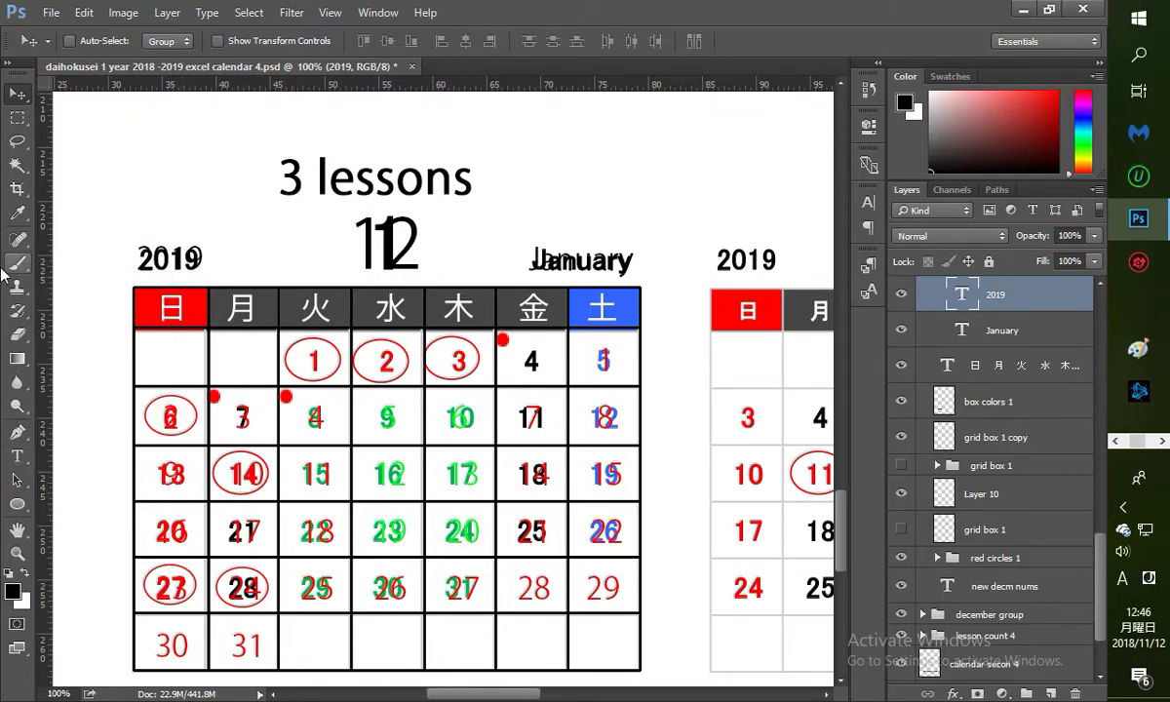
# Step: Change the large month number above the calendar to 1 and align it over the old January number
pyautogui.click(17, 456)
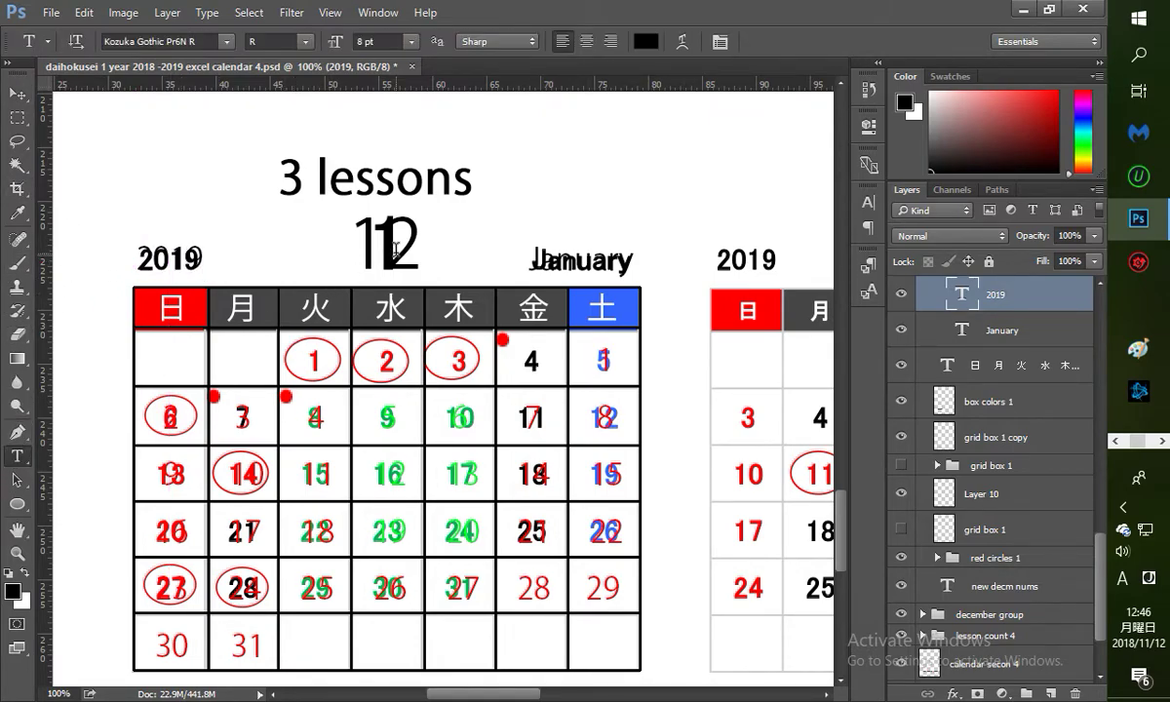
pyautogui.click(395, 246)
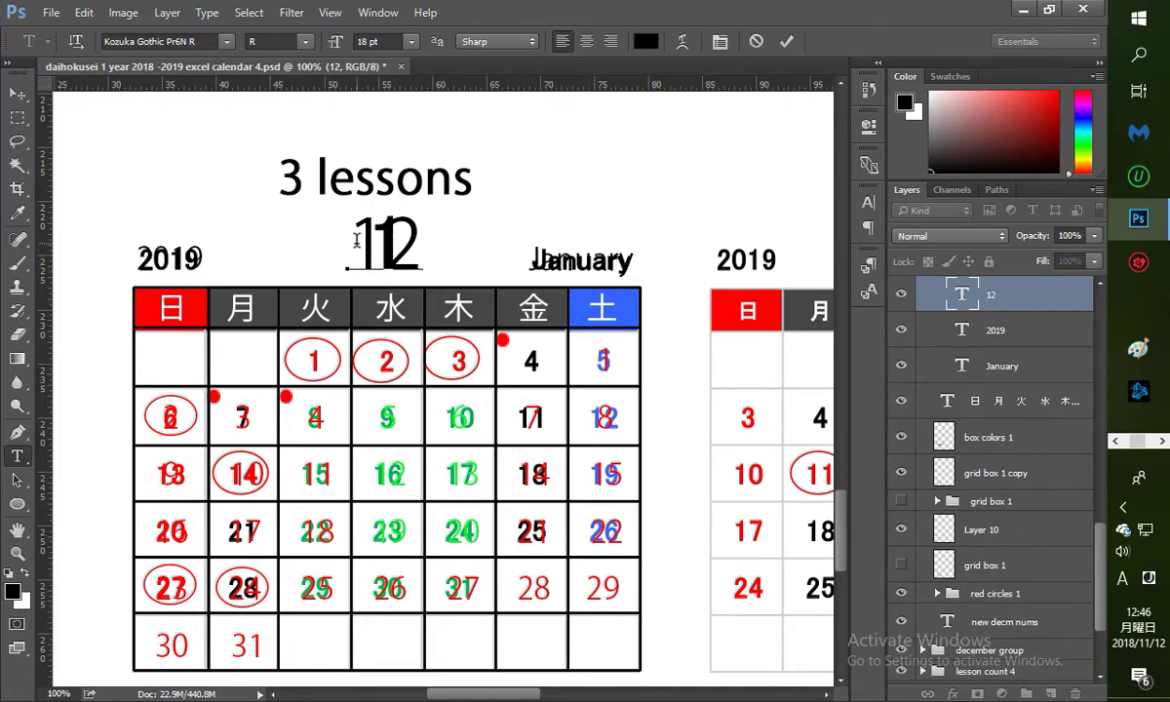
pyautogui.doubleClick(356, 239)
pyautogui.press('BackSpace')
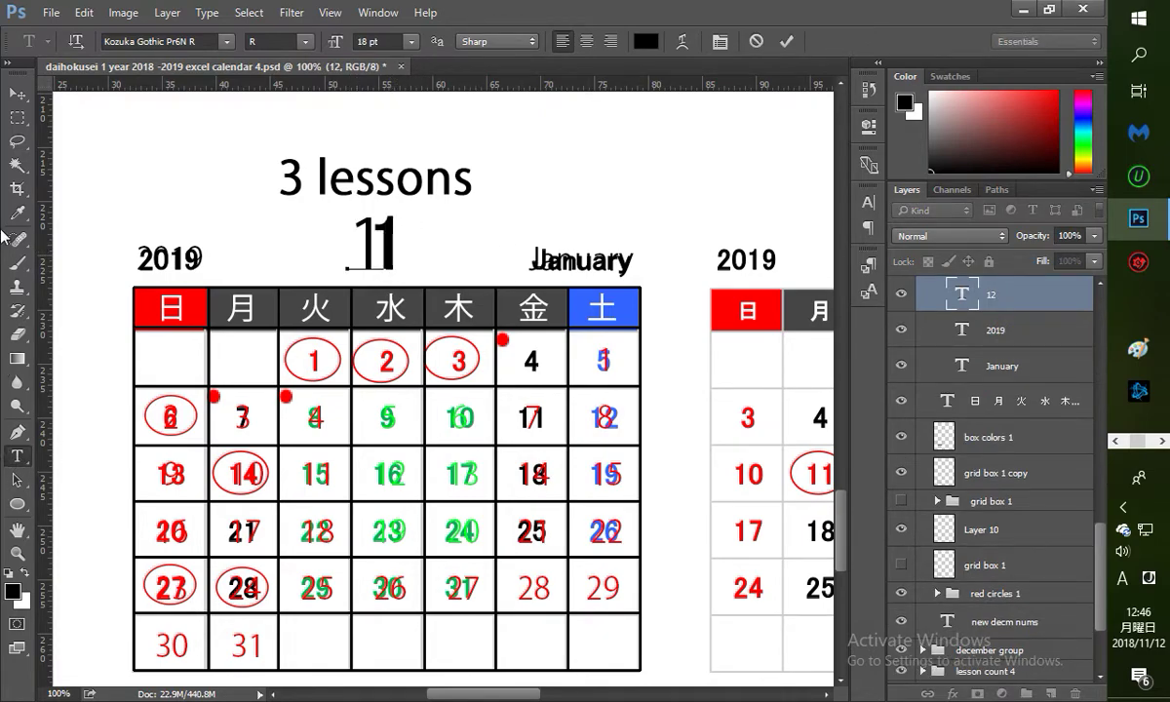
pyautogui.click(18, 98)
pyautogui.moveTo(403, 256)
pyautogui.mouseDown()
pyautogui.moveTo(445, 253)
pyautogui.moveTo(410, 256)
pyautogui.mouseUp()
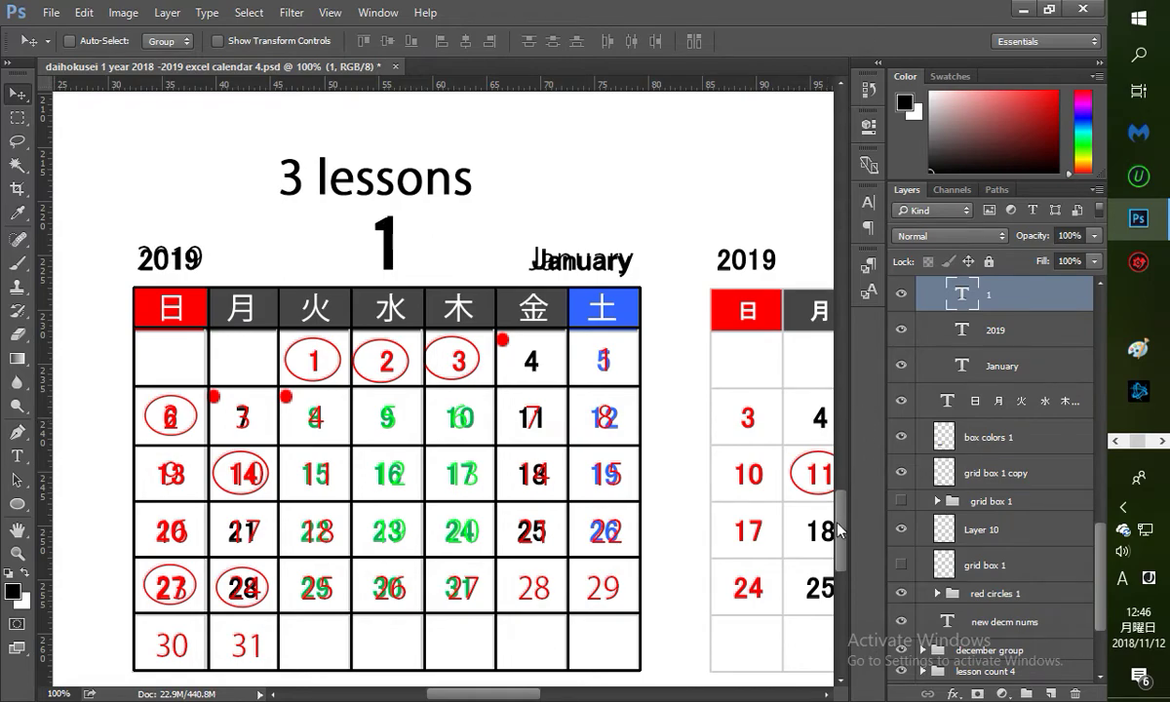
# Step: Collapse the date numbers group and toggle the grid box 1 copy layer off and on to compare it with the old grid
pyautogui.moveTo(844, 519); pyautogui.dragTo(851, 526)
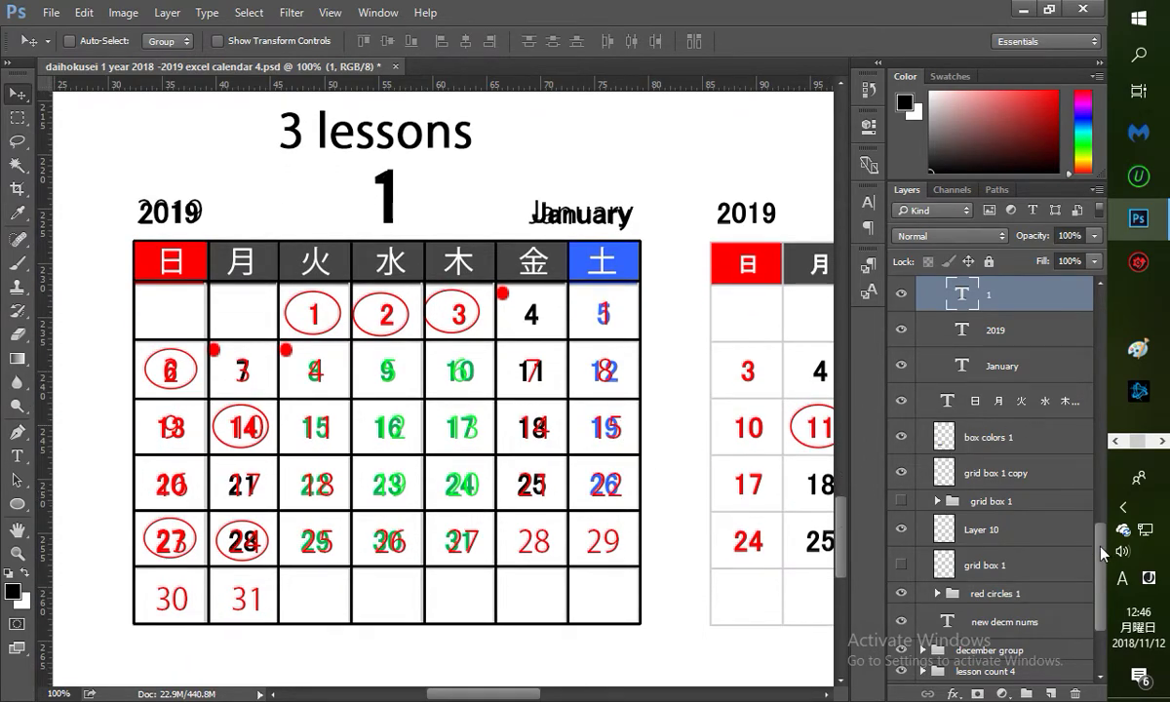
pyautogui.scroll(3, 1106, 551)
pyautogui.moveTo(1104, 520); pyautogui.dragTo(1109, 521)
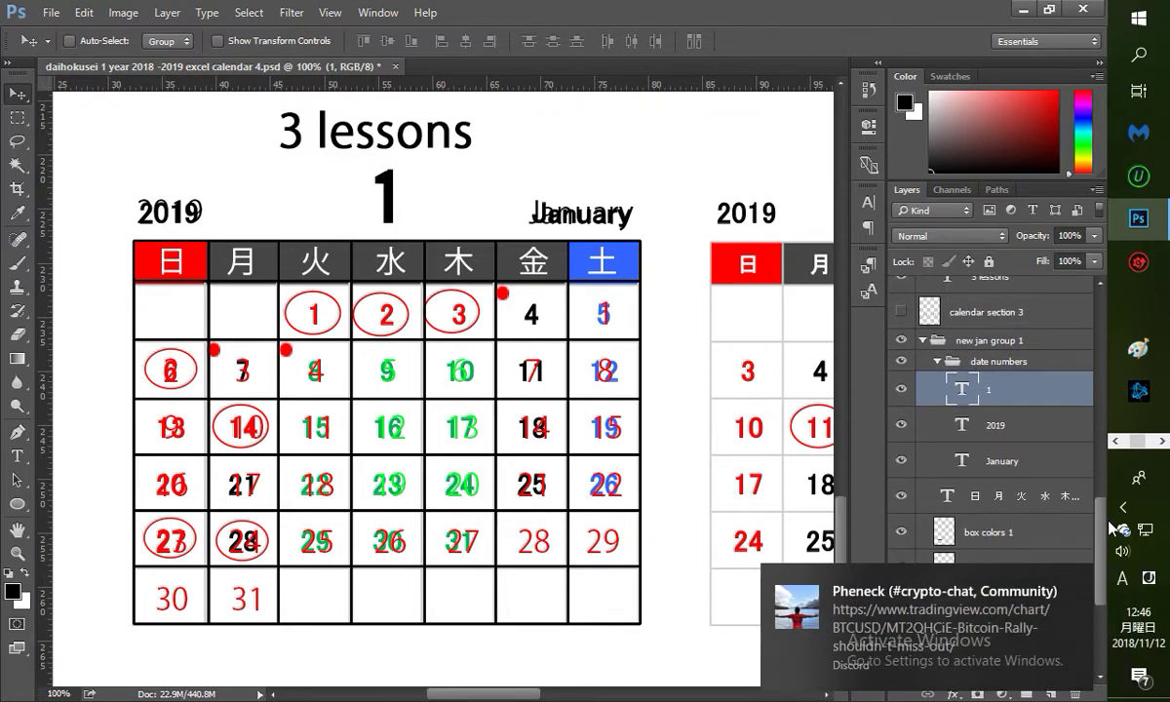
pyautogui.click(1077, 581)
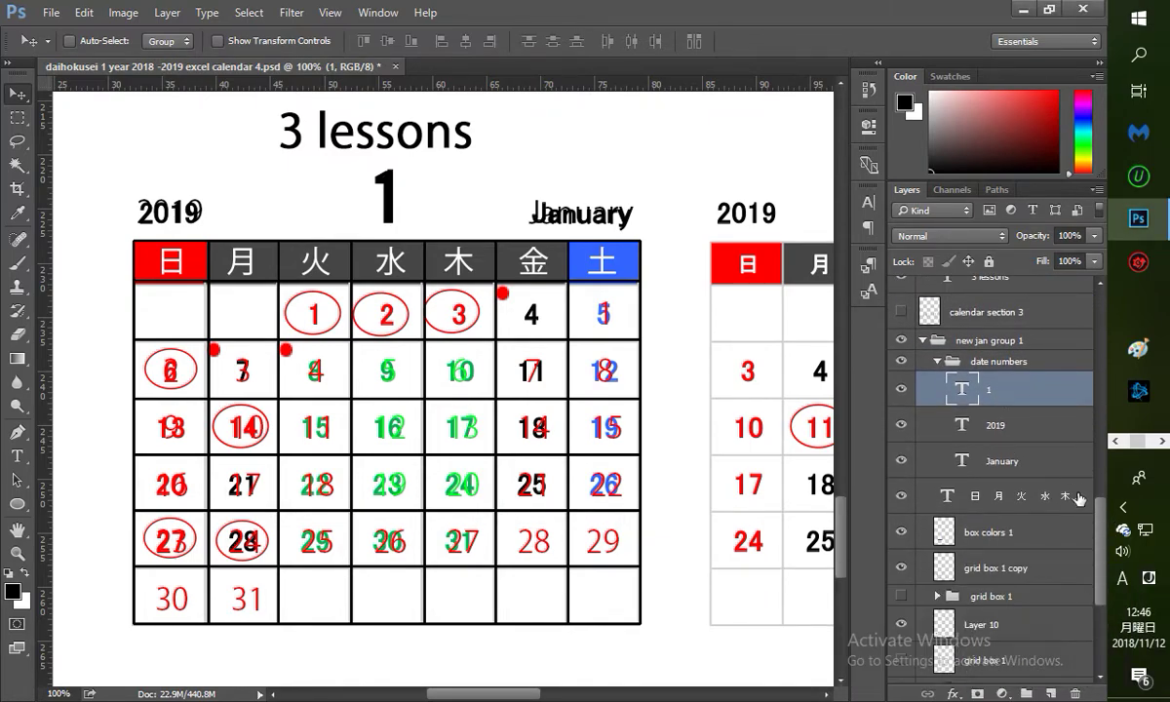
pyautogui.click(937, 362)
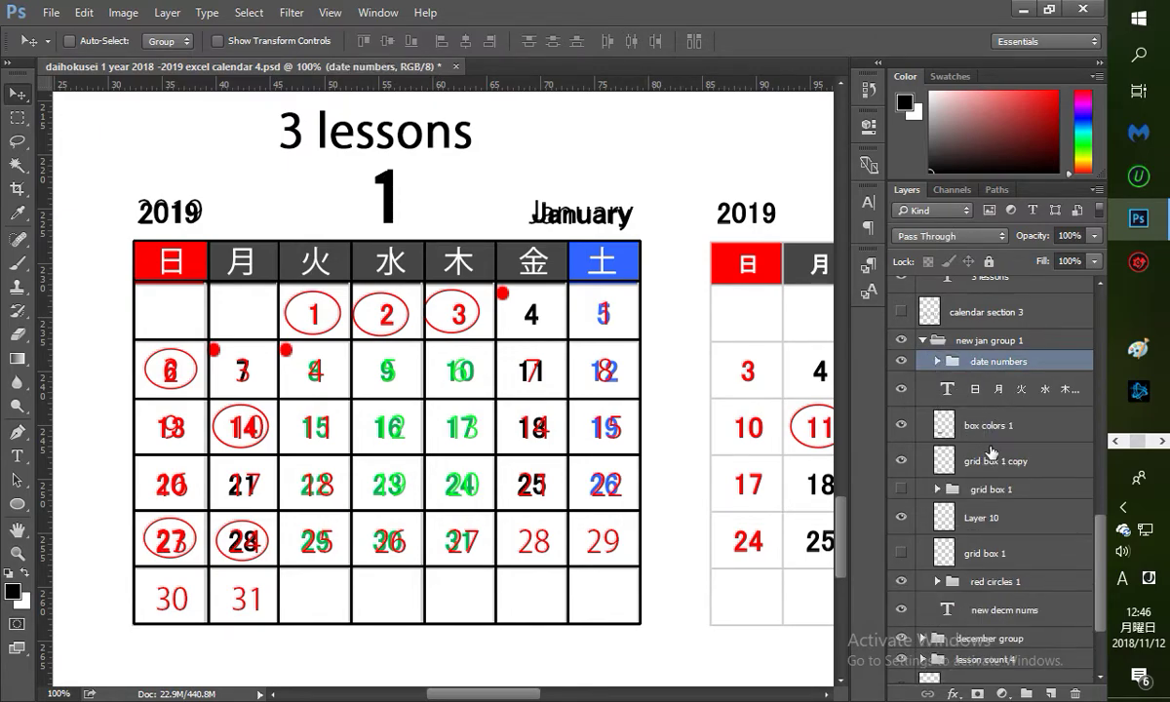
pyautogui.click(997, 390)
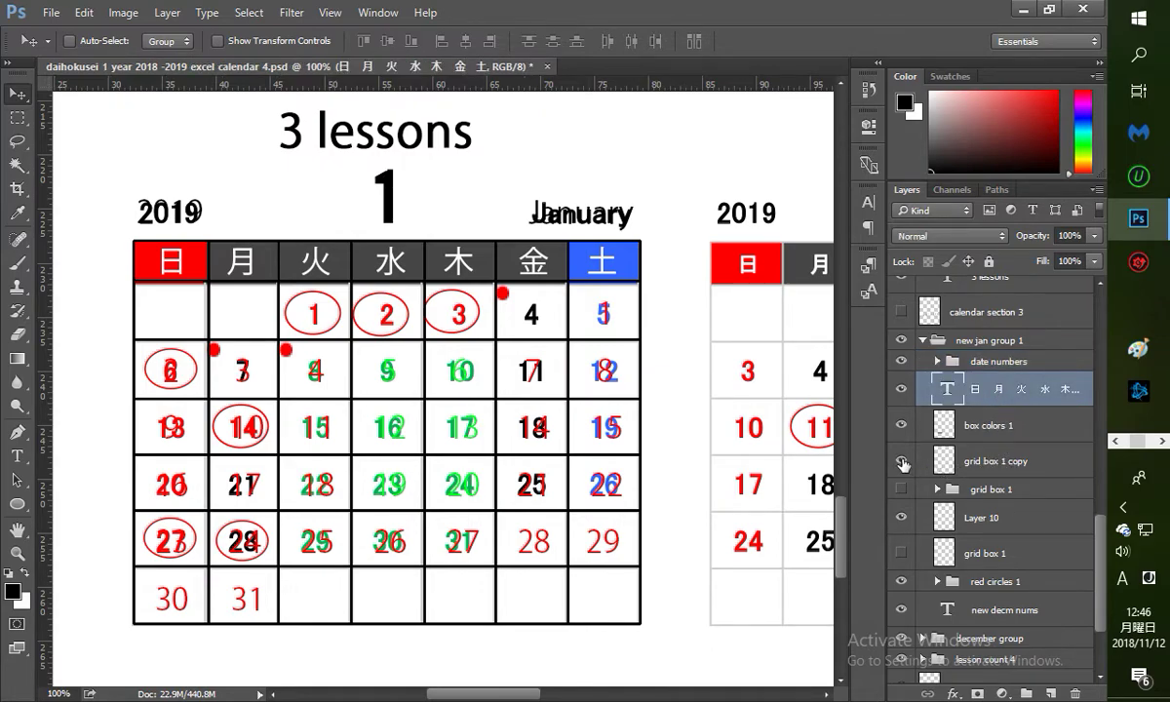
pyautogui.click(903, 462)
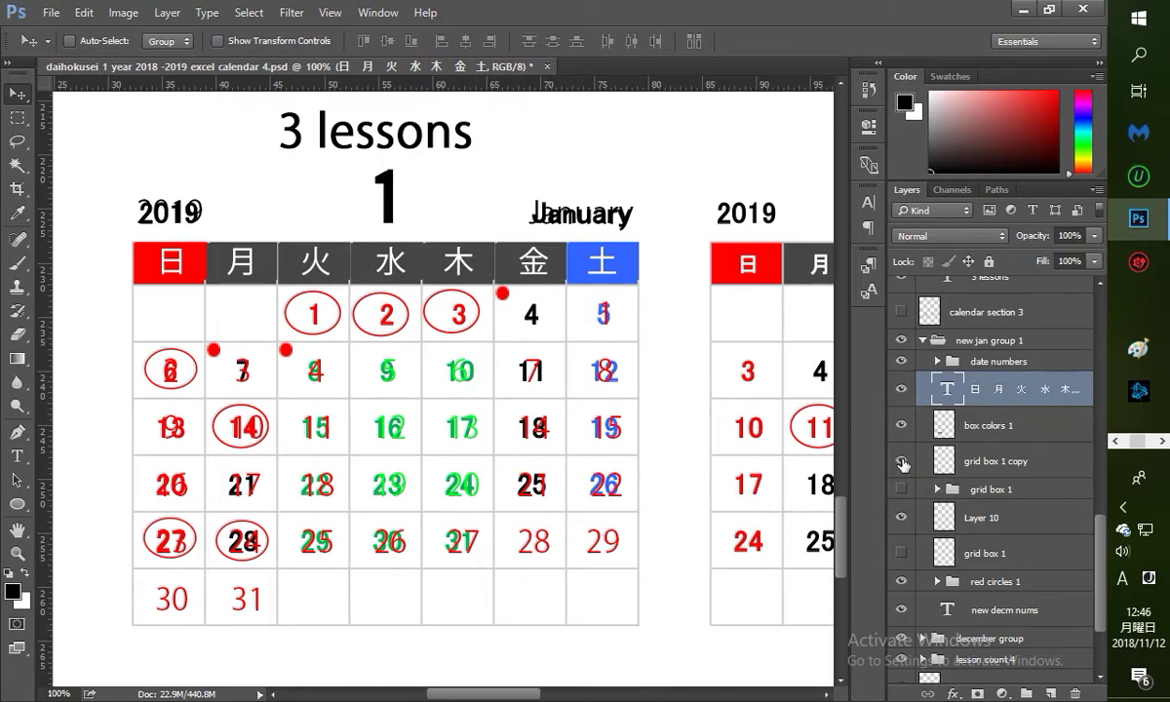
pyautogui.click(903, 462)
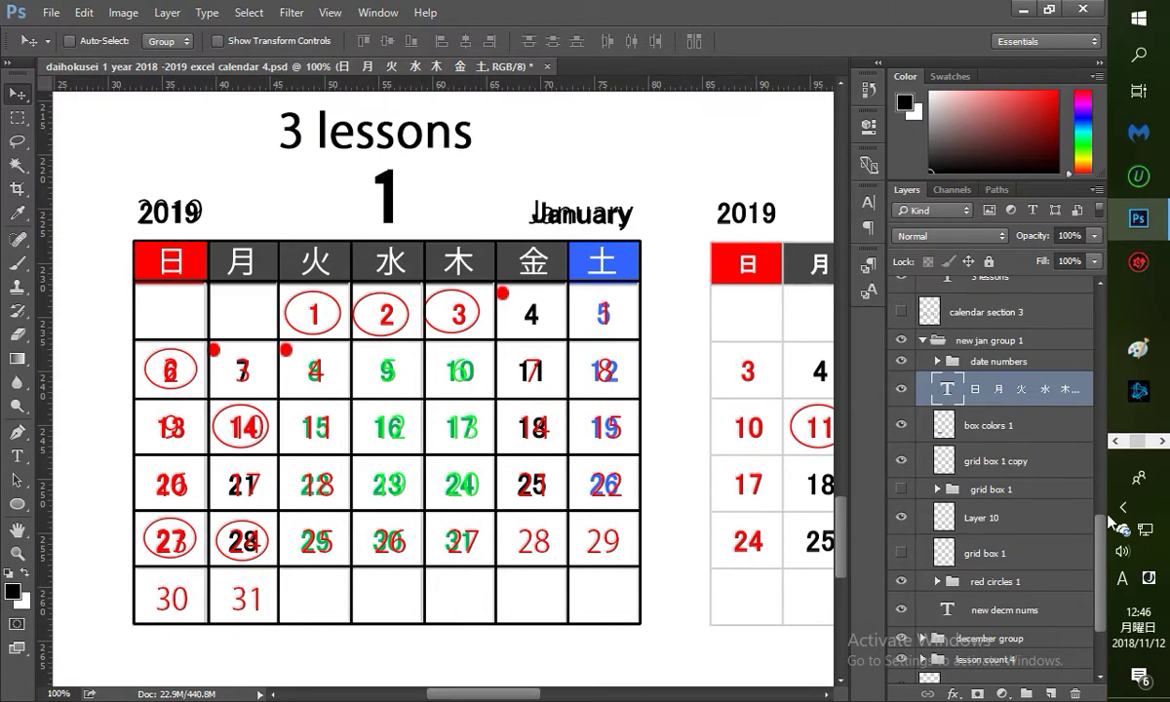
pyautogui.moveTo(1100, 532); pyautogui.dragTo(1091, 548)
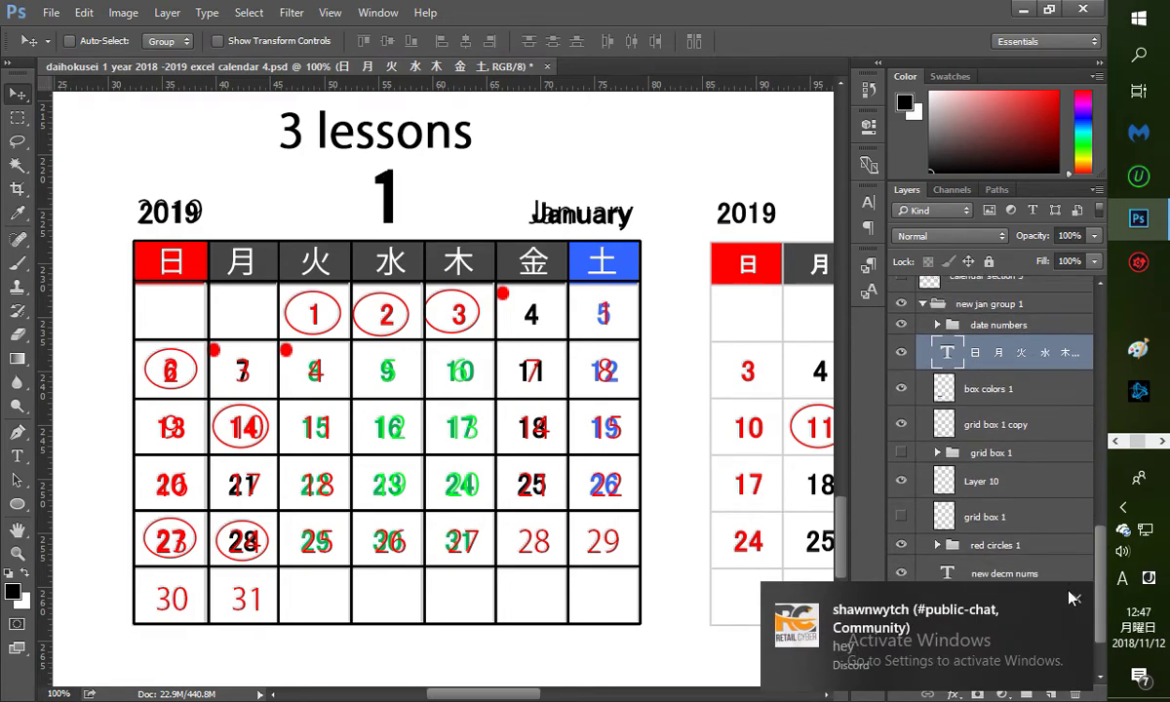
# Step: Switch to Discord from the message notification, mute the F.I.B. Tech server, and return to Photoshop
pyautogui.click(1051, 622)
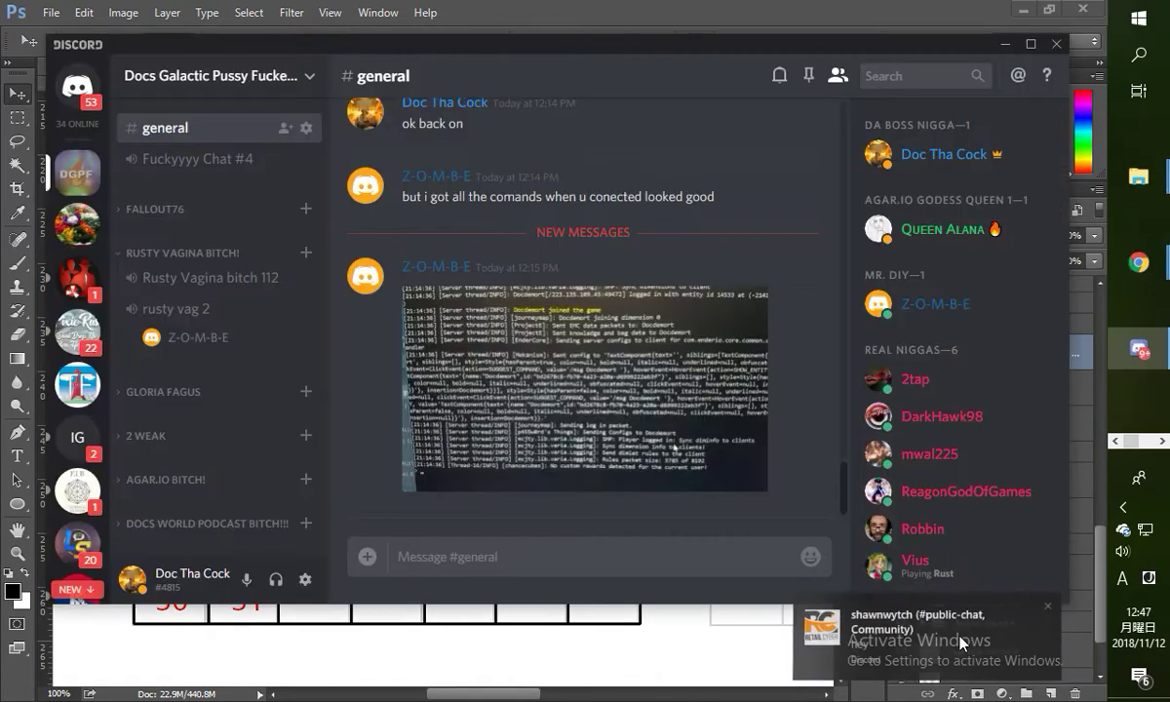
pyautogui.rightClick(95, 491)
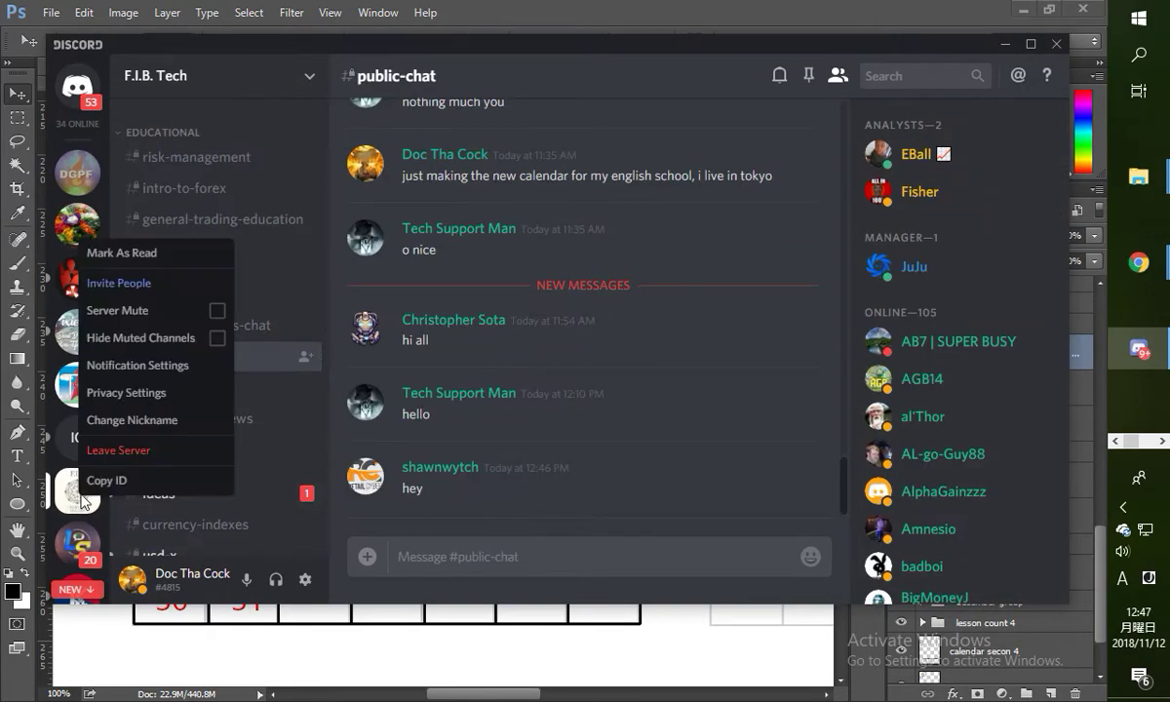
pyautogui.click(156, 310)
pyautogui.click(1005, 44)
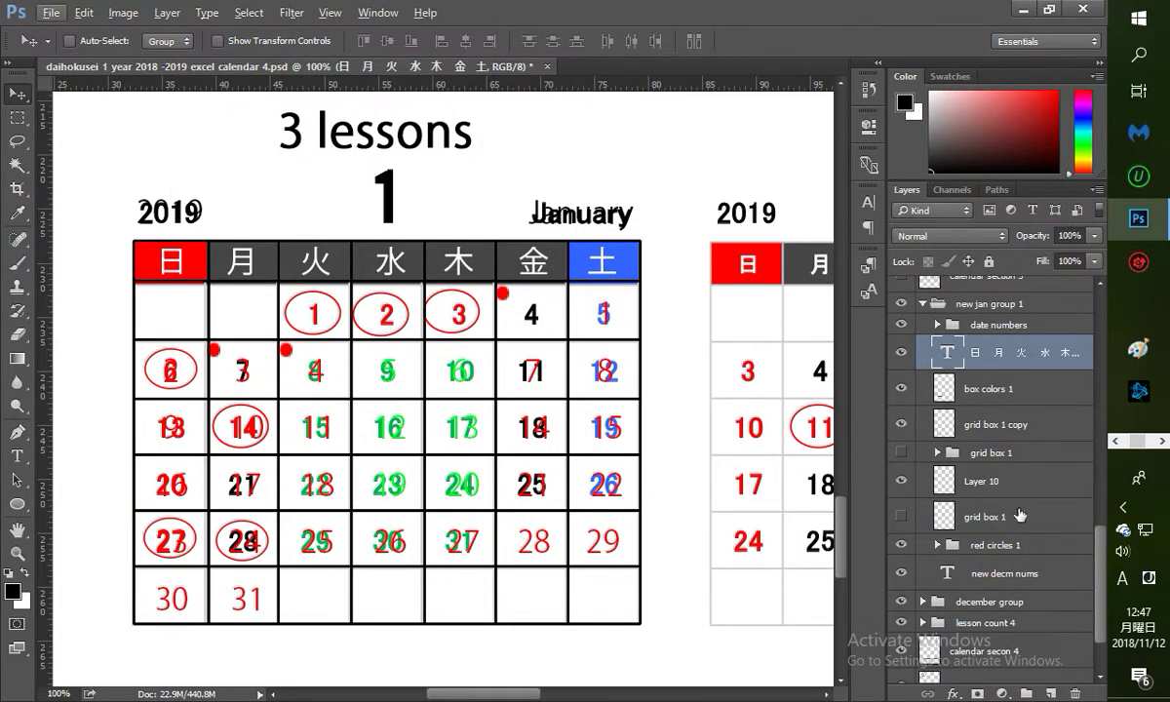
# Step: Hide Layer 10 and the red circles 1 group inside new jan group 1
pyautogui.scroll(1, 1102, 573)
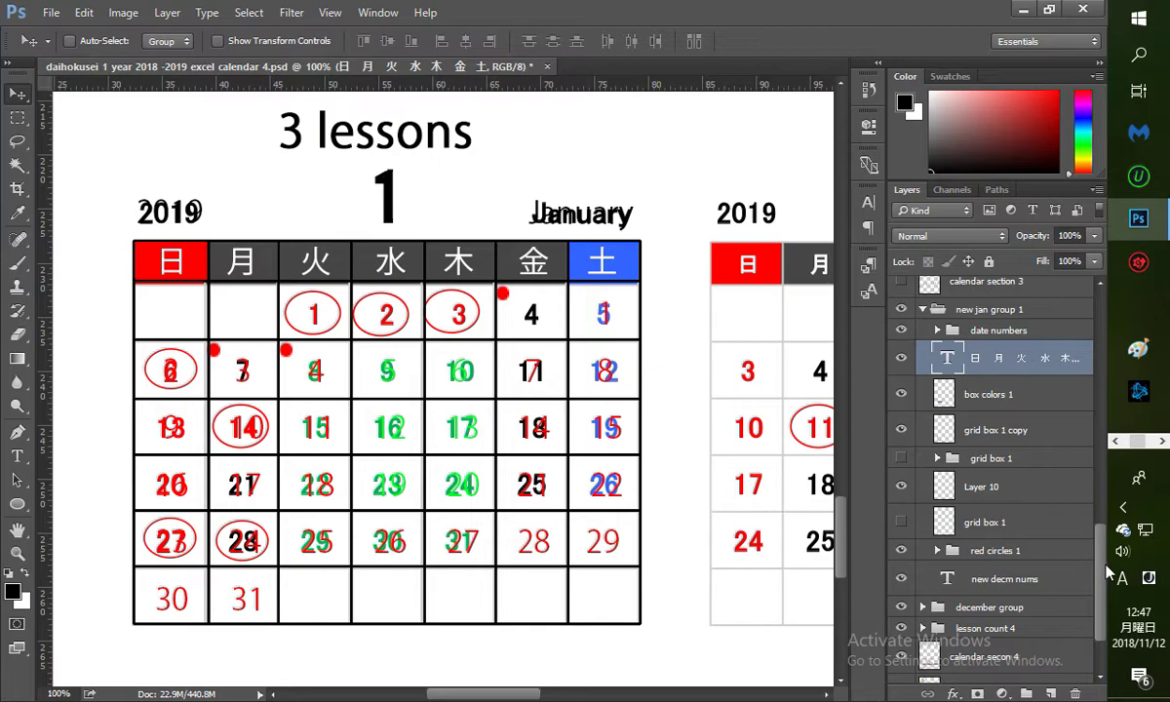
pyautogui.scroll(-3, 1039, 542)
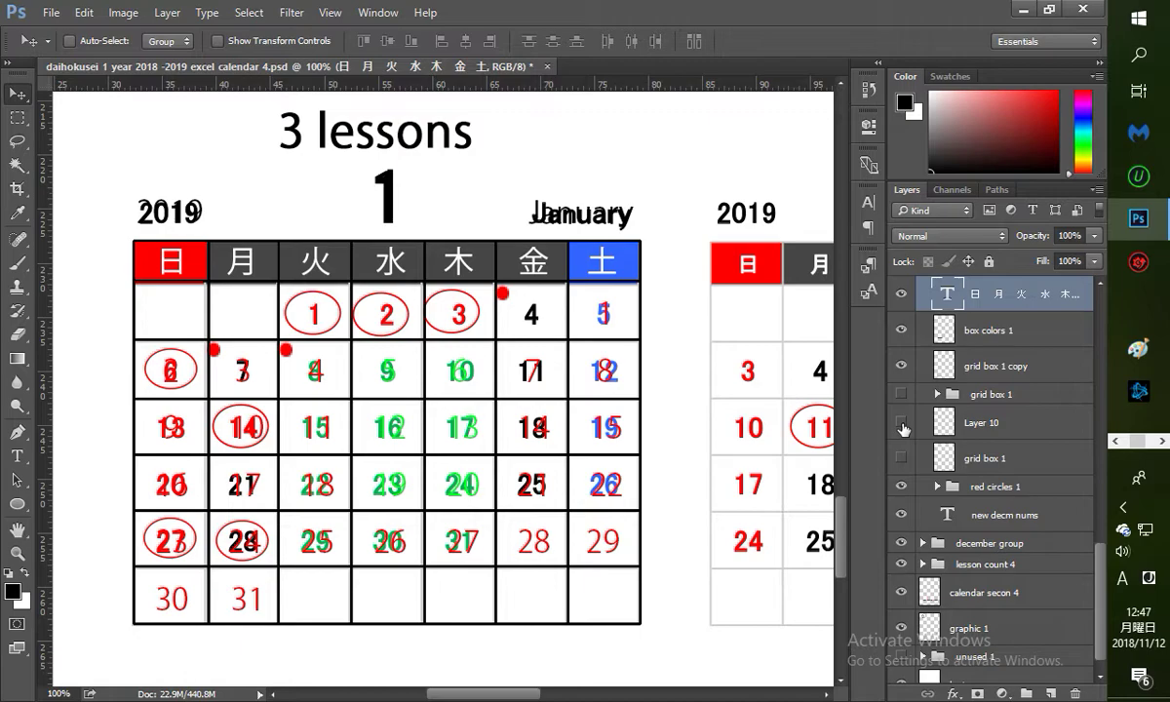
pyautogui.click(900, 486)
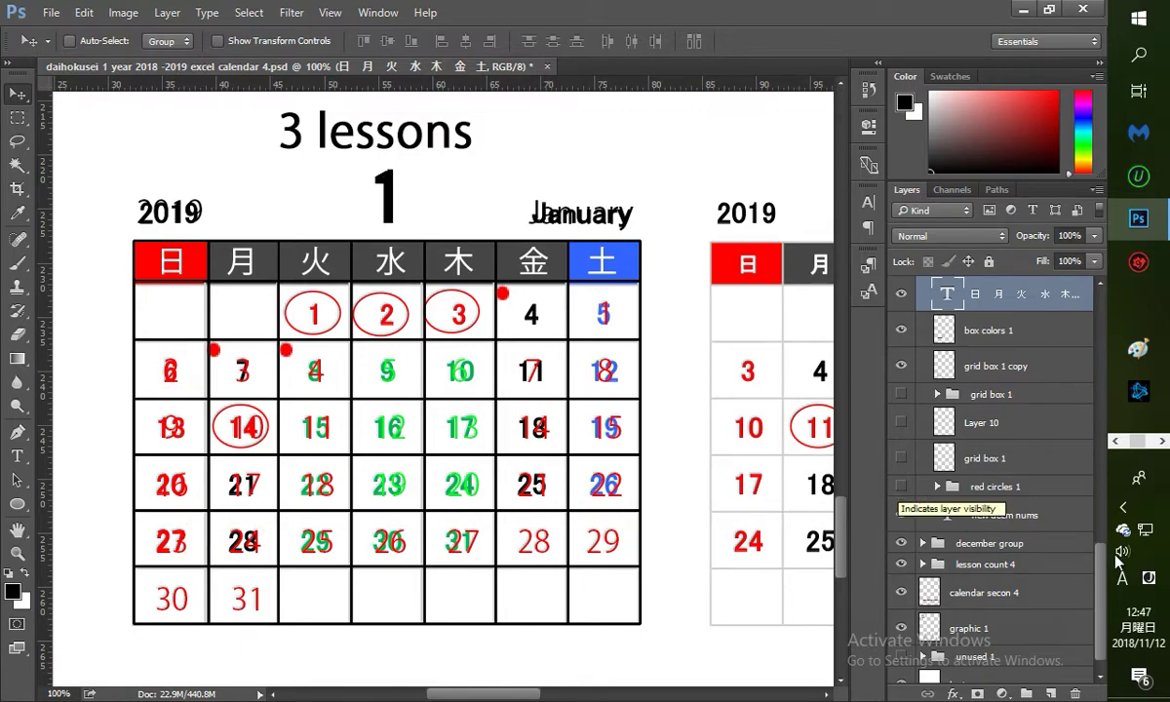
# Step: Collapse new jan group 1 and move it below the lesson count 4 group, directly above the calendar secon 4 layer
pyautogui.scroll(2, 1101, 568)
pyautogui.scroll(2, 1031, 504)
pyautogui.click(921, 388)
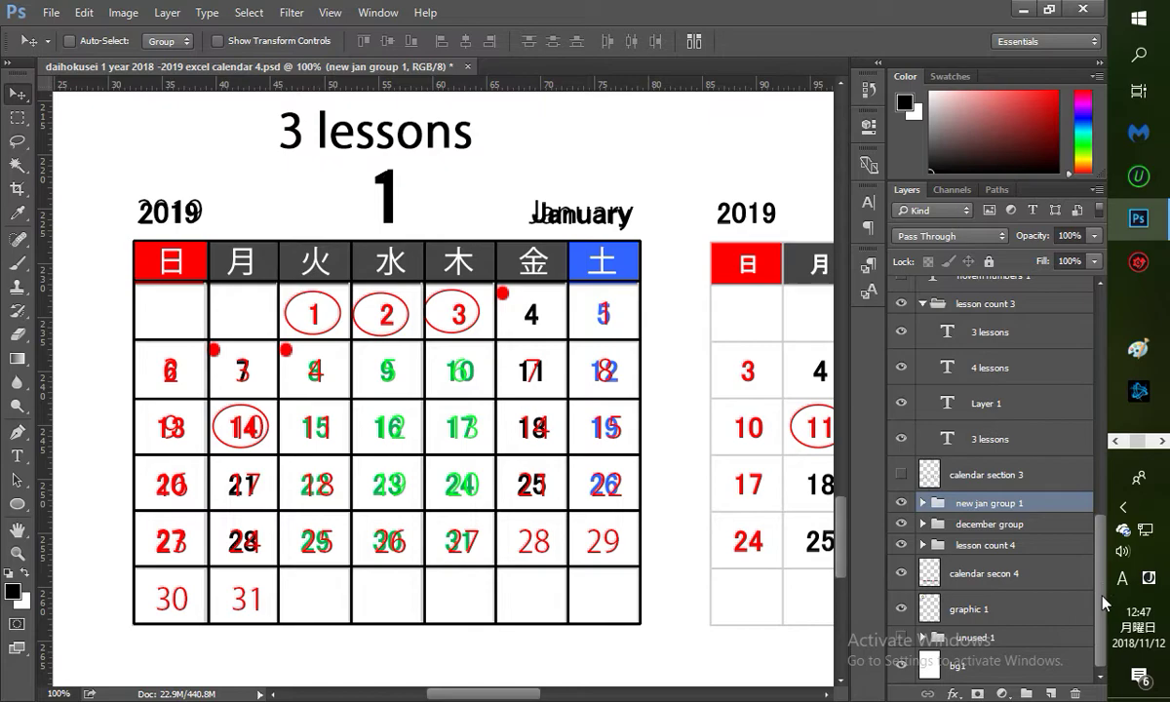
pyautogui.moveTo(985, 503); pyautogui.dragTo(994, 556)
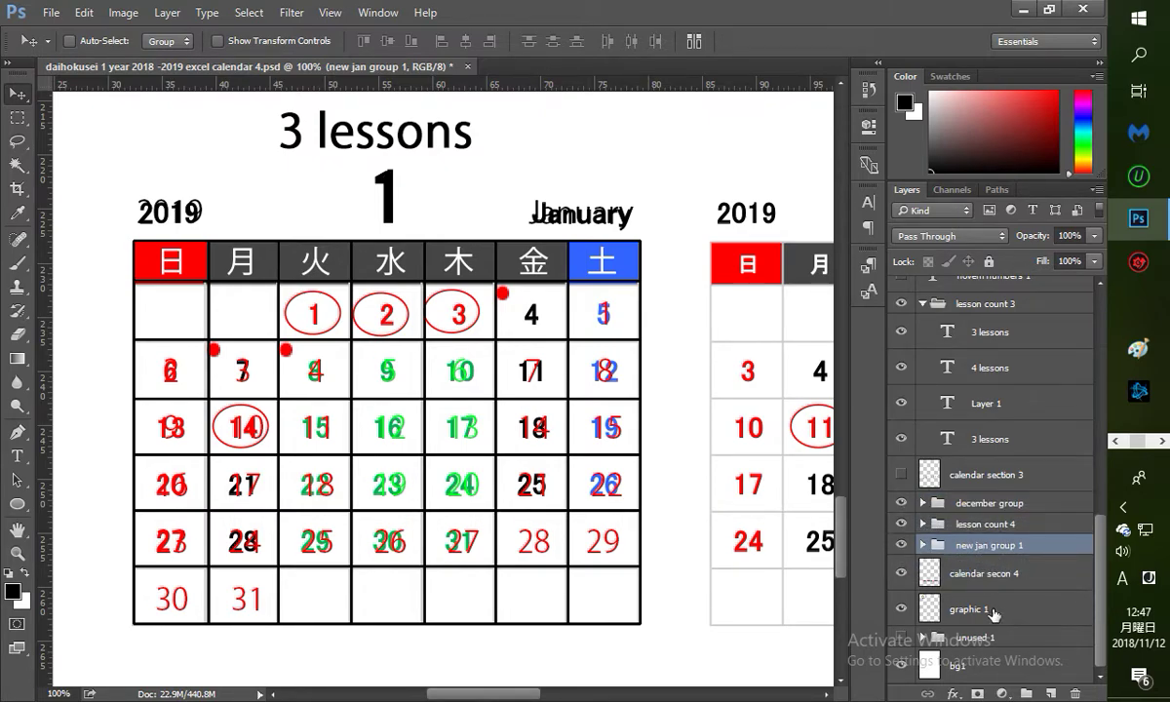
# Step: Toggle the calendar secon 4 layer off and on to check its content, and expand new jan group 1 to view its layers
pyautogui.click(901, 573)
pyautogui.click(902, 574)
pyautogui.click(921, 546)
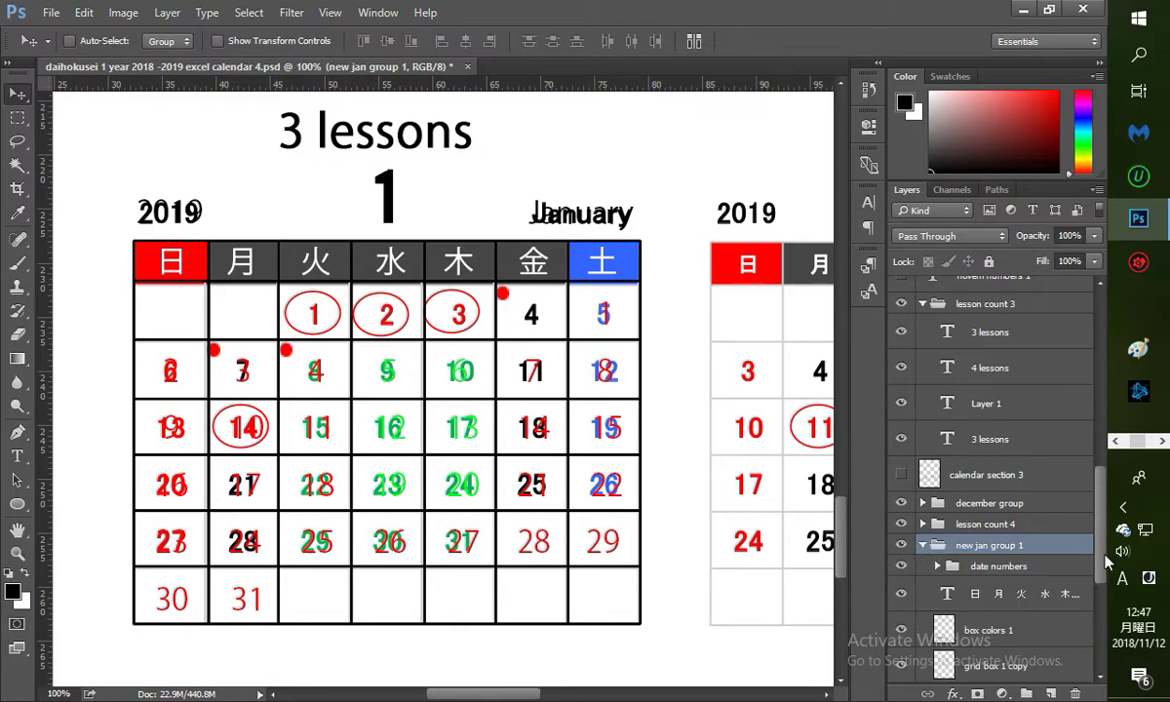
pyautogui.scroll(-5, 1039, 559)
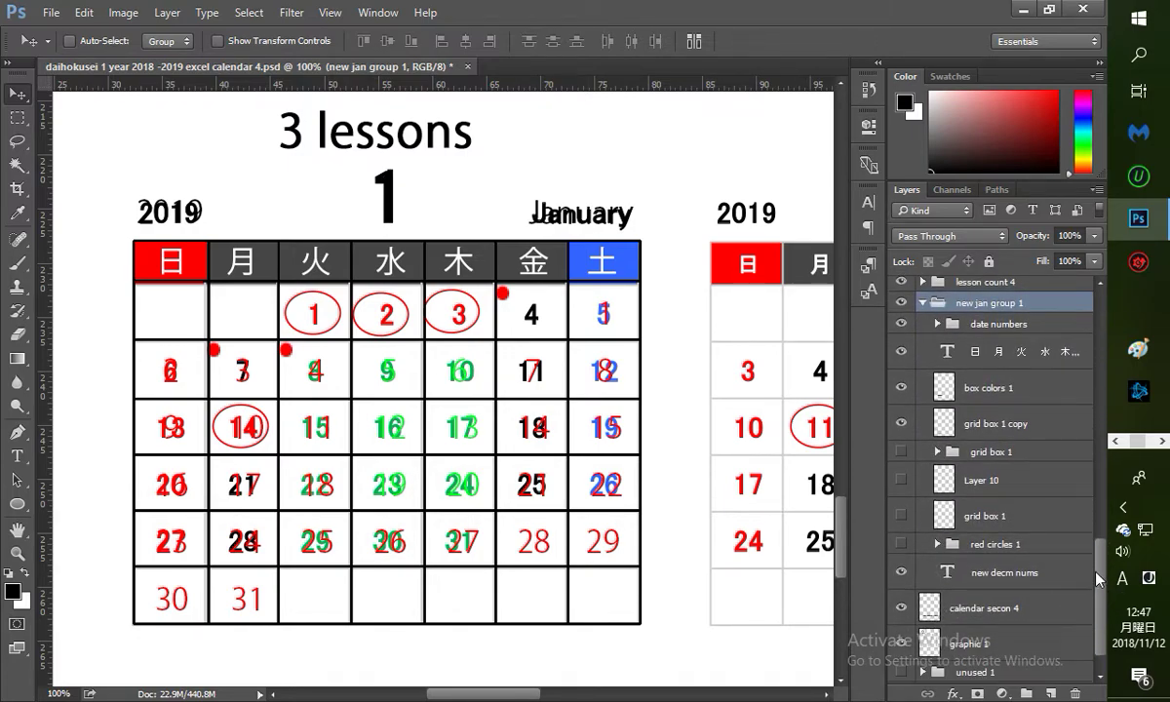
pyautogui.scroll(-1, 1096, 595)
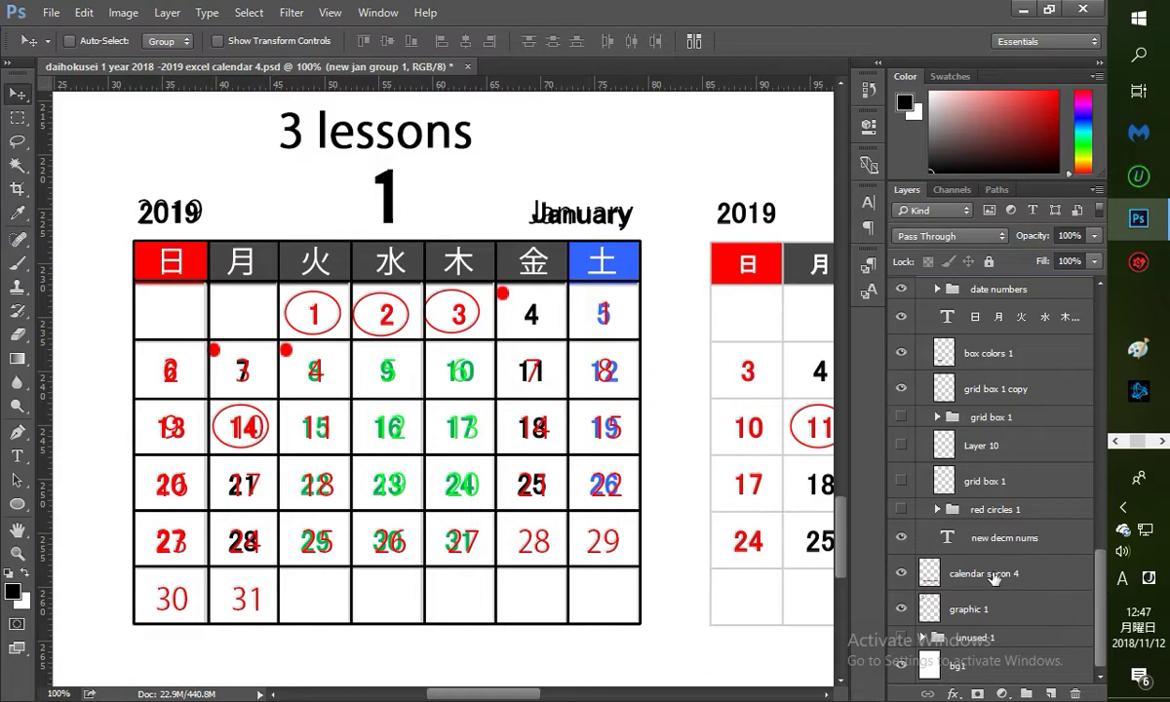
# Step: Select the new decm nums text layer and toggle it off and on to compare its dates with the old January calendar
pyautogui.click(984, 541)
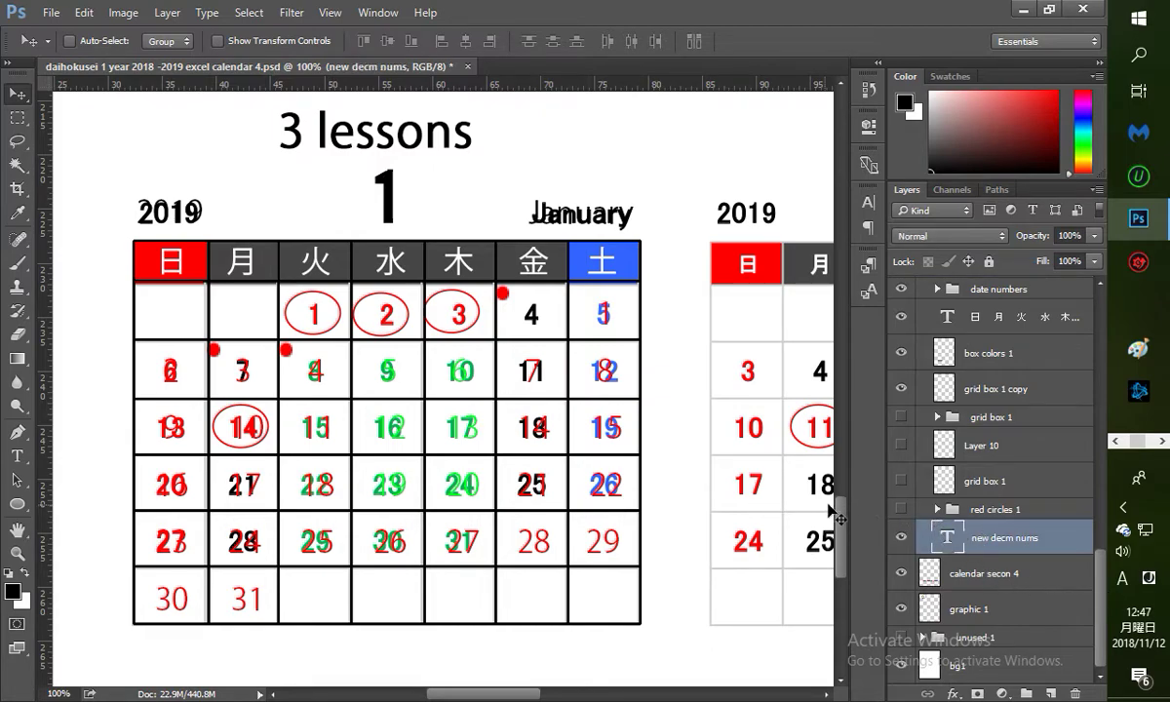
pyautogui.click(902, 538)
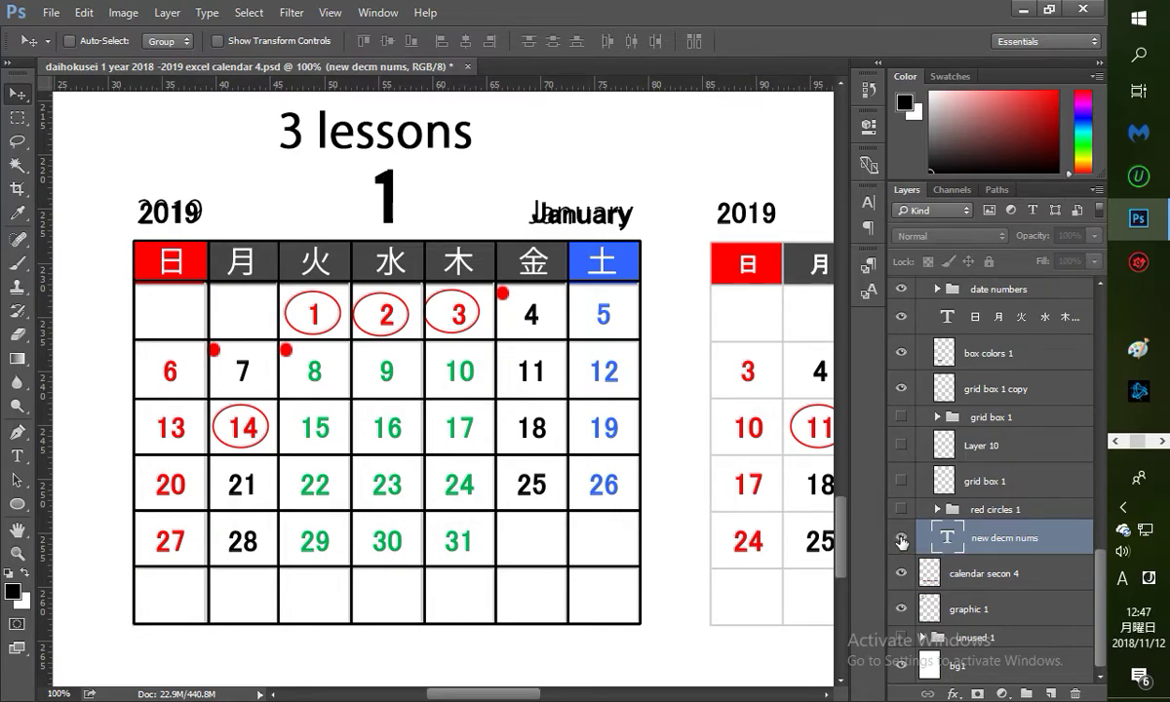
pyautogui.click(901, 539)
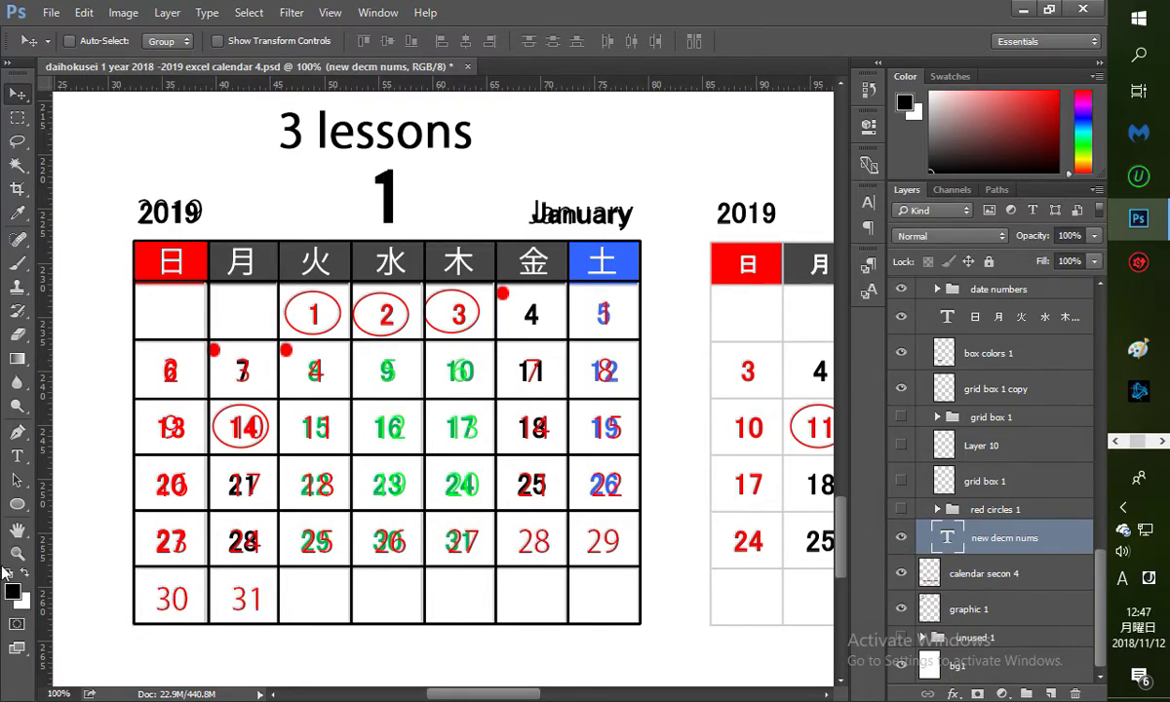
# Step: Insert a 1 in the Tuesday cell of the first row in the new decm nums text
pyautogui.click(17, 455)
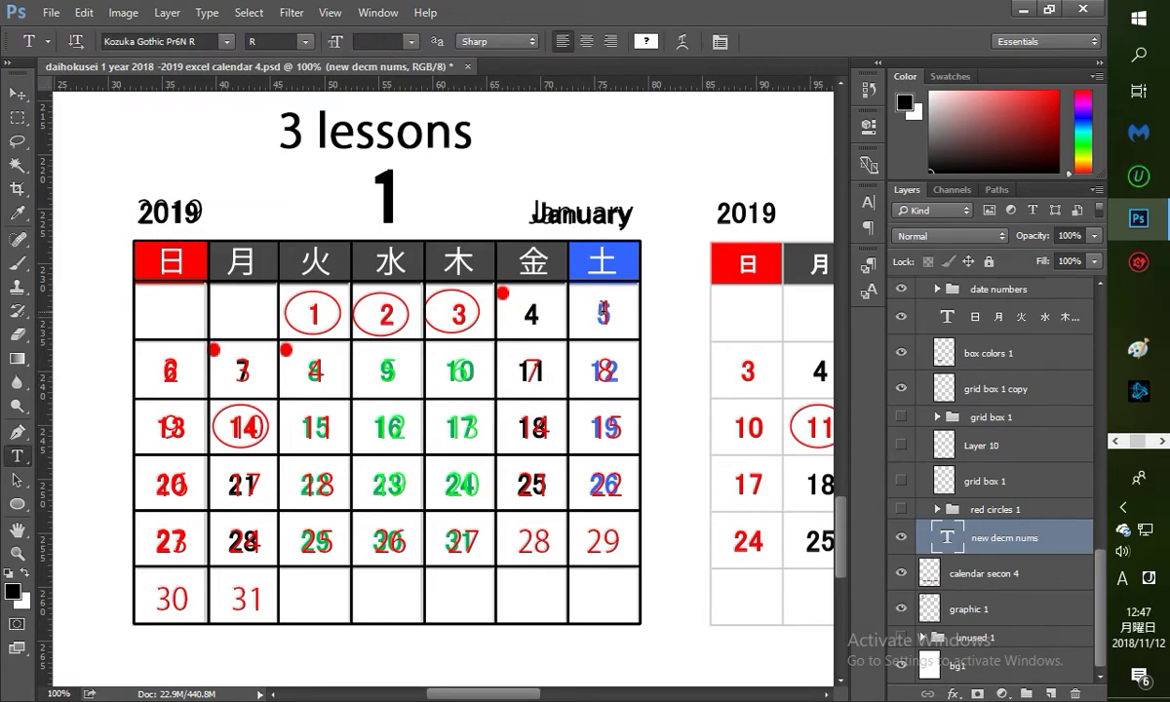
pyautogui.click(565, 291)
pyautogui.press('Left')
pyautogui.press('Left')
pyautogui.press('Left')
pyautogui.press('Left')
pyautogui.press('Left')
pyautogui.press('Left')
pyautogui.press('Left')
pyautogui.press('Left')
pyautogui.press('Left')
pyautogui.press('Left')
pyautogui.press('Left')
pyautogui.press('Left')
pyautogui.press('Left')
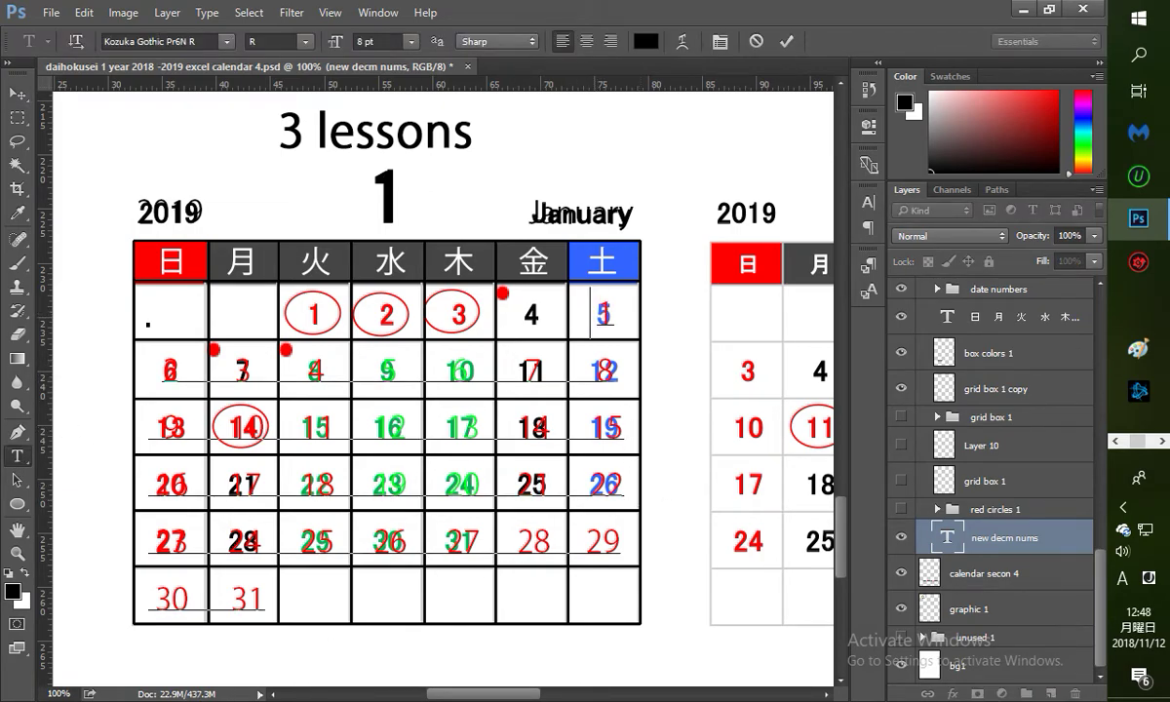
pyautogui.press('Left')
pyautogui.press('Left')
pyautogui.press('Left')
pyautogui.press('Left')
pyautogui.press('Left')
pyautogui.press('Left')
pyautogui.press('Left')
pyautogui.write('1')
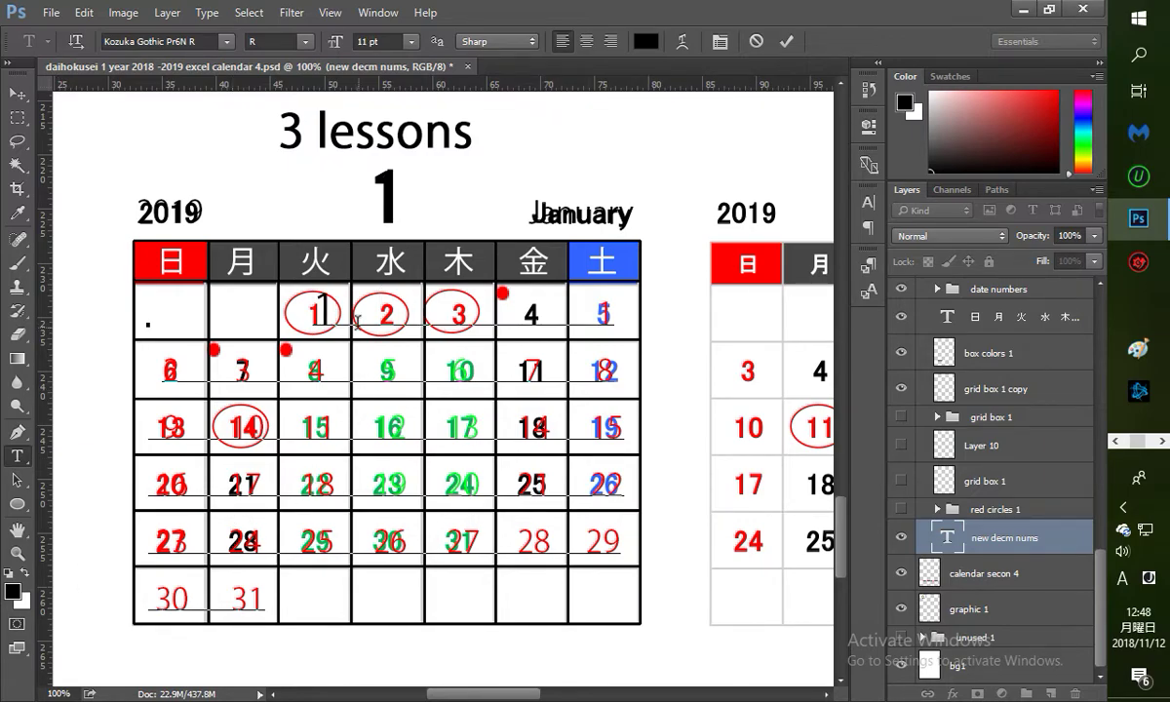
# Step: Set the new 1 to 8 pt and remove surplus space before it to align it with the Tuesday column
pyautogui.moveTo(335, 303); pyautogui.dragTo(313, 300)
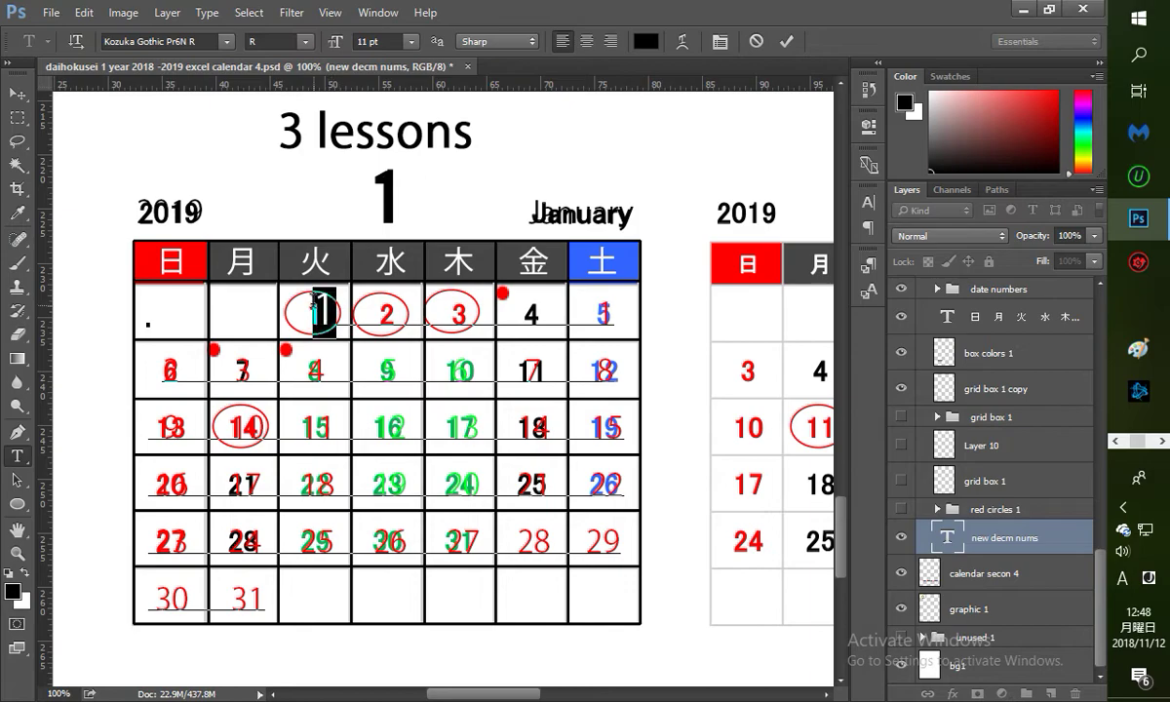
pyautogui.click(410, 42)
pyautogui.click(398, 109)
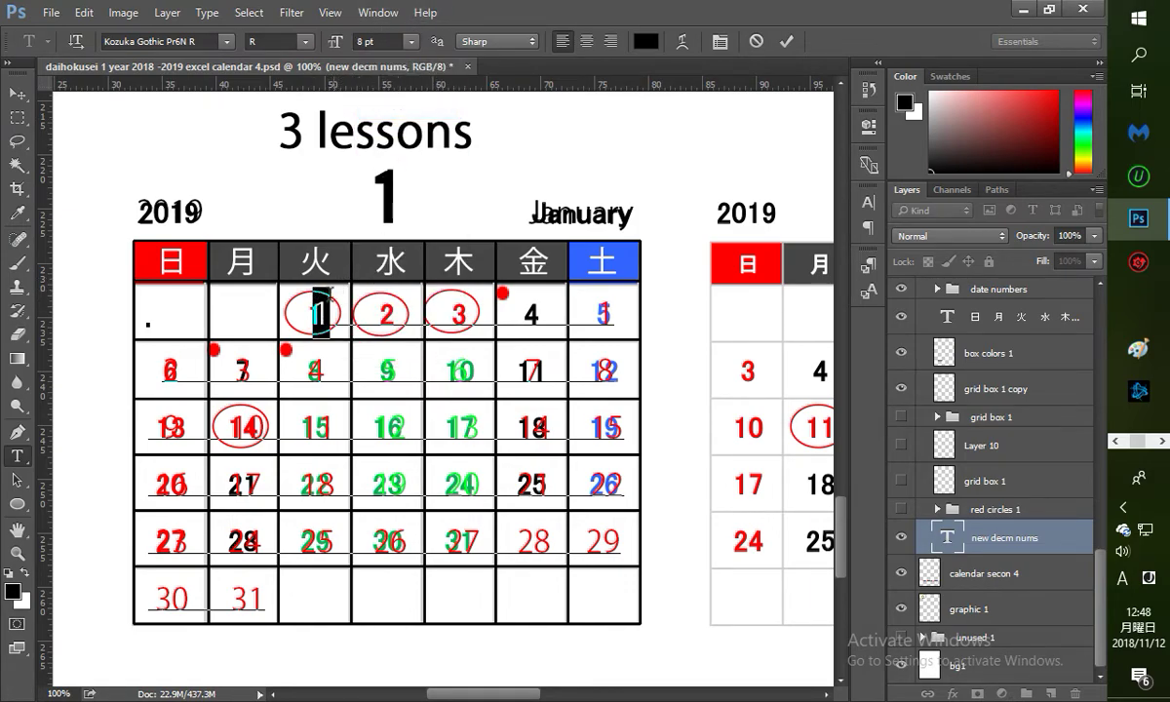
pyautogui.press('Left')
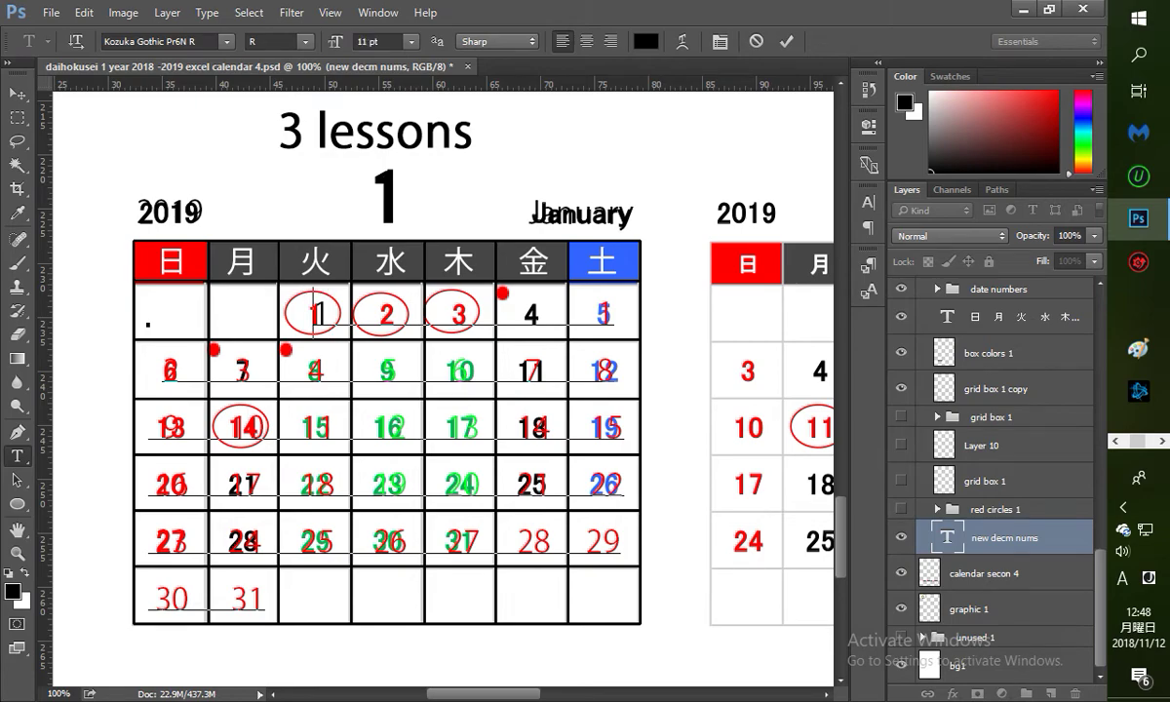
pyautogui.press('BackSpace')
# Step: Add a 2 in the first row's Wednesday cell and set all date numbers from the 1 onward to 8 pt
pyautogui.press('Right')
pyautogui.press('Right')
pyautogui.press('Right')
pyautogui.press('Right')
pyautogui.press('Left')
pyautogui.write('2')
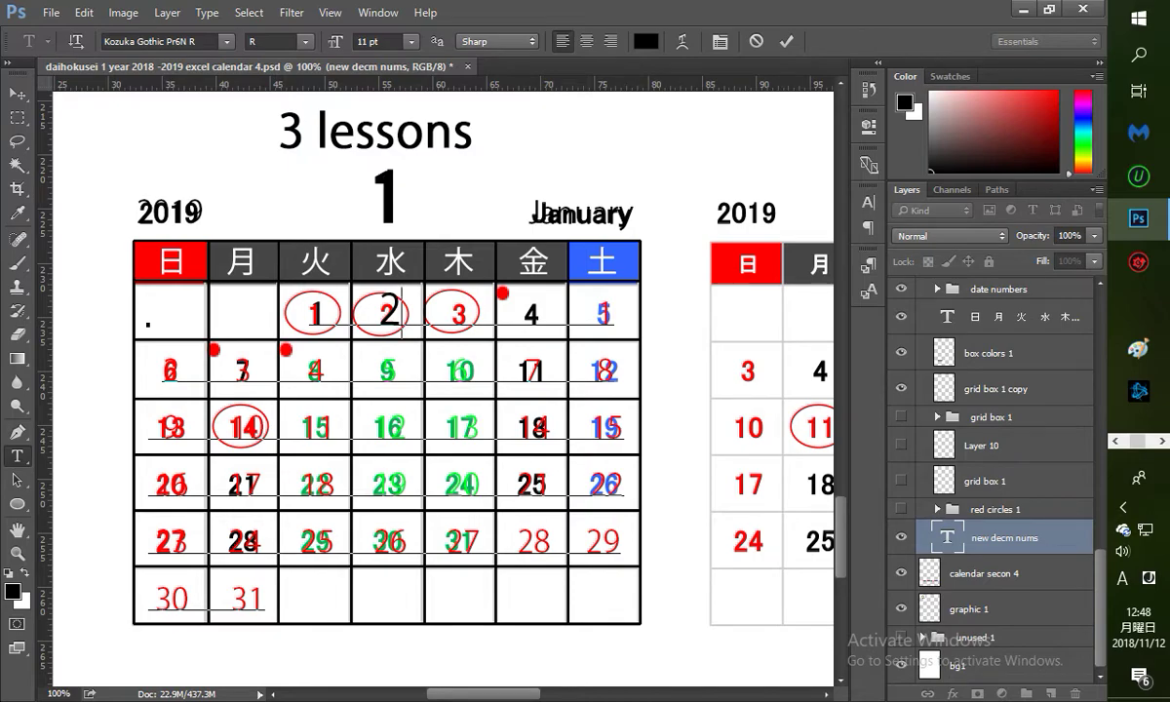
pyautogui.moveTo(310, 306); pyautogui.dragTo(666, 585)
pyautogui.click(411, 42)
pyautogui.click(407, 110)
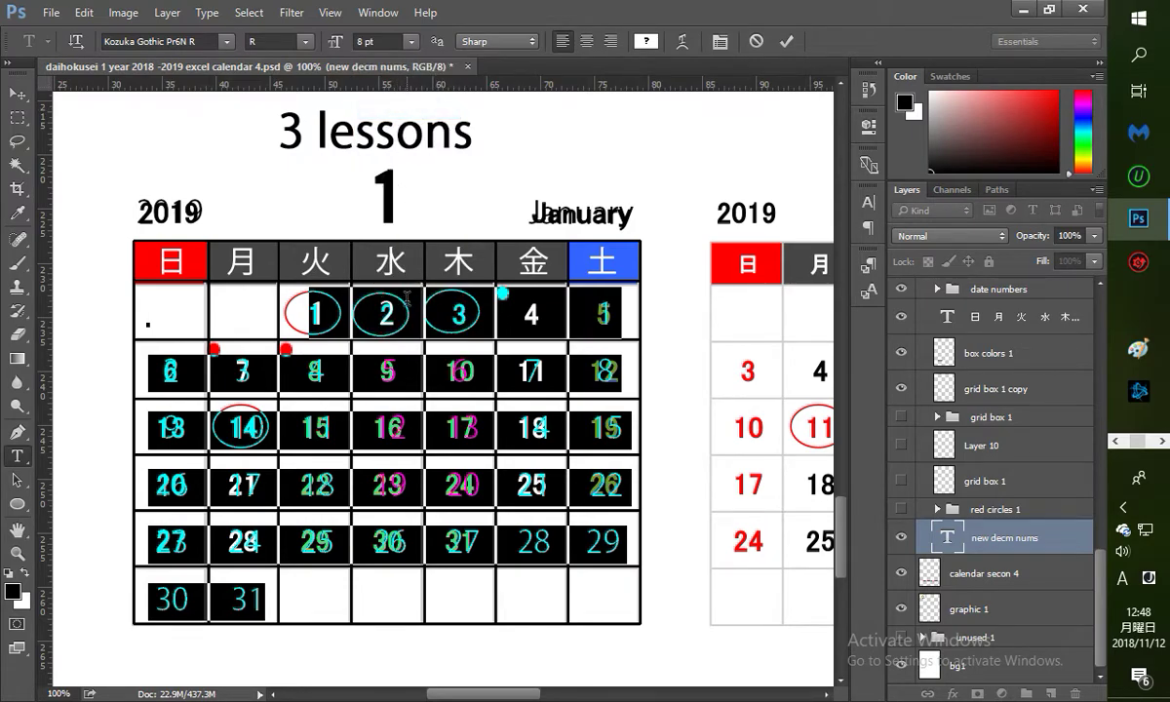
pyautogui.click(381, 287)
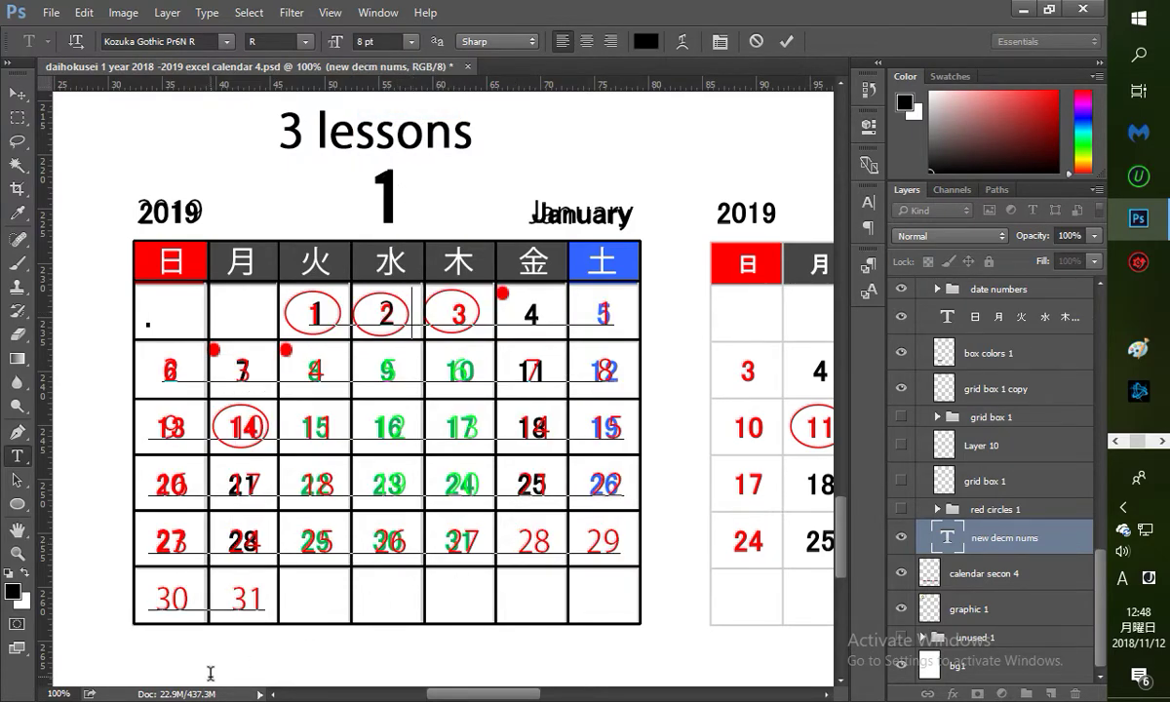
# Step: Complete the first row with 3, 4 and 5 in the Thursday, Friday and Saturday cells, aligned with the old dates
pyautogui.write('3')
pyautogui.press('Left')
pyautogui.press('Left')
pyautogui.press('Right')
pyautogui.press('Right')
pyautogui.press('Right')
pyautogui.press('Right')
pyautogui.press('Right')
pyautogui.press('Right')
pyautogui.write('4')
pyautogui.press('Left')
pyautogui.press('Right')
pyautogui.press('Right')
pyautogui.press('Right')
pyautogui.press('Right')
pyautogui.press('Right')
pyautogui.press('Right')
pyautogui.press('Right')
pyautogui.press('Right')
pyautogui.press('Right')
pyautogui.hotkey('shift', 'Right')
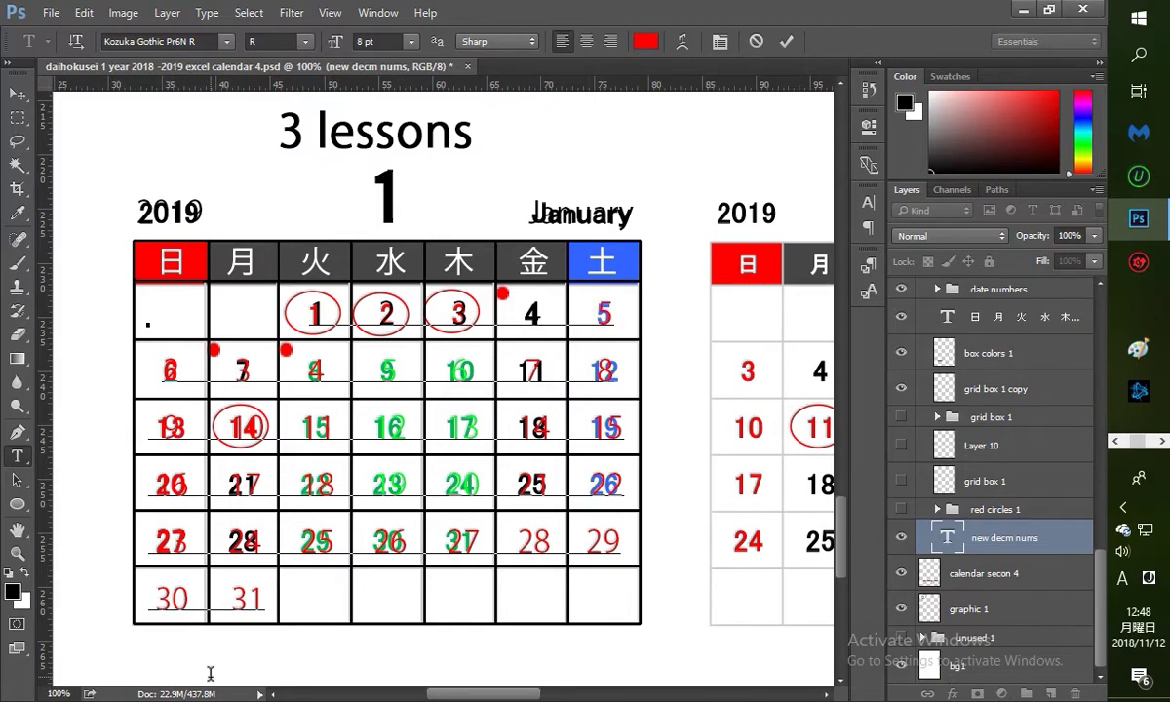
# Step: Change the second row's Sunday, Monday and Tuesday dates to 6, 7 and 8
pyautogui.press('Down')
pyautogui.press('Left')
pyautogui.press('Left')
pyautogui.press('Left')
pyautogui.press('Left')
pyautogui.press('Left')
pyautogui.press('Left')
pyautogui.press('Left')
pyautogui.press('Left')
pyautogui.hotkey('shift', 'Right')
pyautogui.press('Right')
pyautogui.press('Right')
pyautogui.press('Right')
pyautogui.press('Right')
pyautogui.press('Right')
pyautogui.press('Right')
pyautogui.press('Right')
pyautogui.press('Right')
pyautogui.press('Delete')
pyautogui.write('8')
pyautogui.press('Right')
pyautogui.press('Right')
pyautogui.press('Right')
pyautogui.press('Right')
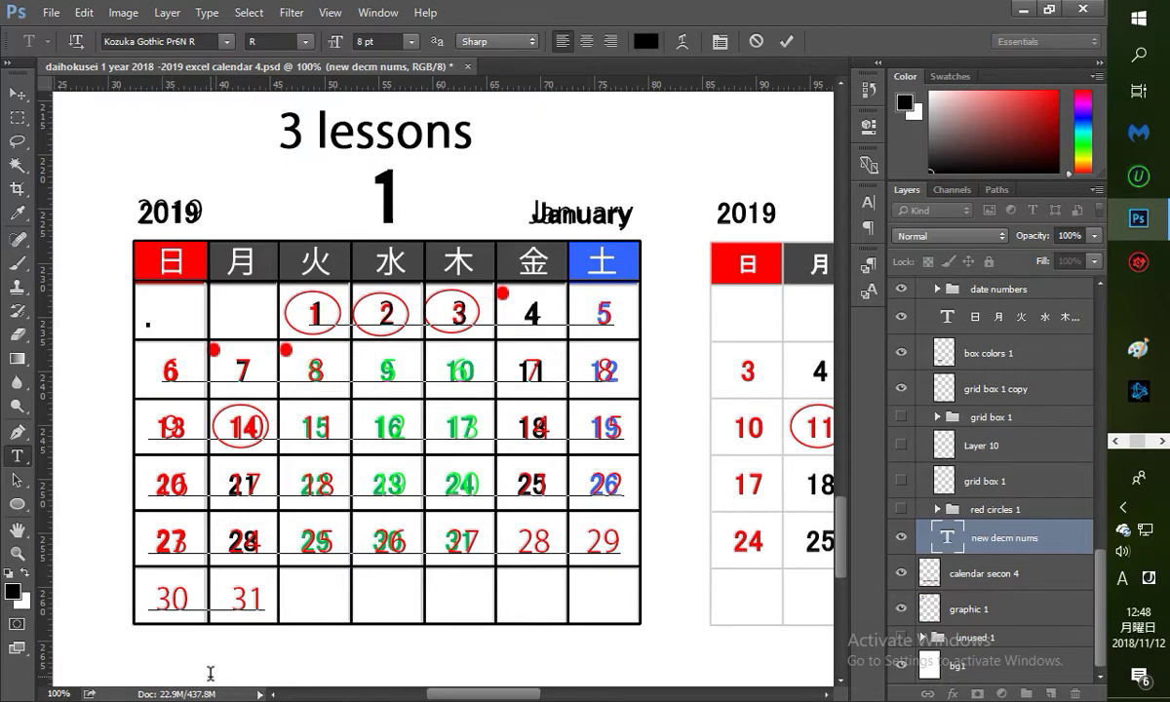
# Step: Change the second row's Wednesday and Thursday dates to 9 and 10, removing surplus spaces to keep the row aligned with its columns
pyautogui.press('Delete')
pyautogui.write('9')
pyautogui.press('Delete')
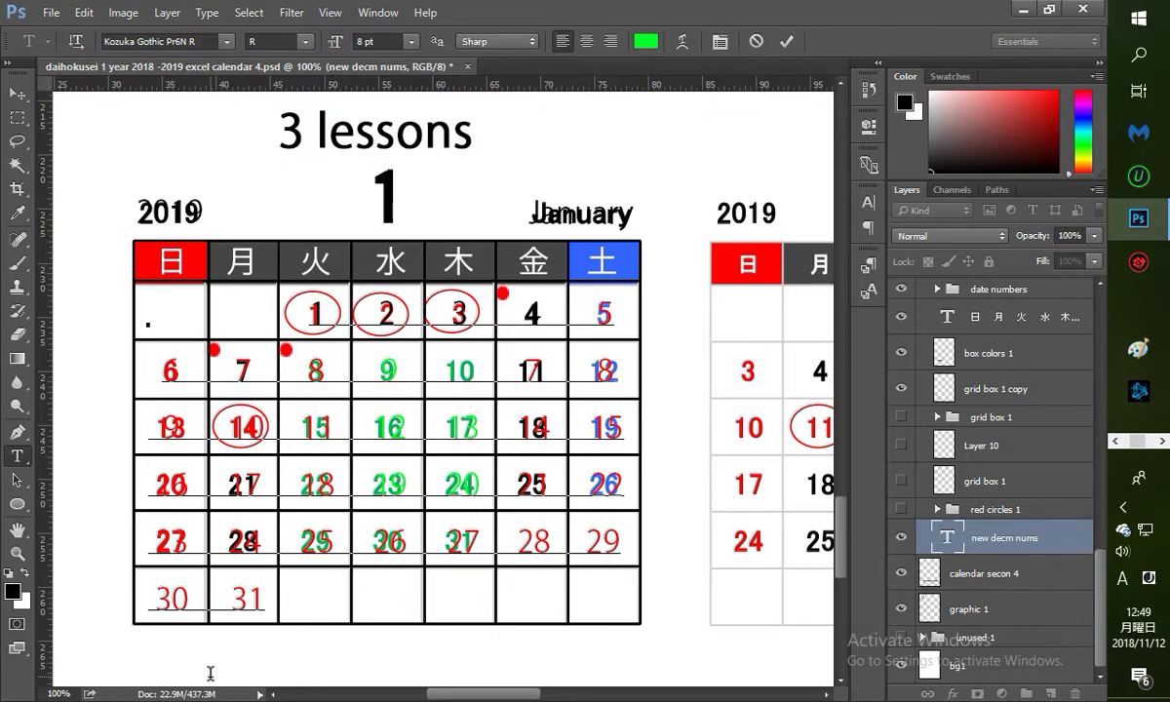
pyautogui.write('10')
pyautogui.press('Left')
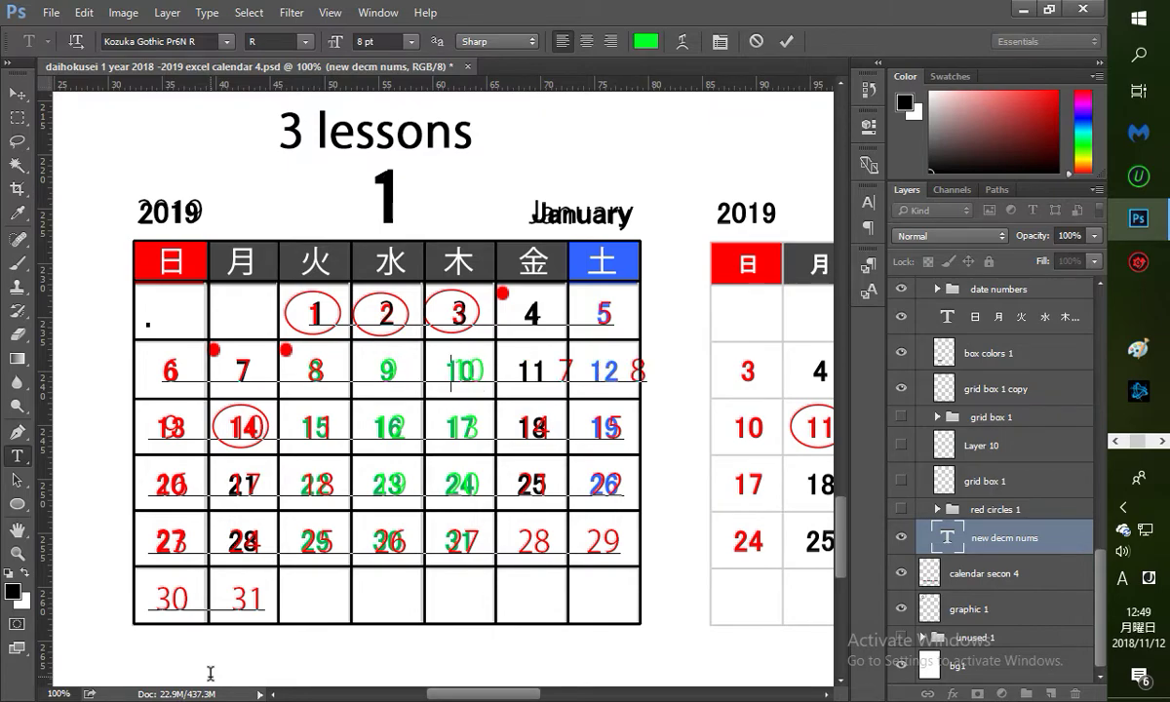
pyautogui.press('BackSpace')
pyautogui.press('Right')
pyautogui.press('Right')
pyautogui.press('Right')
pyautogui.press('Right')
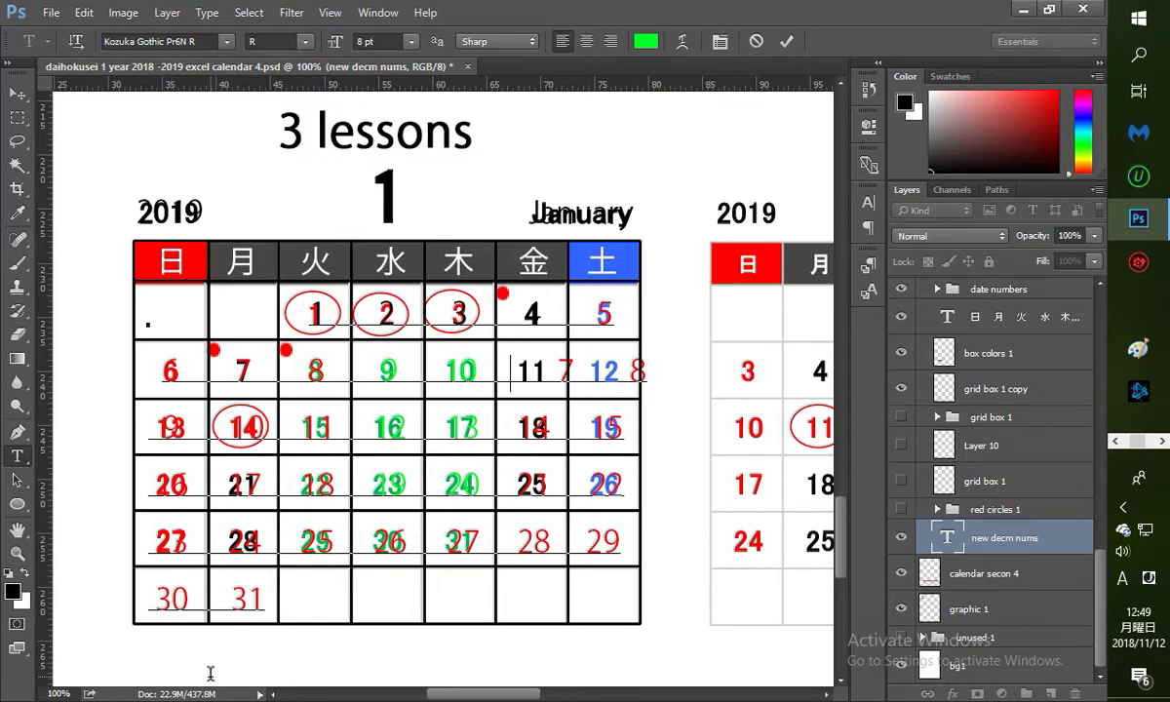
pyautogui.press('BackSpace')
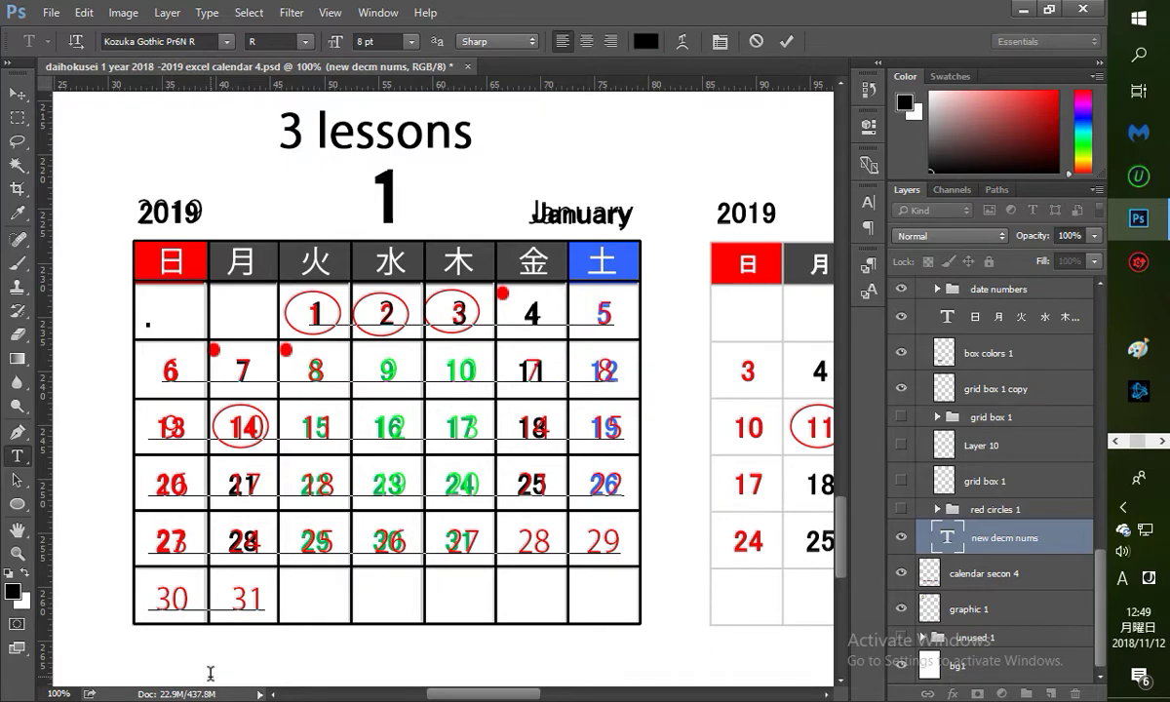
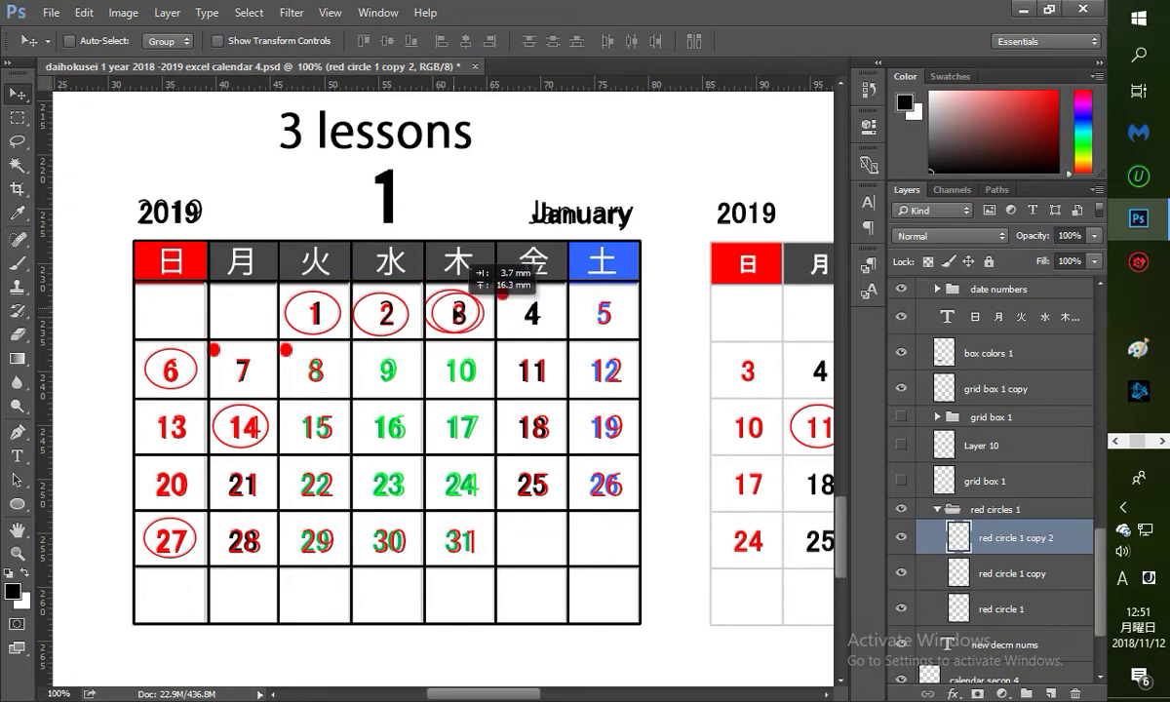
# Step: Move the red circle 1 copy layer onto January 2 and the red circle 1 layer onto January 1
pyautogui.click(1021, 580)
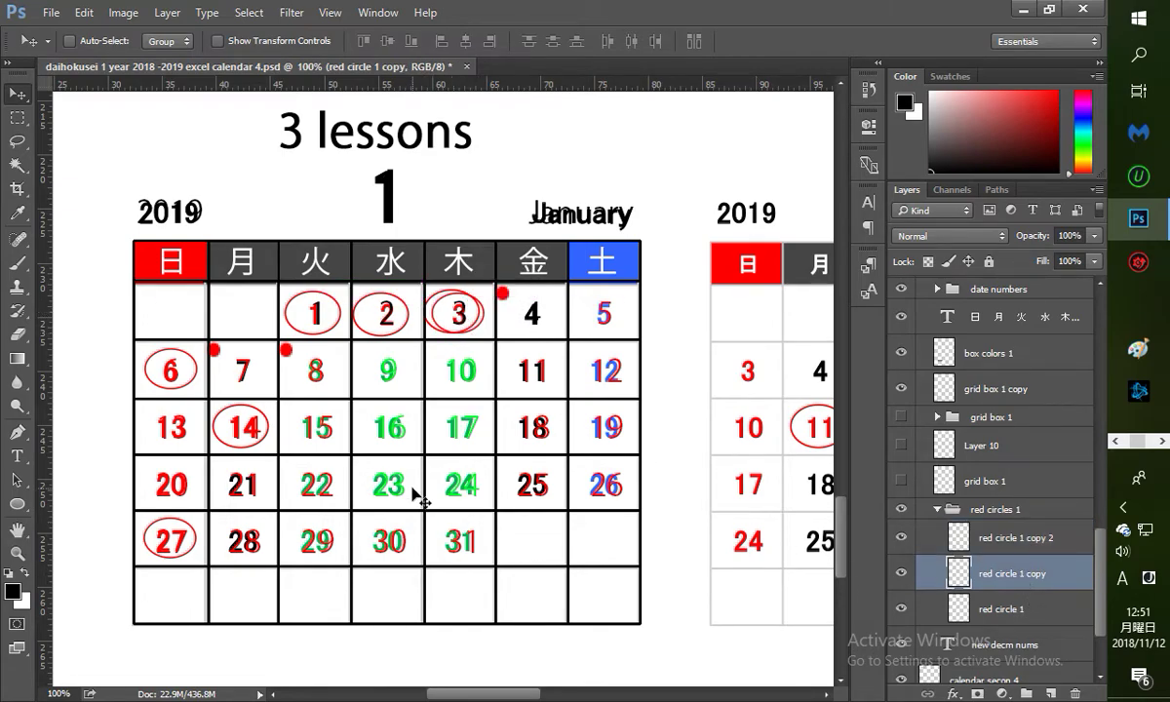
pyautogui.moveTo(341, 468); pyautogui.dragTo(507, 345)
pyautogui.moveTo(339, 426); pyautogui.dragTo(384, 322)
pyautogui.click(970, 608)
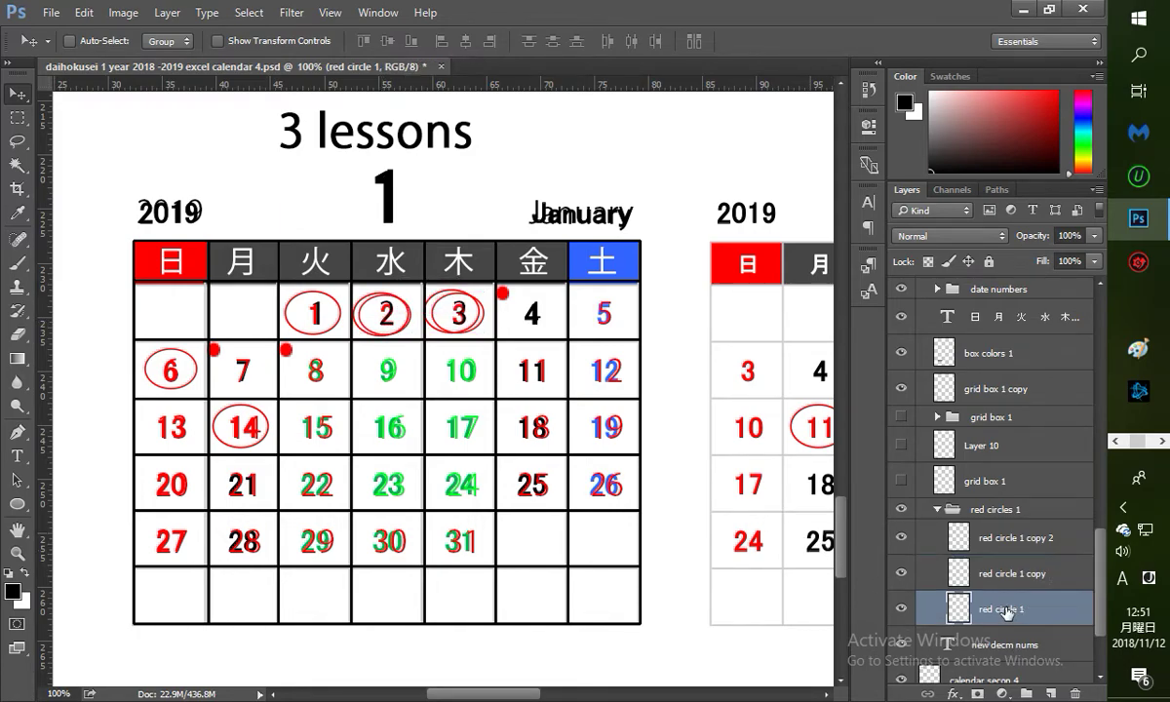
pyautogui.moveTo(382, 449); pyautogui.dragTo(534, 417)
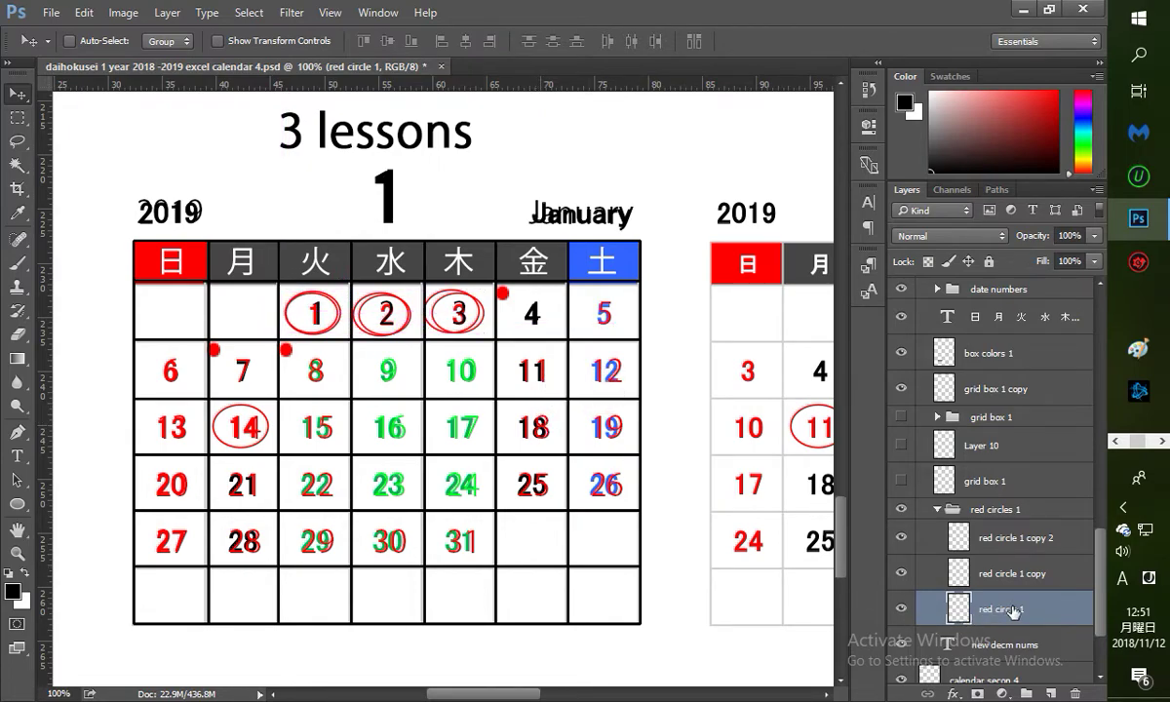
# Step: Duplicate the red circle 1 layer and place the copy around January 14
pyautogui.hotkey('ctrl', 'j')
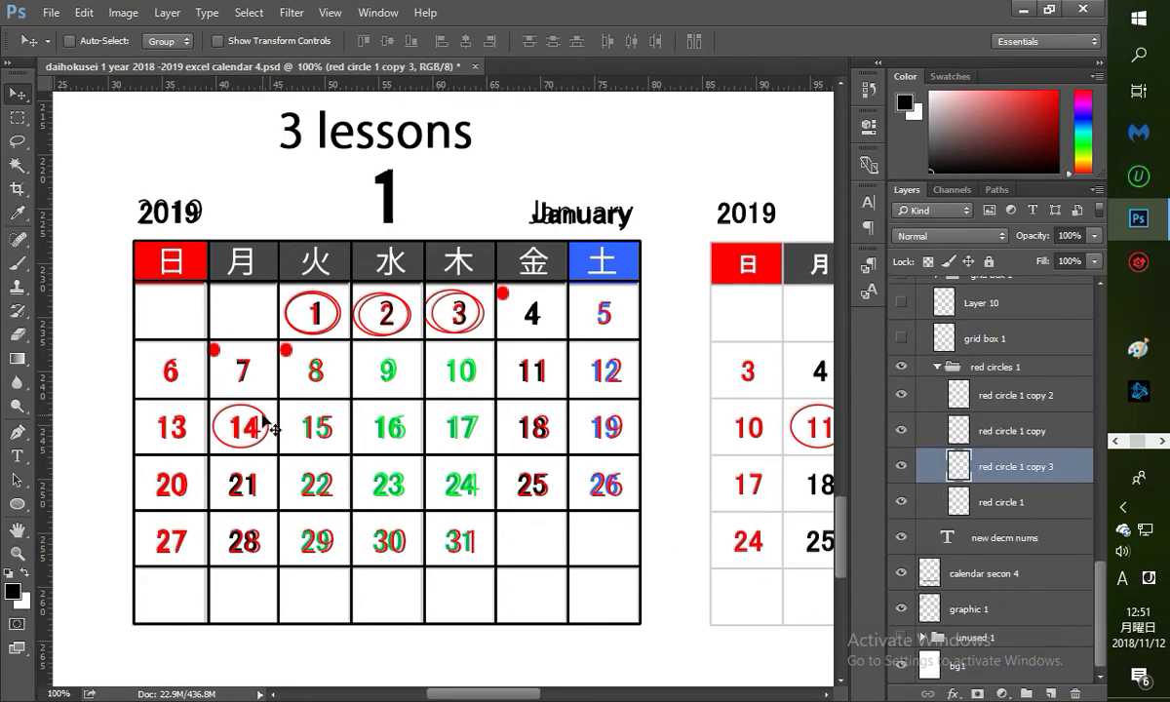
pyautogui.moveTo(247, 439); pyautogui.dragTo(211, 521)
pyautogui.moveTo(282, 398); pyautogui.dragTo(250, 431)
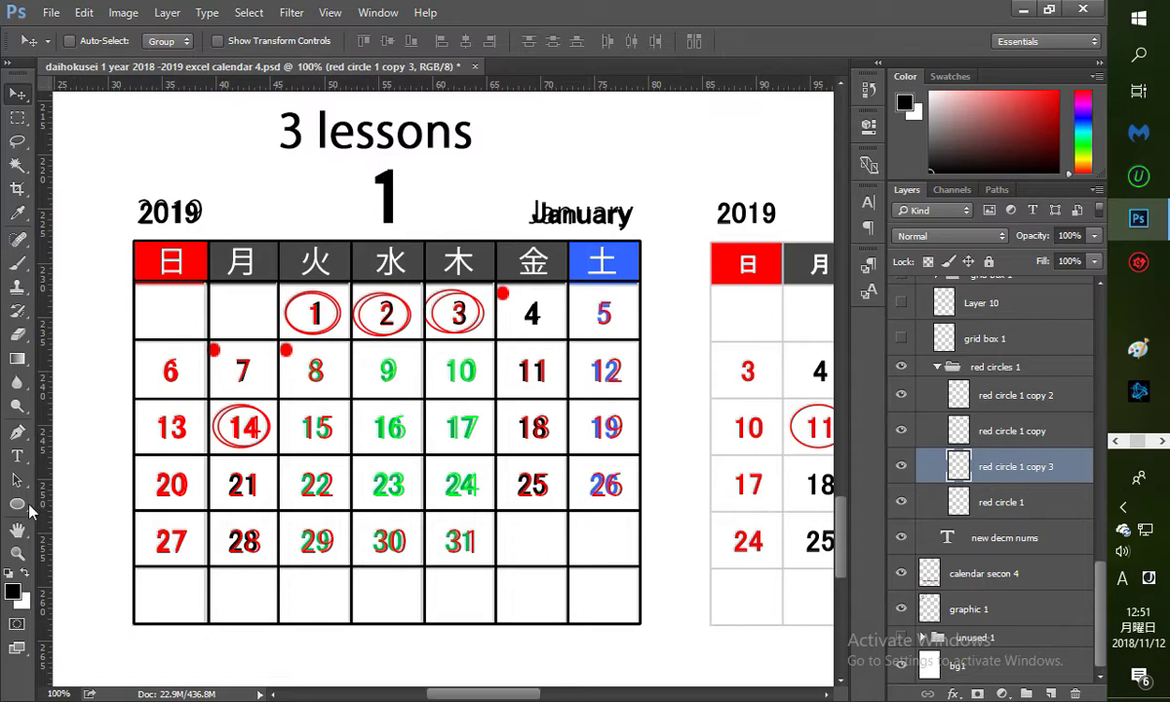
pyautogui.click(16, 505)
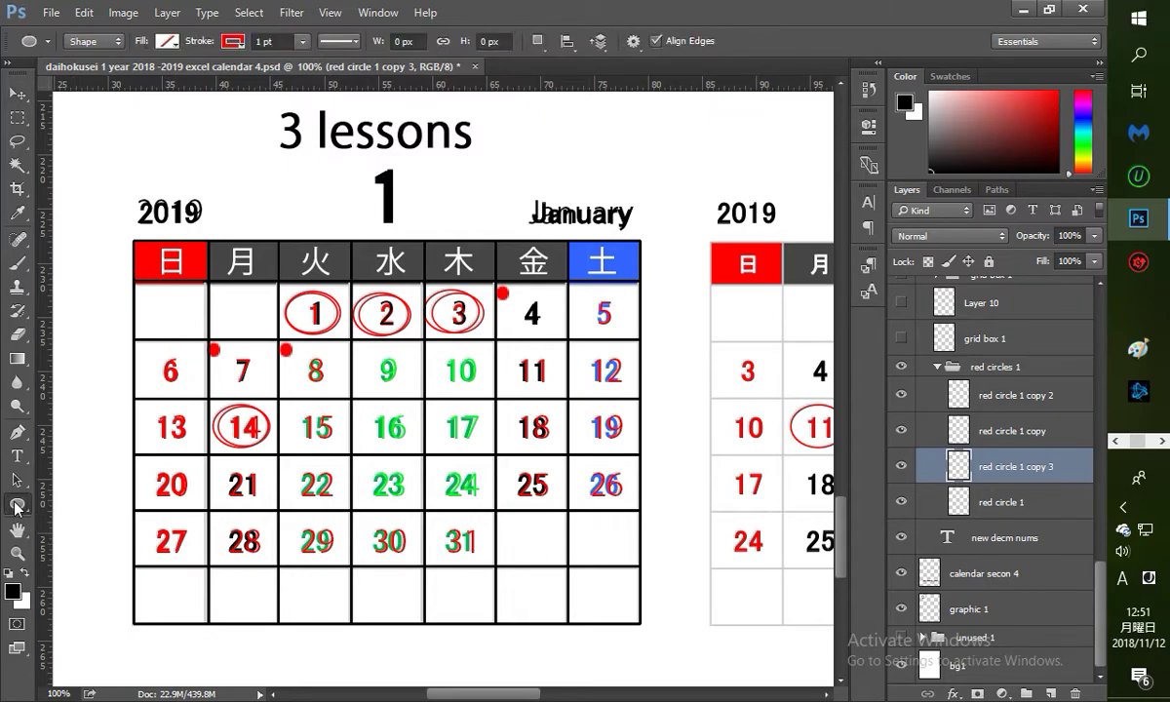
pyautogui.click(21, 505)
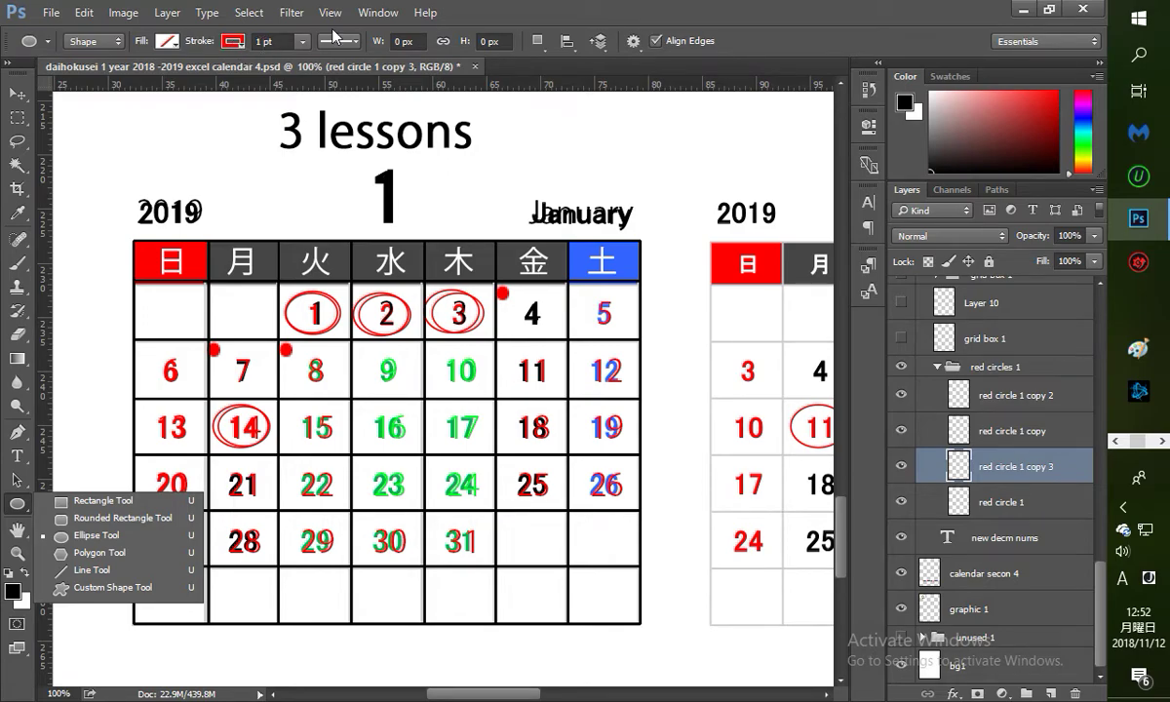
pyautogui.click(486, 5)
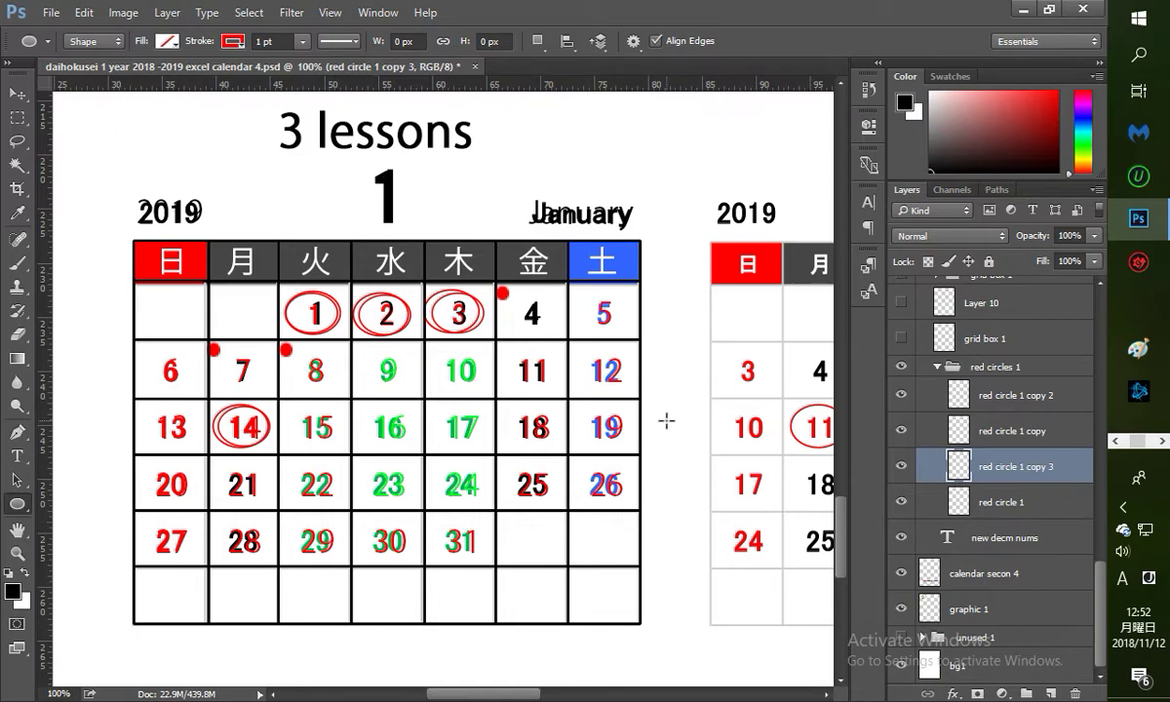
# Step: Compare the new January dates and circles with the calendar secon 4 layer by toggling visibility, and leave calendar secon 4 hidden
pyautogui.click(901, 396)
pyautogui.click(901, 396)
pyautogui.scroll(1, 1100, 601)
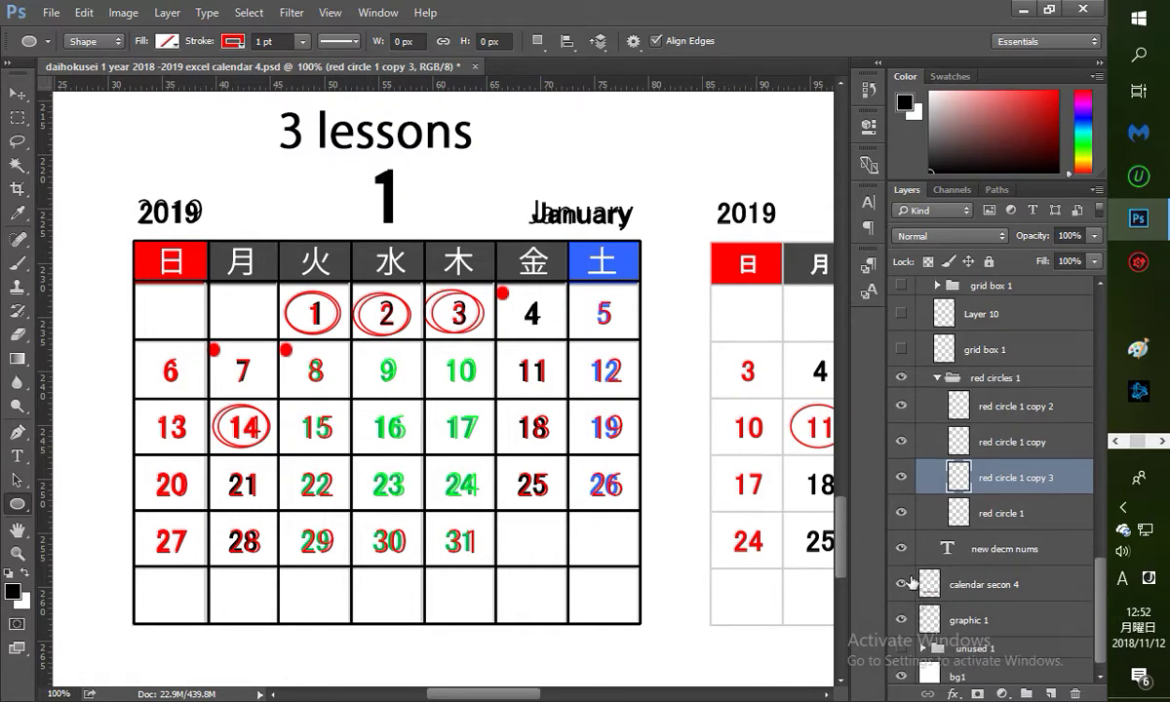
pyautogui.click(901, 584)
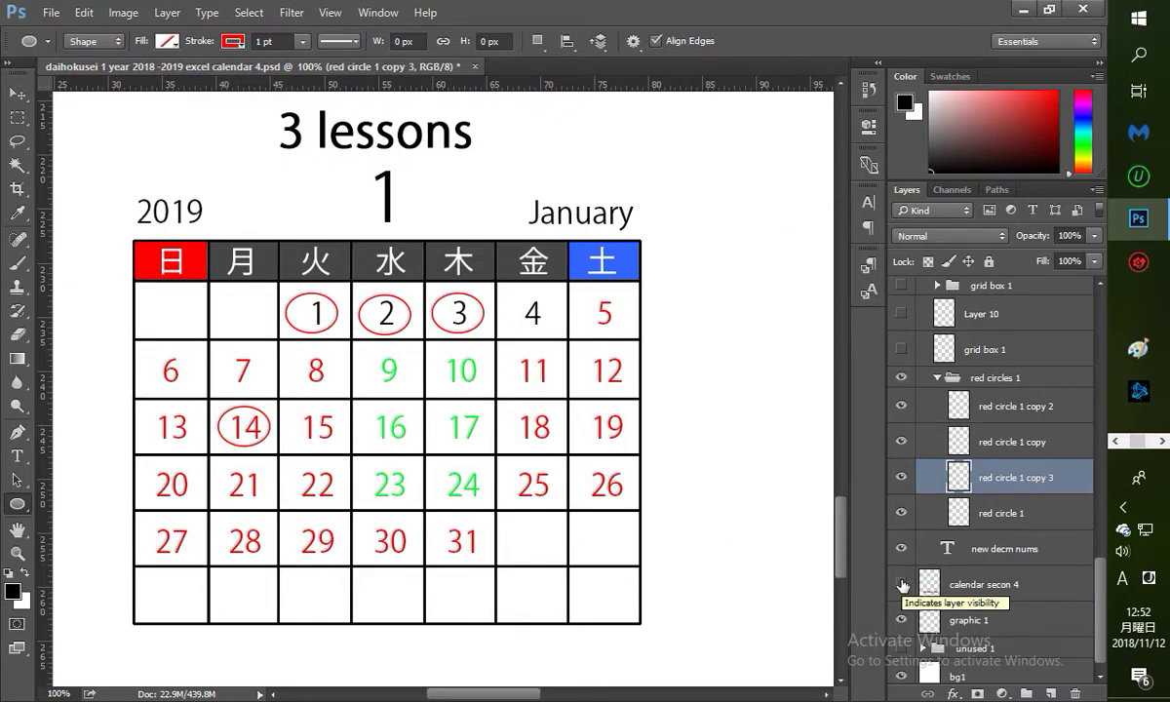
pyautogui.click(902, 584)
pyautogui.click(902, 584)
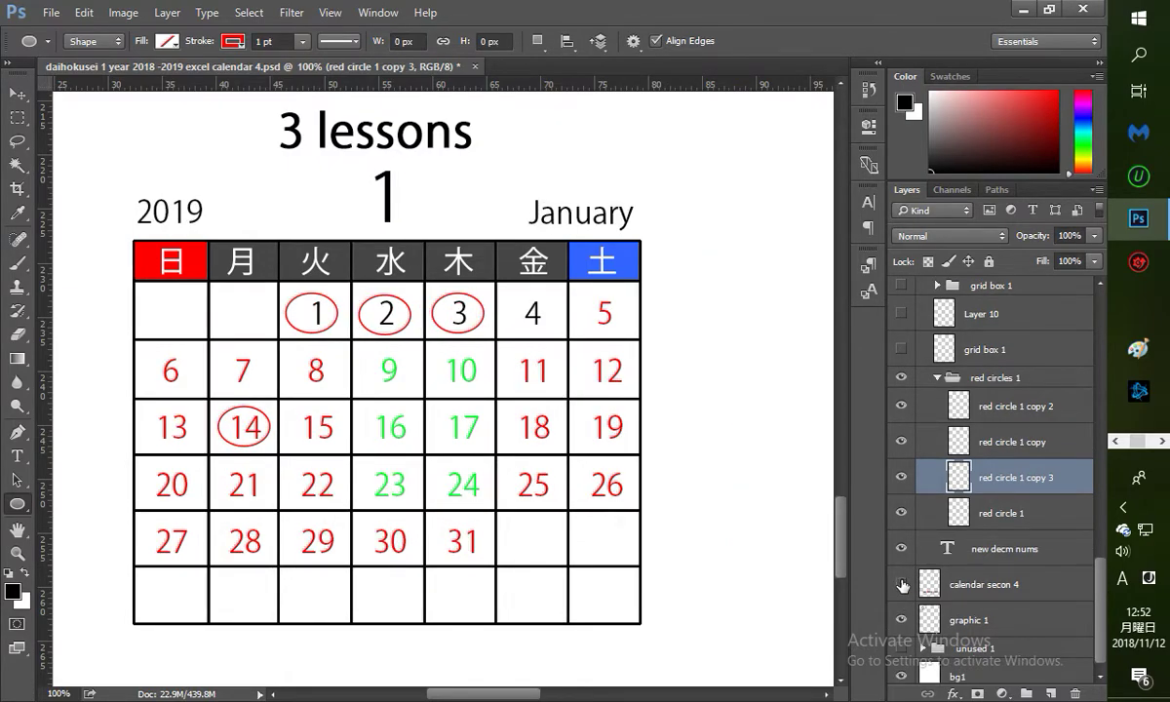
pyautogui.click(902, 584)
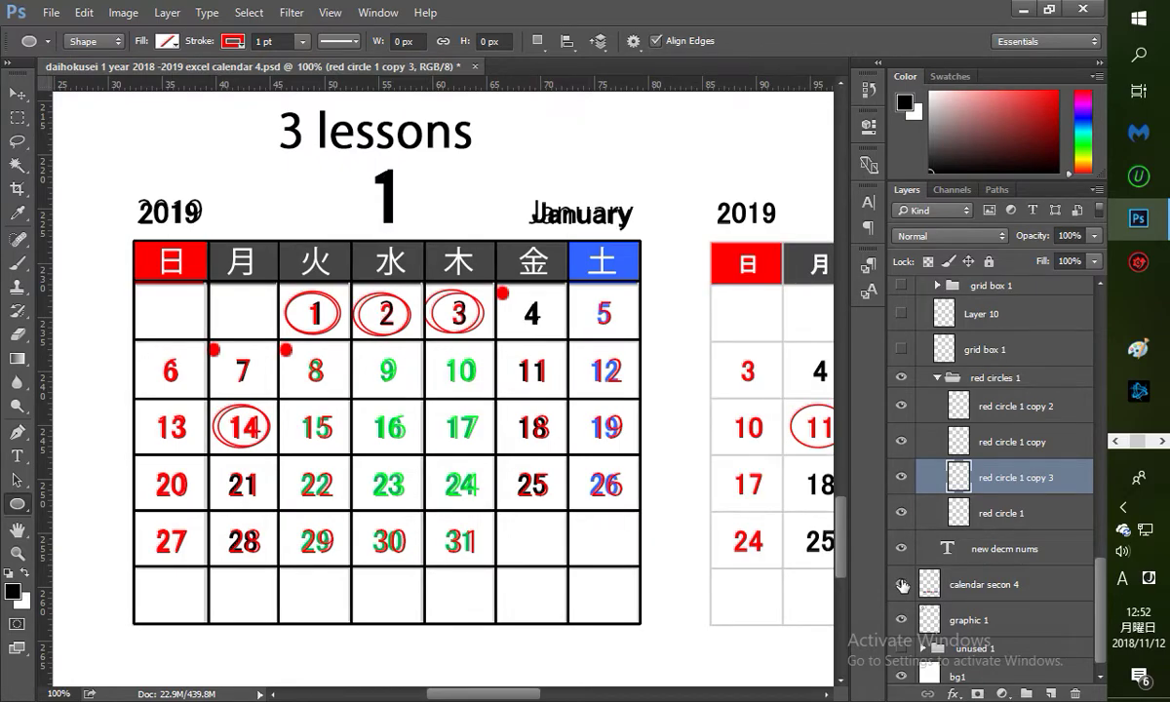
pyautogui.click(901, 583)
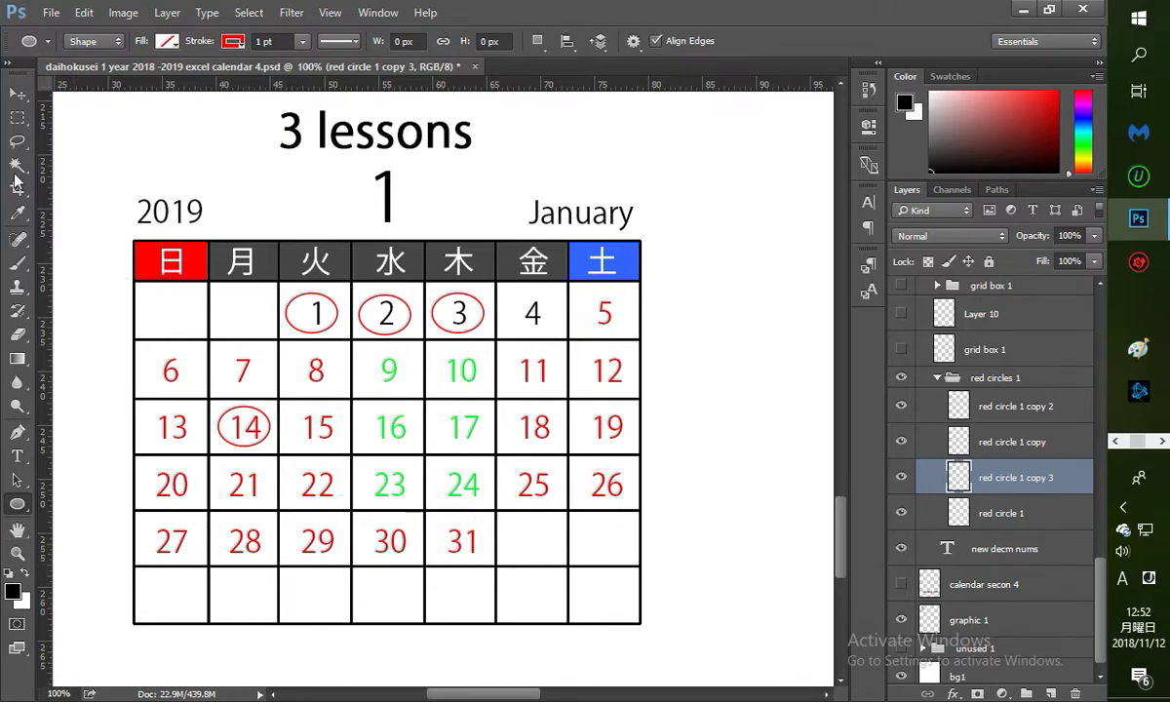
# Step: Save the calendar document under its existing file name
pyautogui.click(48, 13)
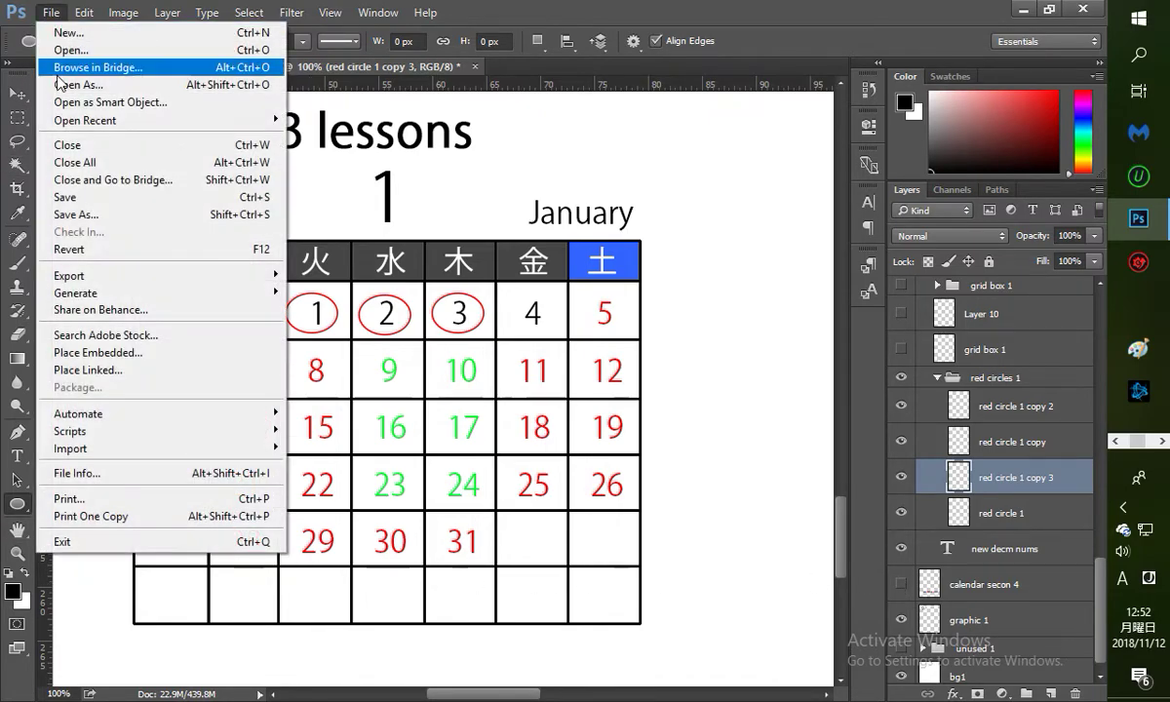
pyautogui.click(93, 193)
pyautogui.click(18, 552)
pyautogui.keyDown('alt'); pyautogui.click(124, 513); pyautogui.keyUp('alt')
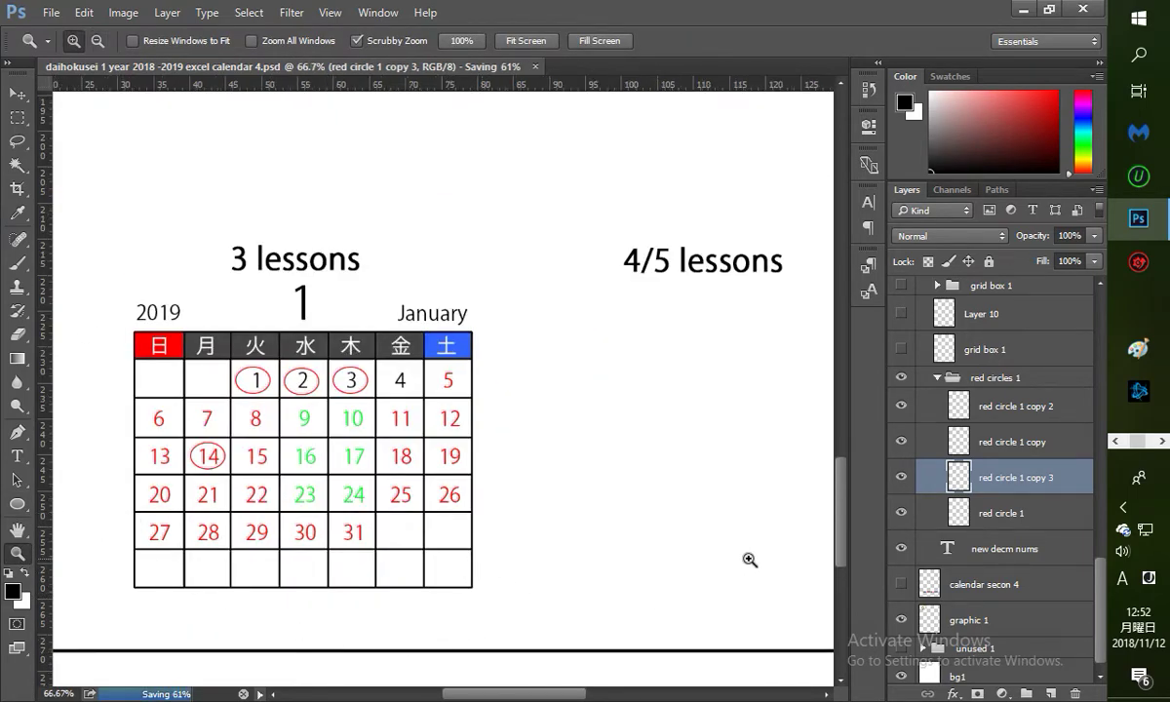
pyautogui.keyDown('alt'); pyautogui.click(589, 464); pyautogui.keyUp('alt')
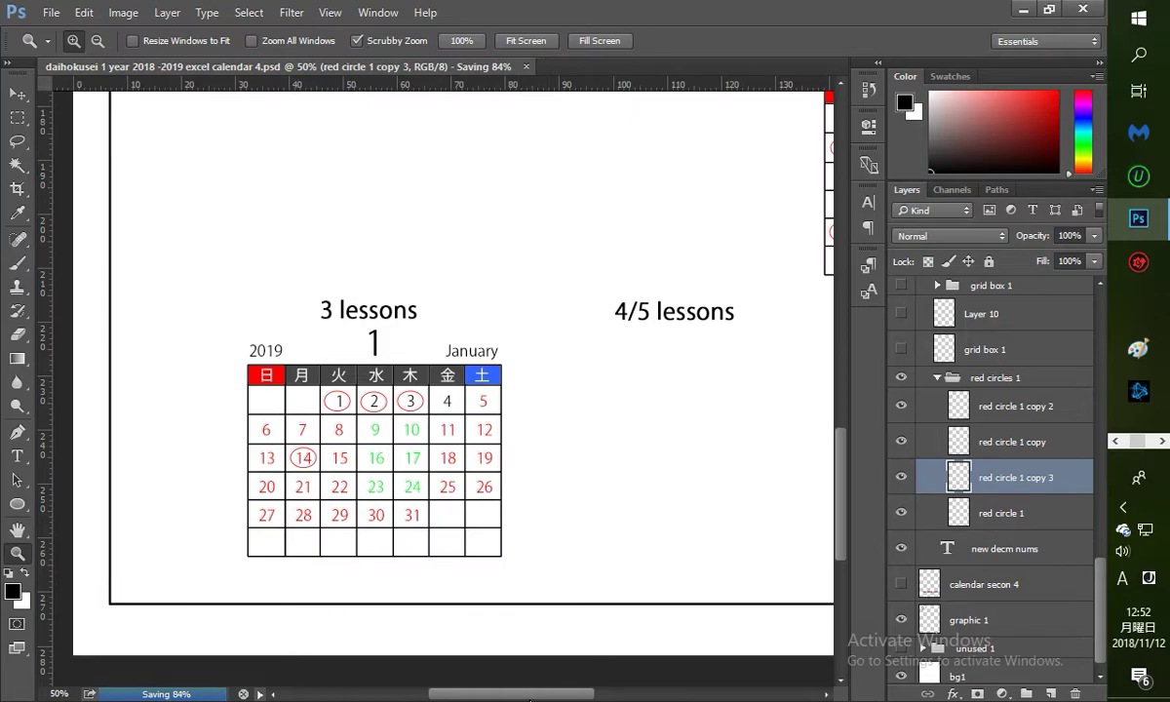
pyautogui.moveTo(535, 696)
pyautogui.mouseDown()
pyautogui.moveTo(600, 699)
pyautogui.moveTo(546, 699)
pyautogui.mouseUp()
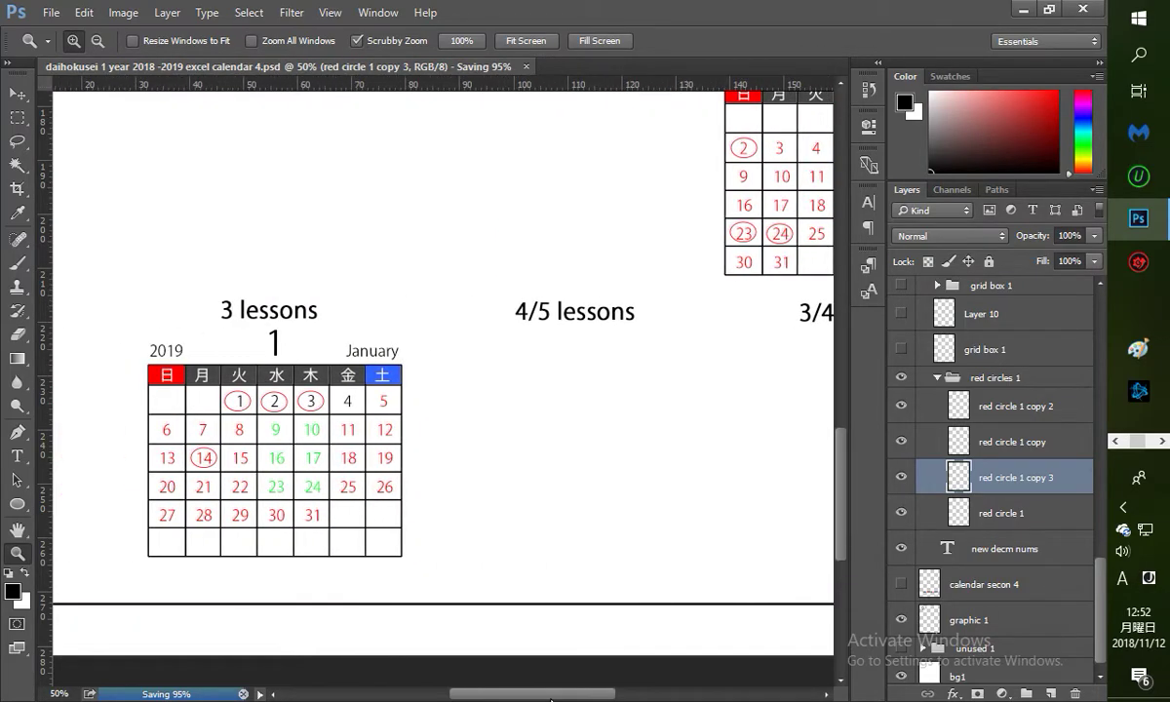
pyautogui.moveTo(844, 475); pyautogui.dragTo(872, 390)
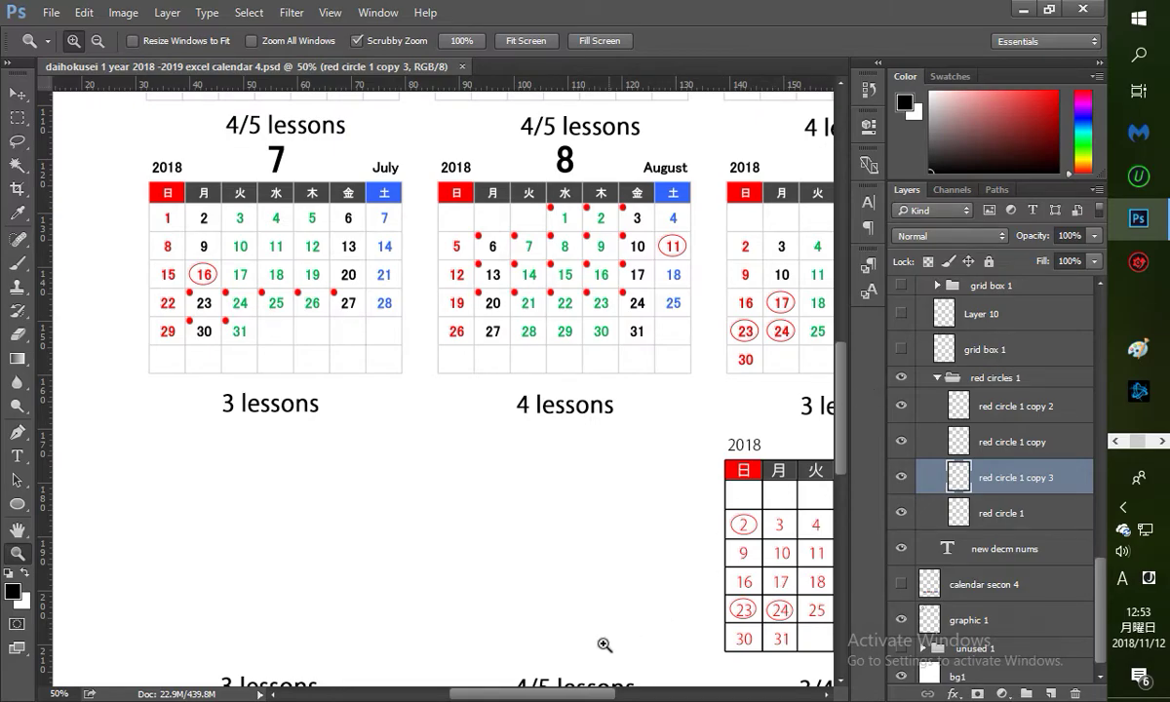
pyautogui.moveTo(592, 698); pyautogui.dragTo(639, 698)
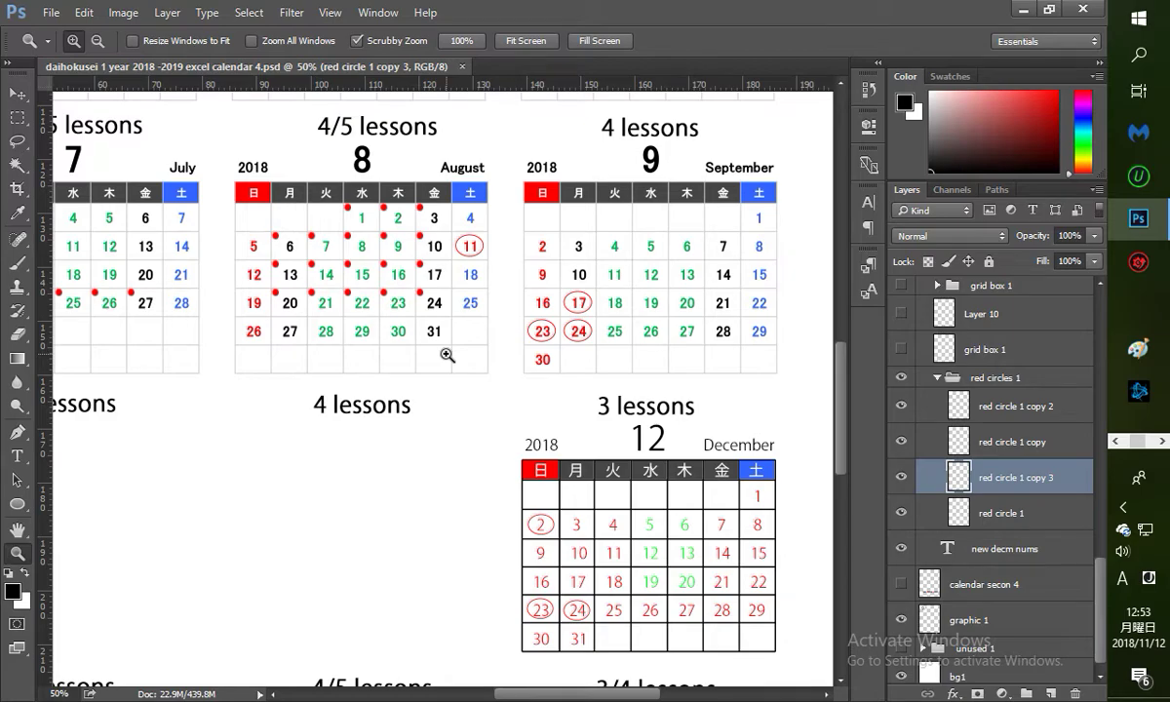
pyautogui.moveTo(548, 698); pyautogui.dragTo(506, 696)
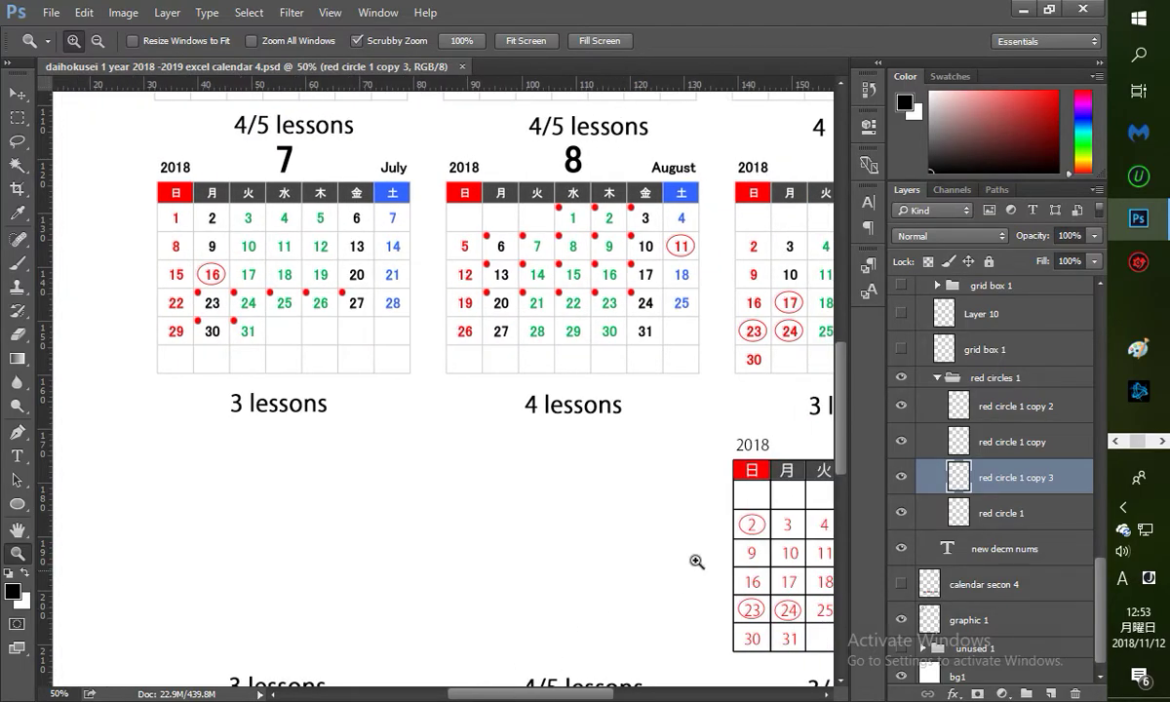
pyautogui.moveTo(842, 420); pyautogui.dragTo(847, 493)
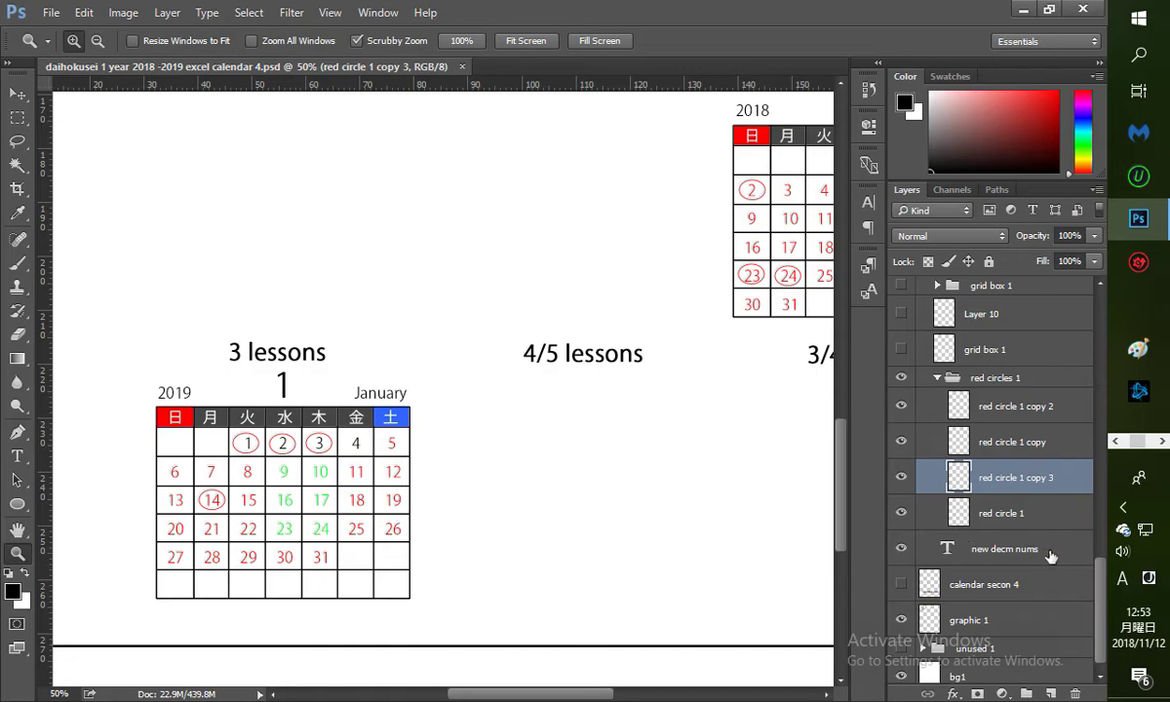
# Step: Collapse the red circles 1 group and the new jan group 1 that contains it
pyautogui.click(938, 378)
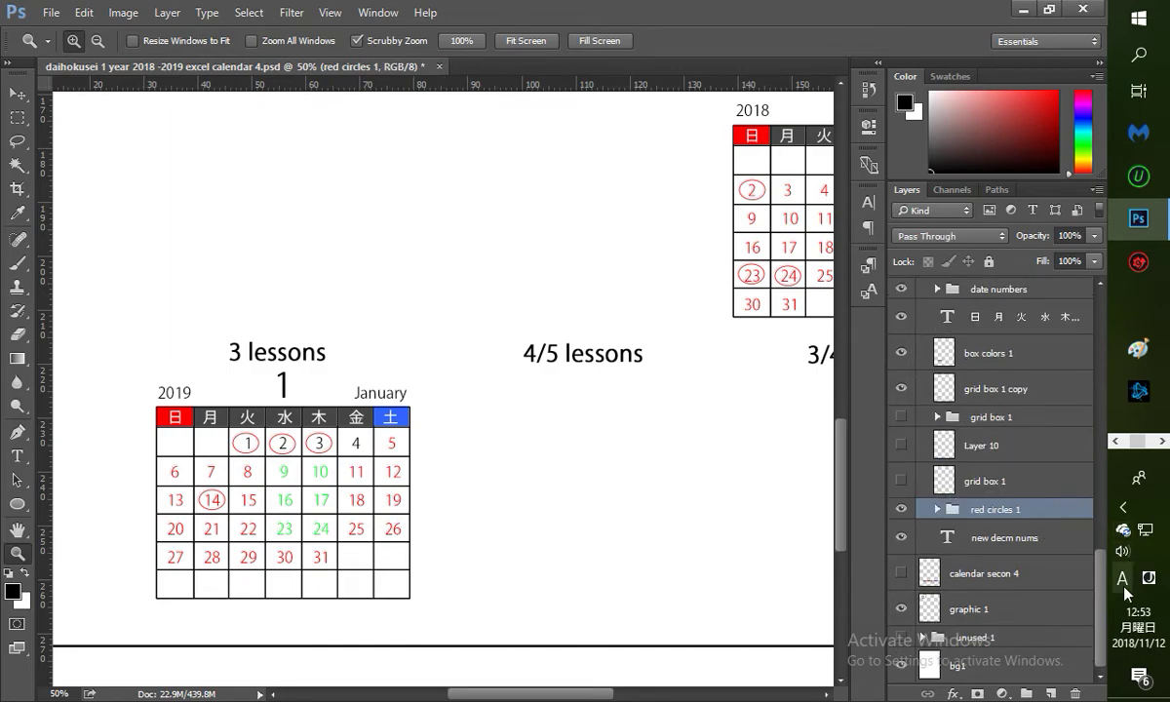
pyautogui.moveTo(1104, 593)
pyautogui.mouseDown()
pyautogui.moveTo(1104, 549)
pyautogui.moveTo(1111, 589)
pyautogui.mouseUp()
pyautogui.scroll(2, 1093, 567)
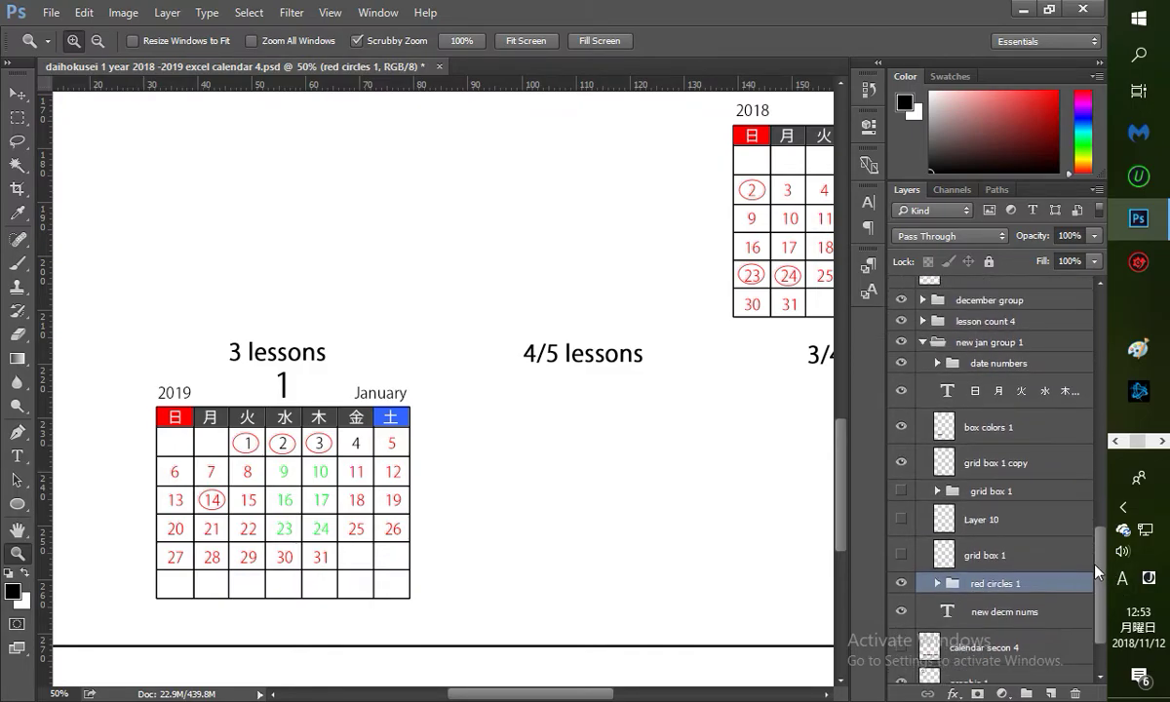
pyautogui.click(924, 343)
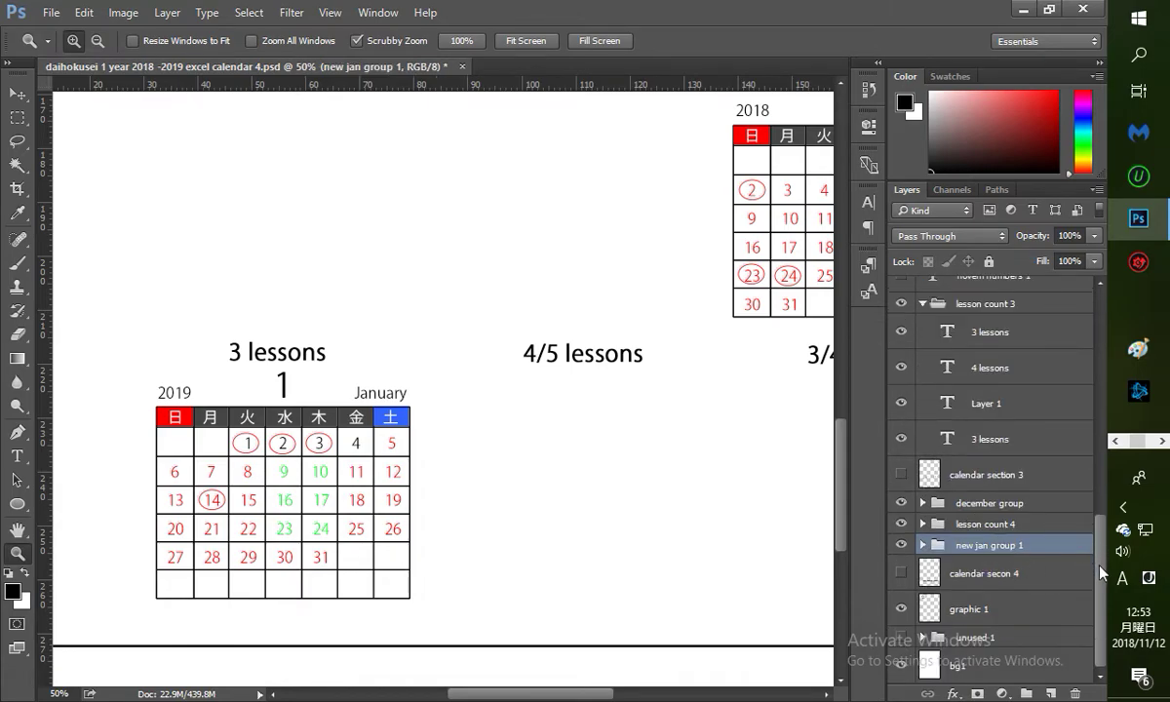
# Step: Duplicate new jan group 1 and rename the copy new feb group 1
pyautogui.moveTo(1007, 553); pyautogui.dragTo(1048, 691)
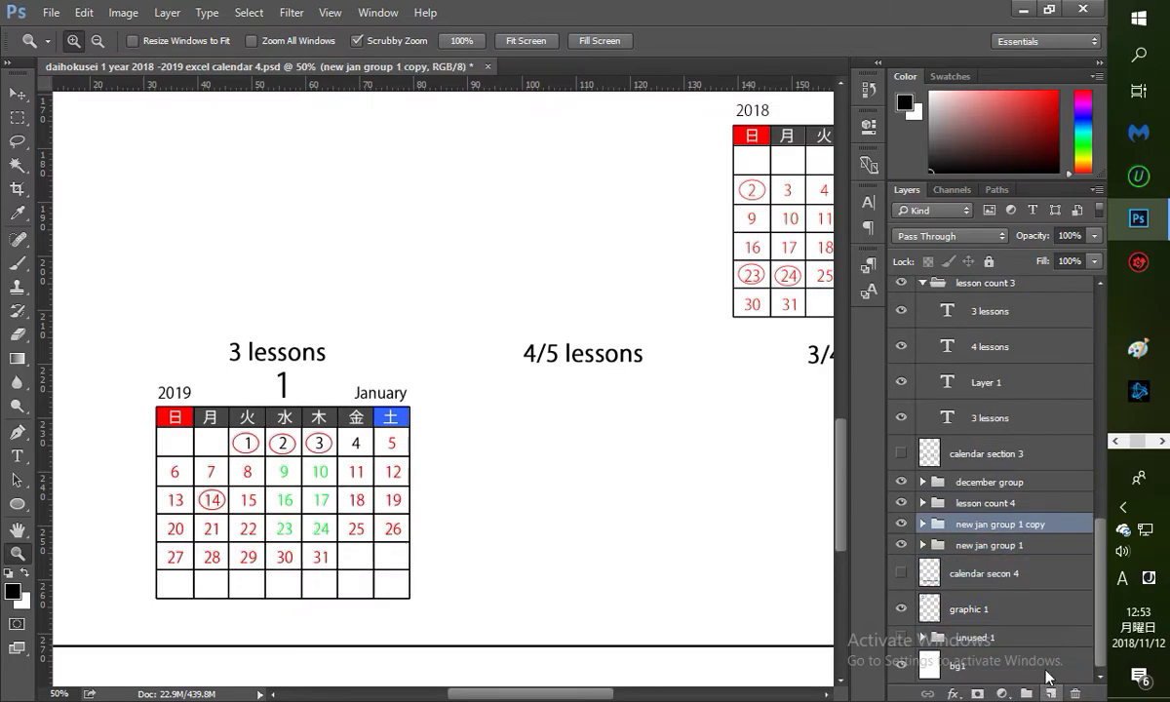
pyautogui.doubleClick(990, 524)
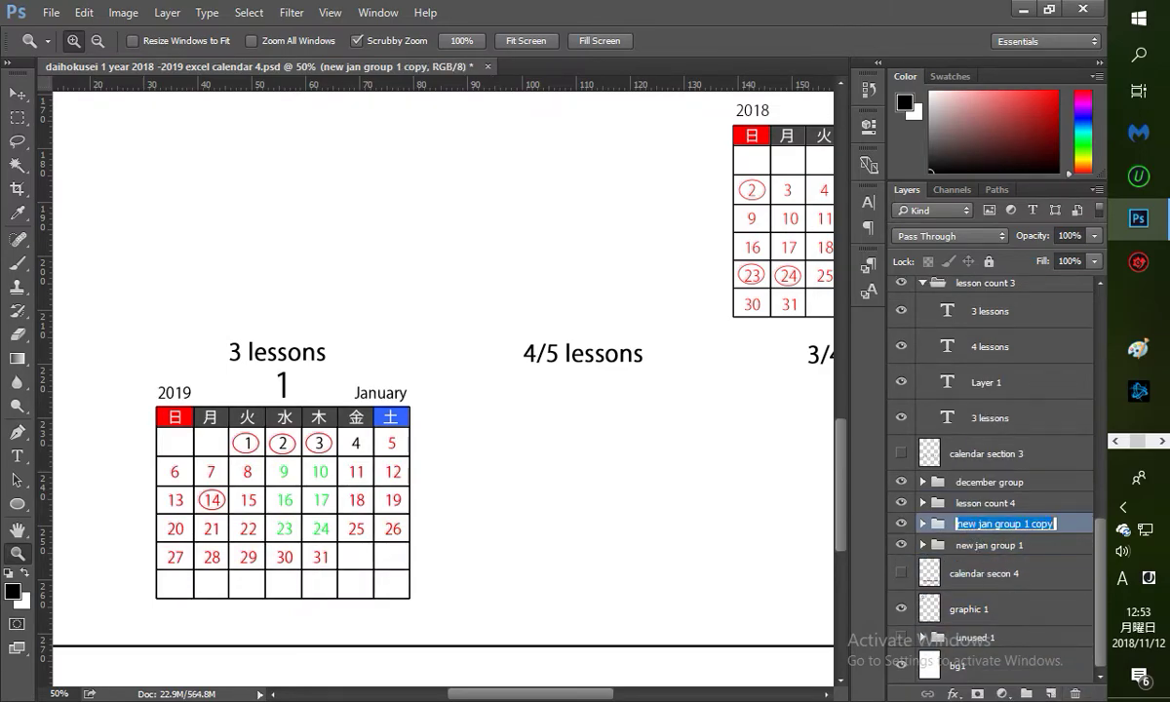
pyautogui.write('f')
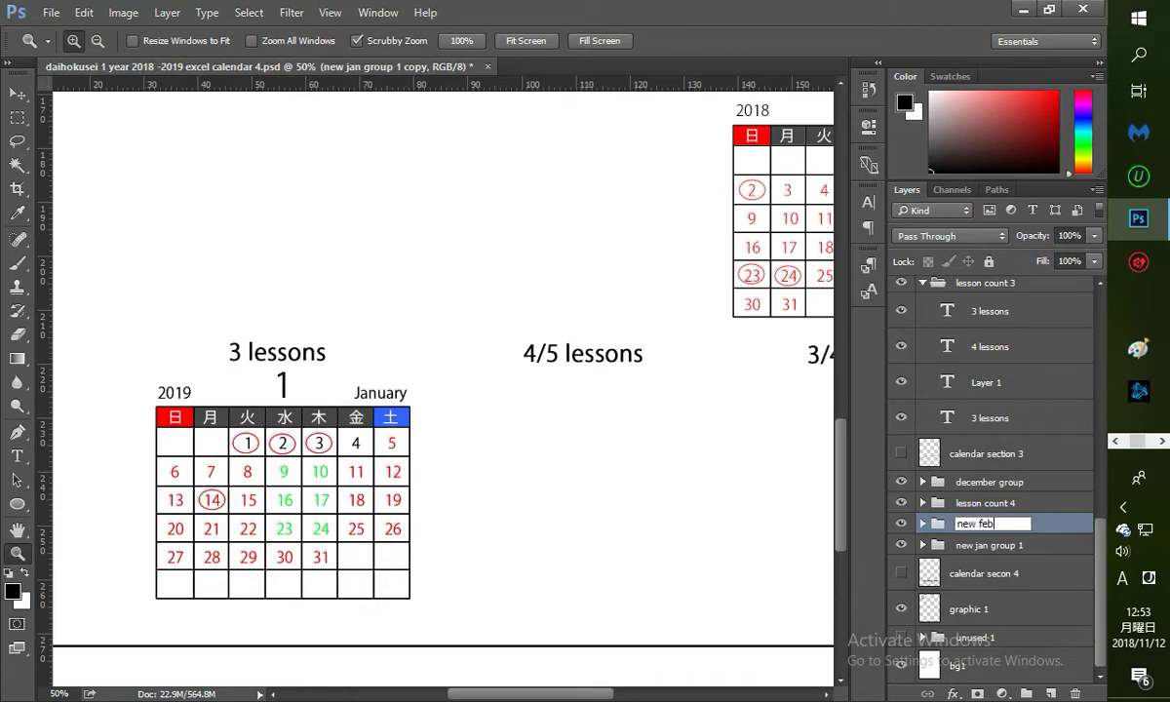
pyautogui.write('eb group 1')
pyautogui.press('Return')
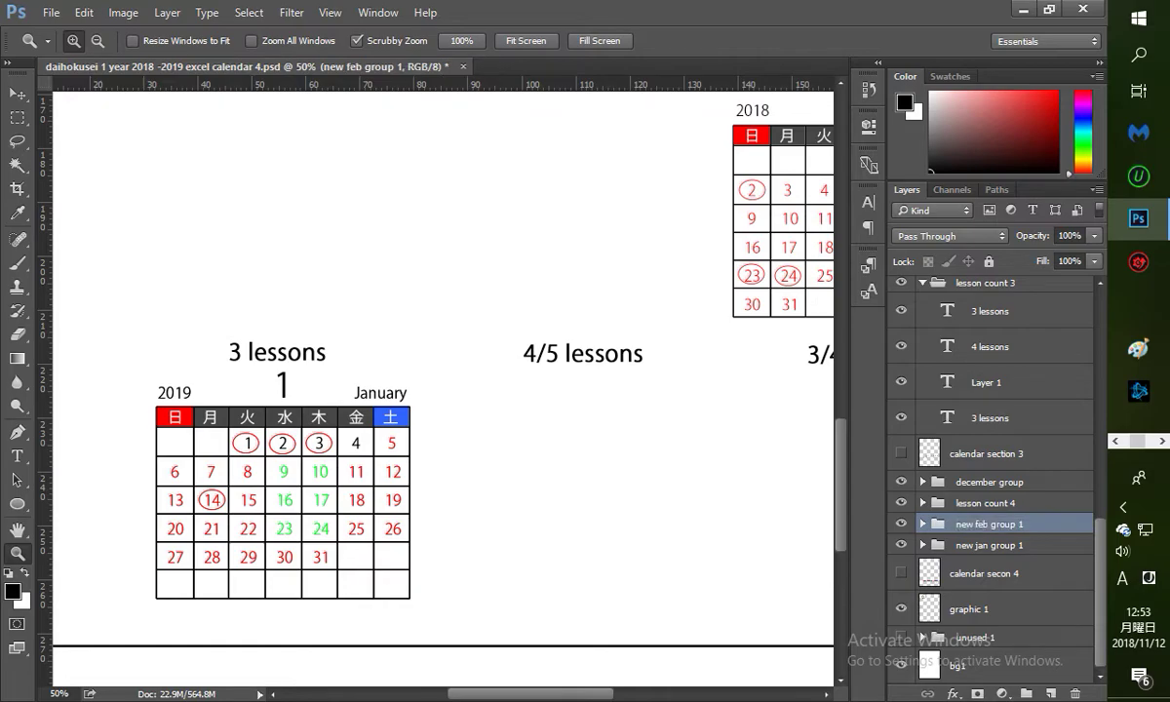
# Step: Move new feb group 1 beneath the 4/5 lessons text, aligning its grid with the old February calendar on the calendar secon 4 layer
pyautogui.click(19, 95)
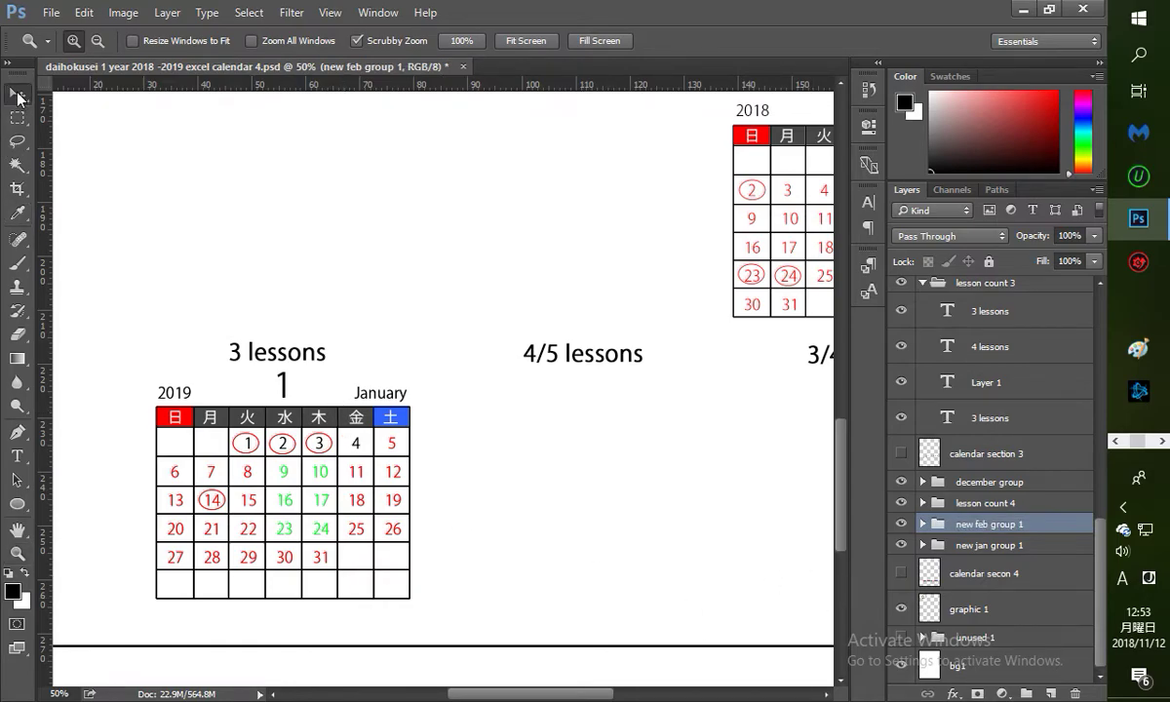
pyautogui.moveTo(266, 495); pyautogui.dragTo(562, 492)
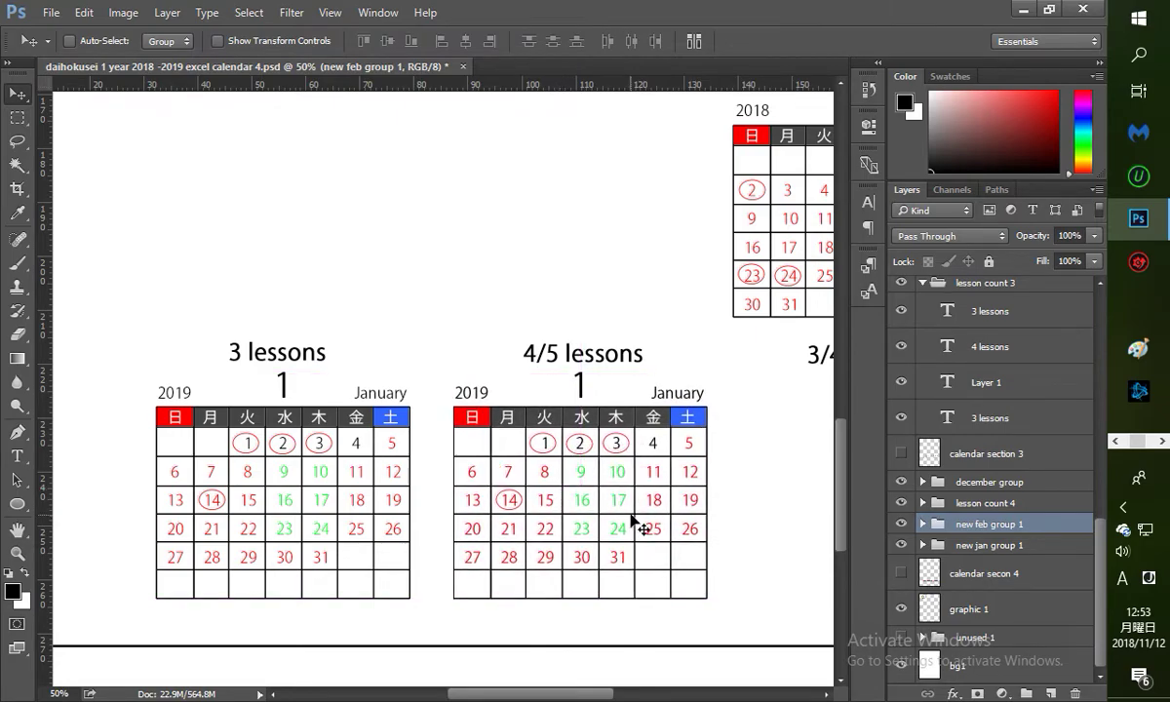
pyautogui.click(900, 572)
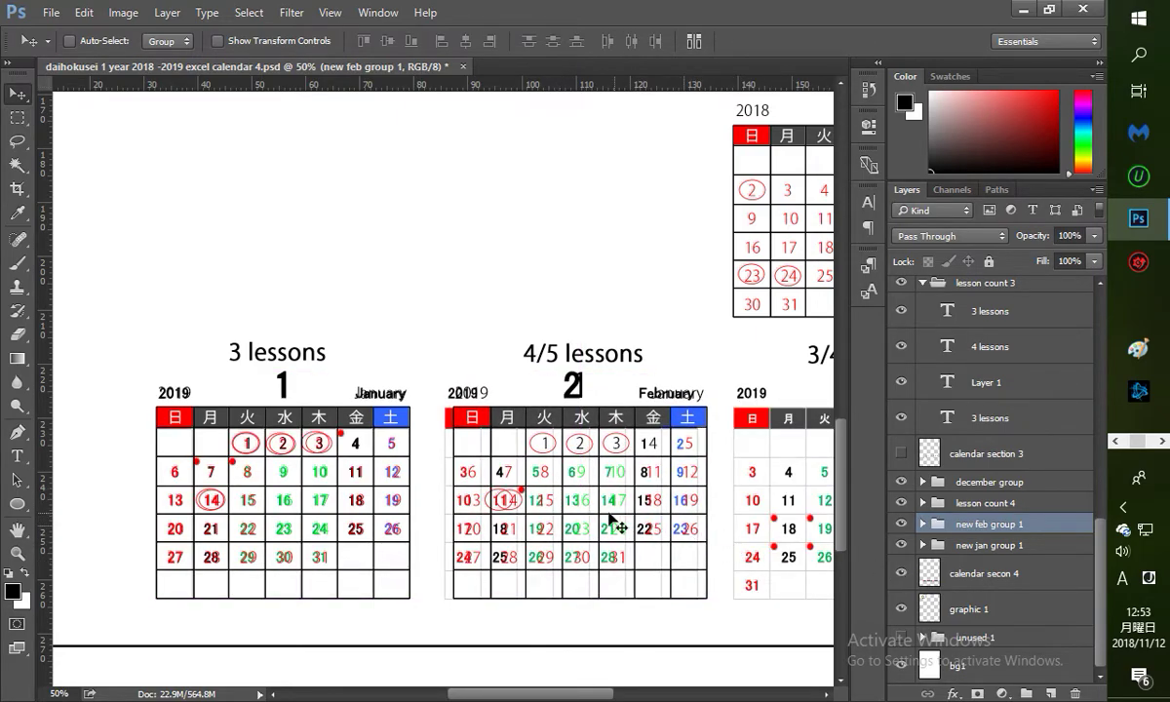
pyautogui.moveTo(605, 513)
pyautogui.mouseDown()
pyautogui.moveTo(606, 501)
pyautogui.moveTo(589, 516)
pyautogui.mouseUp()
pyautogui.click(901, 574)
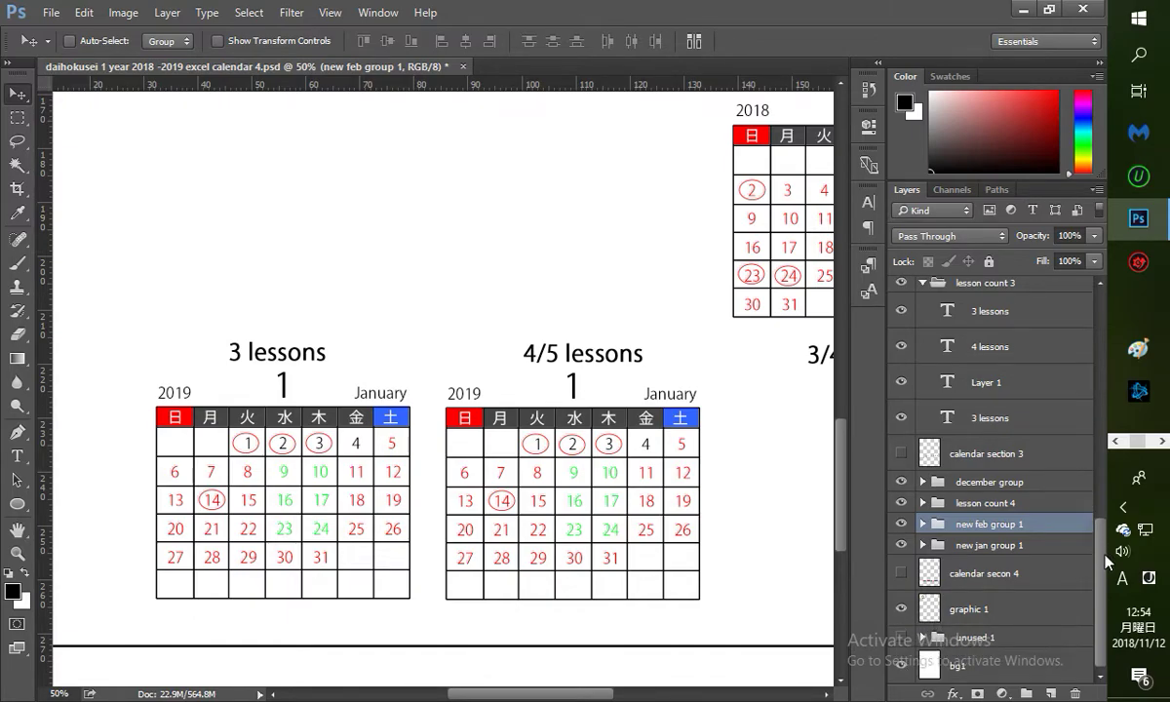
pyautogui.moveTo(551, 697); pyautogui.dragTo(577, 695)
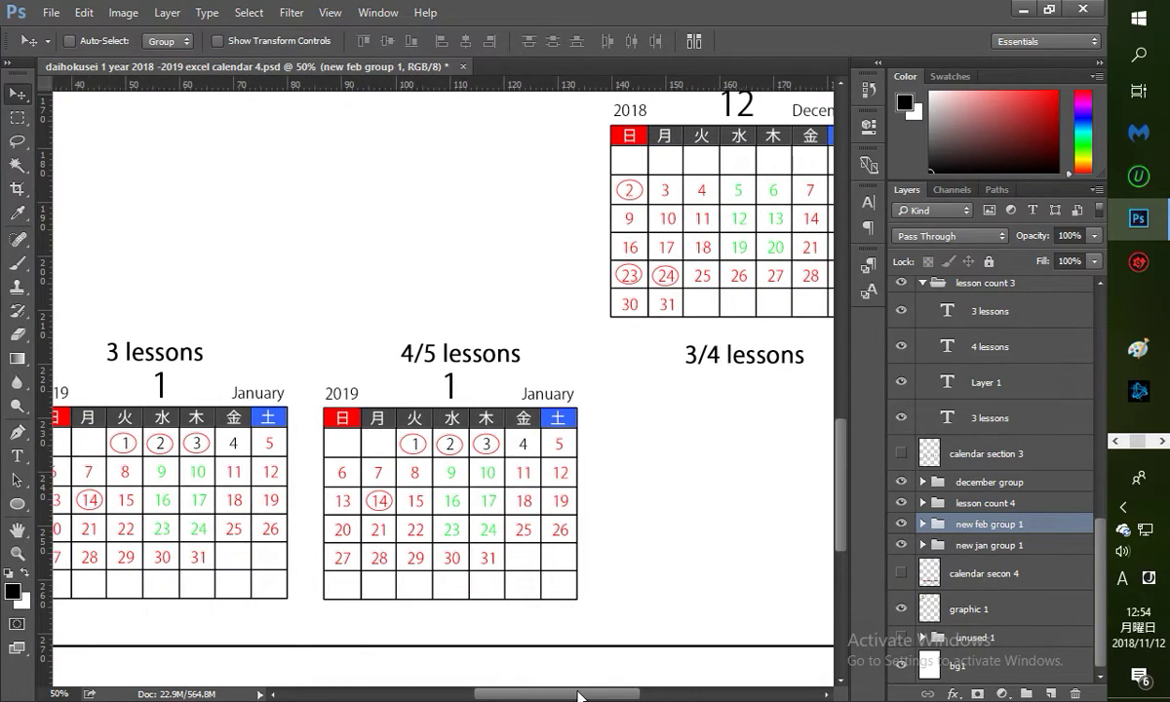
pyautogui.click(899, 575)
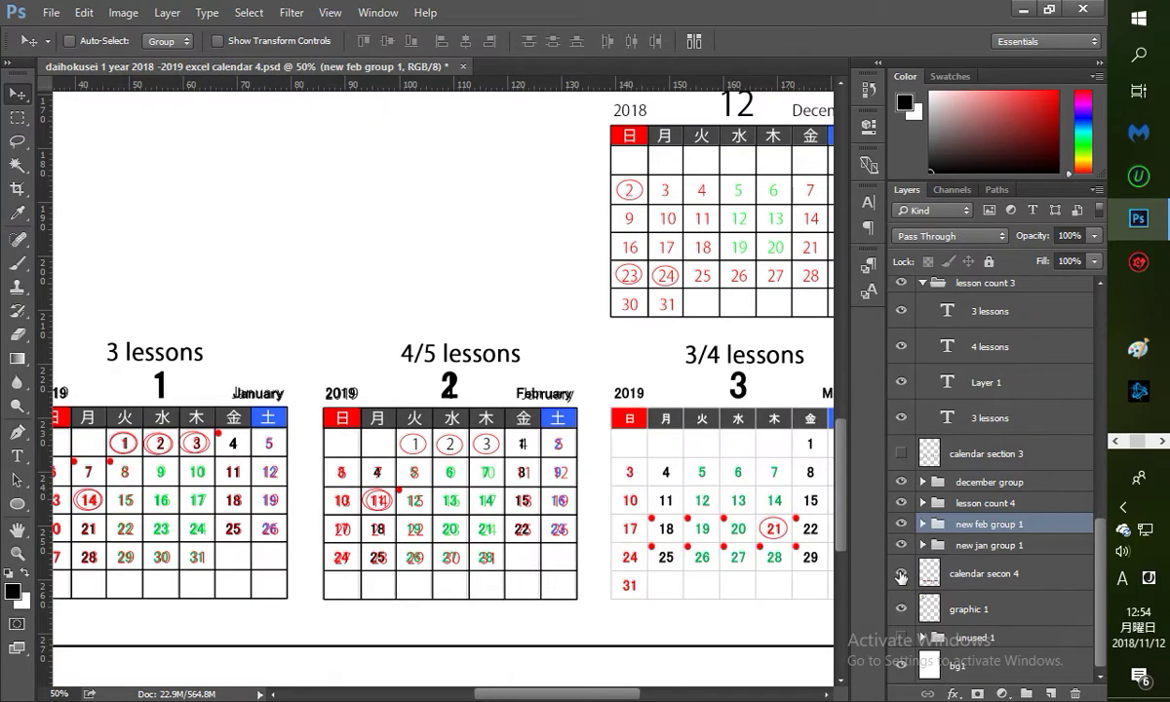
pyautogui.click(900, 574)
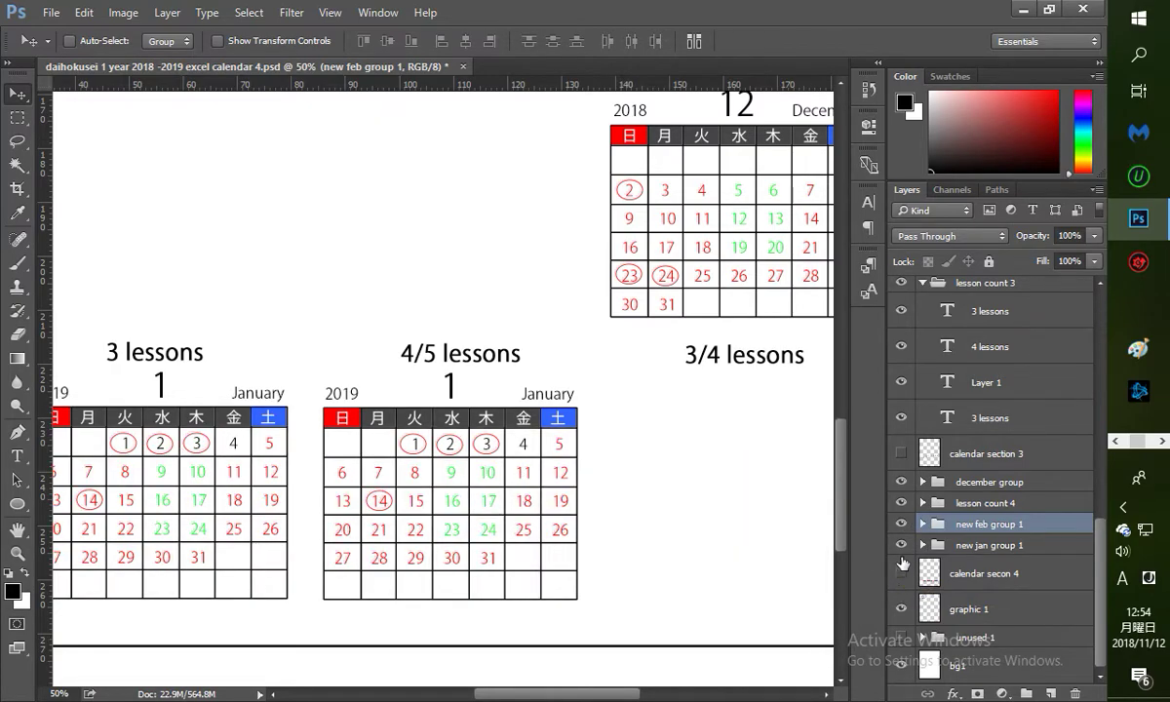
# Step: Expand new feb group 1 and lower the opacity of its grid box 1 copy layer to 33%
pyautogui.click(923, 525)
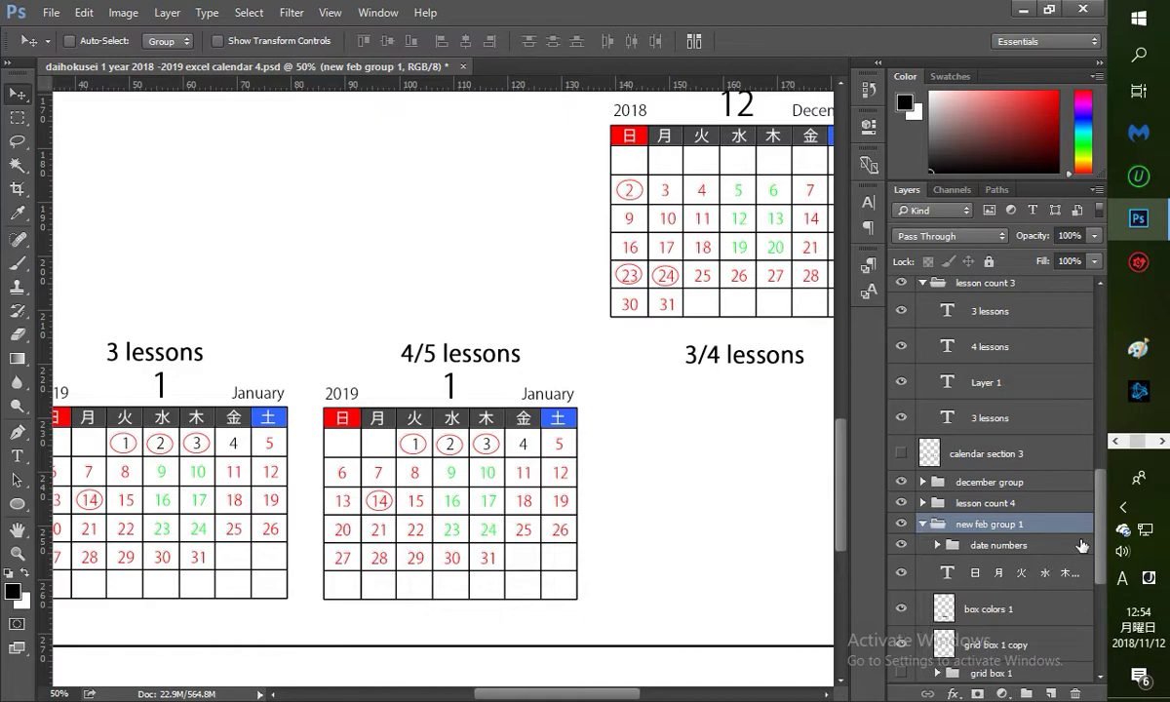
pyautogui.scroll(-5, 1102, 518)
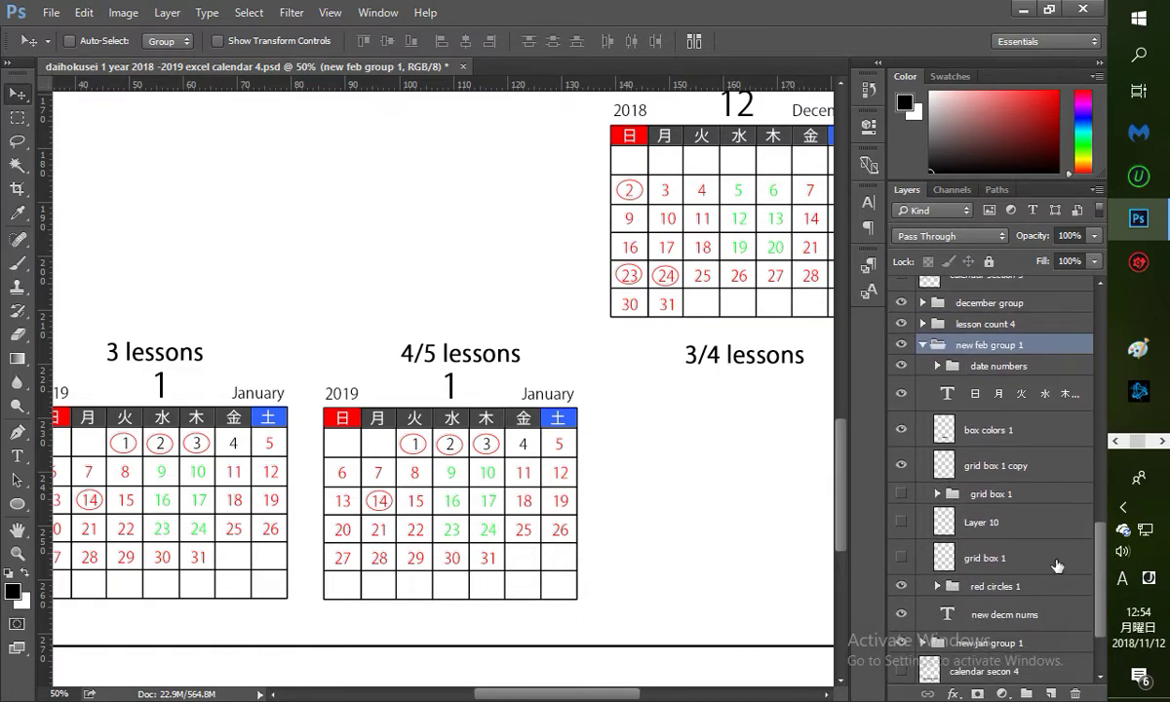
pyautogui.click(979, 470)
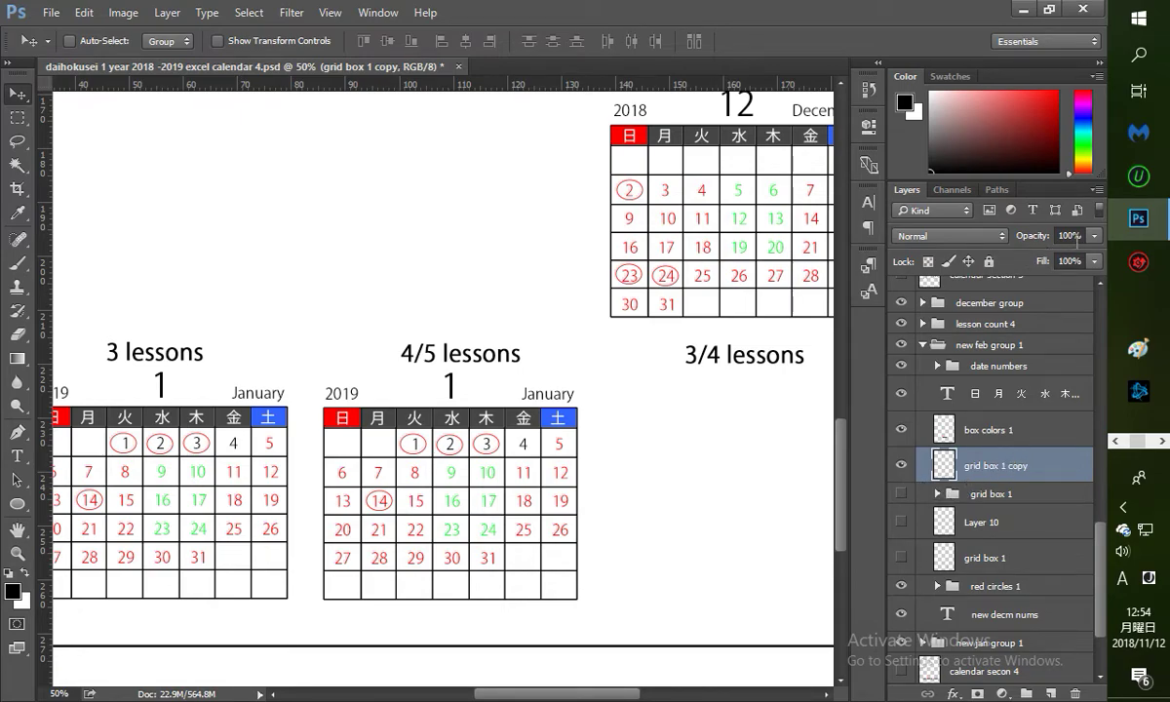
pyautogui.click(1091, 236)
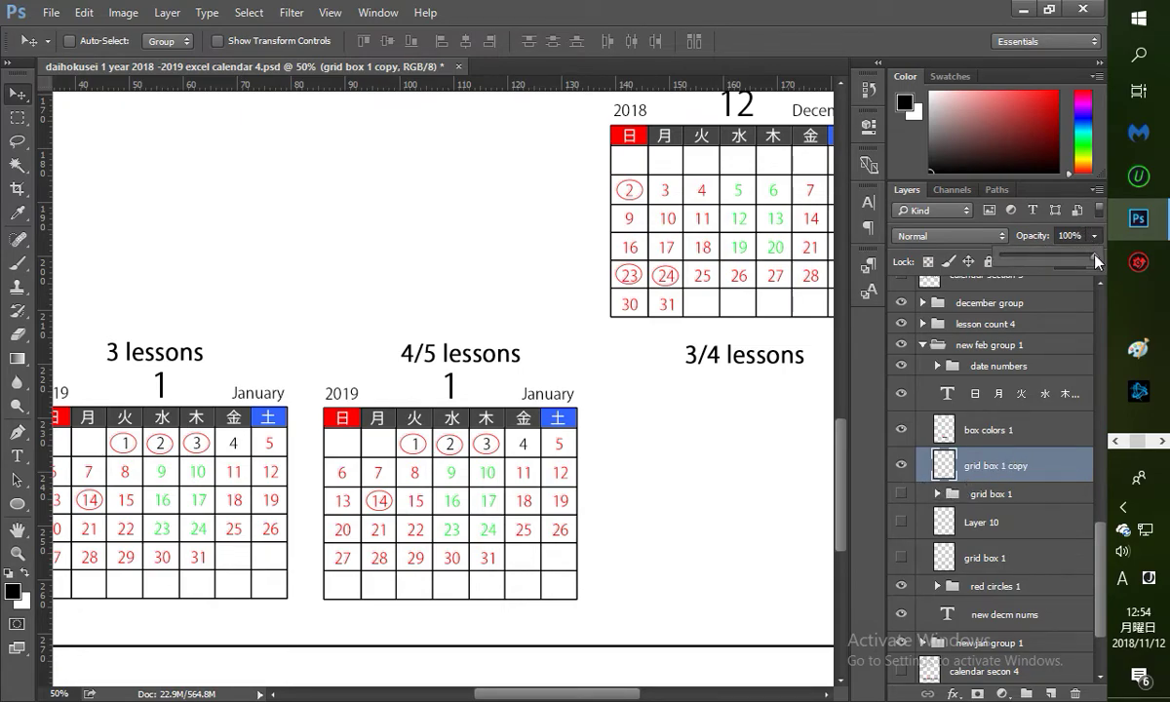
pyautogui.moveTo(1084, 262); pyautogui.dragTo(1053, 262)
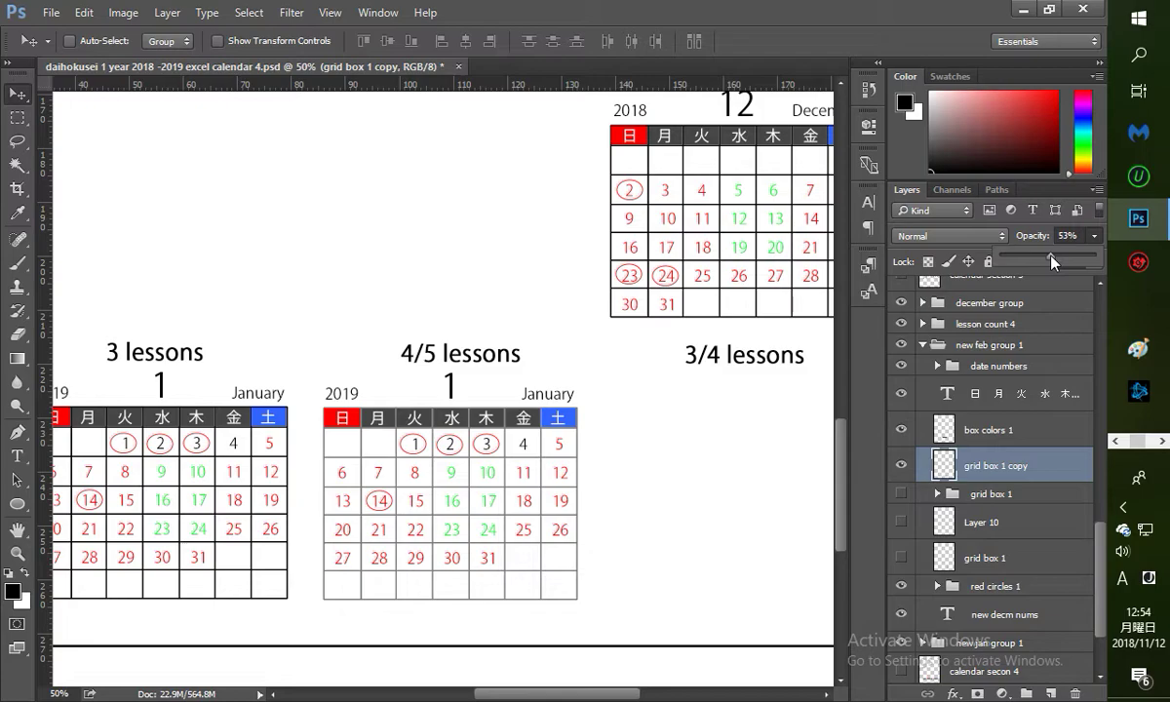
pyautogui.moveTo(1049, 261); pyautogui.dragTo(1042, 261)
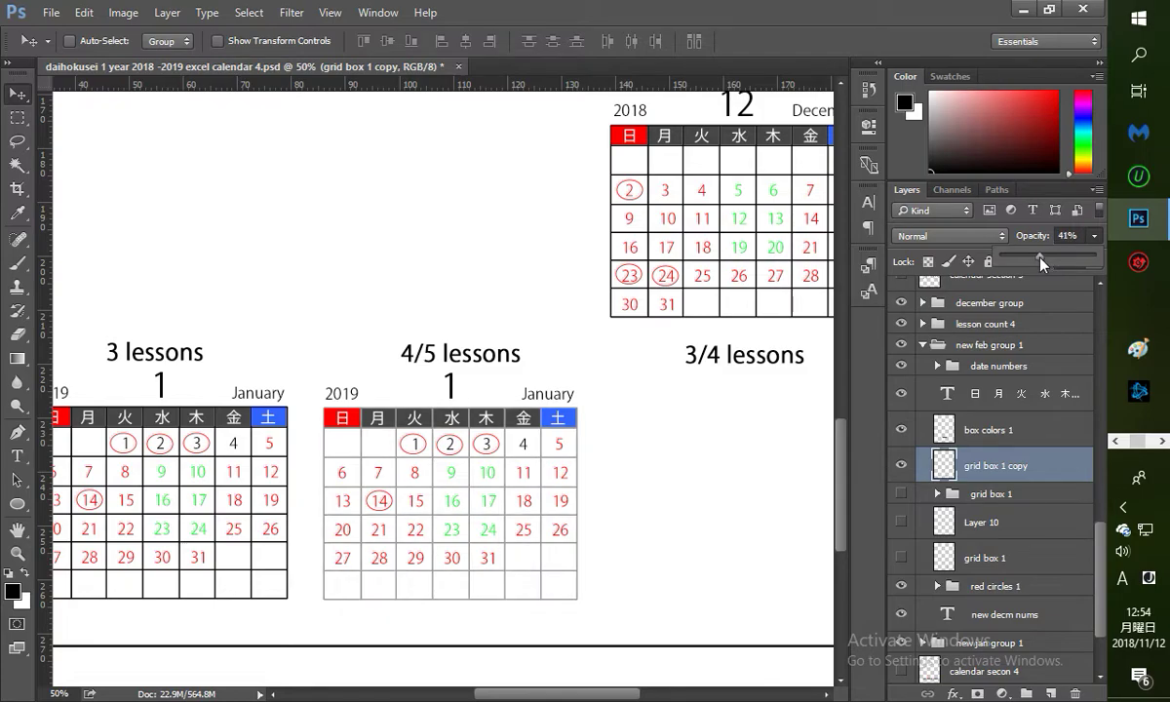
pyautogui.moveTo(1036, 263); pyautogui.dragTo(1034, 263)
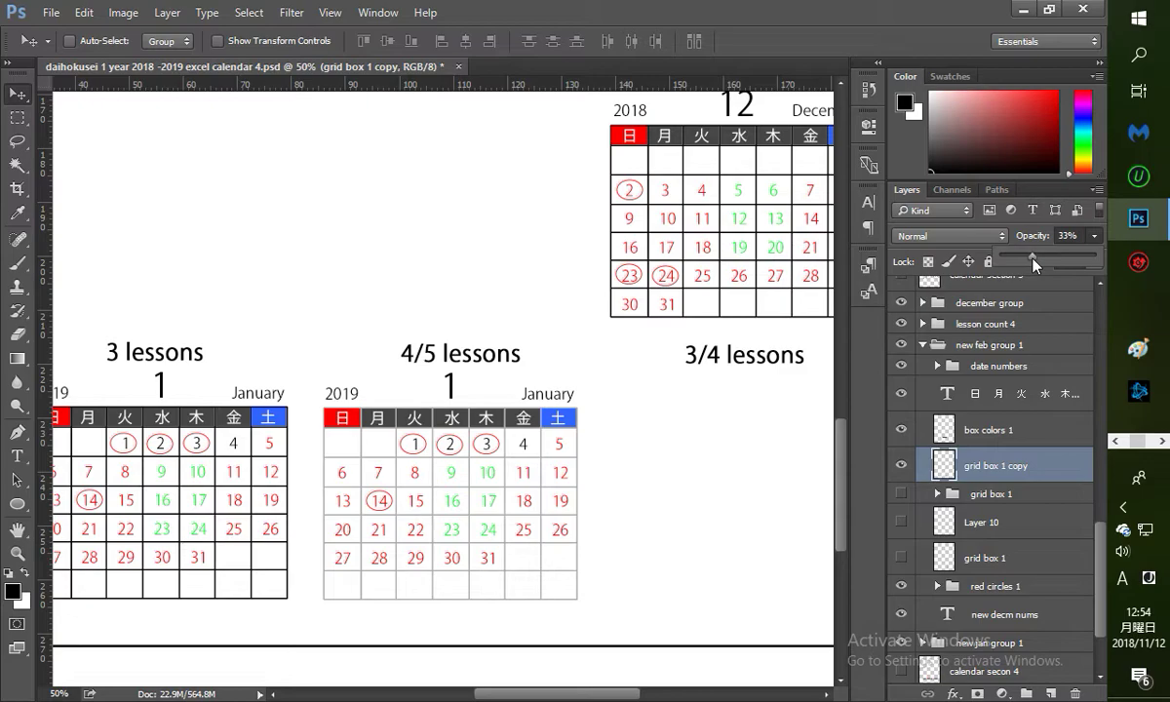
pyautogui.click(795, 497)
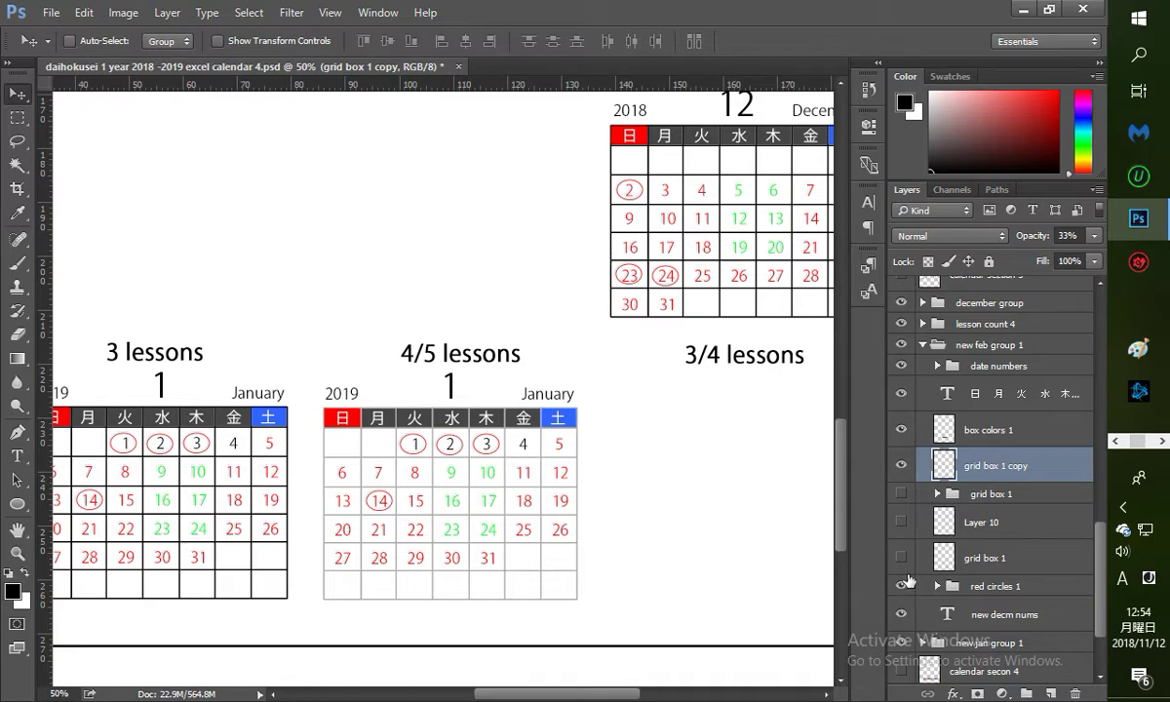
# Step: Compare the February grid lines with the calendar secon 4 layer and set the grid box 1 copy layer's opacity to 19%
pyautogui.click(900, 673)
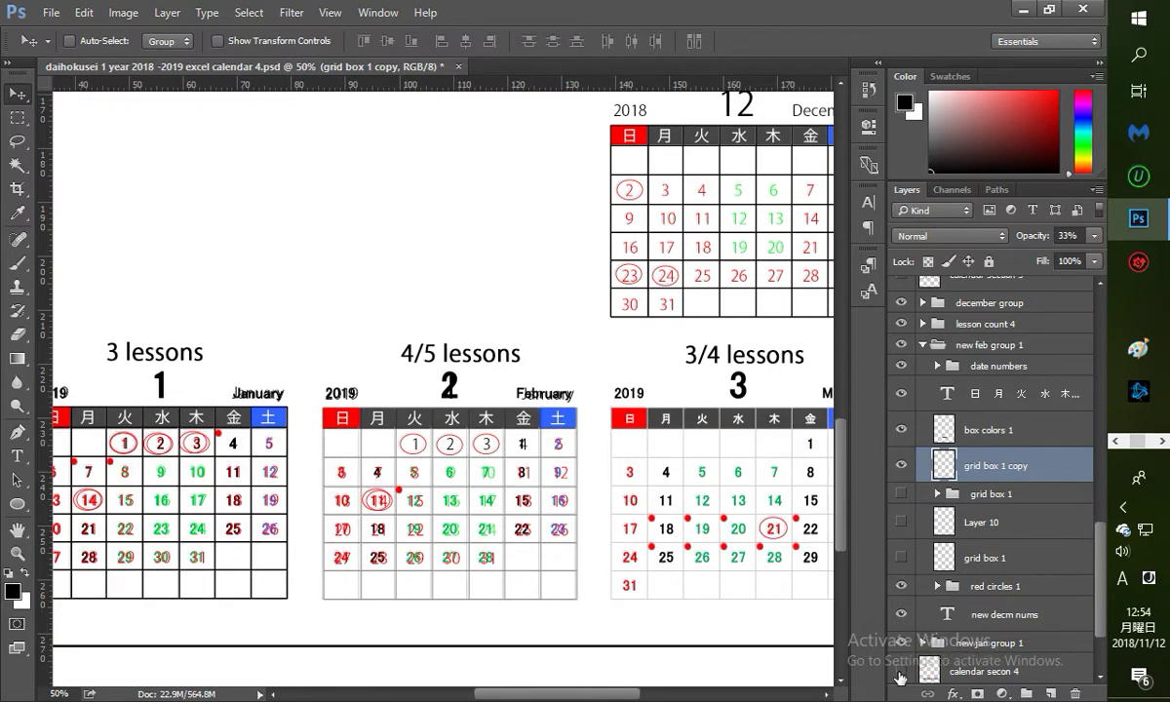
pyautogui.click(900, 673)
pyautogui.click(900, 672)
pyautogui.click(900, 673)
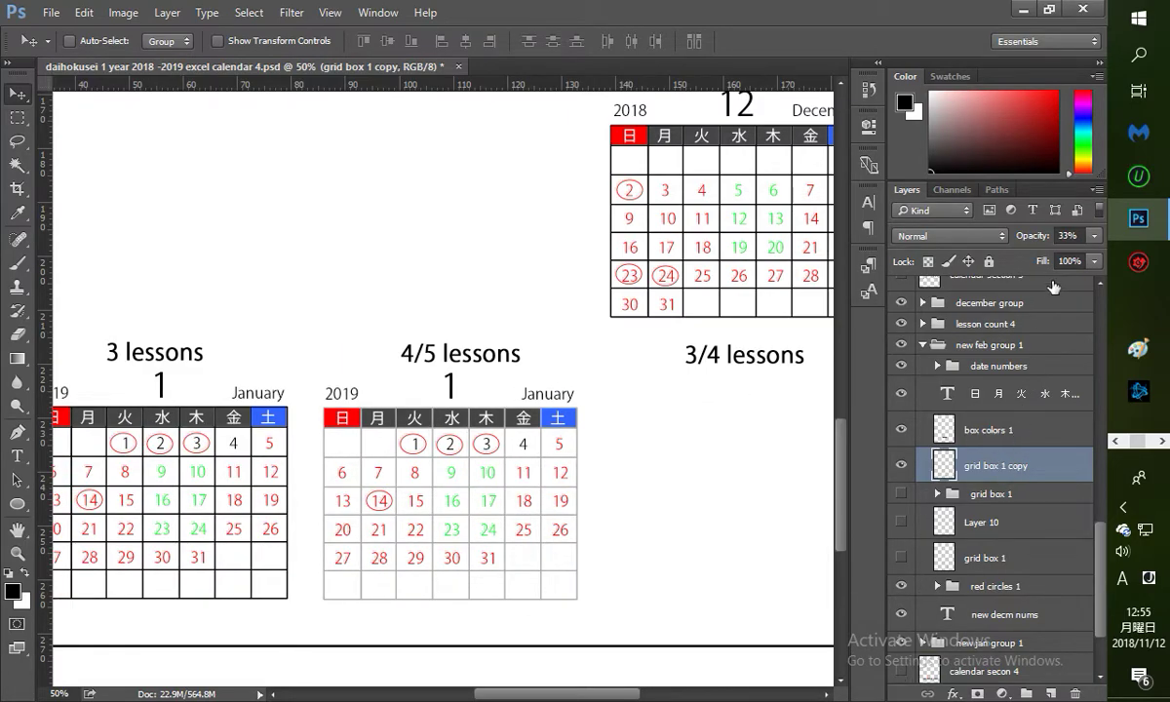
pyautogui.click(1092, 235)
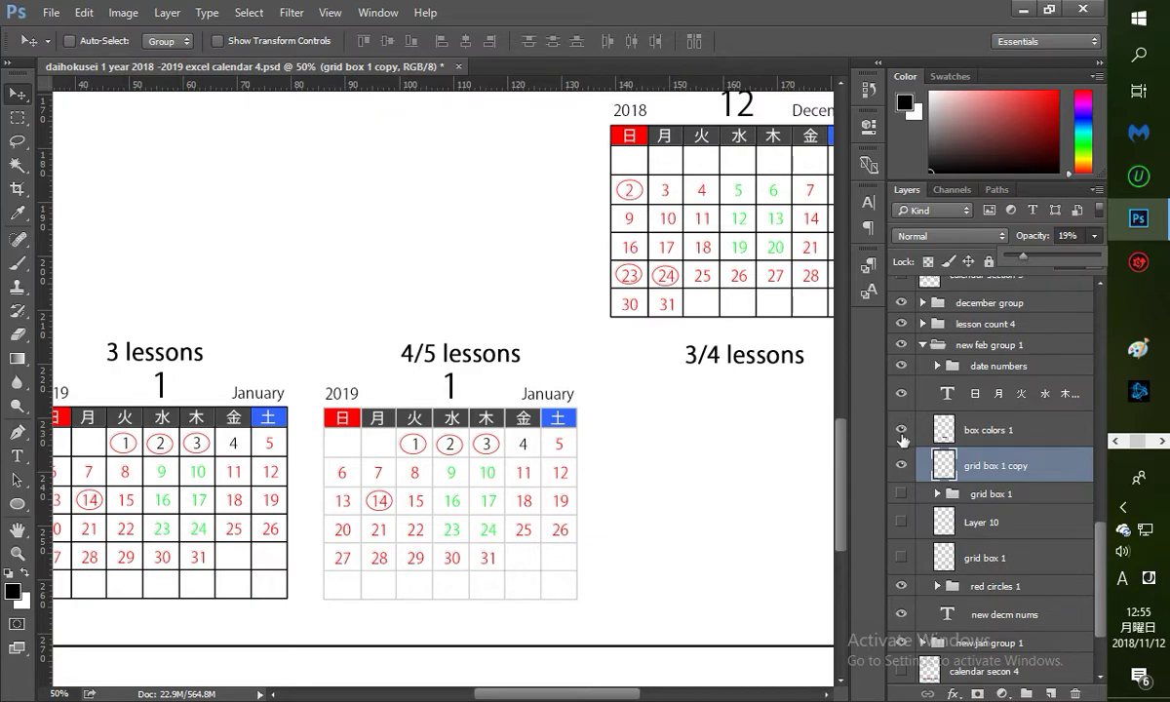
pyautogui.click(717, 504)
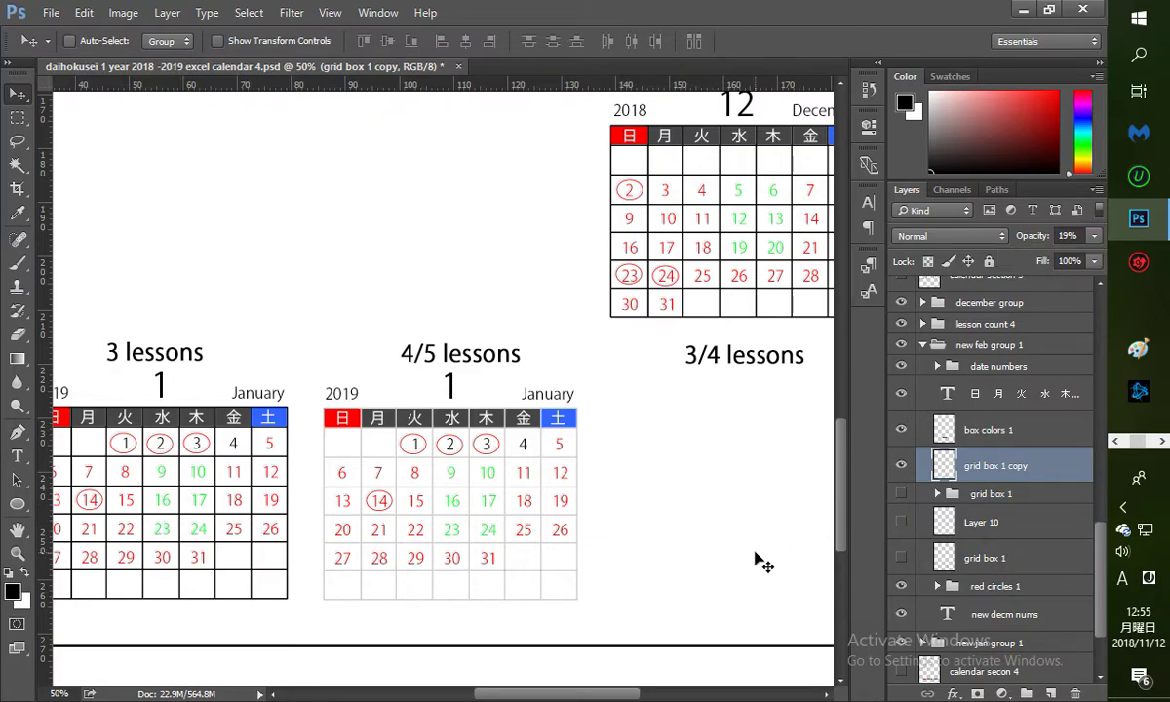
# Step: Compare the lightened February grid with the old calendar by toggling the visibility of calendar secon 4
pyautogui.click(902, 673)
pyautogui.click(901, 673)
pyautogui.click(902, 673)
pyautogui.click(901, 673)
# Step: Show the calendar secon 4 layer, marquee-select its old February calendar, and delete that area from the layer
pyautogui.click(902, 672)
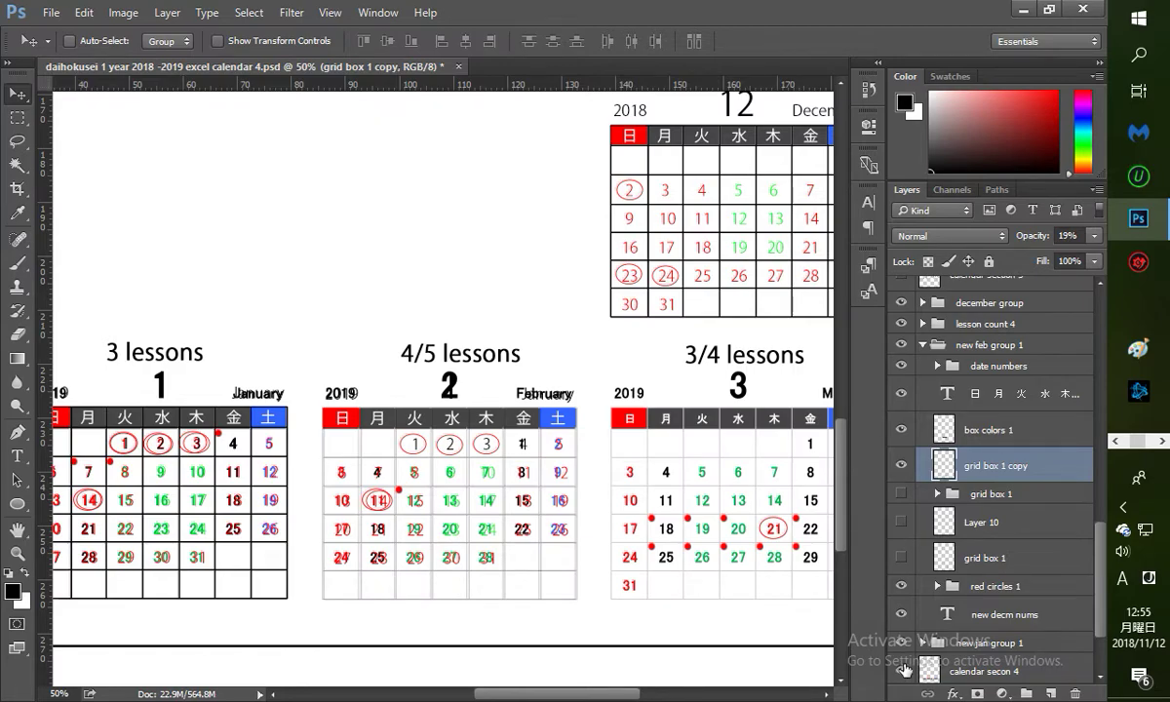
pyautogui.click(931, 669)
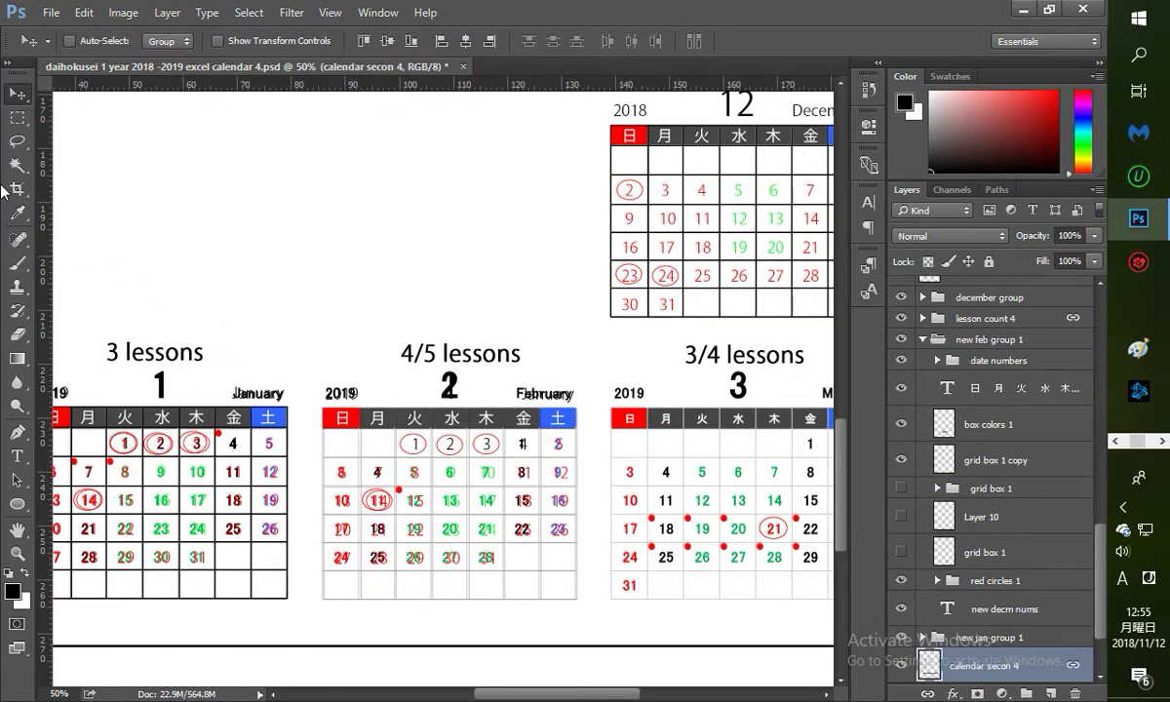
pyautogui.click(17, 117)
pyautogui.moveTo(308, 319); pyautogui.dragTo(589, 629)
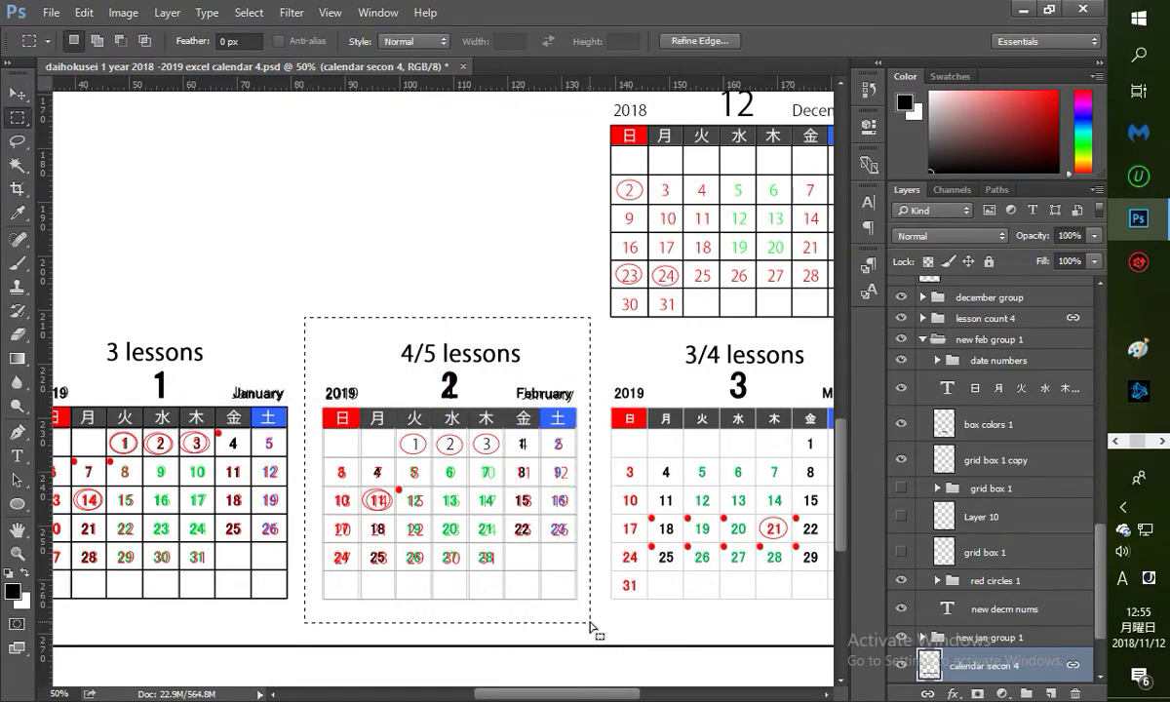
pyautogui.press('Delete')
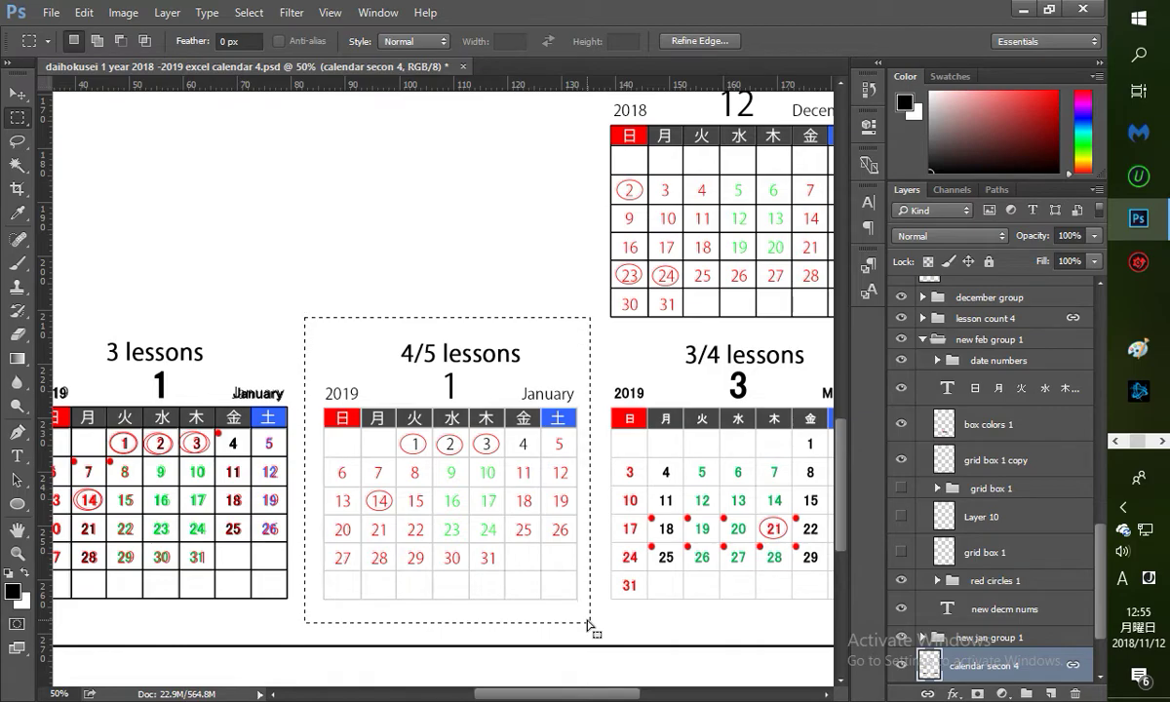
# Step: Clear the selection around the February calendar and look over the neighbouring January and March calendars
pyautogui.hotkey('ctrl', 'd')
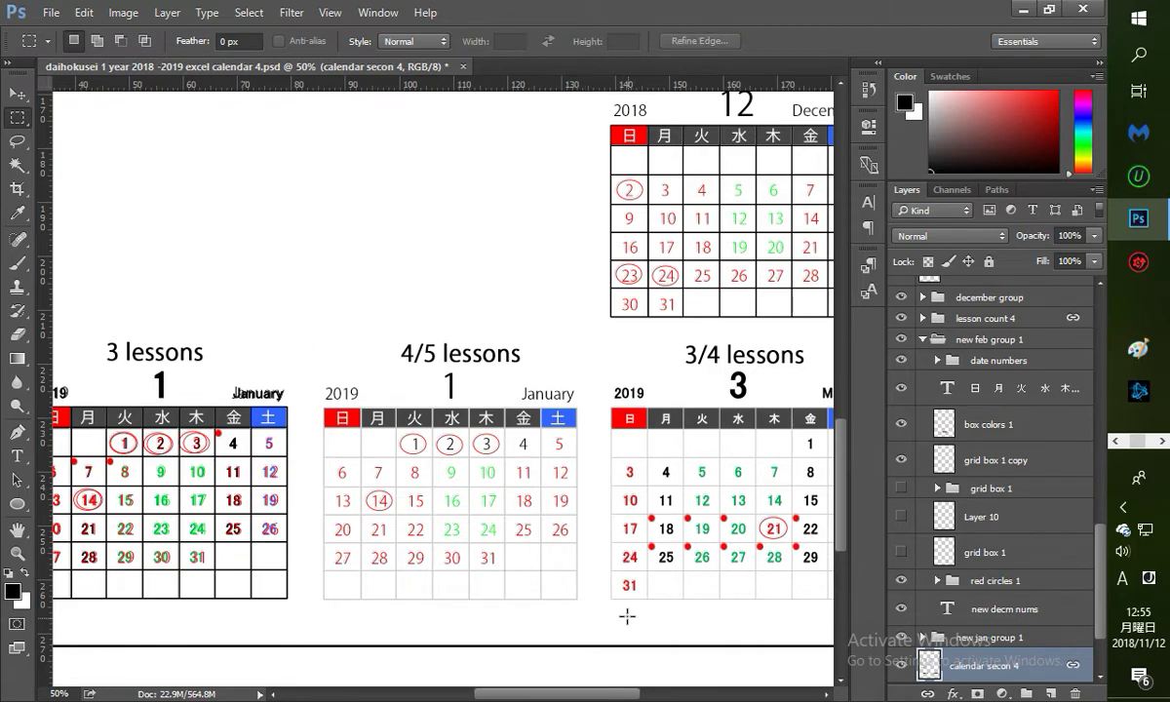
pyautogui.moveTo(585, 695); pyautogui.dragTo(605, 696)
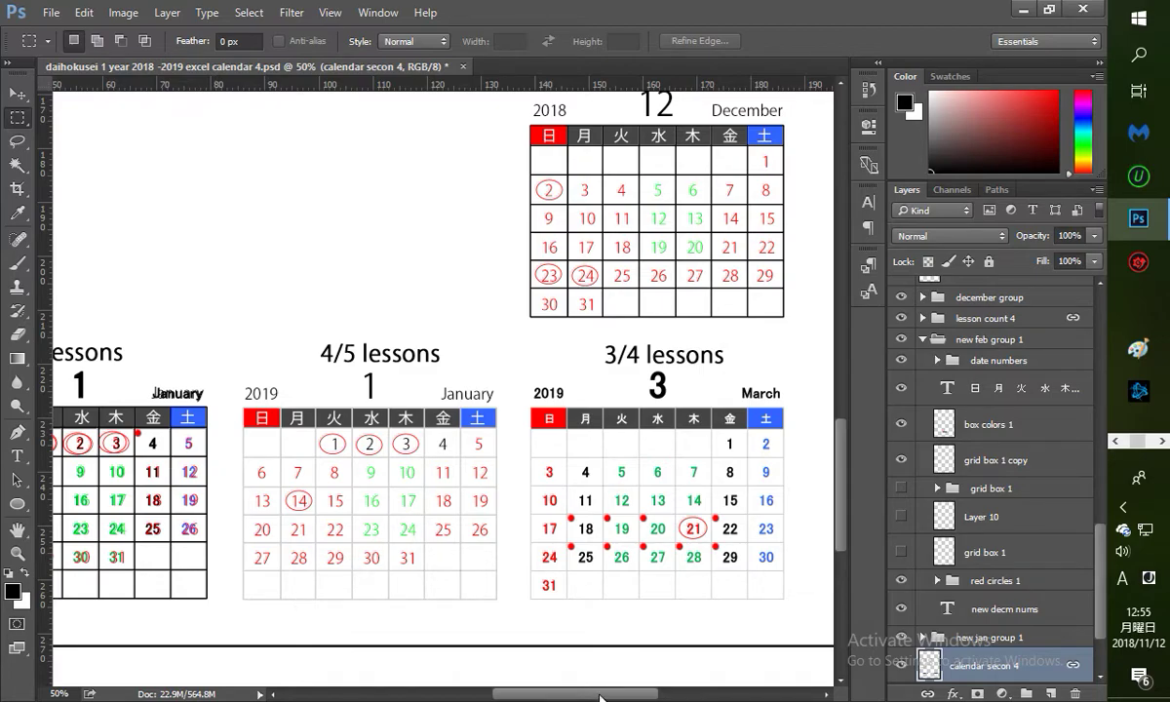
pyautogui.moveTo(602, 694); pyautogui.dragTo(550, 694)
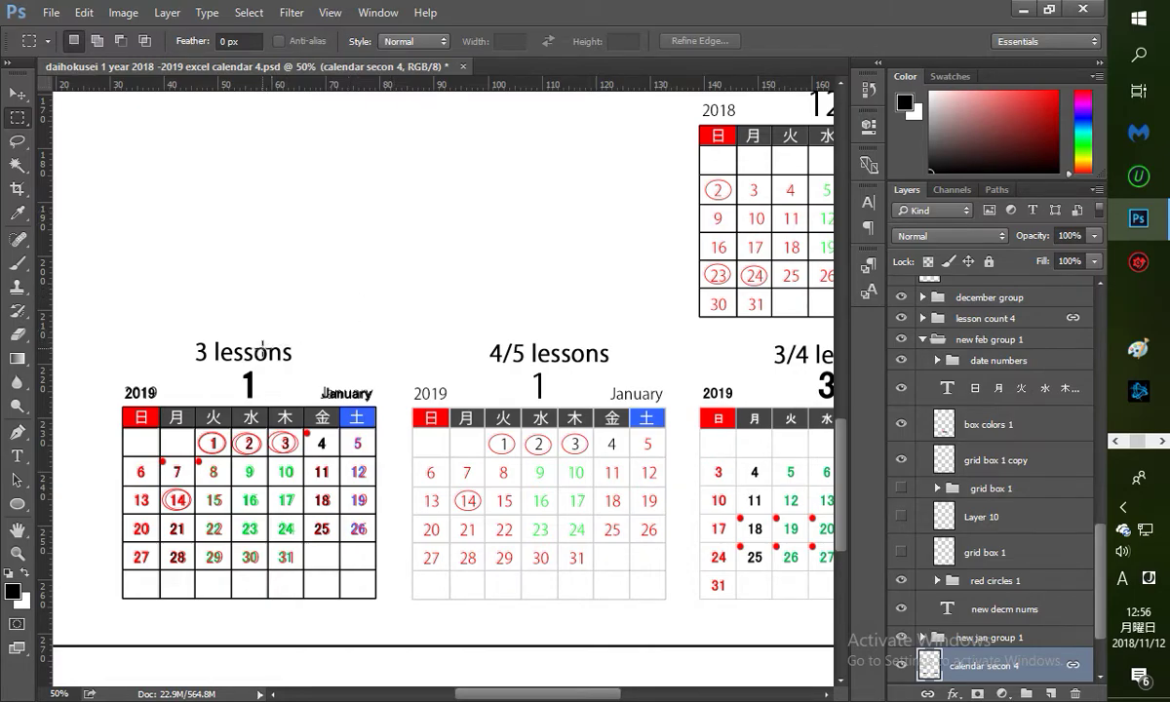
# Step: Review the source calendar web page in Chrome and the 2018-y-sun.xls spreadsheet down to December, ending back in Photoshop
pyautogui.hotkey('alt', 'Tab')
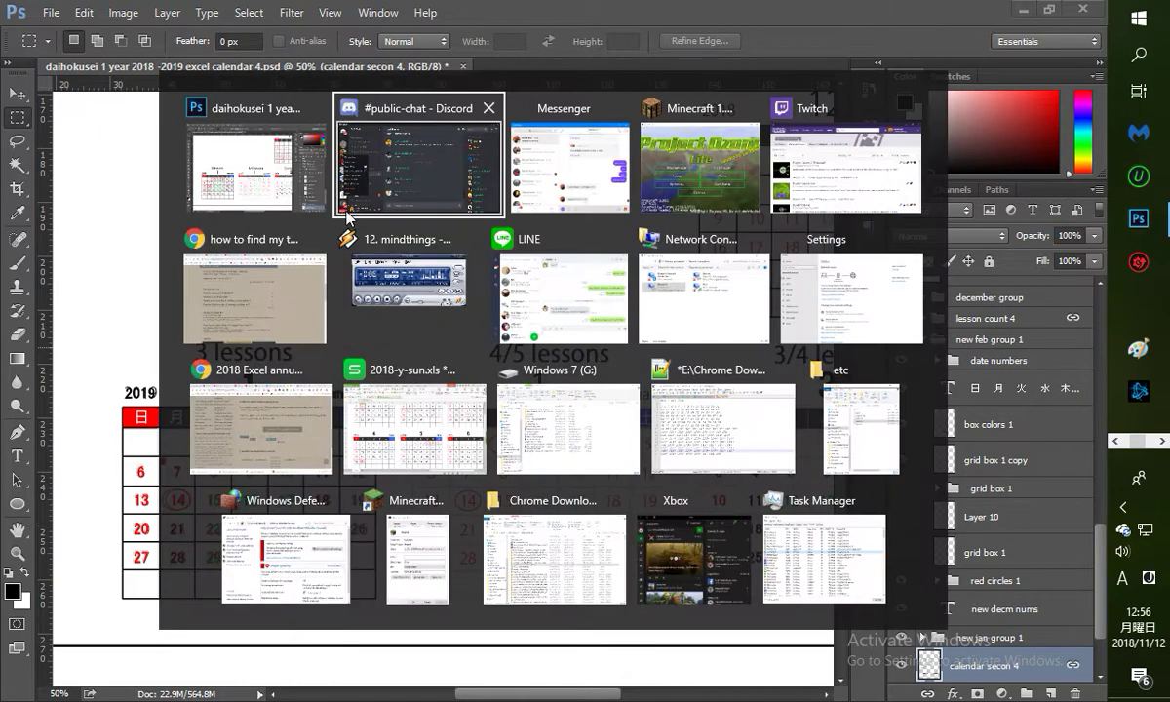
pyautogui.click(283, 415)
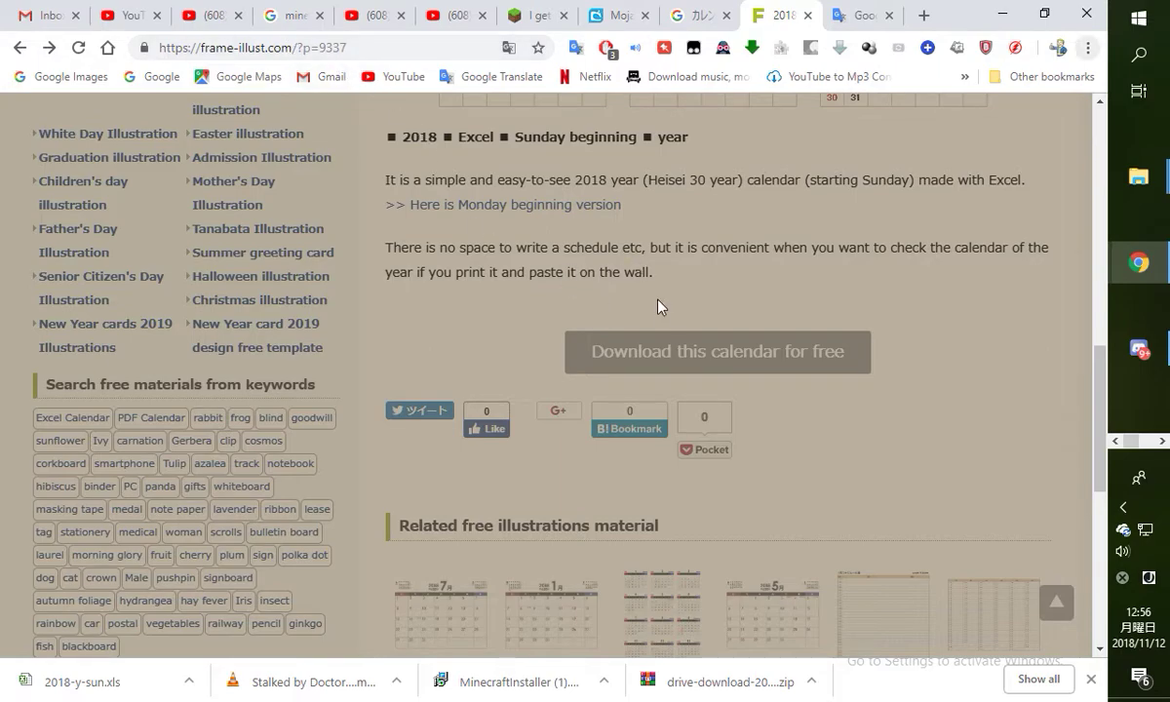
pyautogui.scroll(6, 619, 278)
pyautogui.scroll(-7, 668, 276)
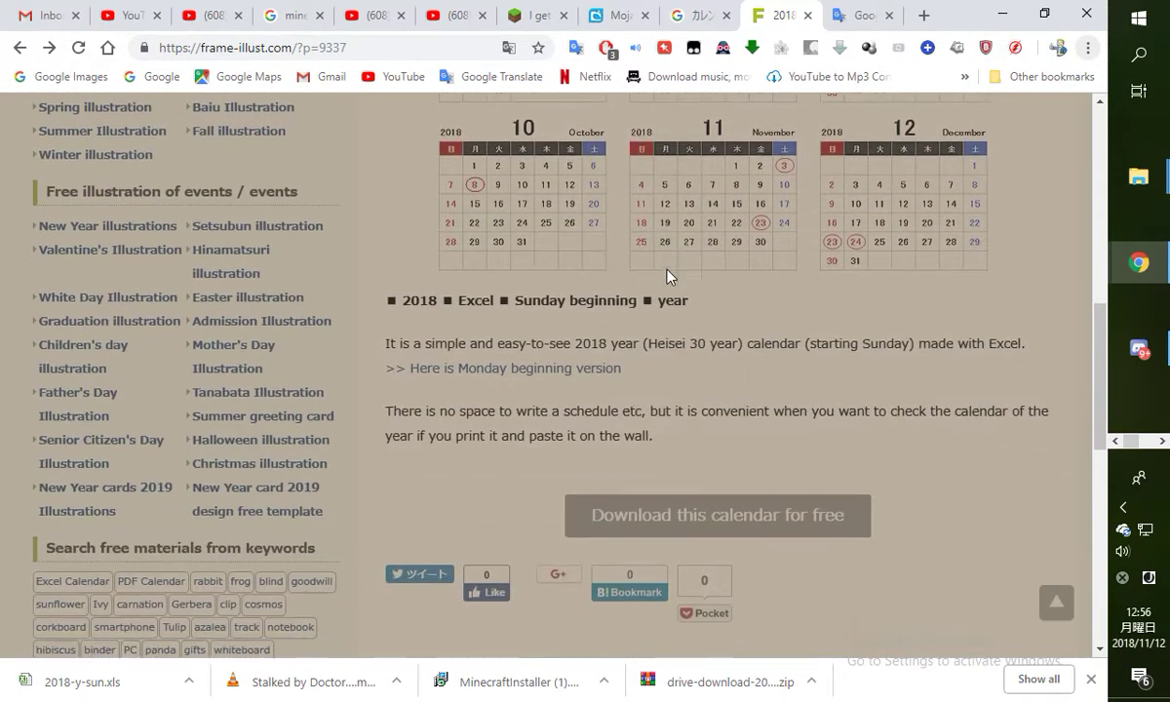
pyautogui.hotkey('alt', 'Tab')
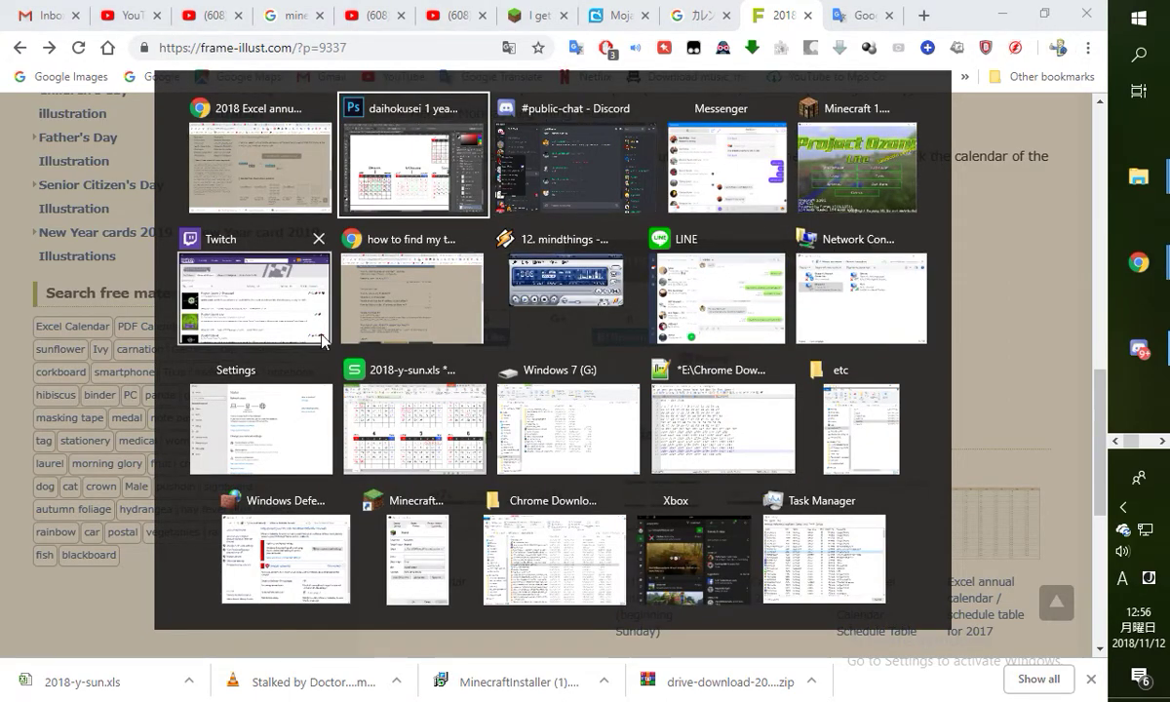
pyautogui.click(422, 442)
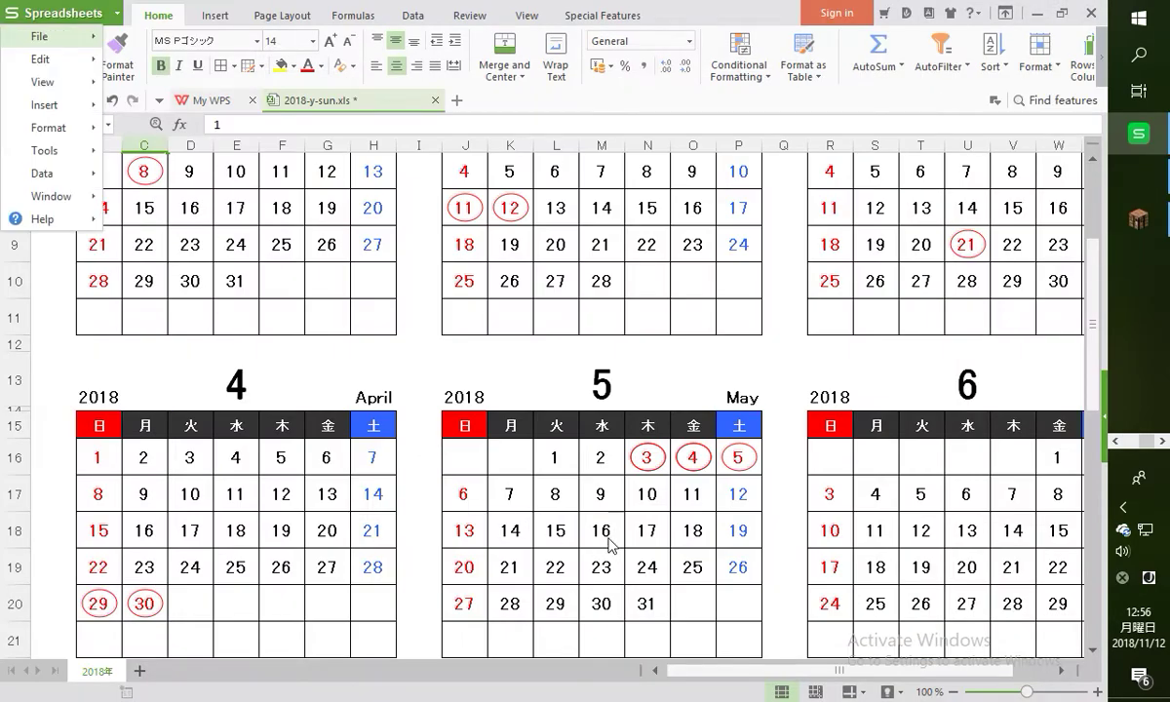
pyautogui.moveTo(1094, 363); pyautogui.dragTo(1104, 604)
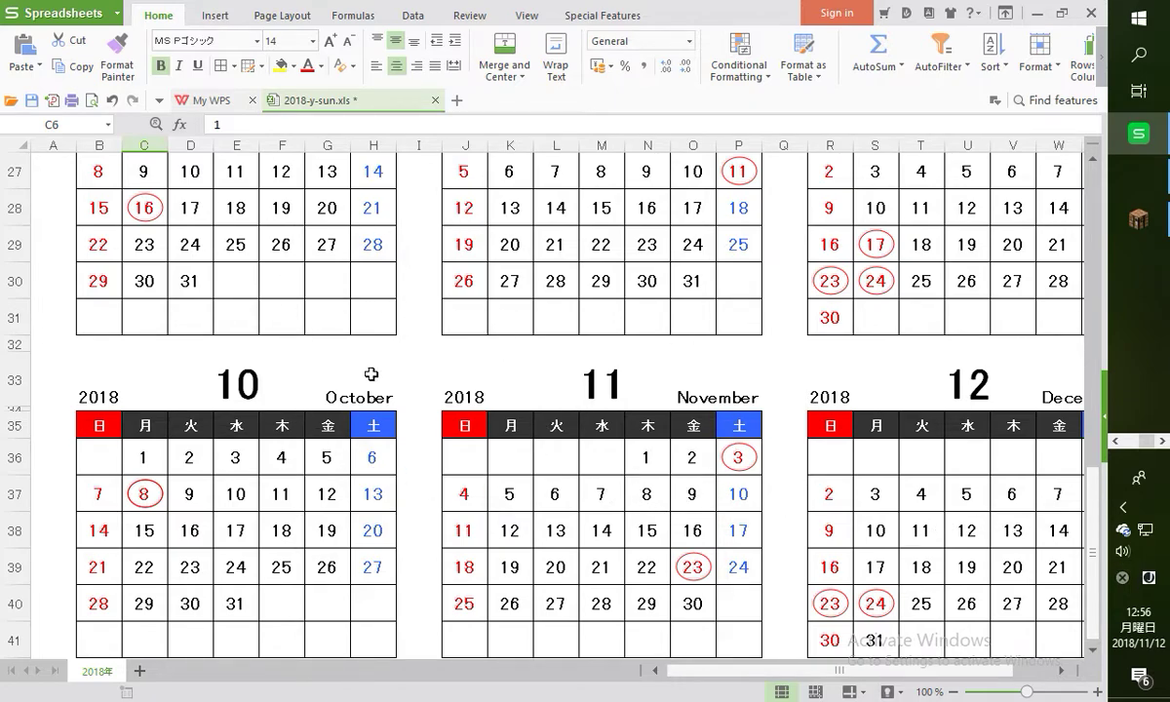
pyautogui.hotkey('alt', 'Tab')
pyautogui.press('Tab')
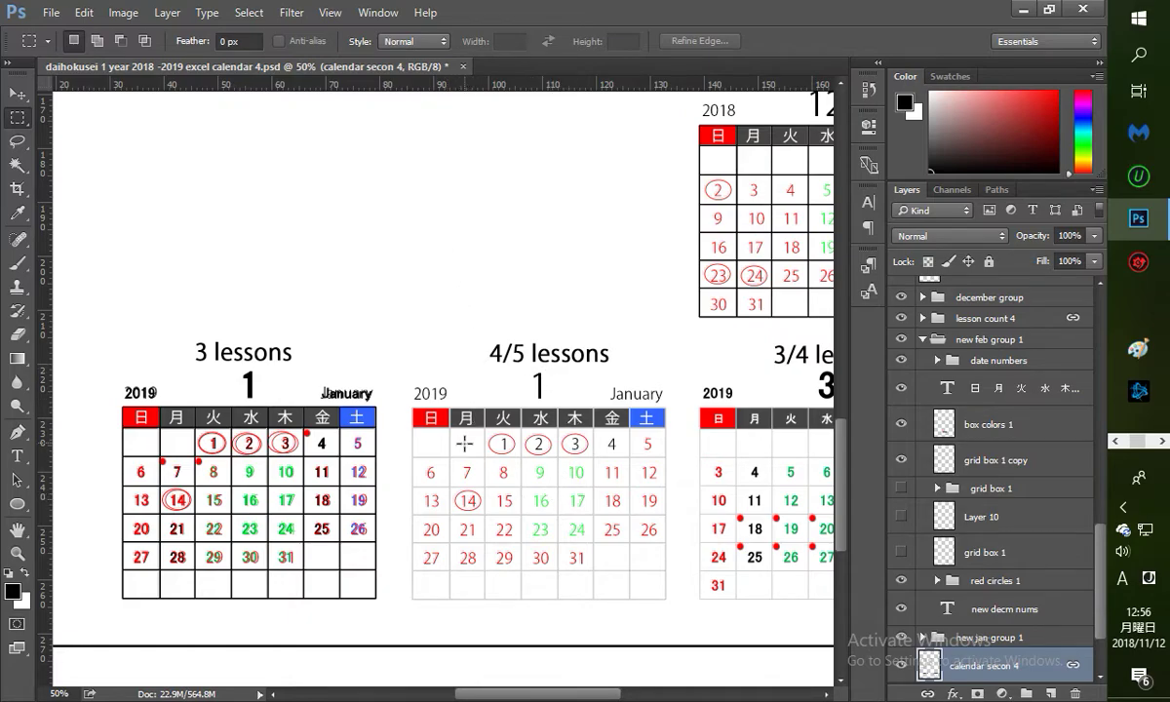
# Step: Check the calendar secon 4 layer's visibility, undo the deletion of its old February calendar, and clear the restored selection
pyautogui.click(897, 668)
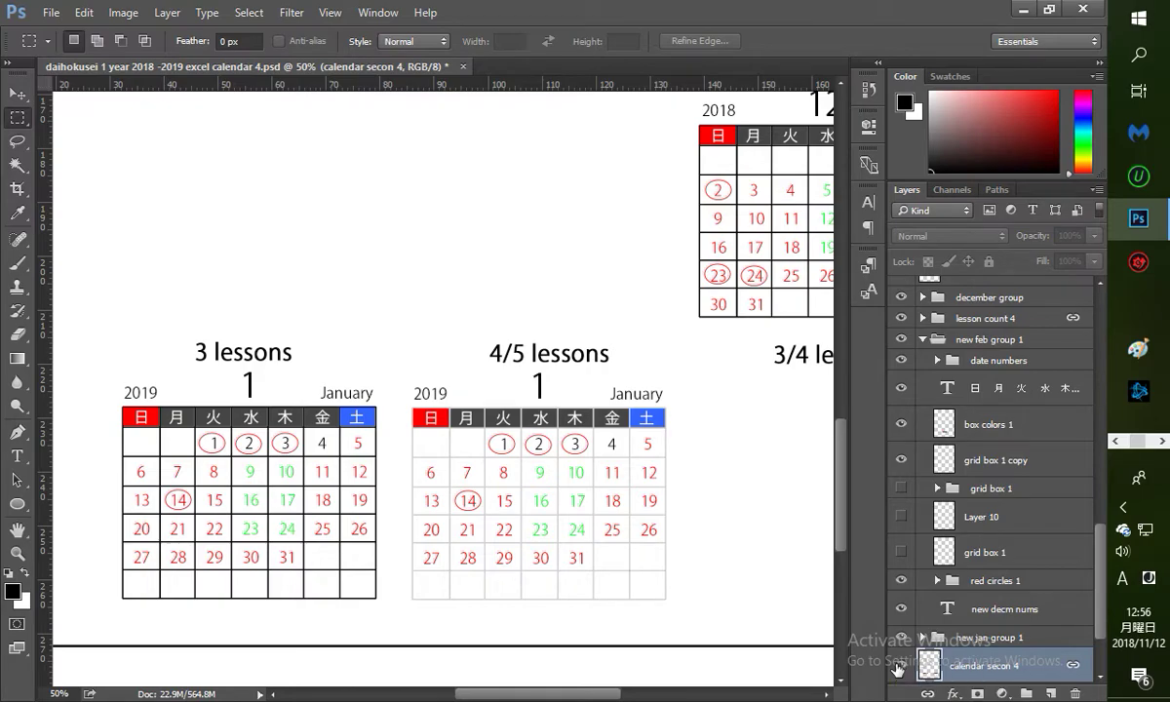
pyautogui.click(897, 669)
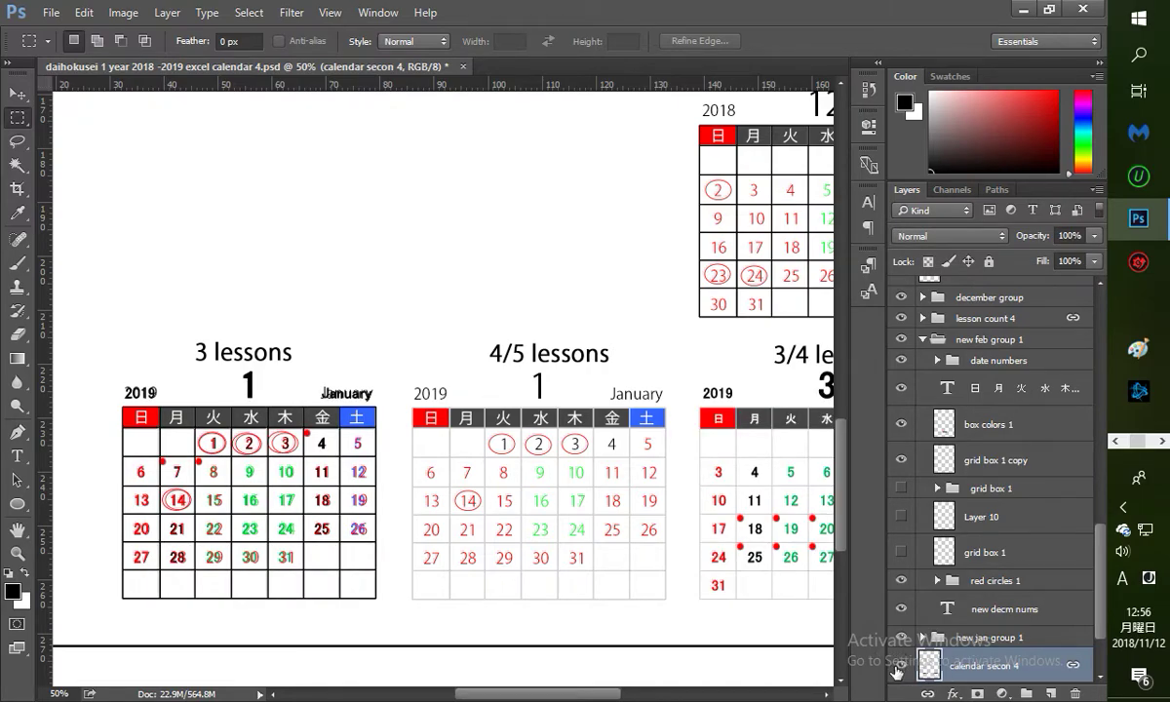
pyautogui.hotkey('ctrl', 'alt', 'z')
pyautogui.hotkey('ctrl', 'alt', 'z')
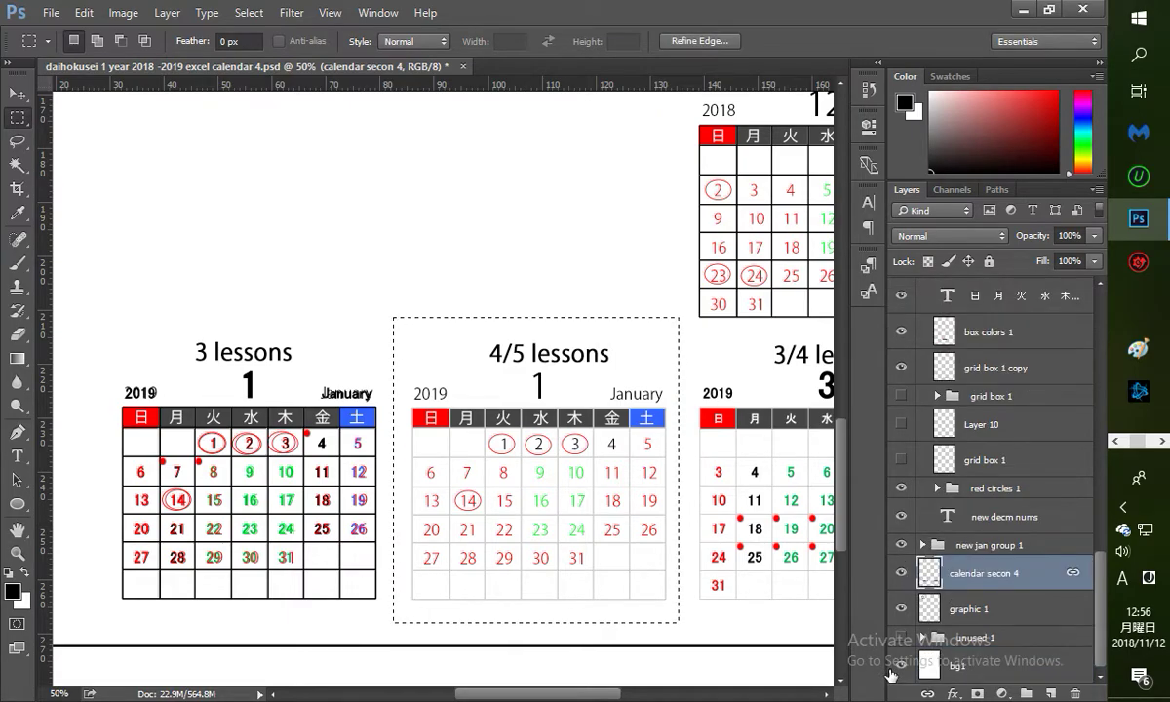
pyautogui.hotkey('ctrl', 'd')
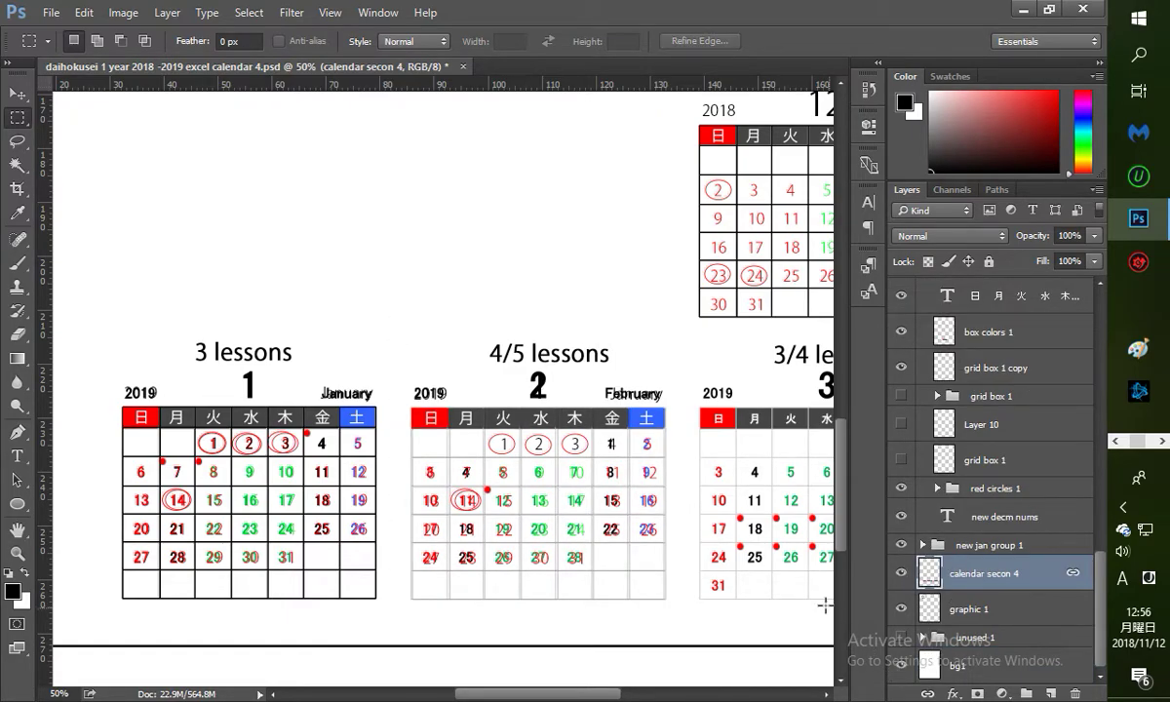
# Step: Hide the calendar secon 4 layer, leaving the bg1 layer visible
pyautogui.click(901, 666)
pyautogui.click(901, 666)
pyautogui.click(901, 573)
pyautogui.hotkey('alt', 'Tab')
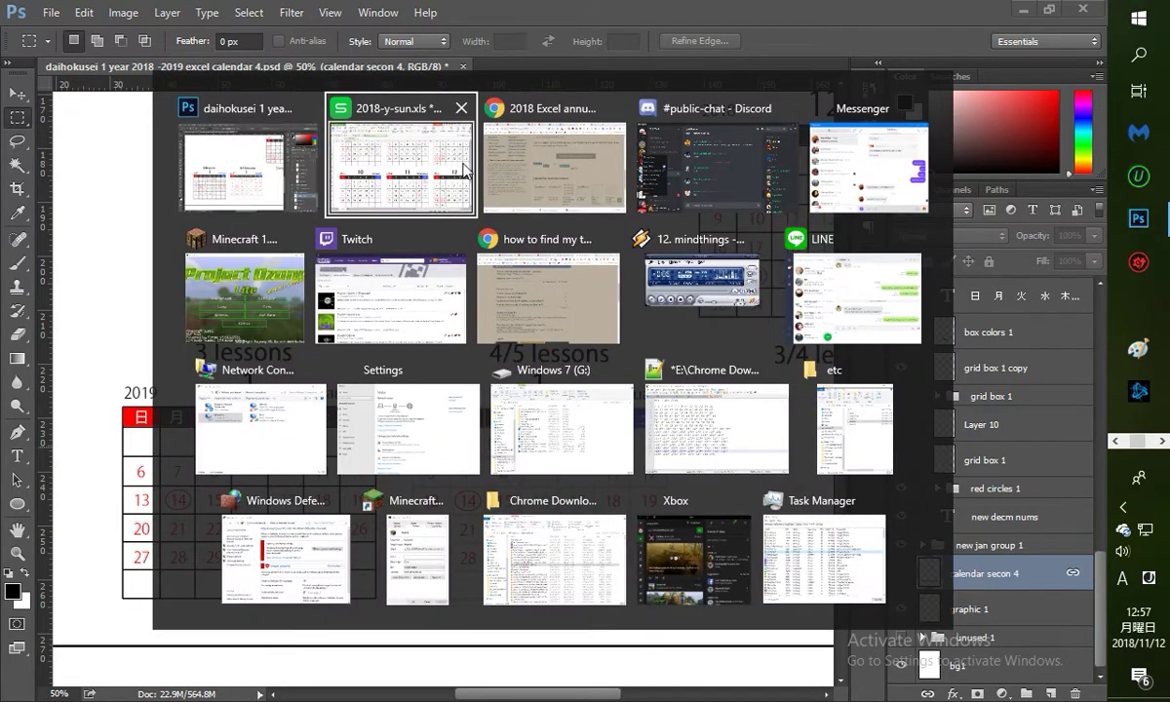
pyautogui.click(231, 160)
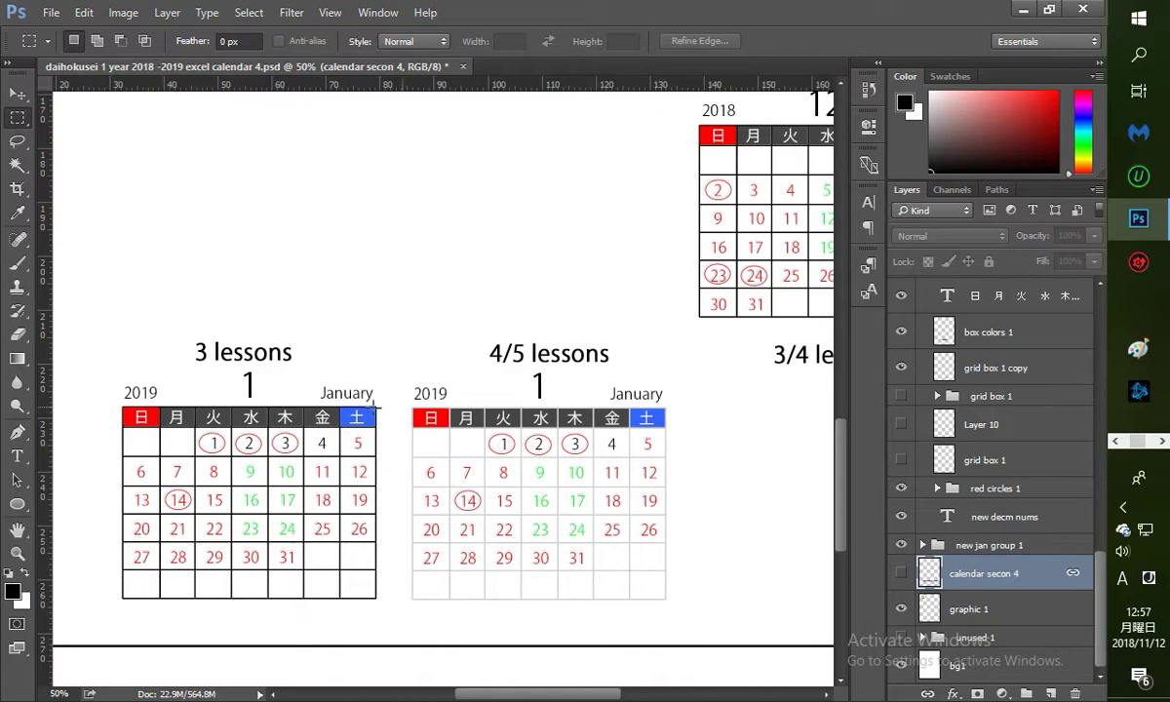
# Step: Switch to the 2018-y-sun.xls spreadsheet, examine its monthly calendars from January to December, and return to Photoshop
pyautogui.hotkey('alt', 'Tab')
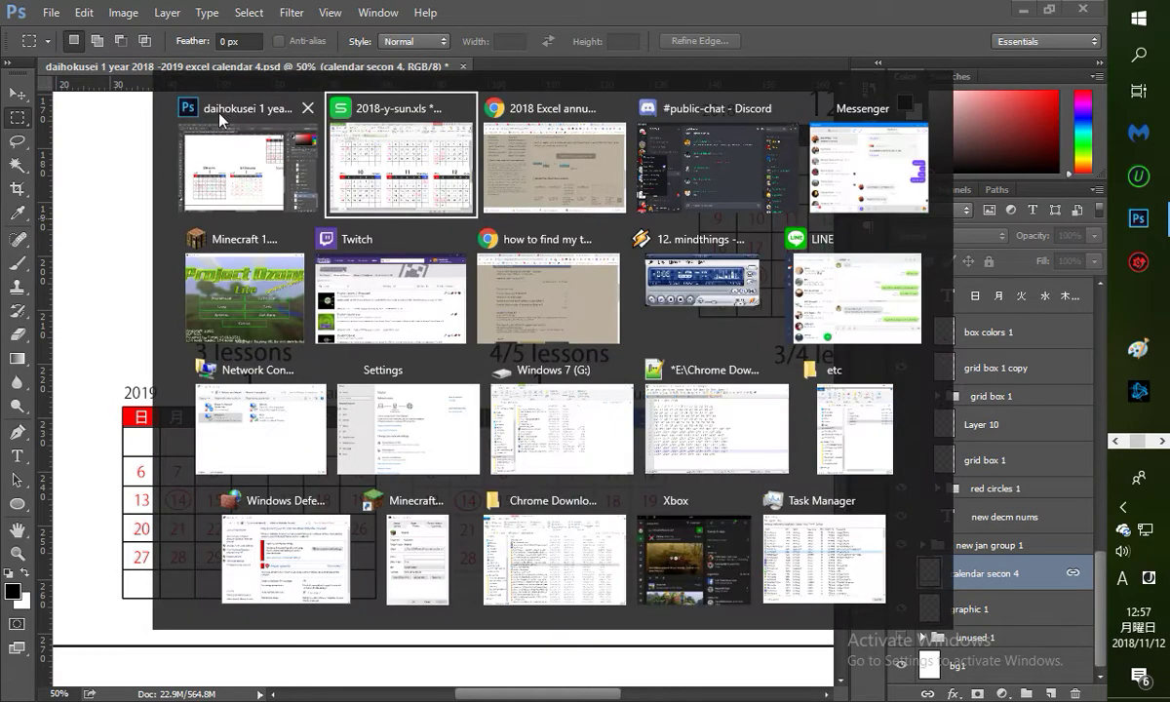
pyautogui.click(413, 181)
pyautogui.press('alt')
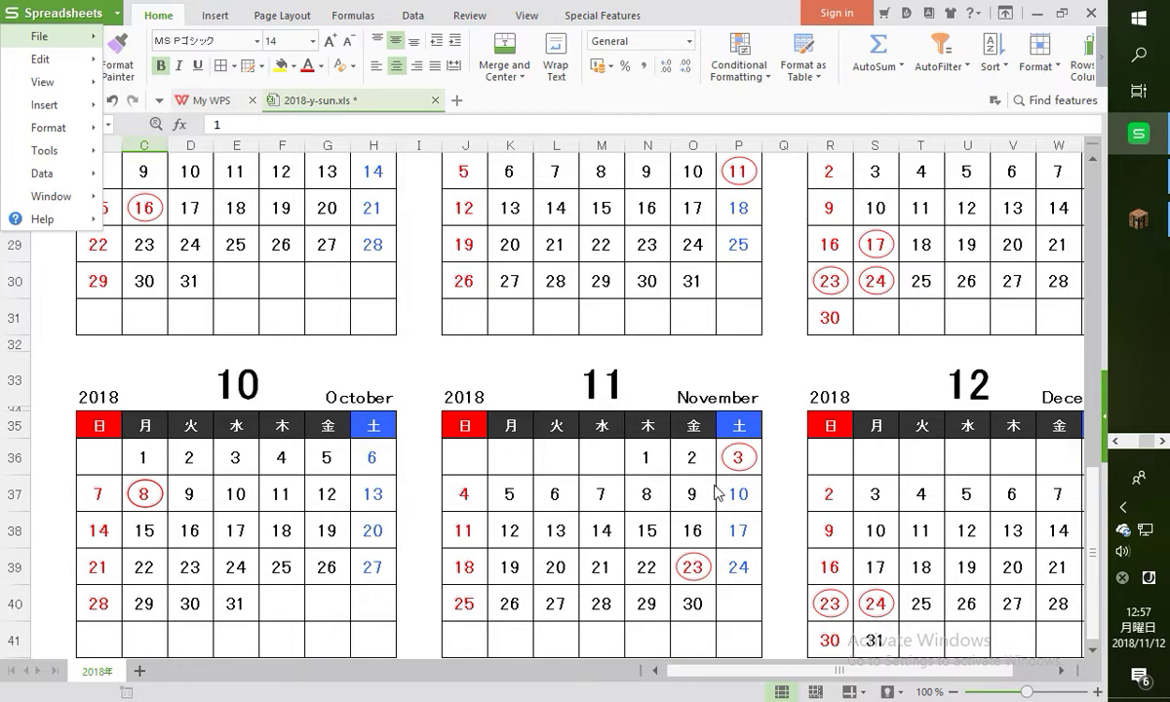
pyautogui.click(83, 13)
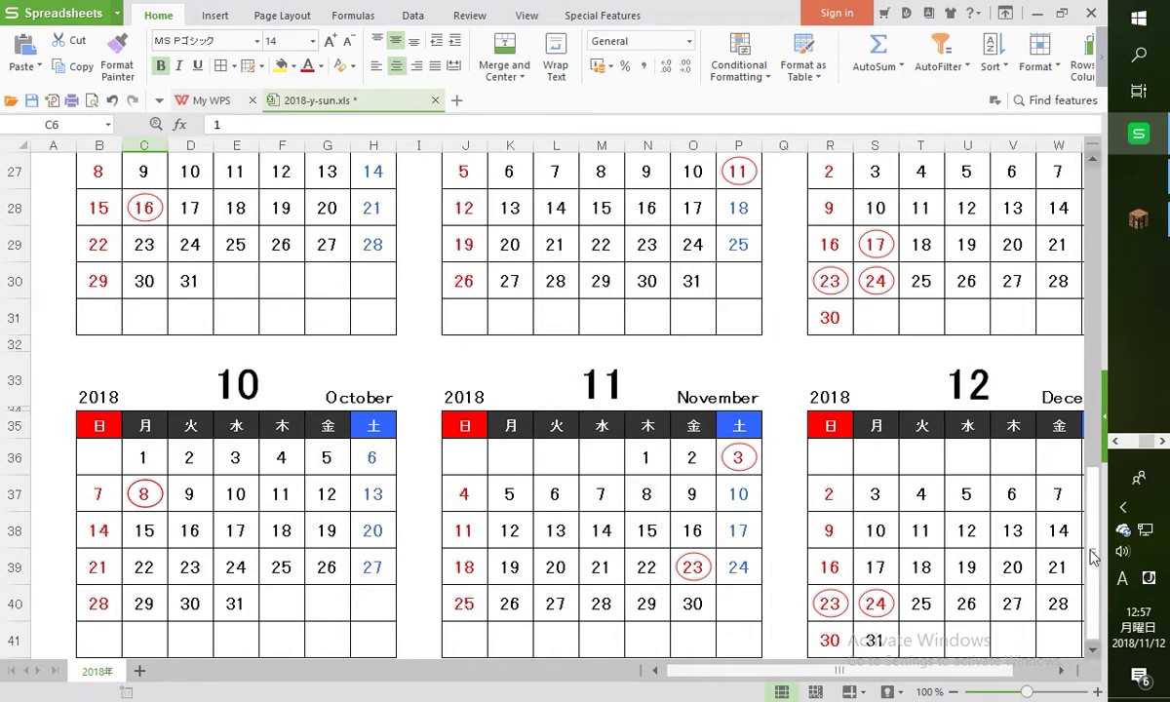
pyautogui.scroll(1, 1093, 526)
pyautogui.moveTo(1092, 514); pyautogui.dragTo(1063, 214)
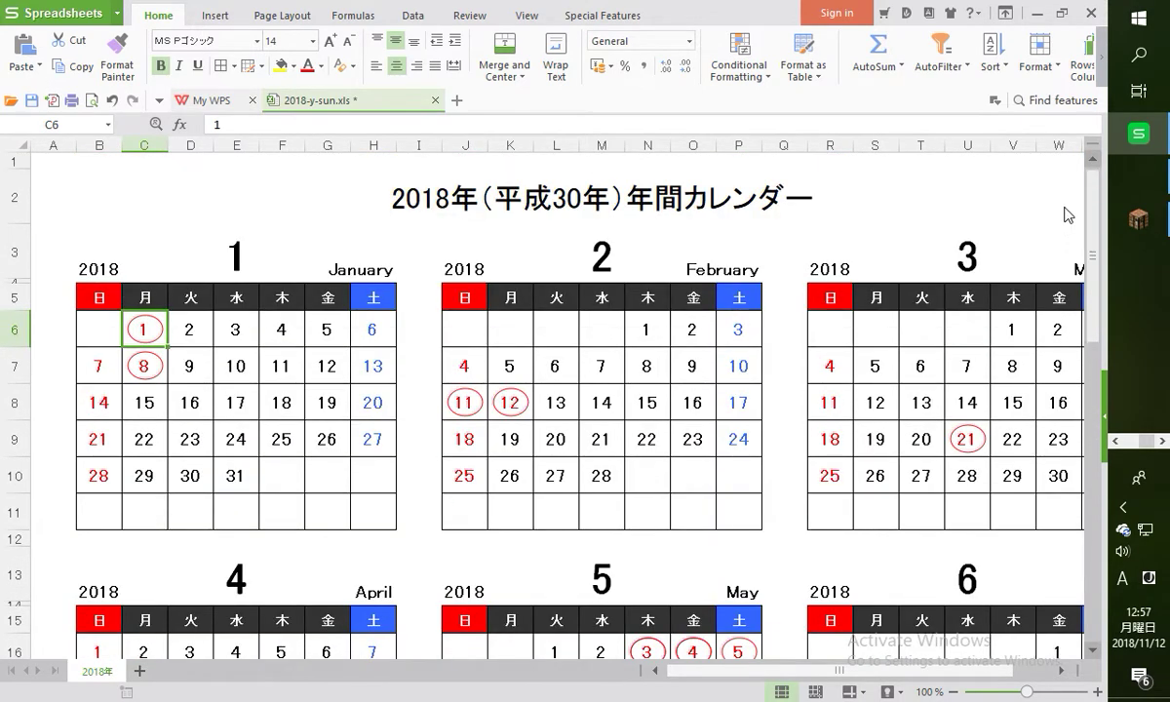
pyautogui.moveTo(1082, 256); pyautogui.dragTo(1109, 644)
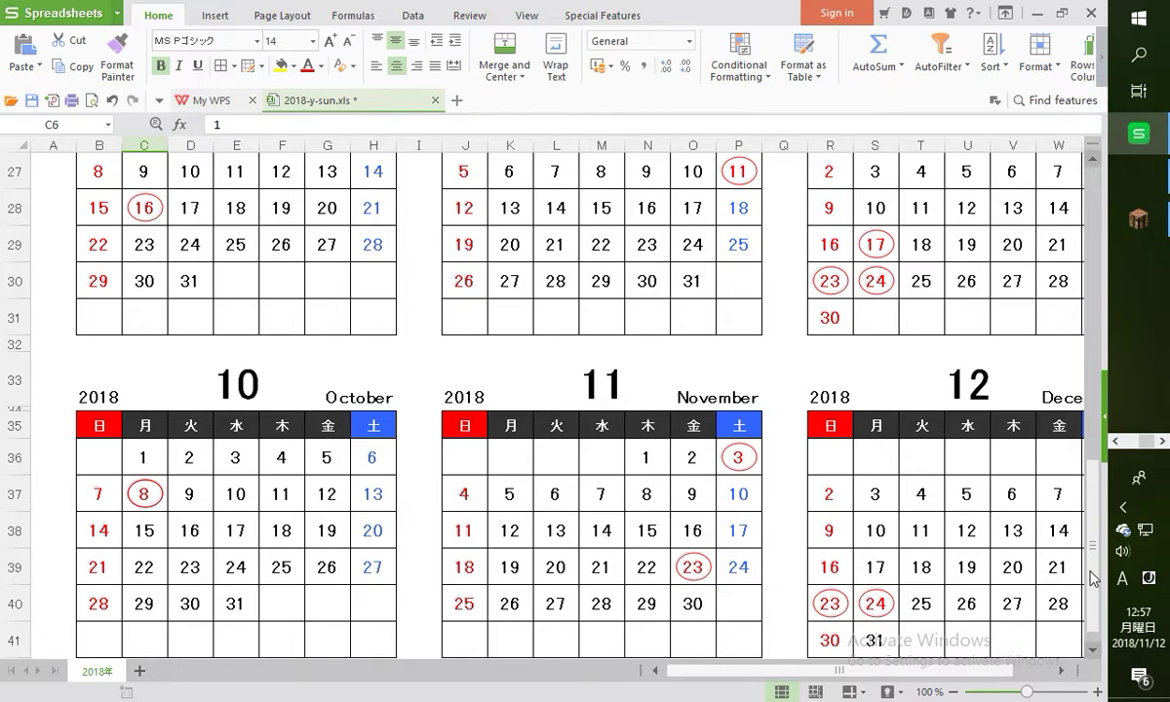
pyautogui.moveTo(1092, 569); pyautogui.dragTo(1078, 282)
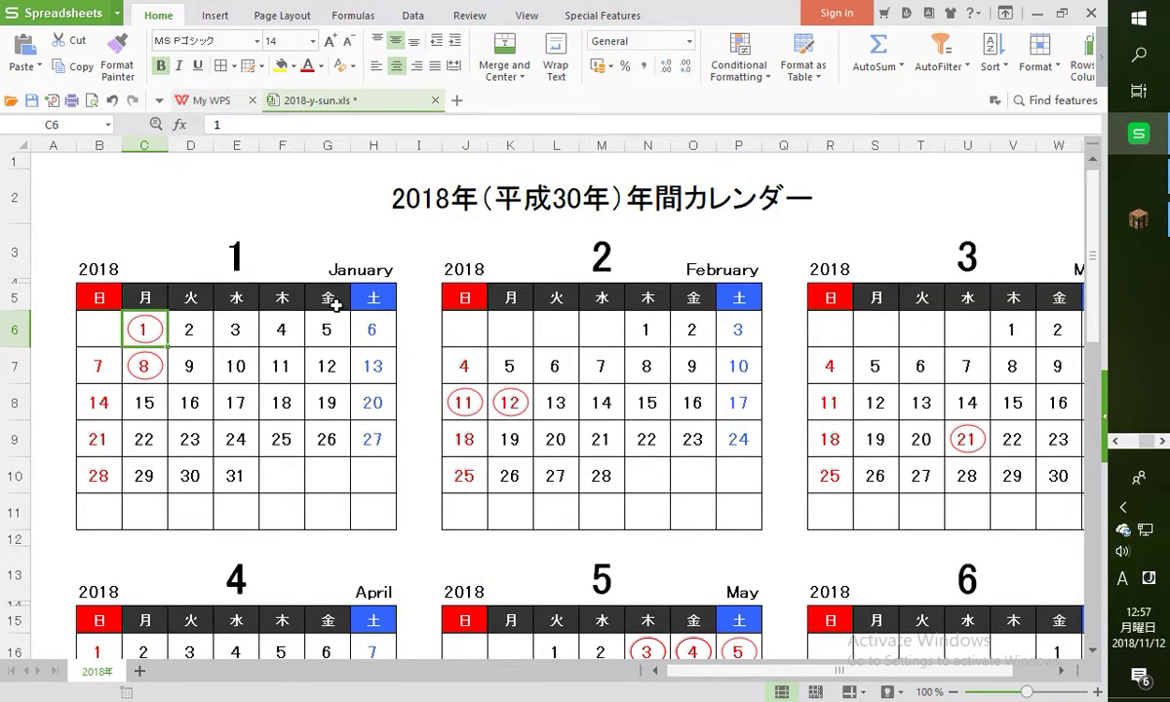
pyautogui.hotkey('alt', 'Tab')
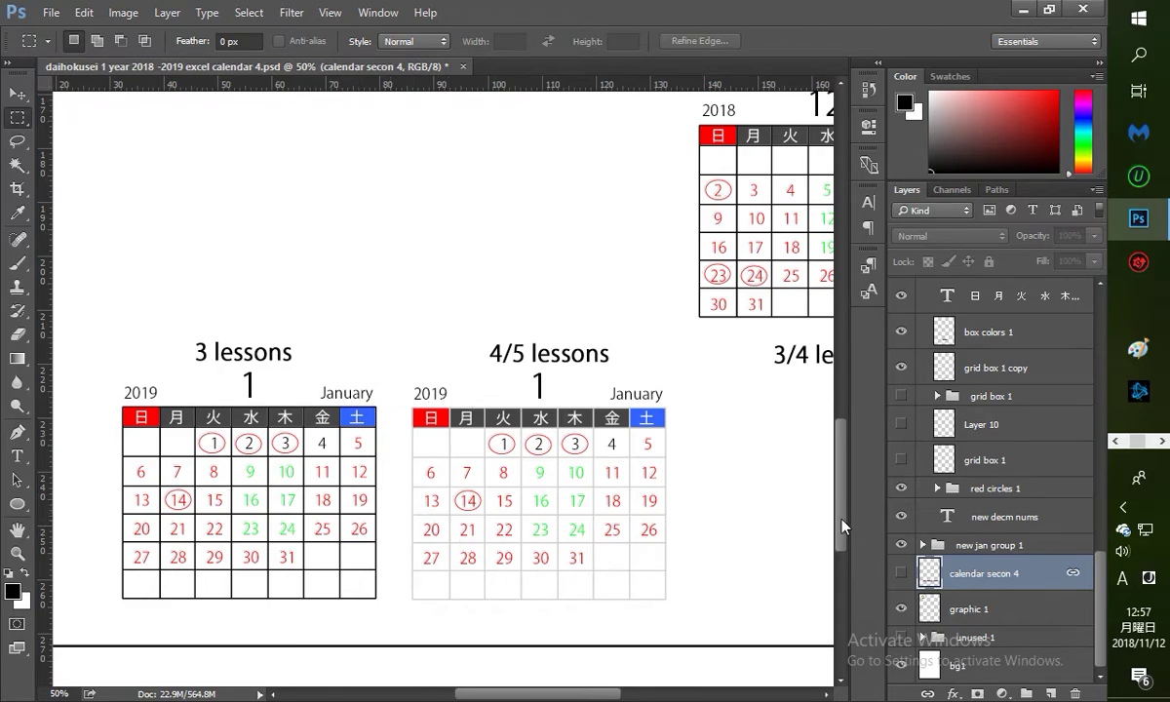
pyautogui.hotkey('alt', 'Tab')
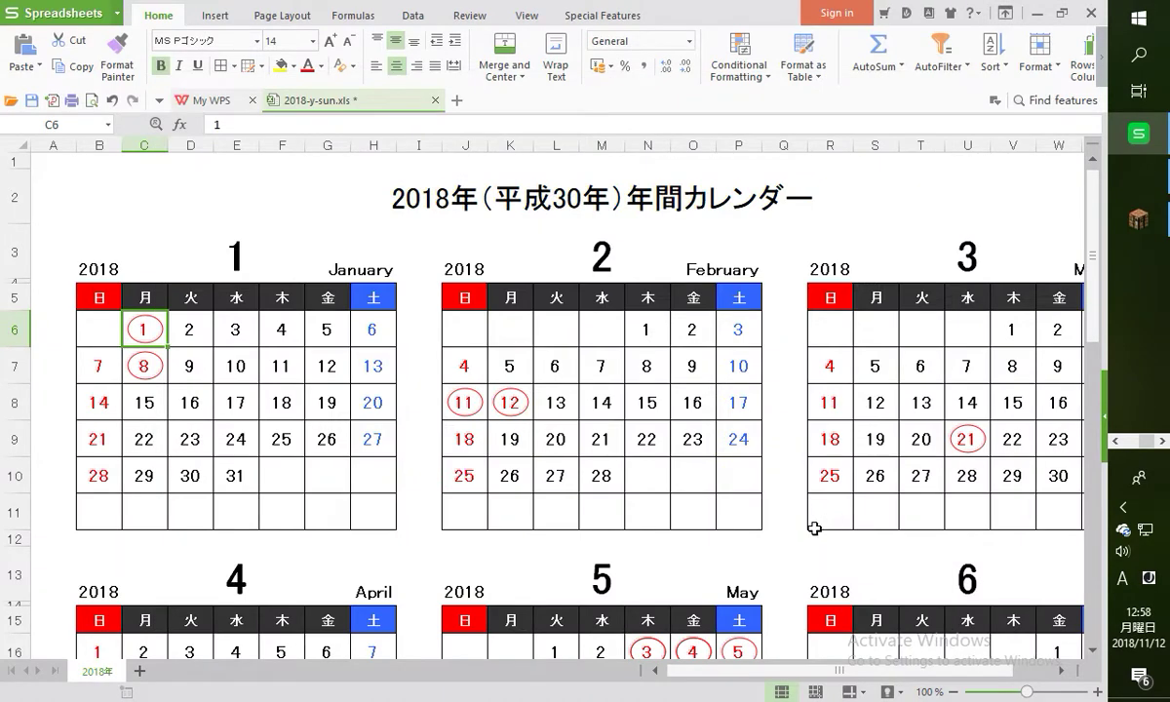
pyautogui.hotkey('alt', 'Tab')
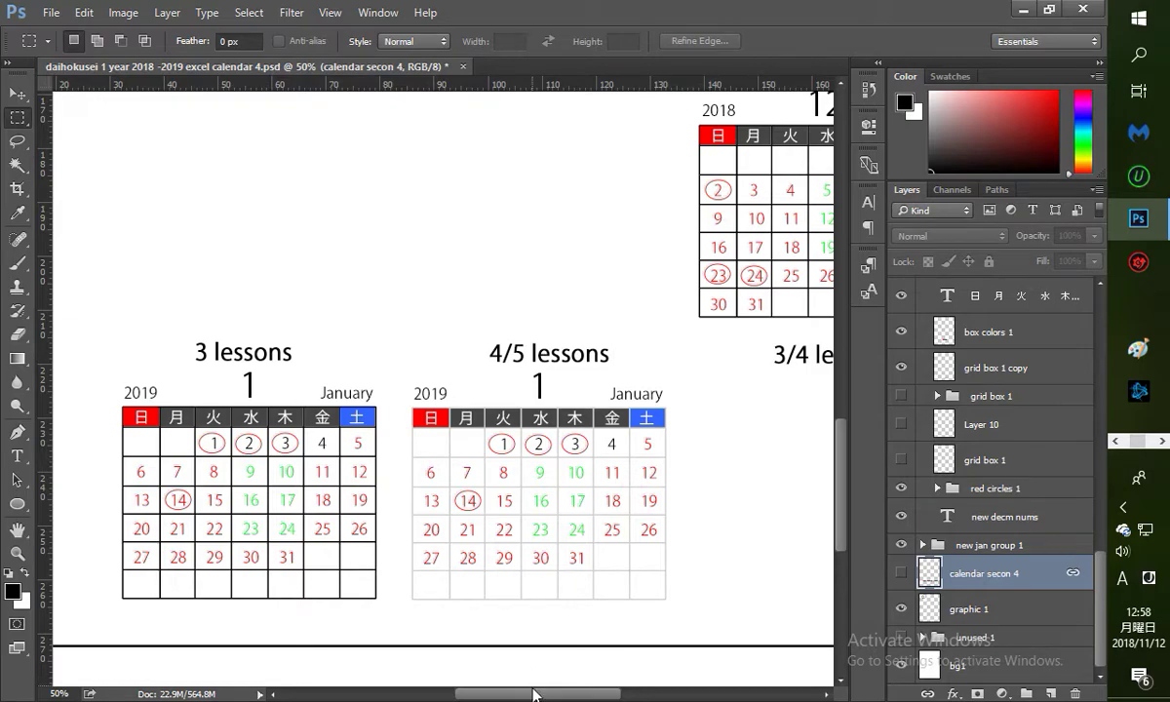
# Step: Expand new jan group 1, identify its date numbers group by toggling its visibility, and collapse the January group
pyautogui.moveTo(540, 698); pyautogui.dragTo(563, 698)
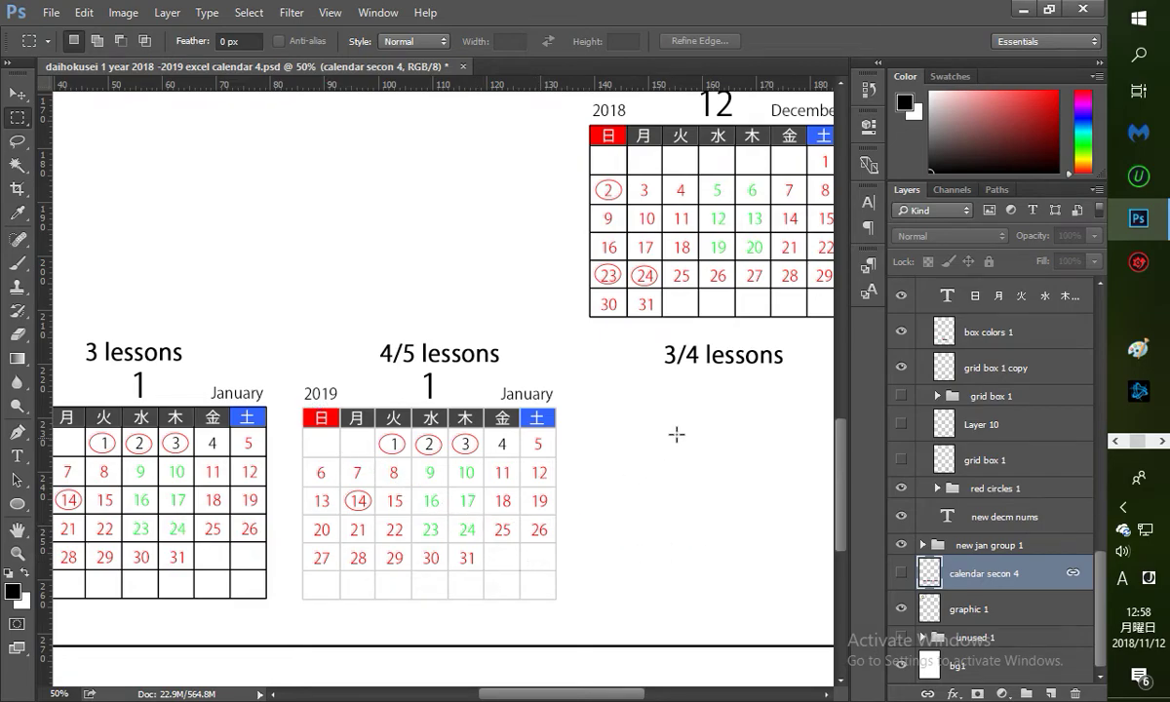
pyautogui.moveTo(844, 470)
pyautogui.mouseDown()
pyautogui.moveTo(844, 445)
pyautogui.moveTo(847, 495)
pyautogui.moveTo(848, 477)
pyautogui.mouseUp()
pyautogui.scroll(1, 848, 475)
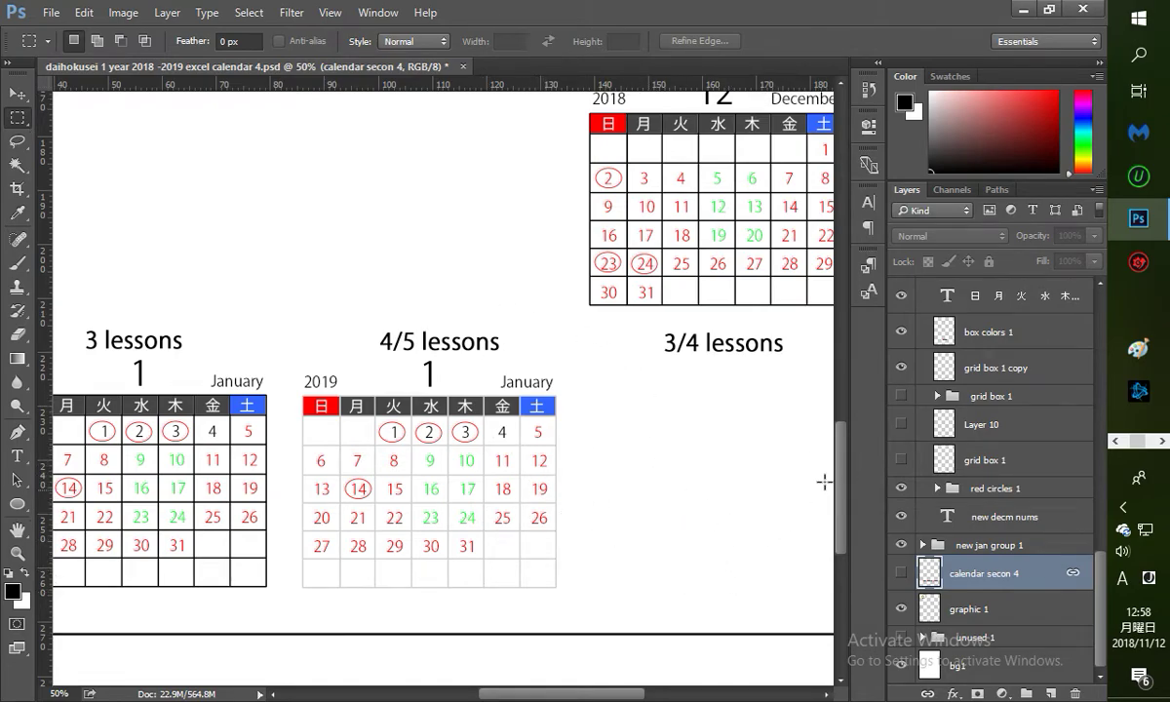
pyautogui.click(922, 546)
pyautogui.scroll(-3, 901, 462)
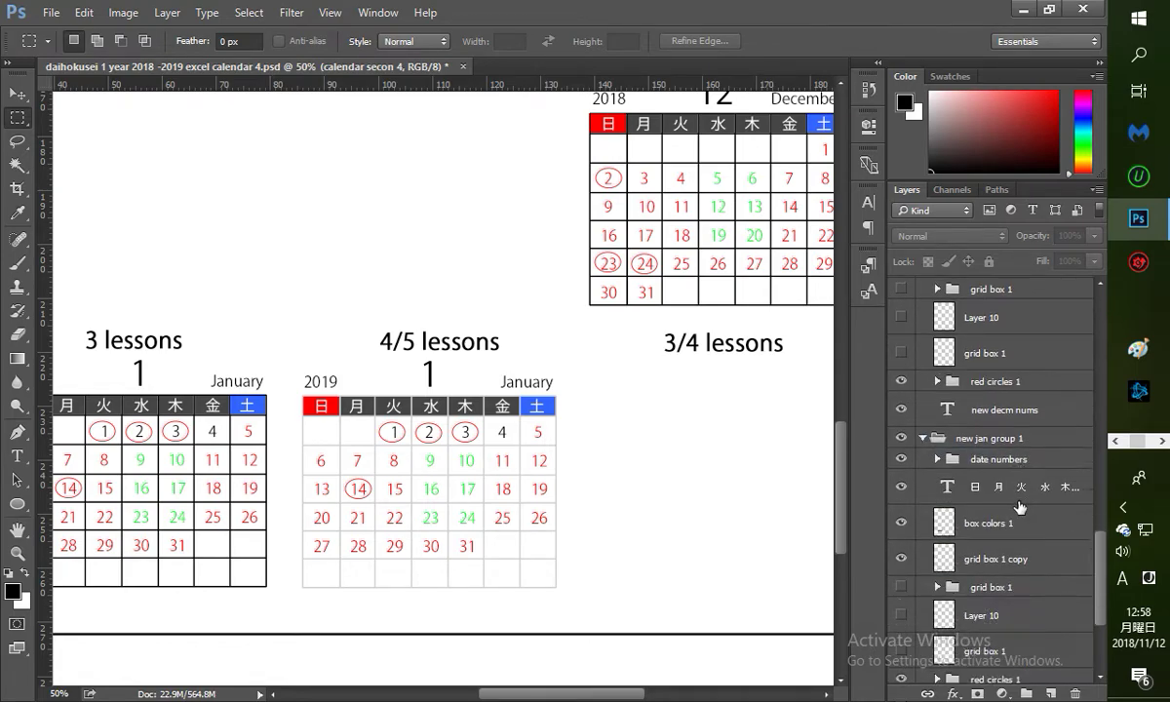
pyautogui.click(901, 459)
pyautogui.click(901, 459)
pyautogui.click(923, 438)
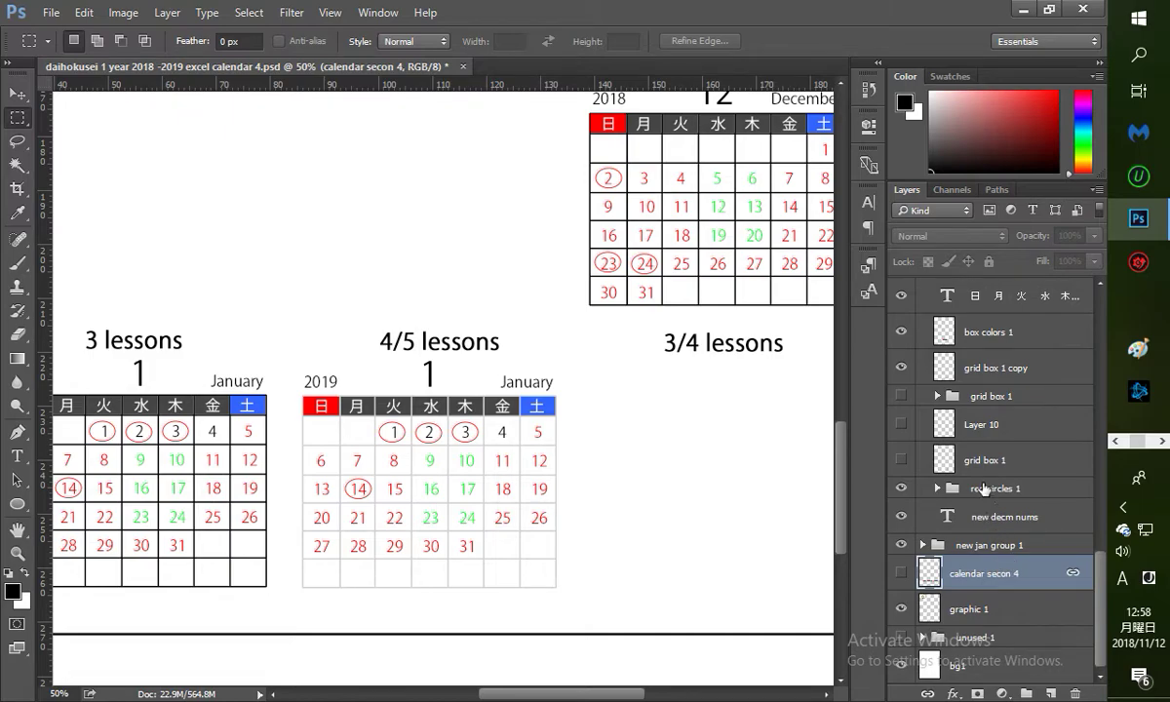
# Step: Toggle the visibility of the date numbers group and the weekday text layer in new feb group 1
pyautogui.scroll(2, 921, 459)
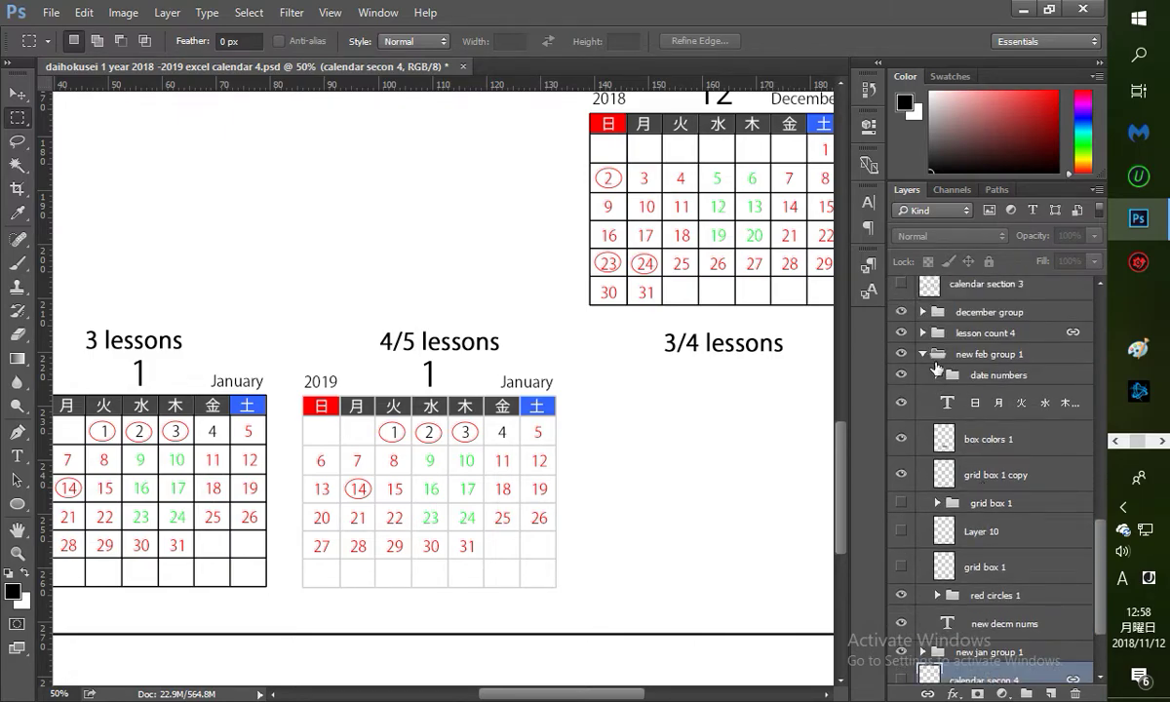
pyautogui.click(901, 376)
pyautogui.click(901, 376)
pyautogui.click(901, 407)
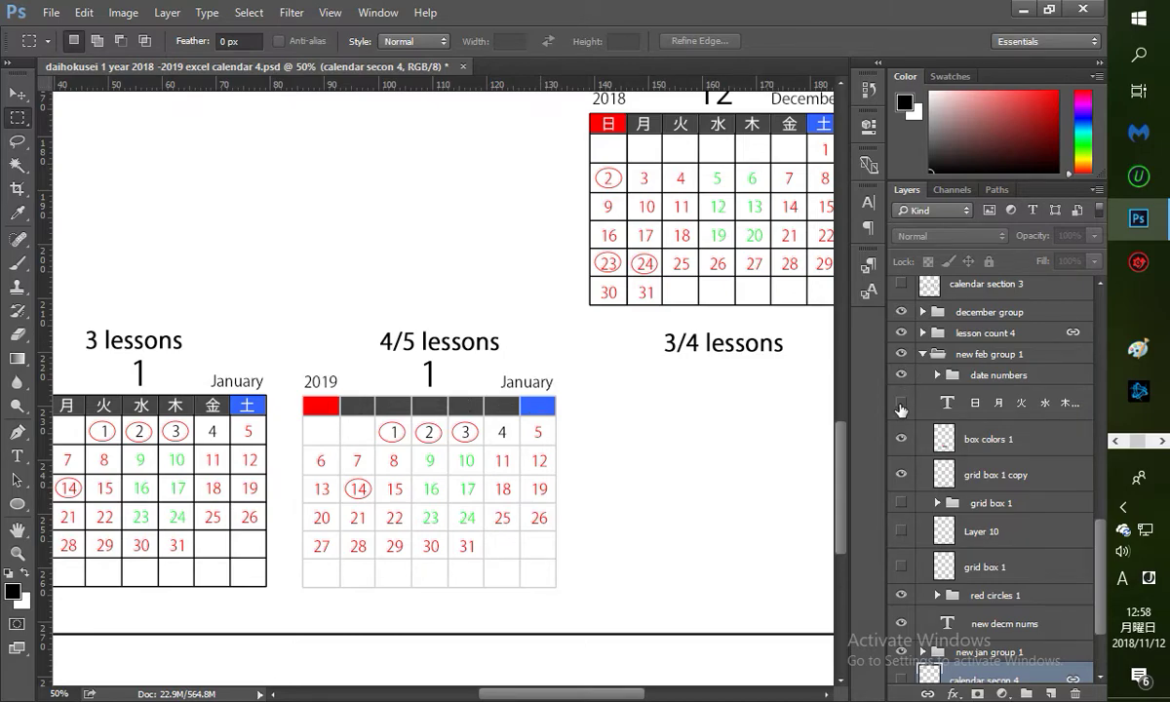
pyautogui.click(901, 406)
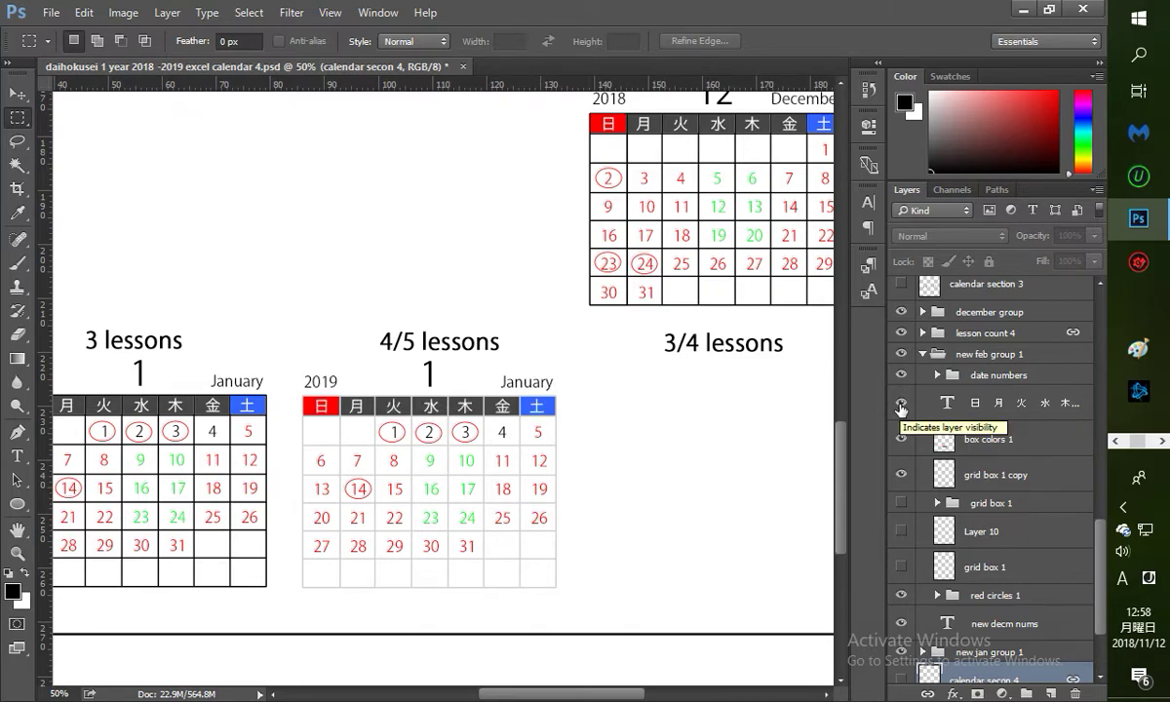
pyautogui.click(901, 407)
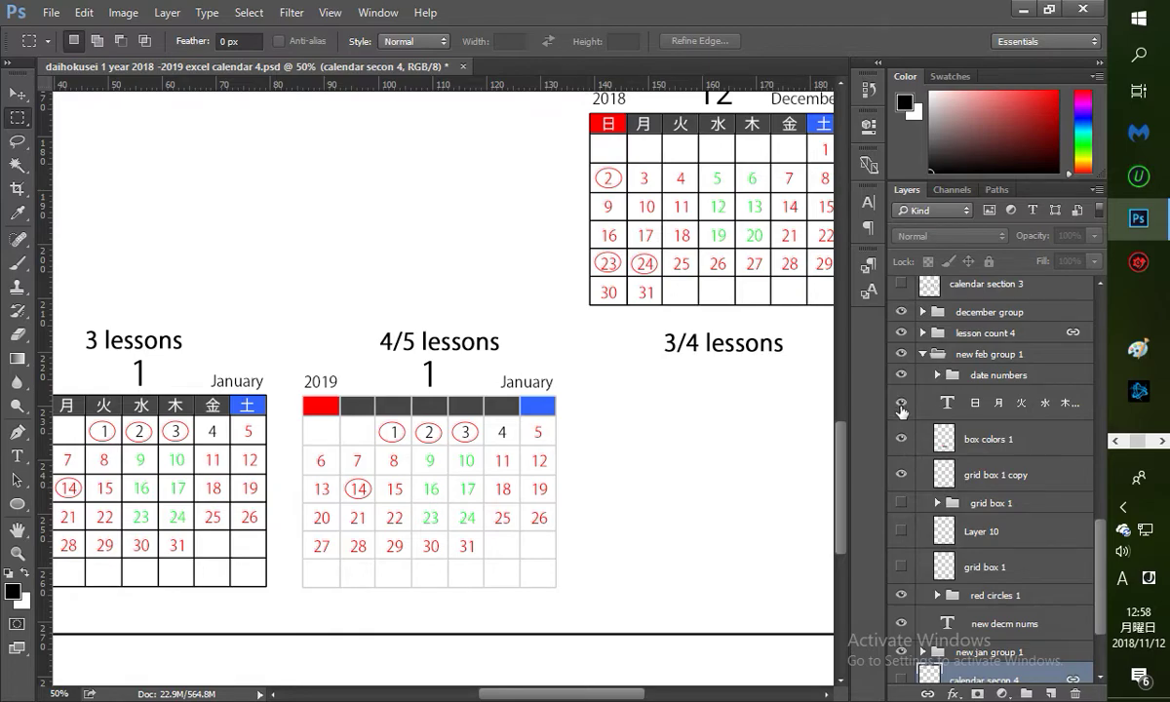
pyautogui.click(901, 405)
# Step: Toggle the visibility of the box colors 1 and grid box 1 copy layers in new feb group 1
pyautogui.click(900, 440)
pyautogui.click(900, 439)
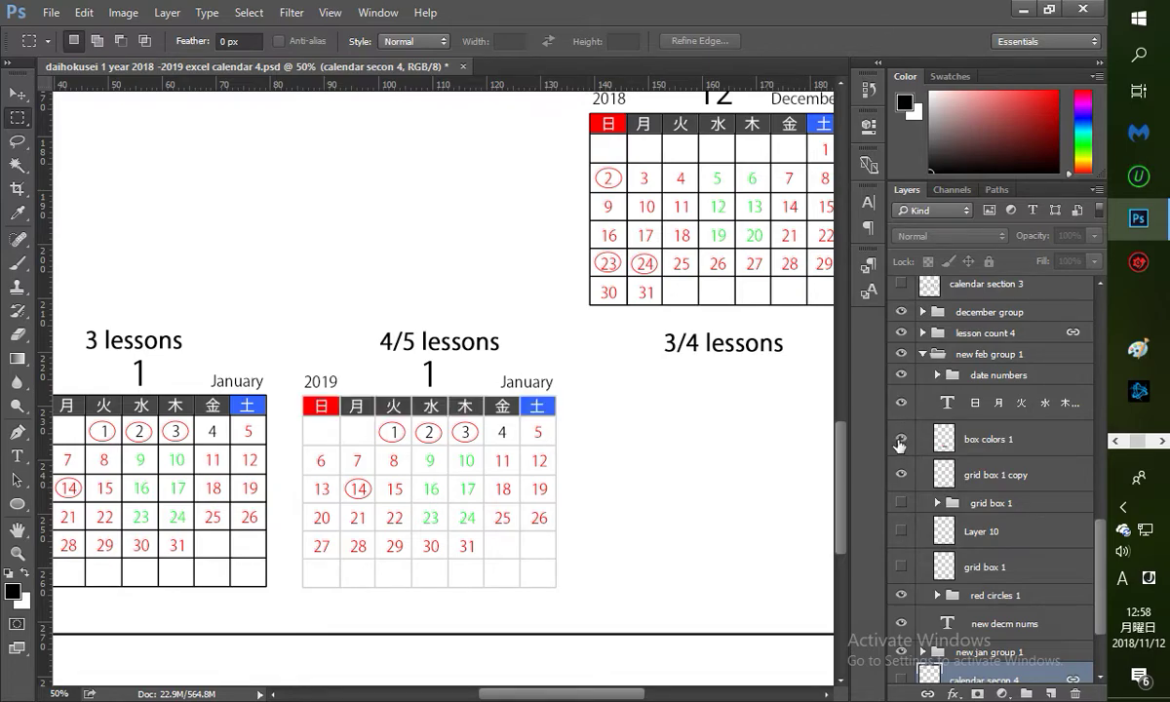
pyautogui.click(902, 475)
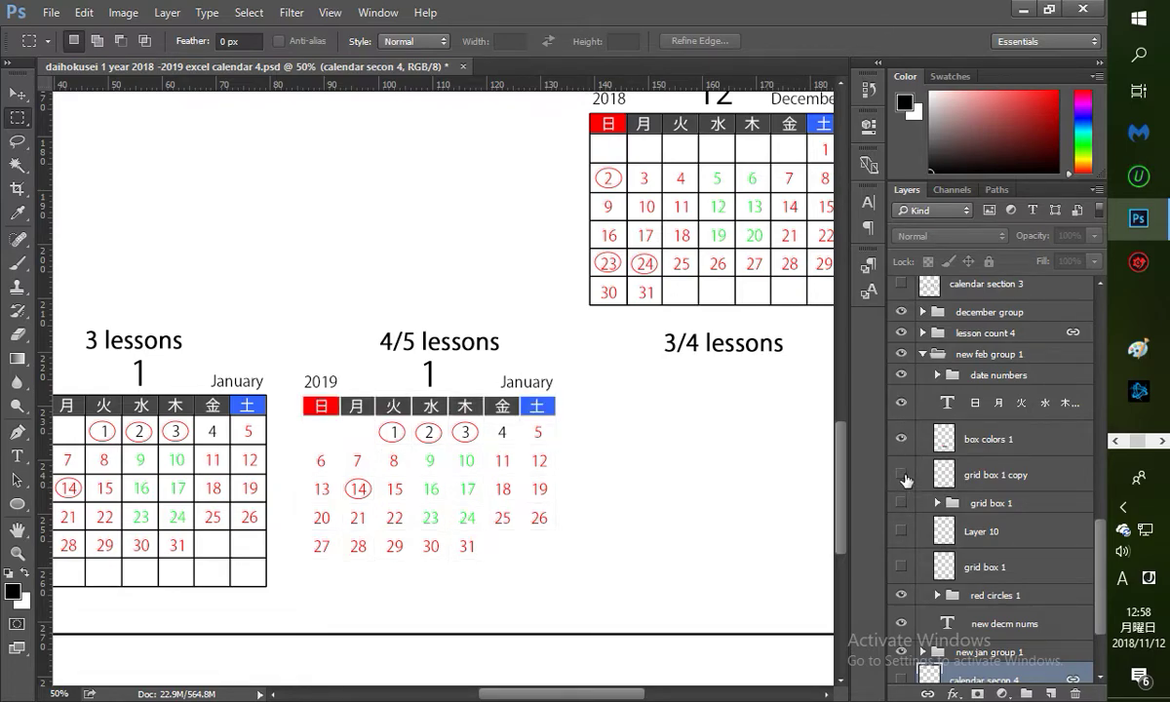
pyautogui.click(902, 474)
pyautogui.click(902, 475)
pyautogui.click(902, 475)
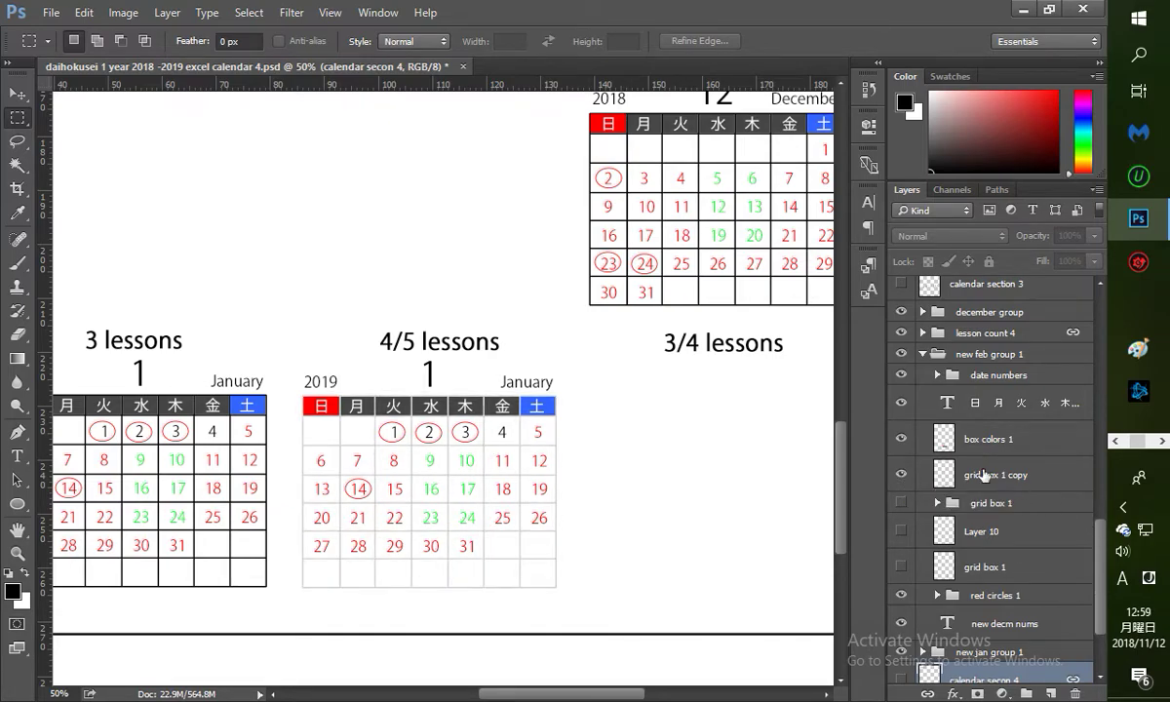
# Step: Toggle the visibility of the new decm nums text layer in new feb group 1 to identify its contents
pyautogui.scroll(-2, 985, 475)
pyautogui.scroll(-1, 907, 466)
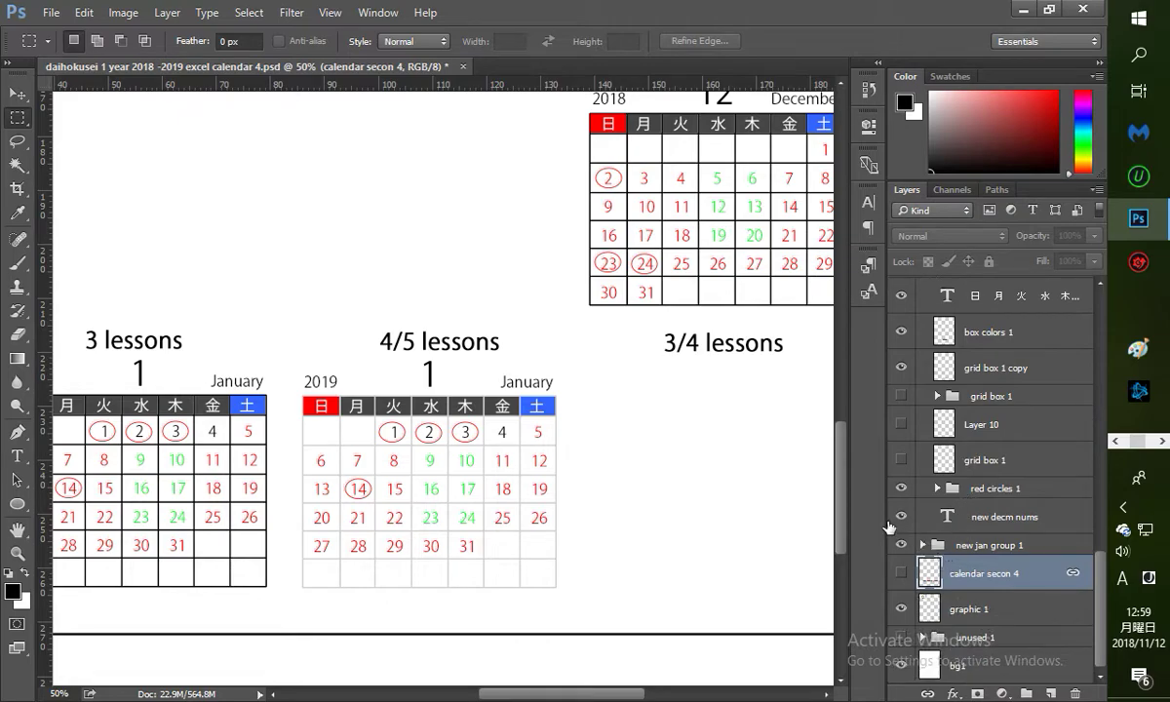
pyautogui.click(900, 516)
pyautogui.click(901, 516)
pyautogui.click(901, 517)
pyautogui.click(901, 516)
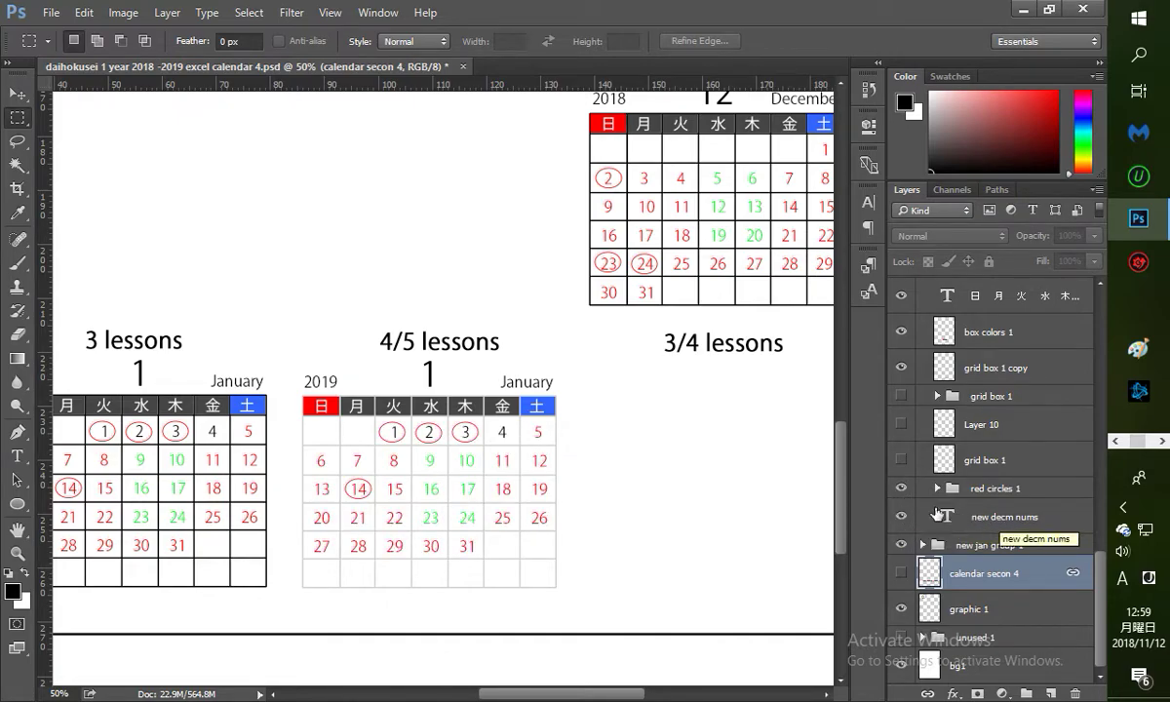